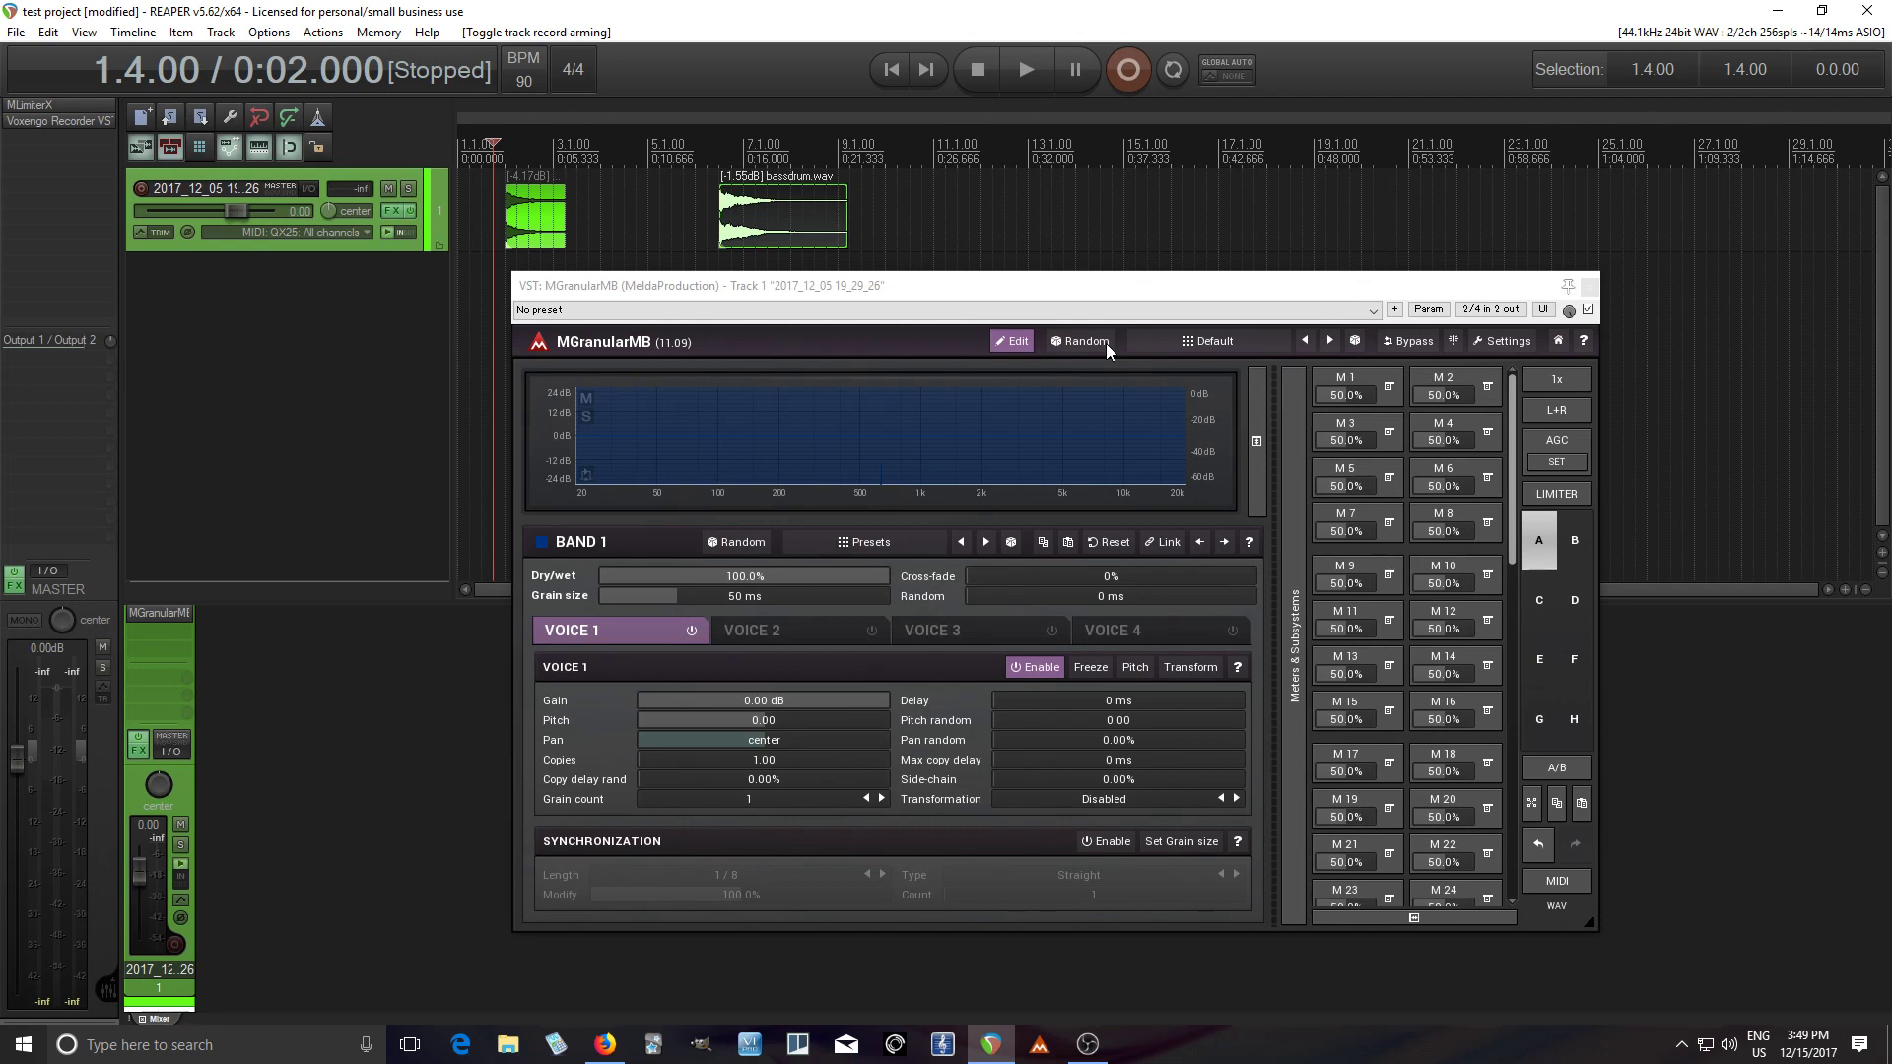
Step: Load MGranularMB's Default preset from the PRESETS browser and reposition the plugin window
left_click_drag(1107, 288, 1096, 308)
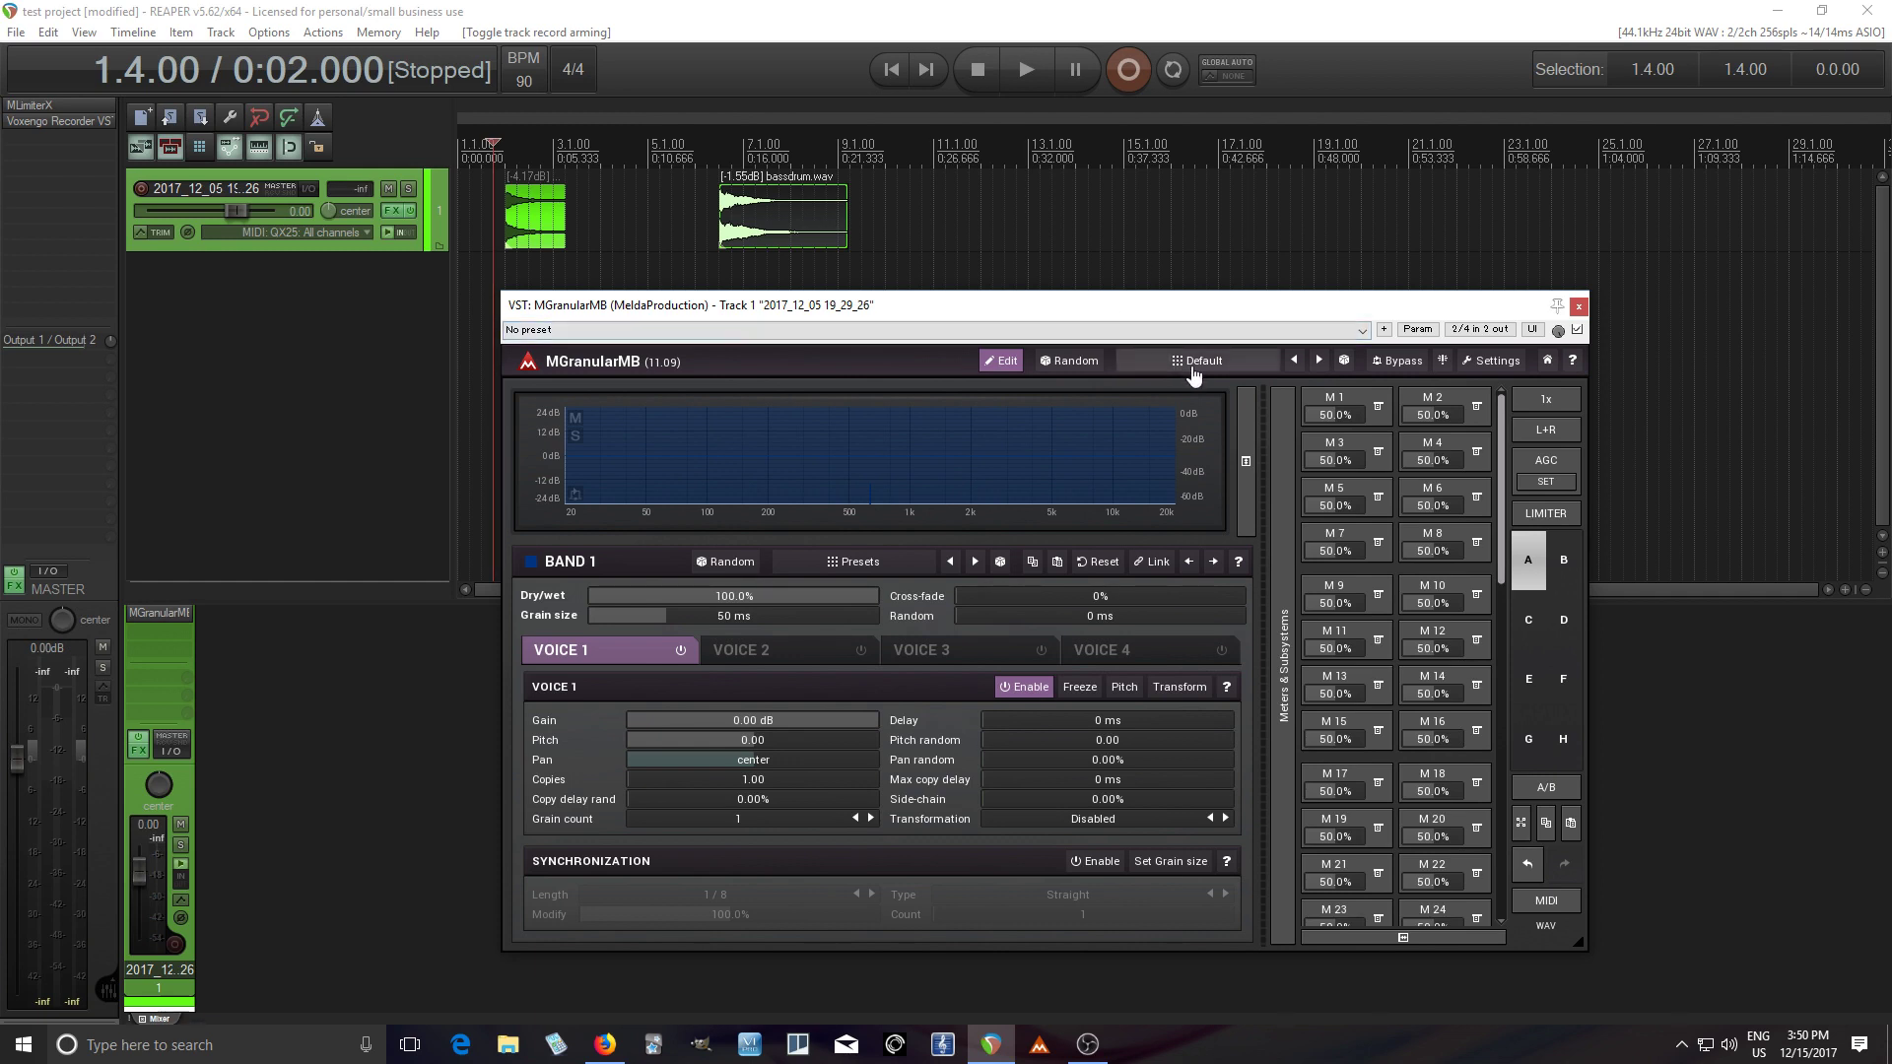
left_click(998, 365)
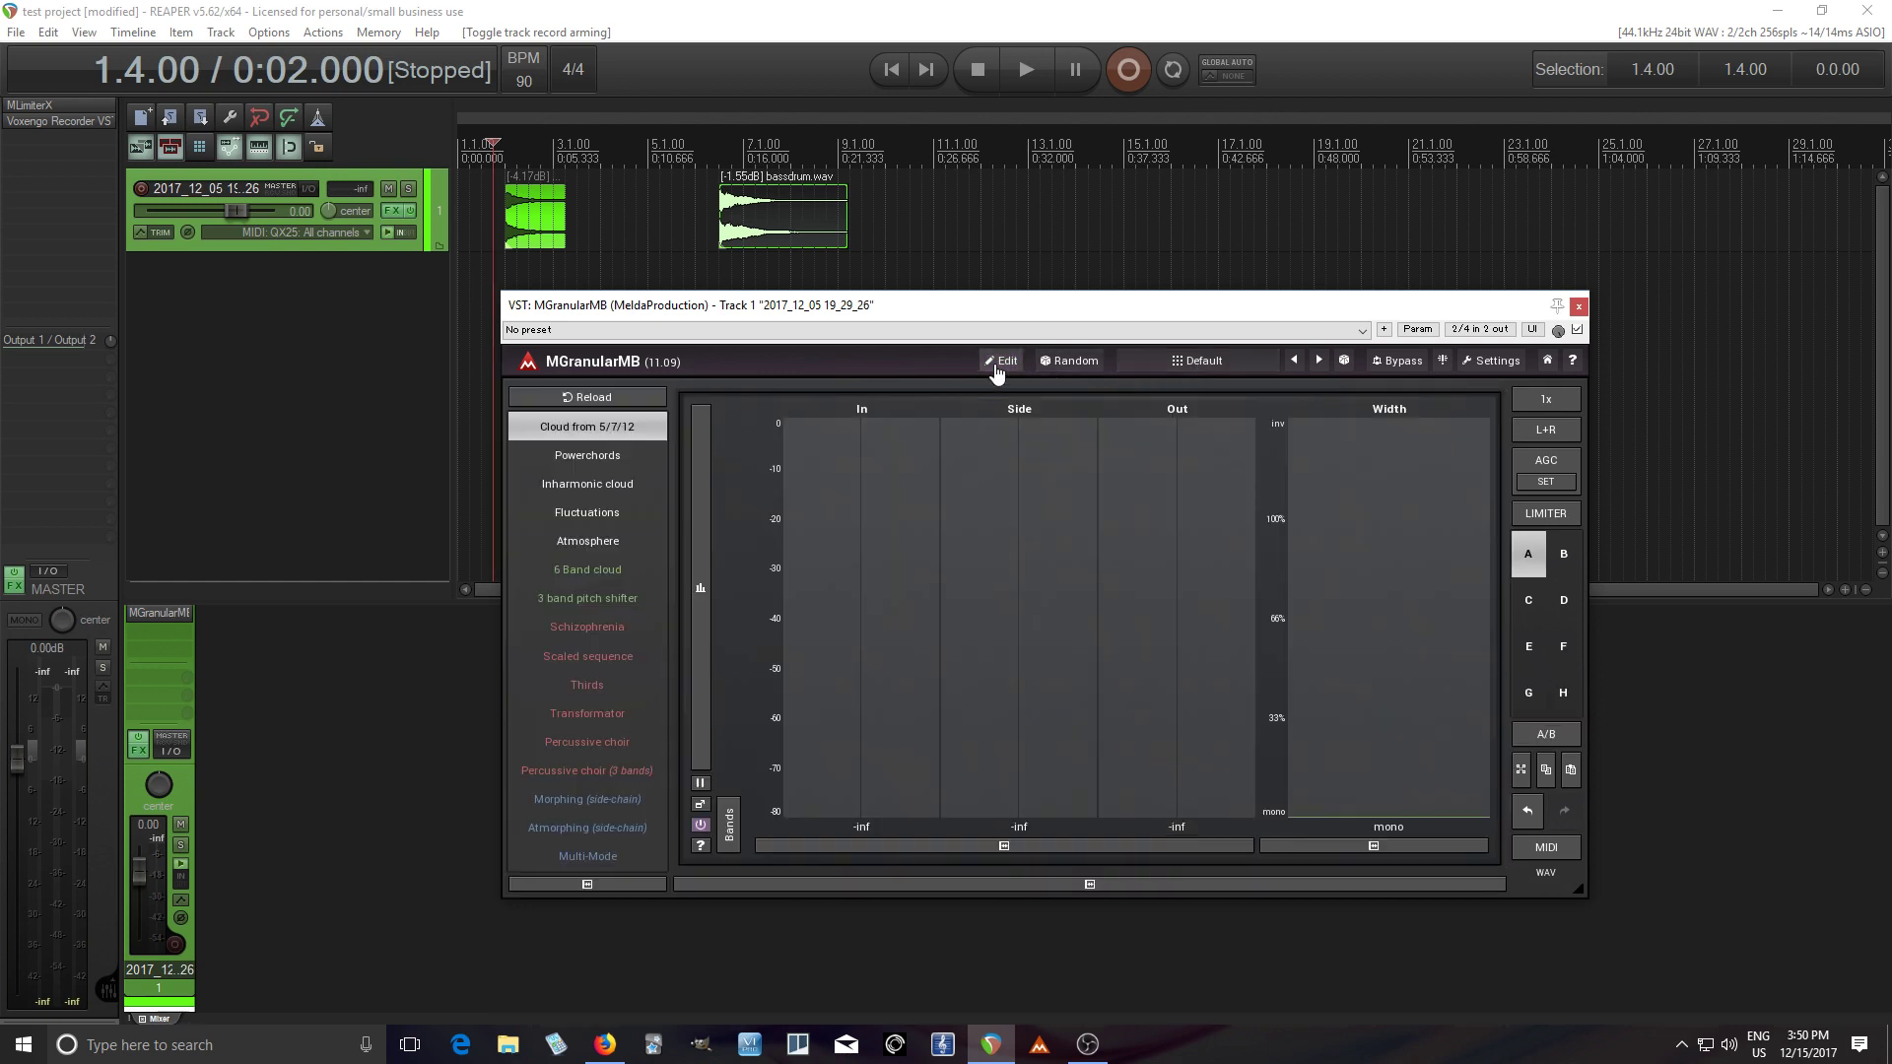
left_click(1187, 363)
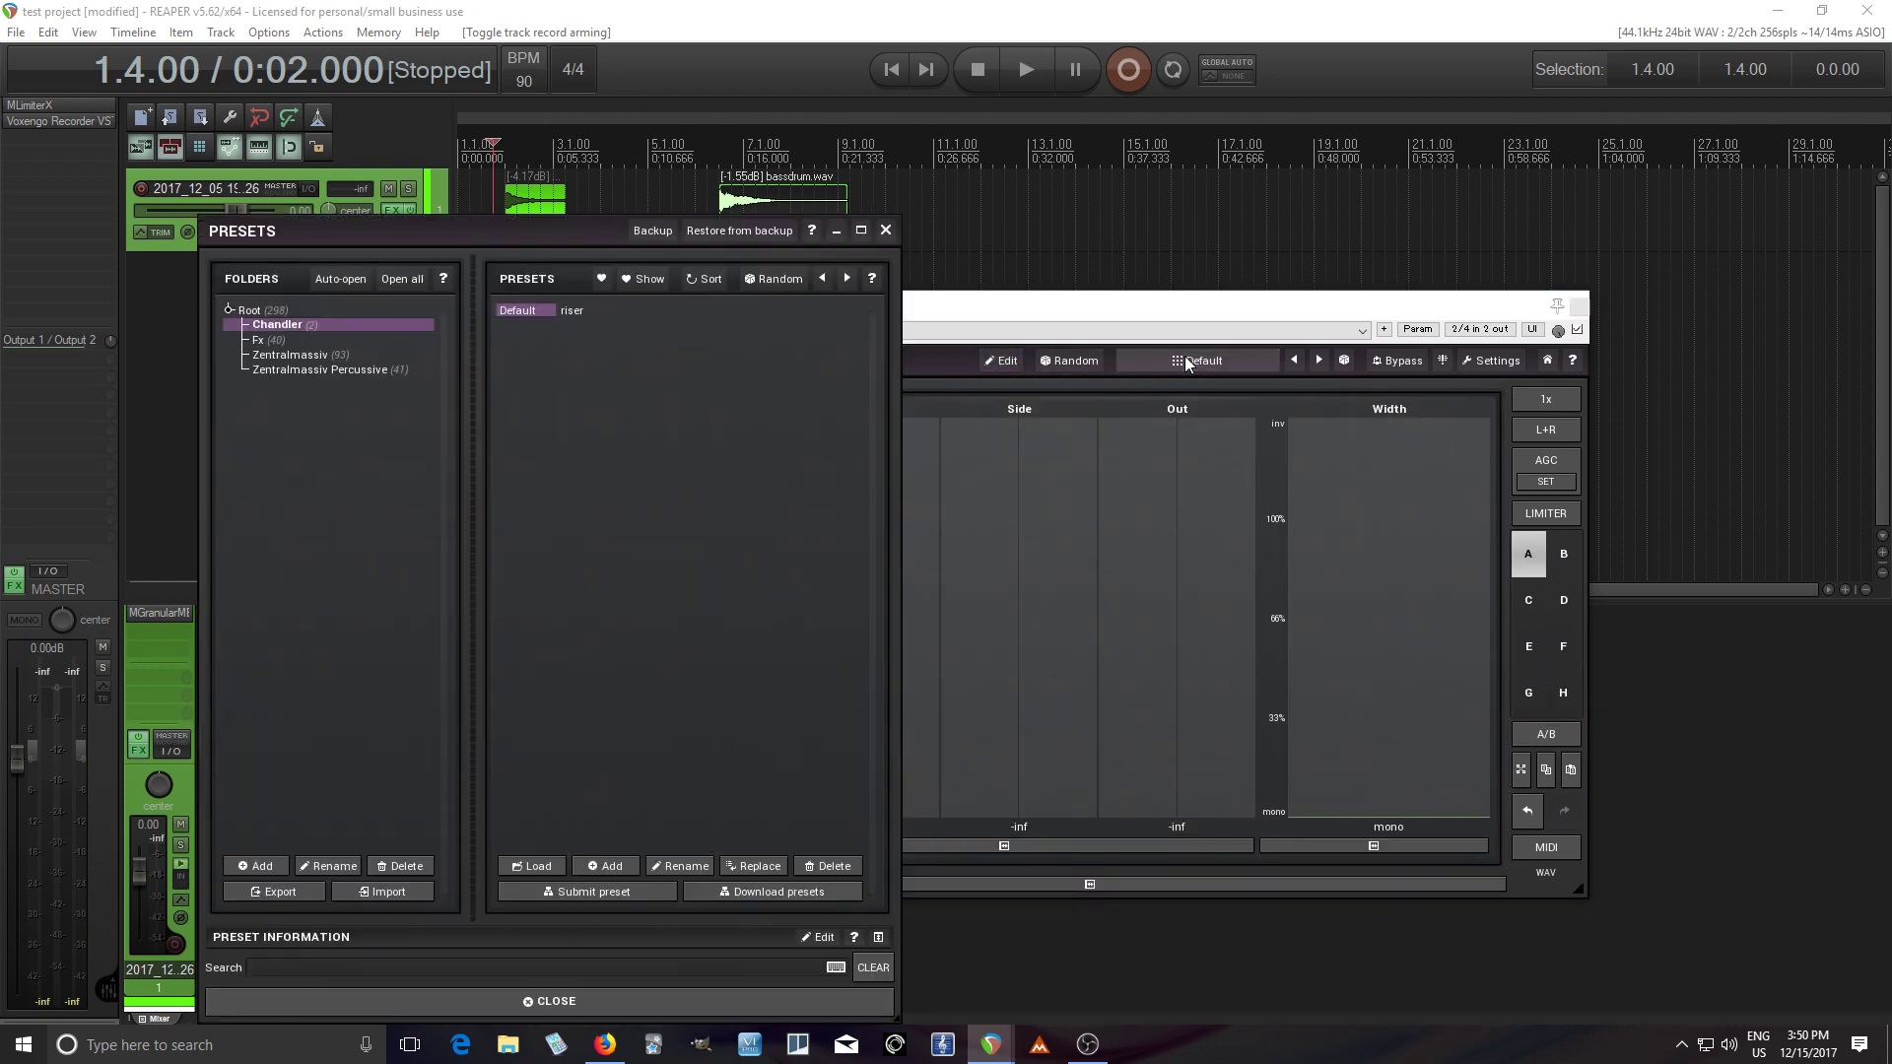
left_click(523, 310)
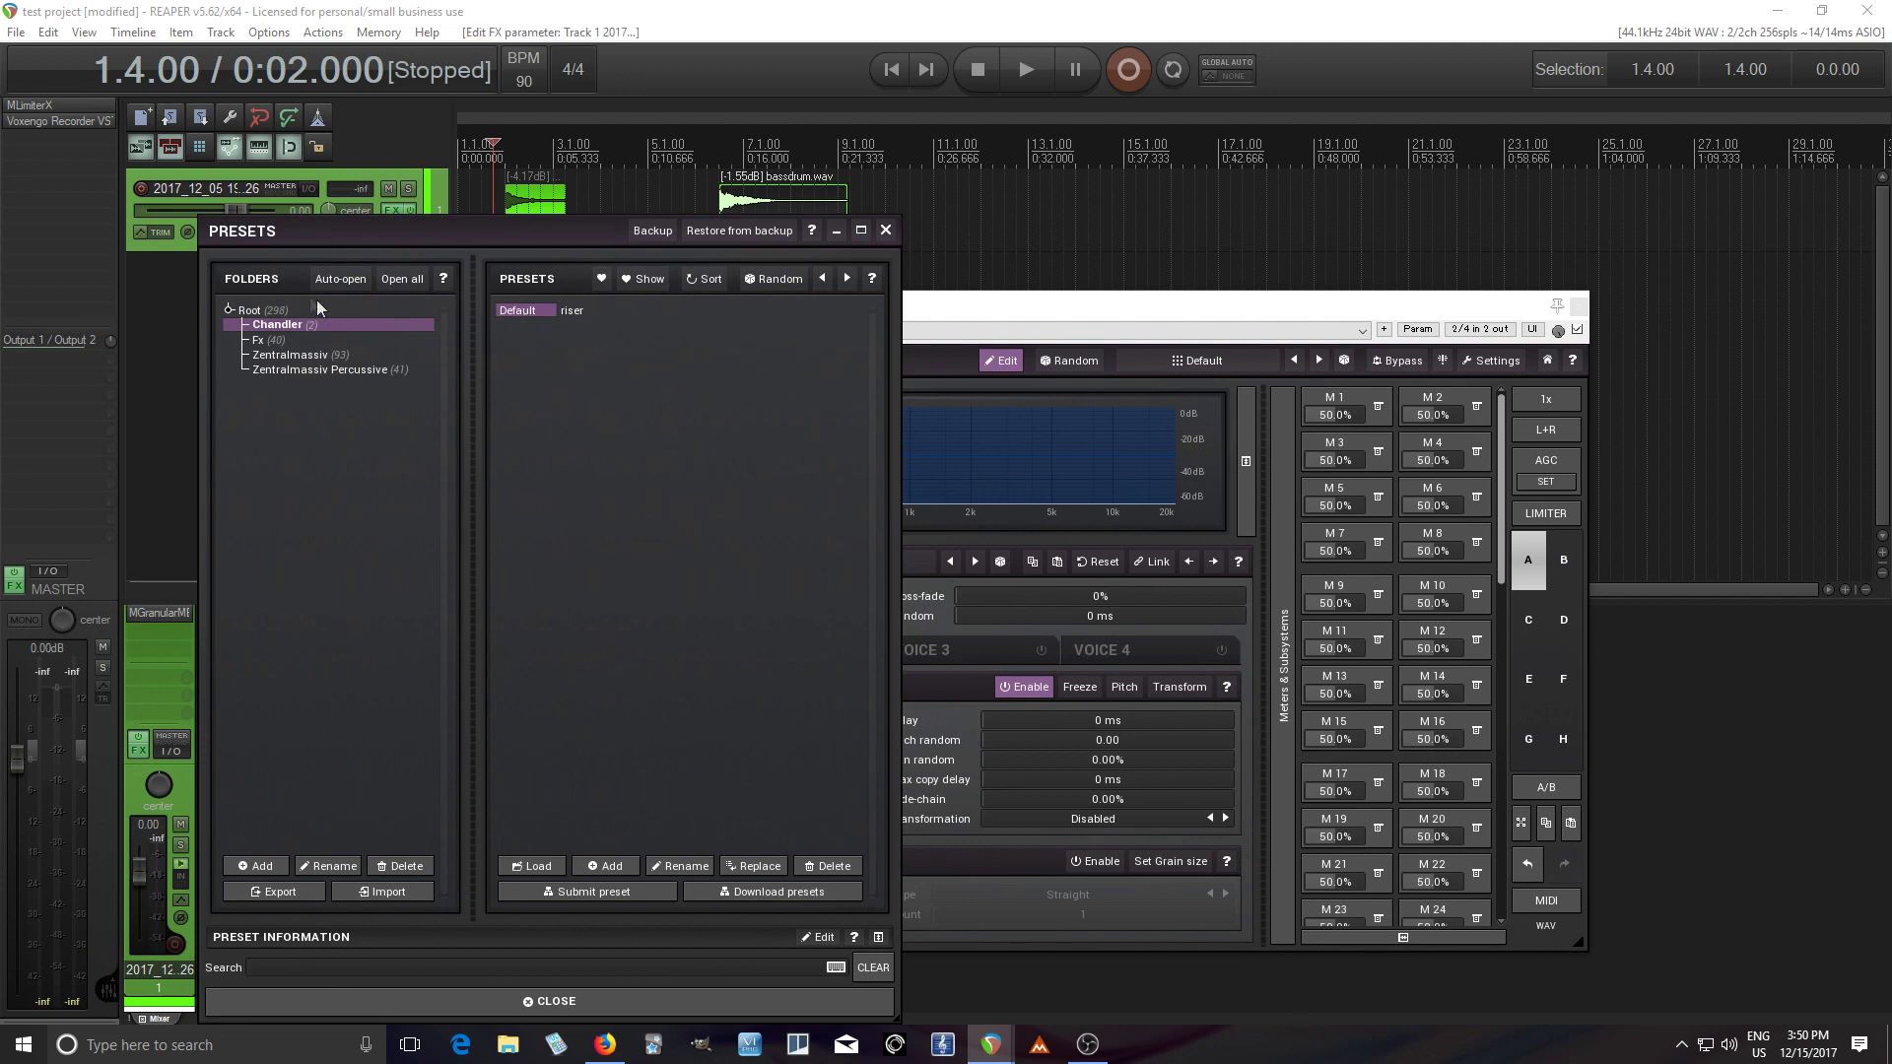
left_click(885, 232)
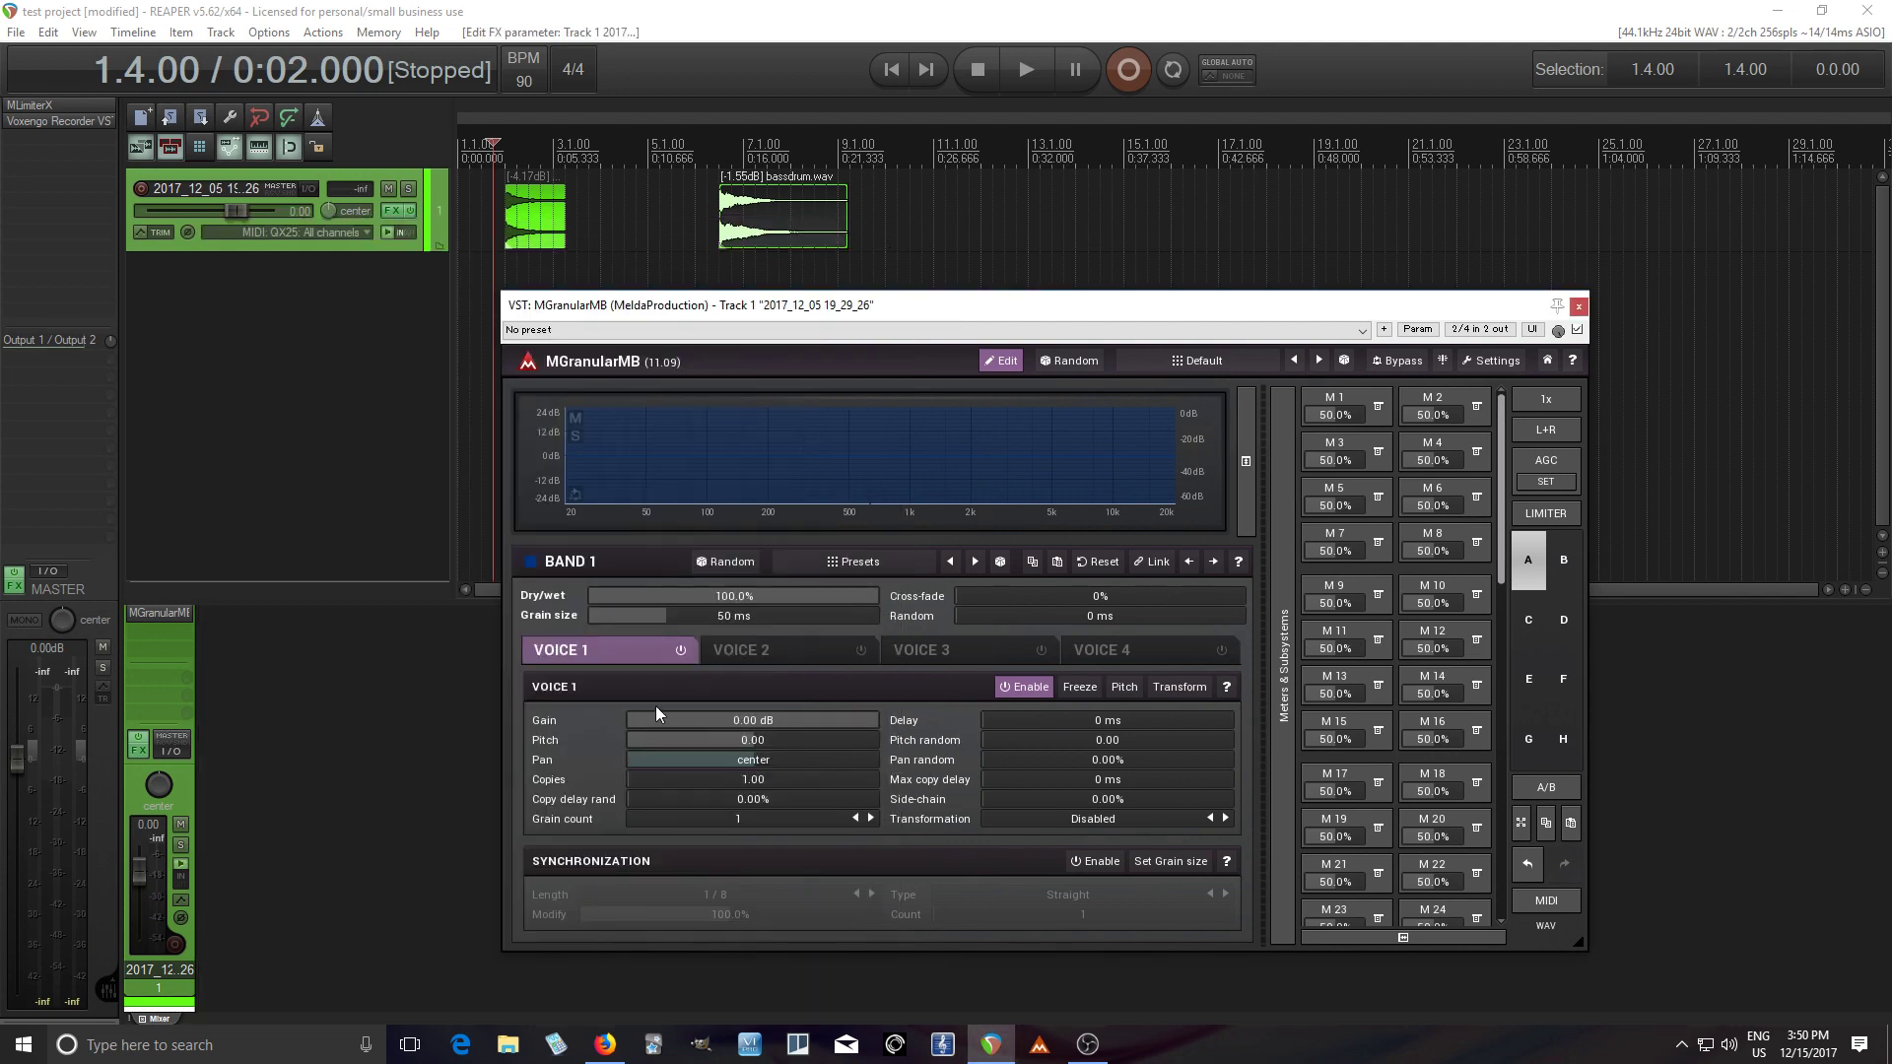
mouse_move(863, 310)
left_mouse_down()
mouse_move(872, 278)
mouse_move(889, 292)
left_mouse_up()
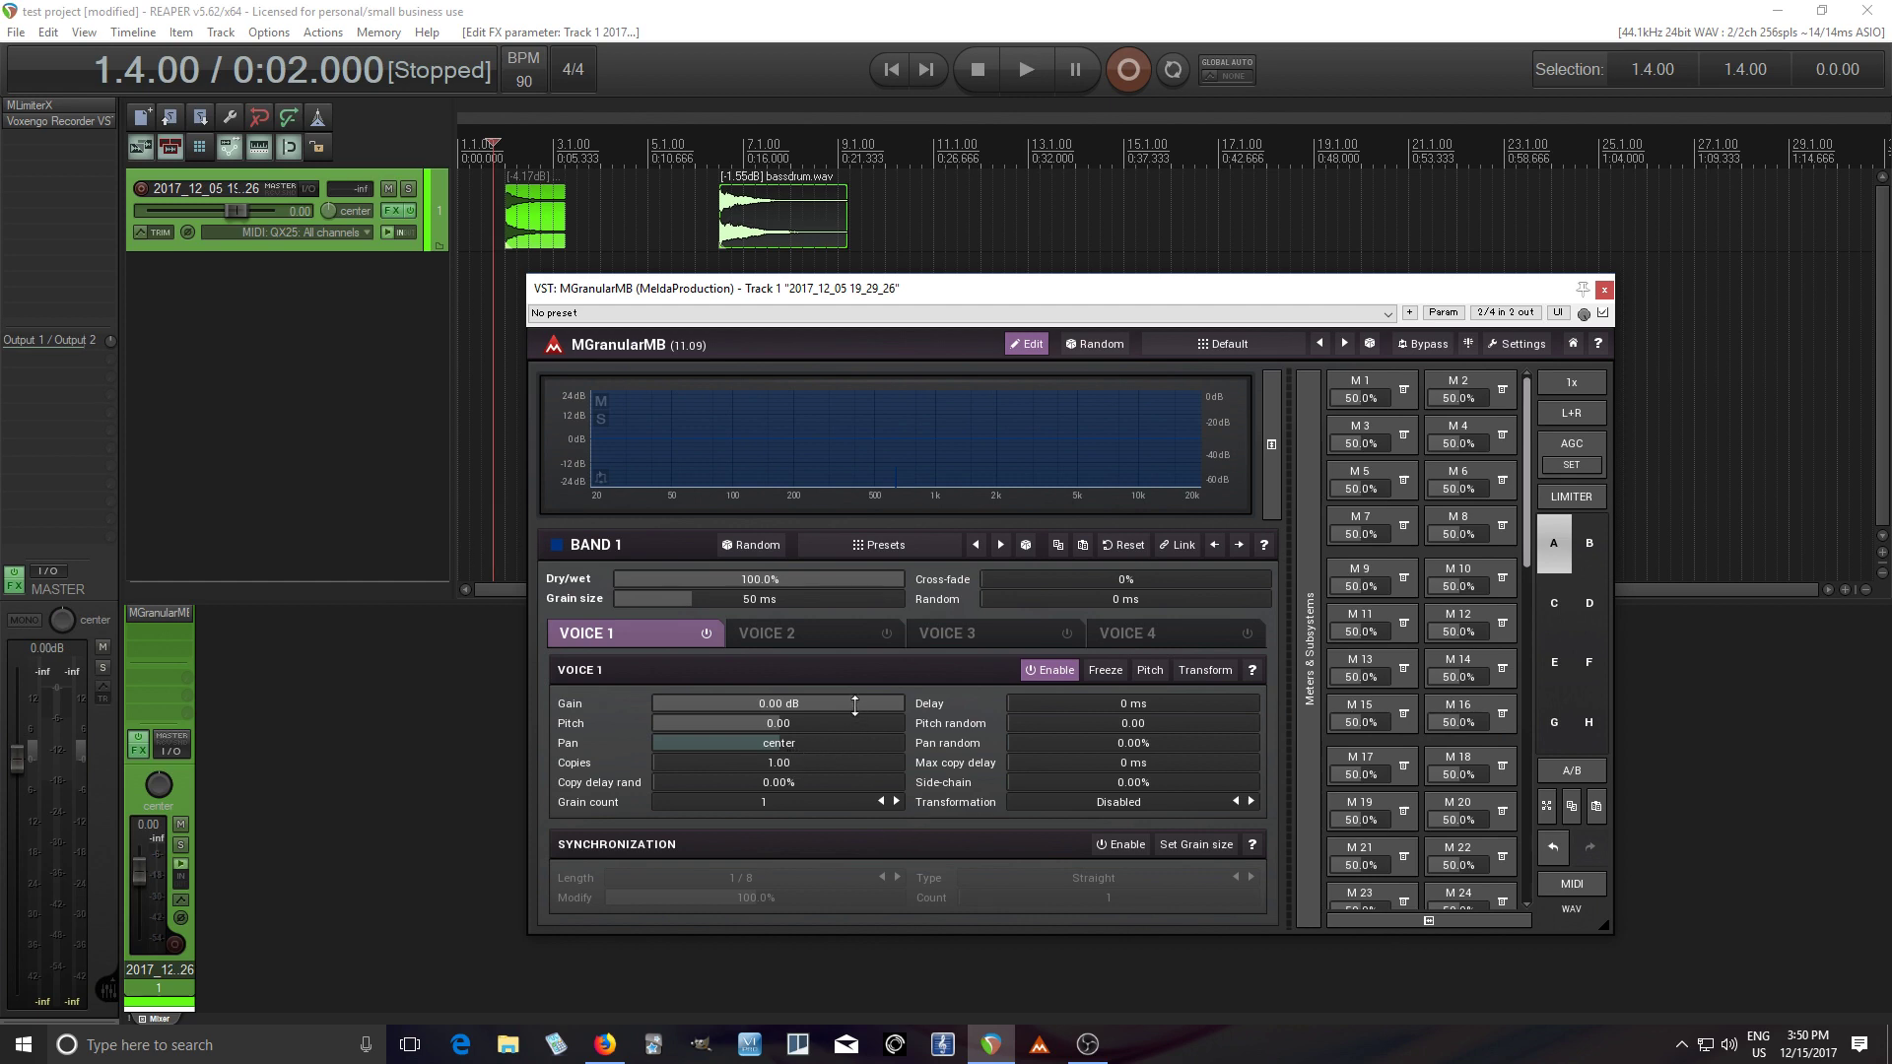
Step: Lower Voice 1 gain to -10.8 dB, bypass MGranularMB, and audition the dry track from 1.4.00
left_click_drag(854, 705, 854, 741)
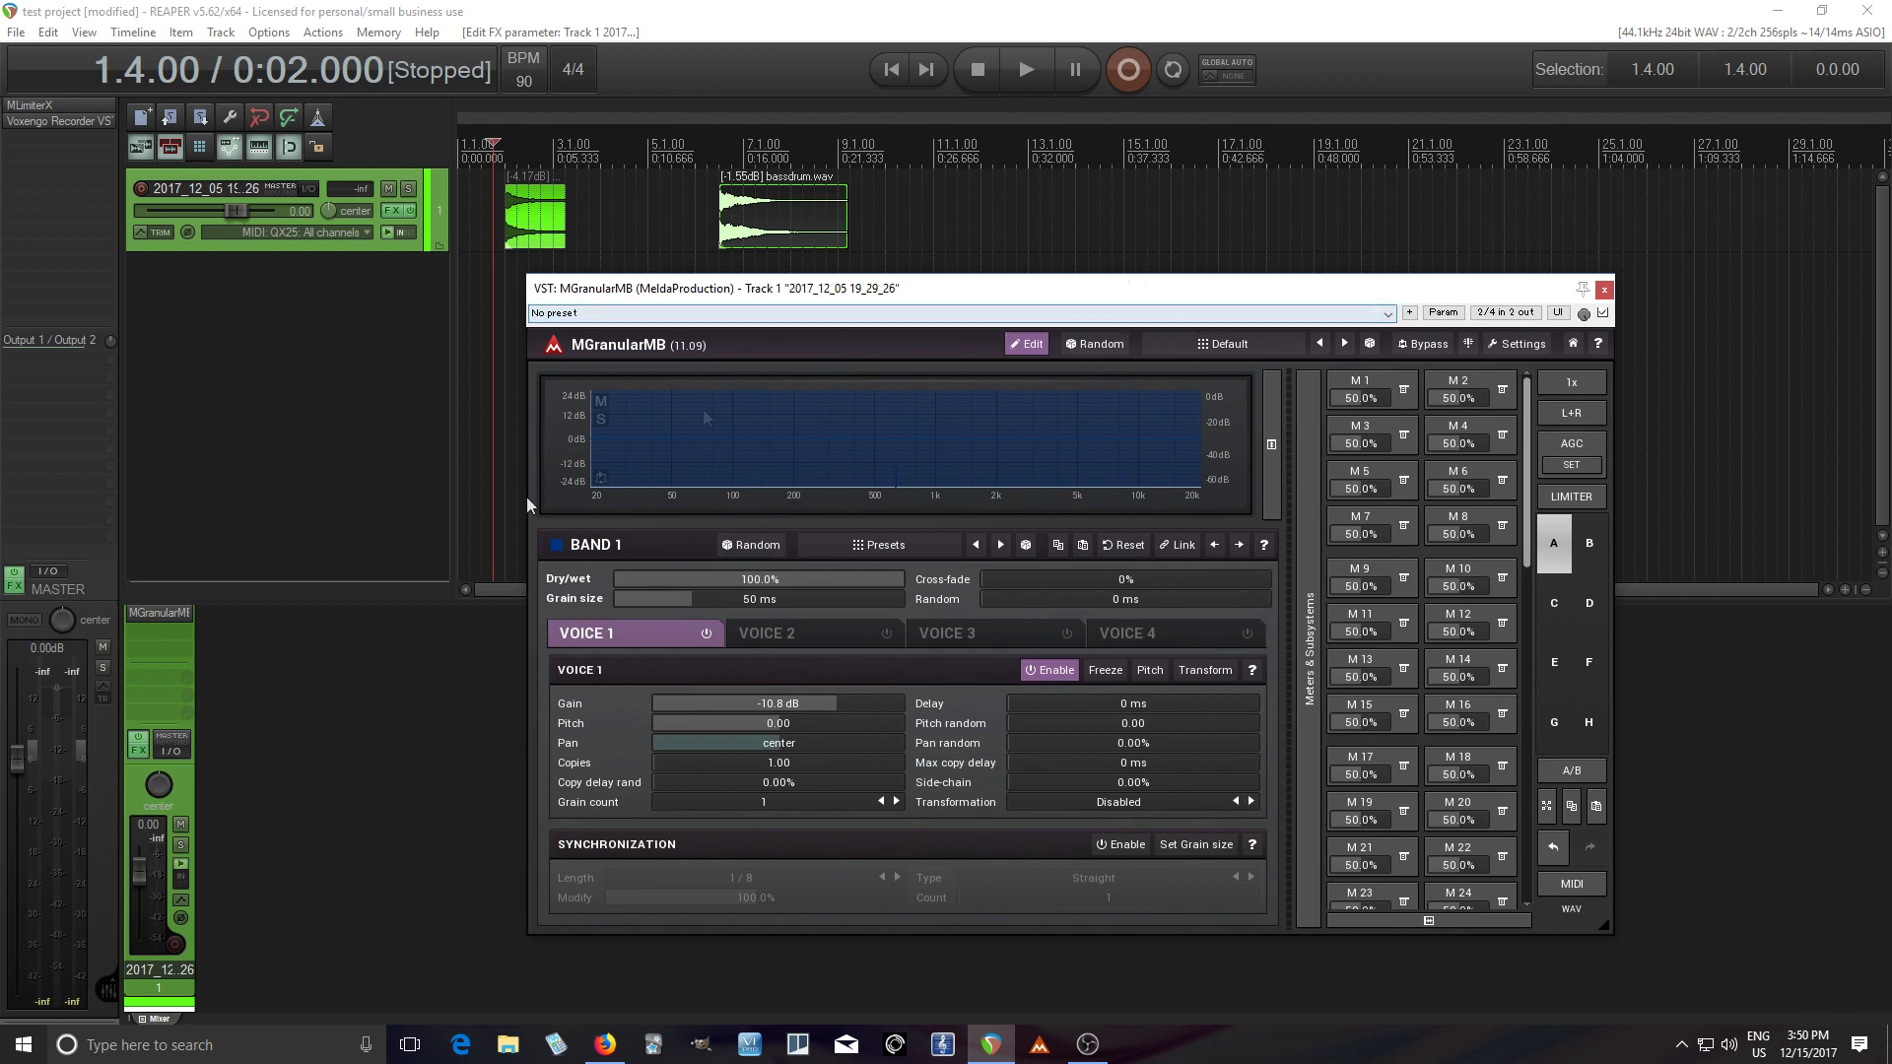
left_click(158, 613, "ctrl")
left_click(1021, 69)
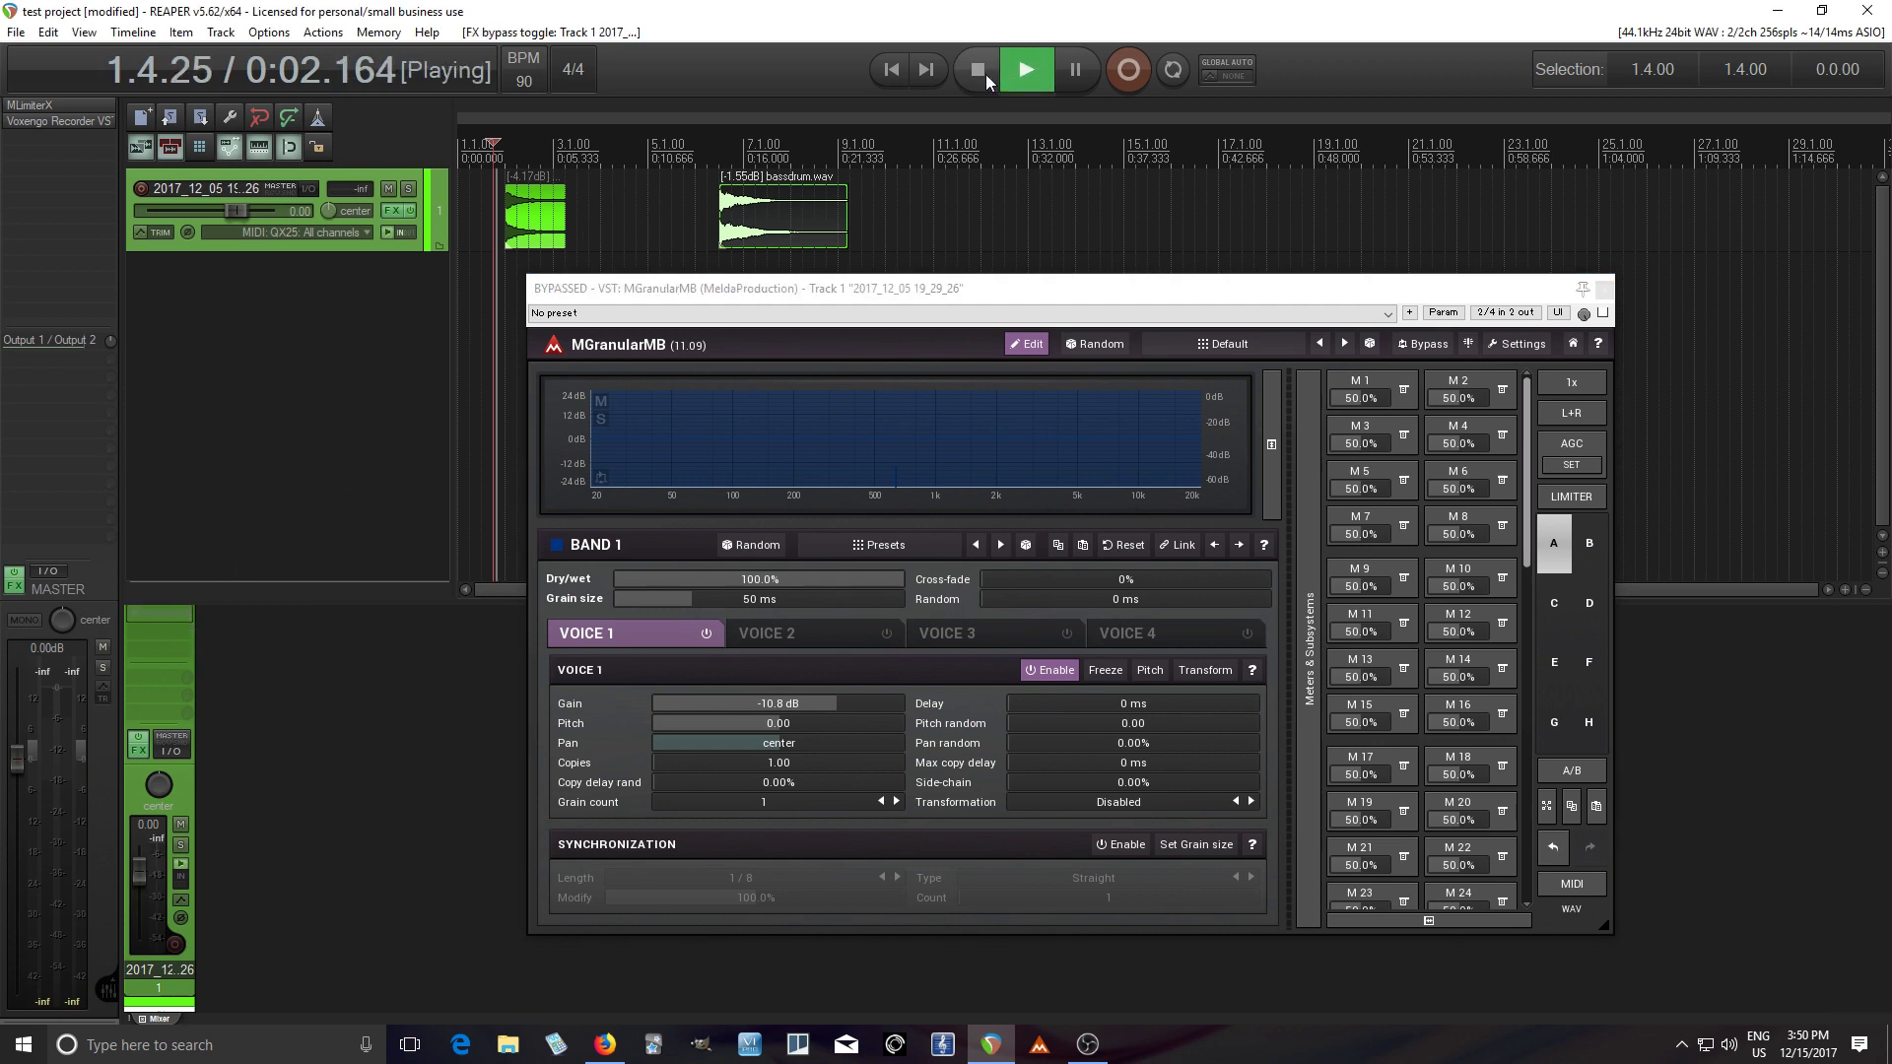
left_click(978, 69)
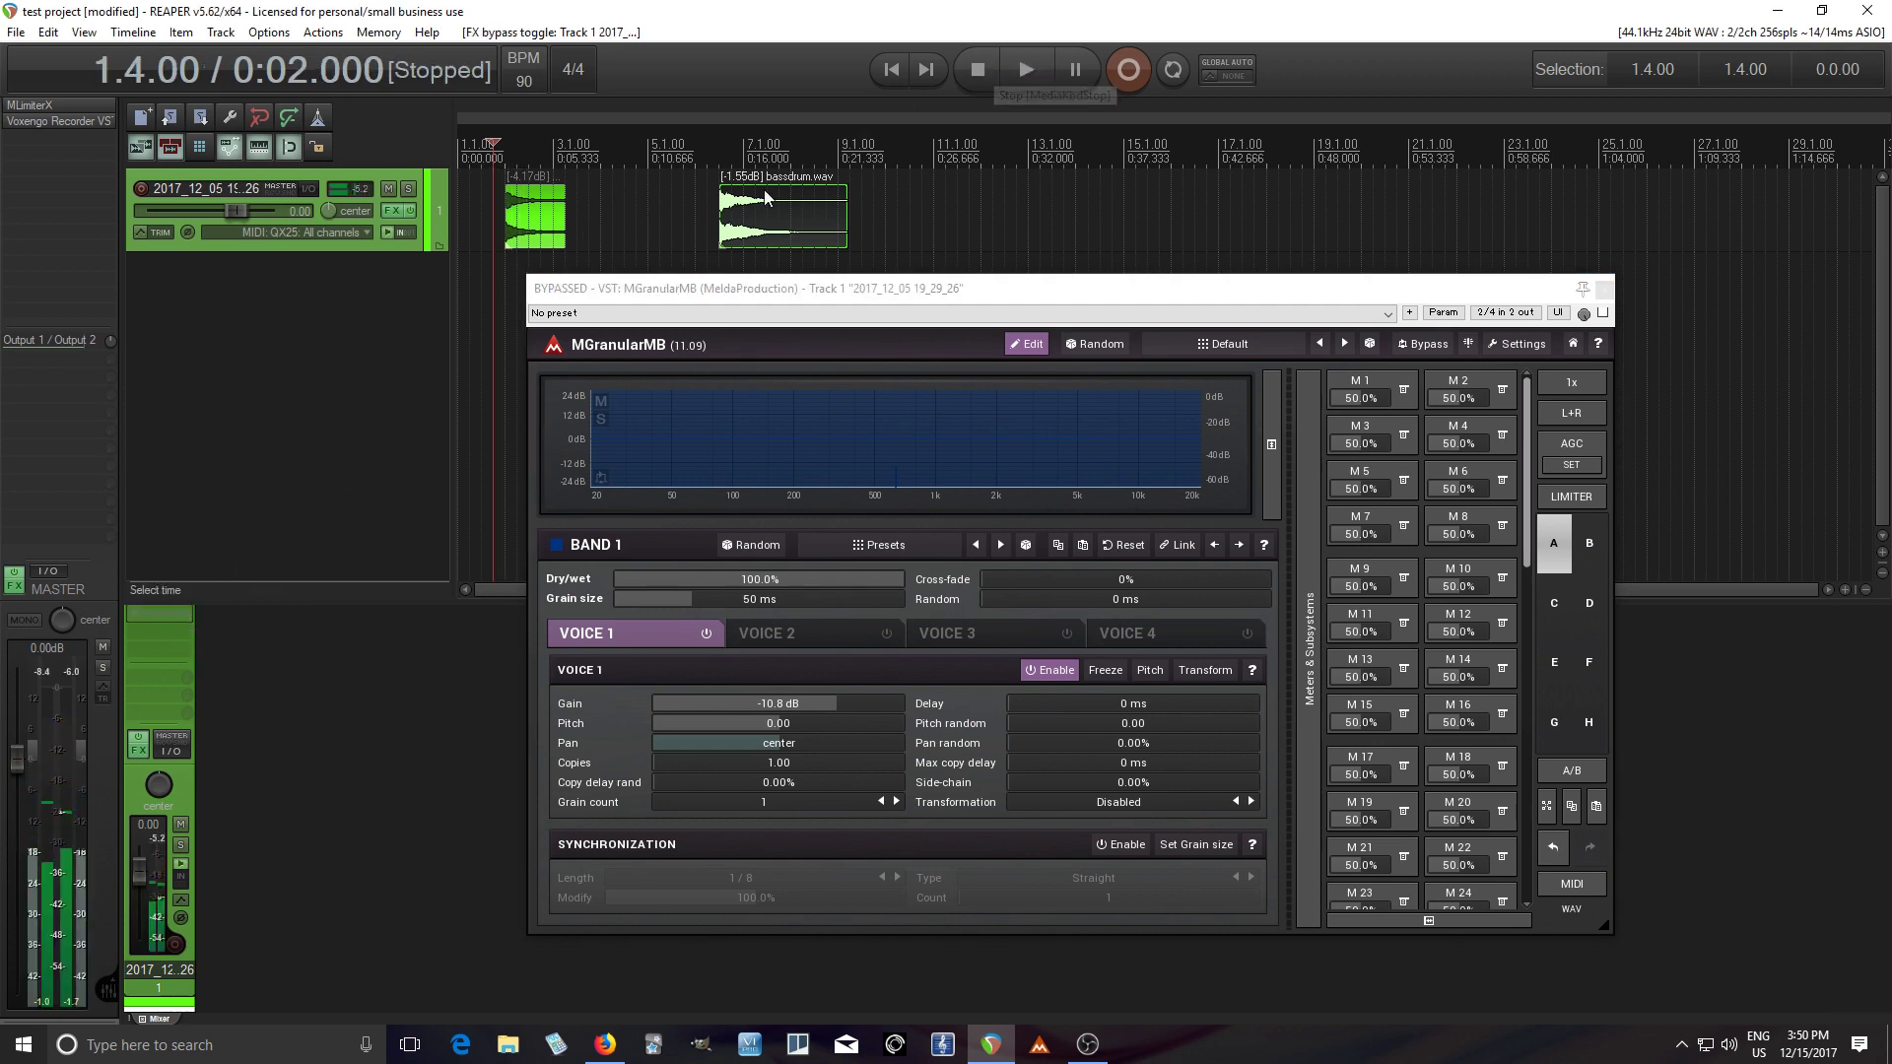
left_click(707, 148)
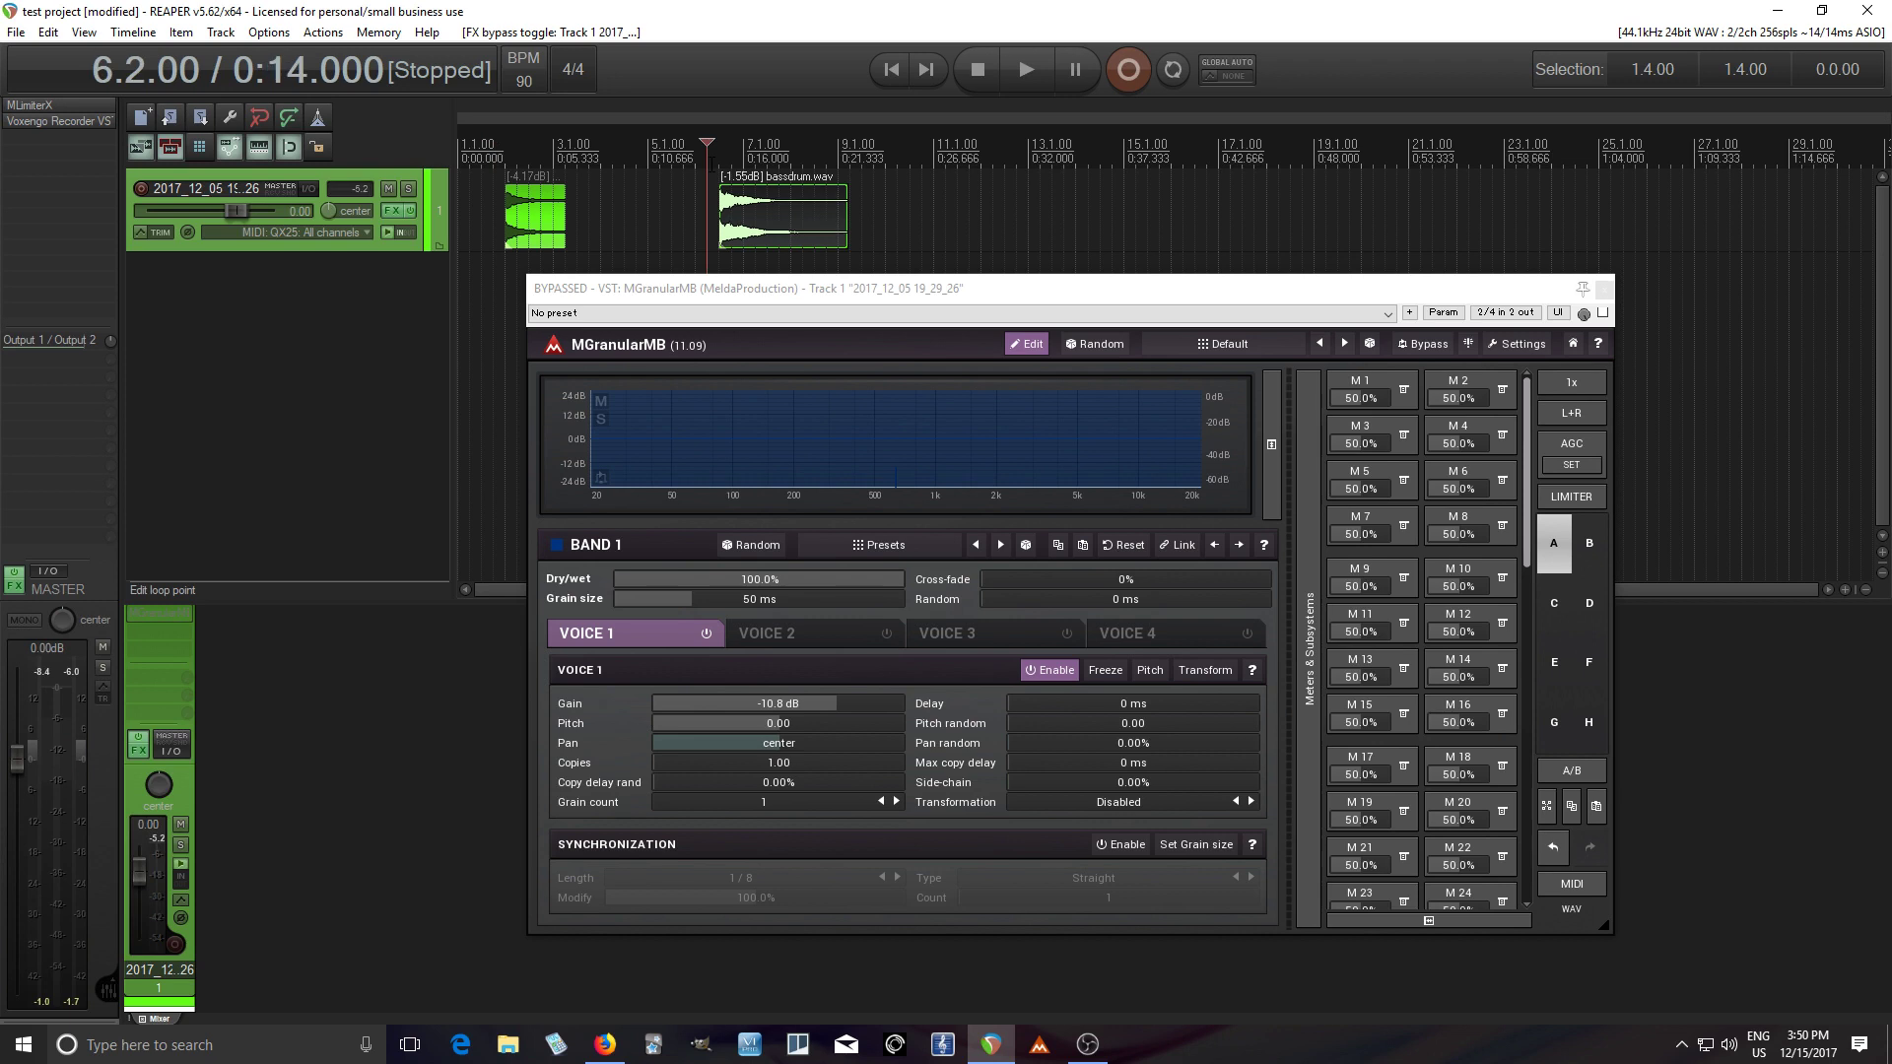
left_click(1015, 85)
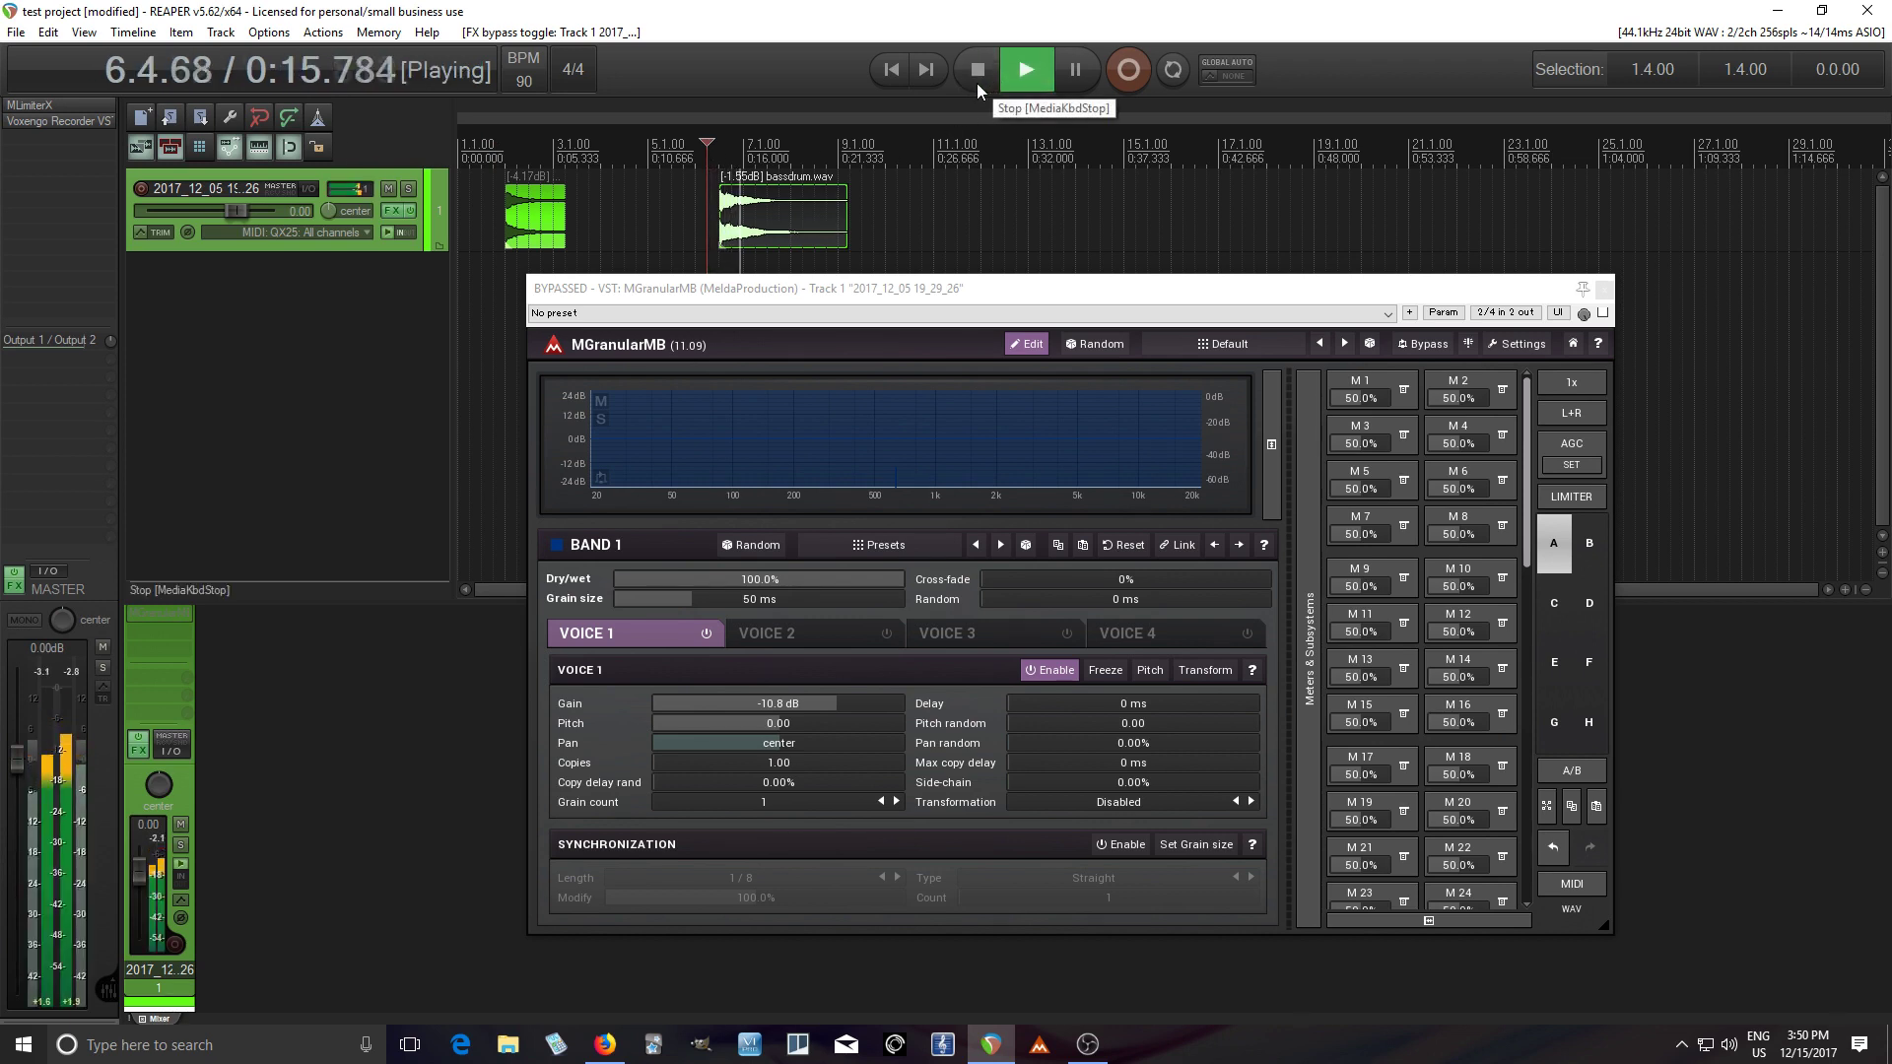
left_click(977, 83)
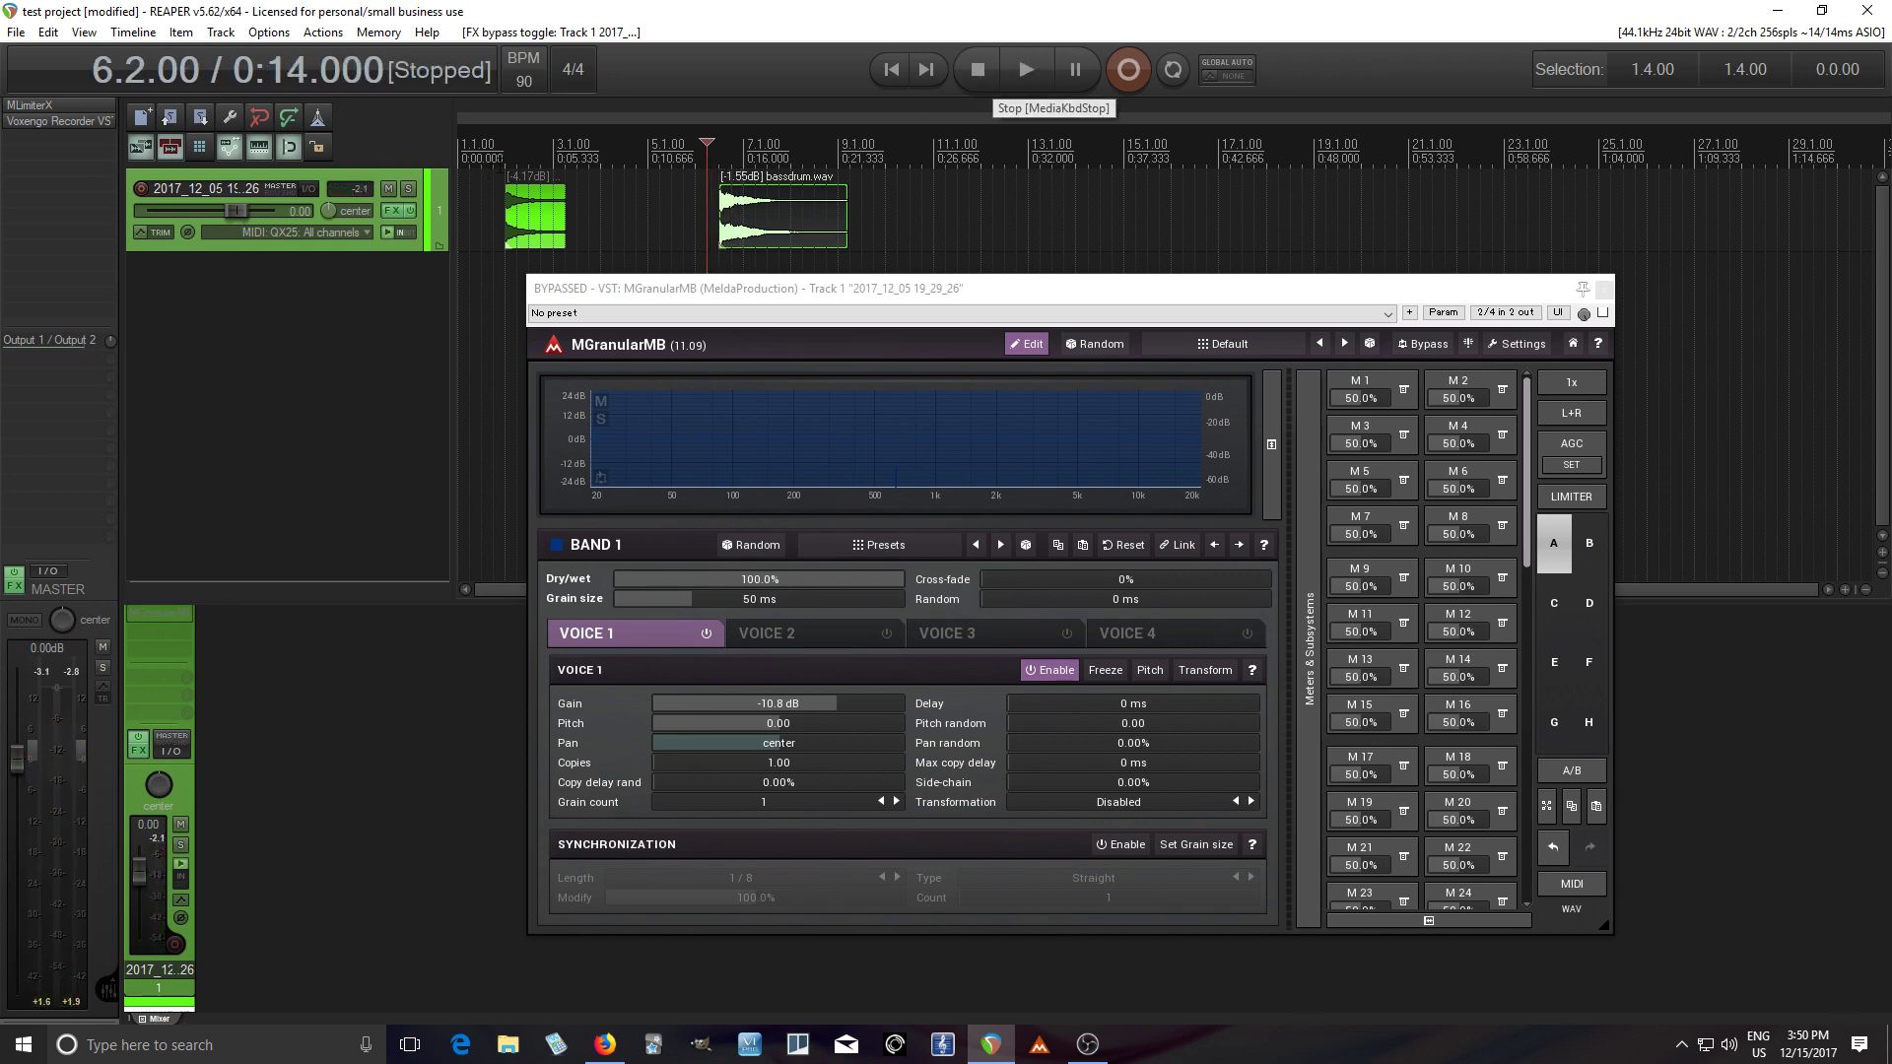
left_click(492, 148)
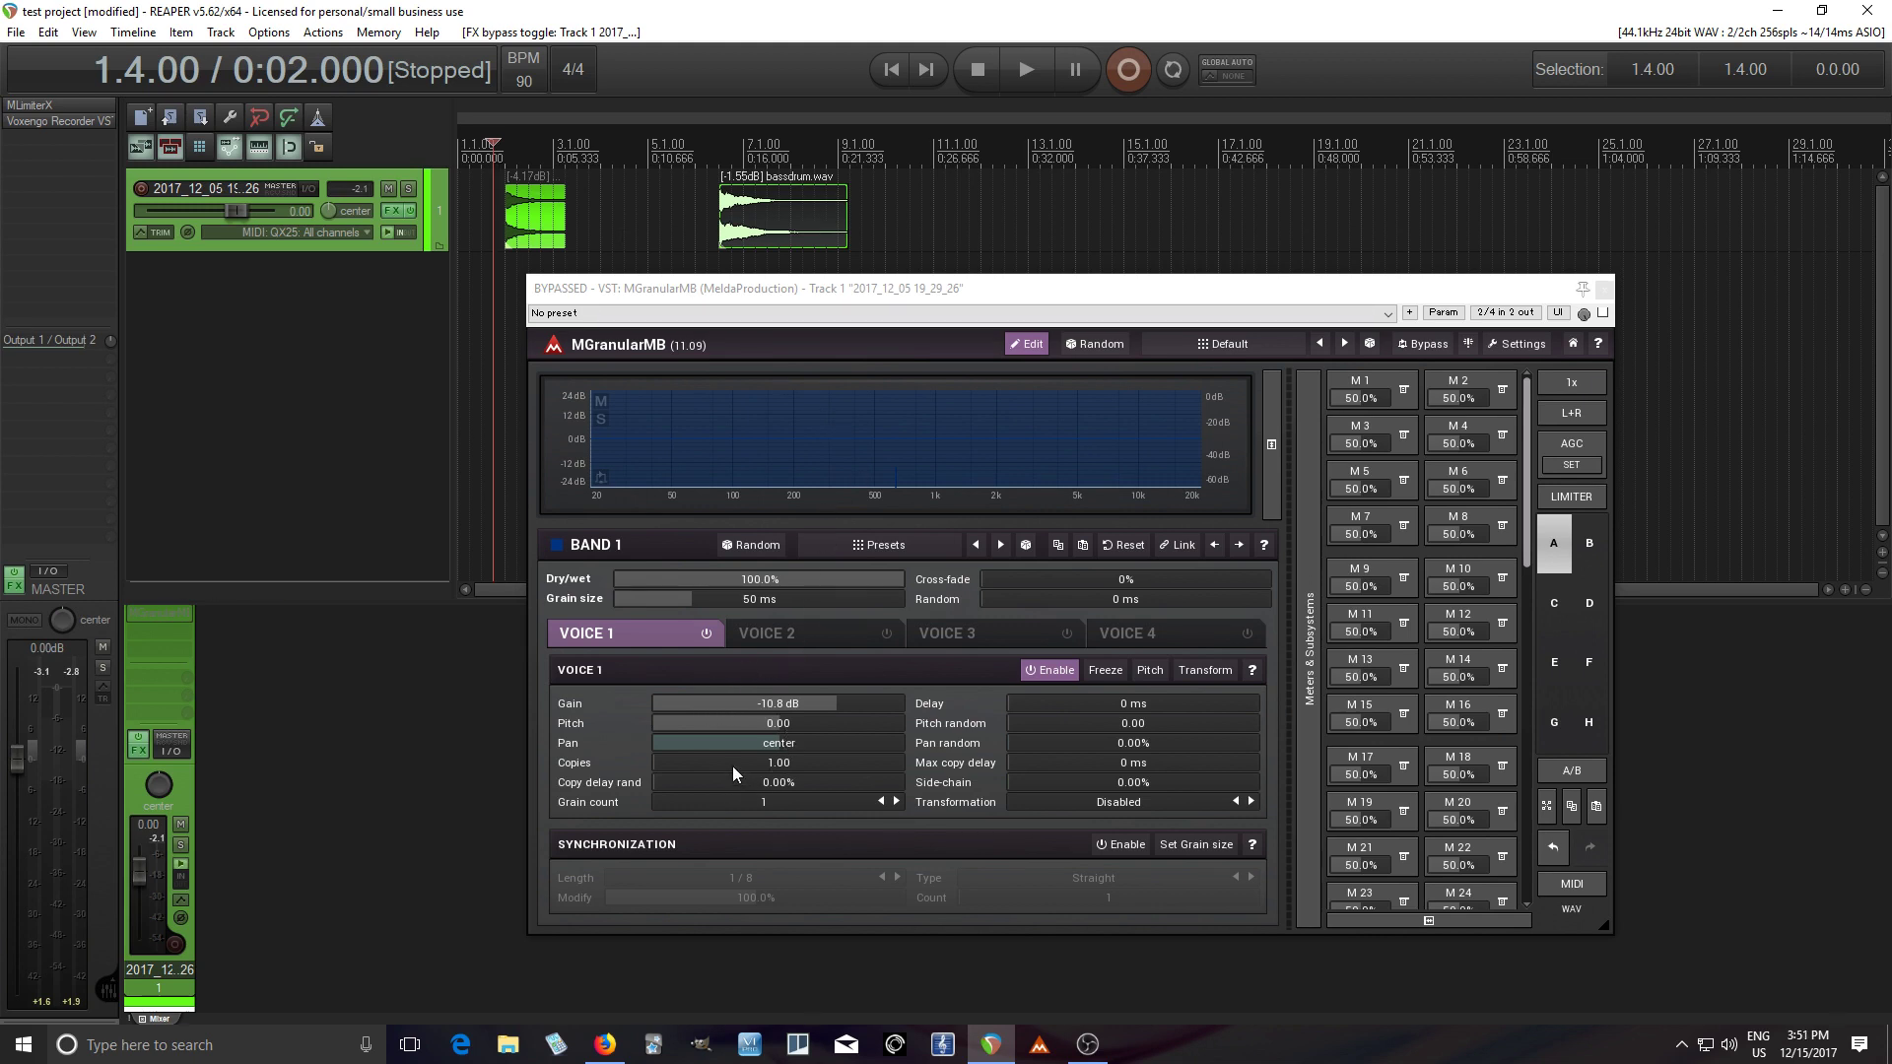
Step: Set Voice 1 Copies to exactly 10 using the numeric keypad
left_click_drag(731, 764, 732, 720)
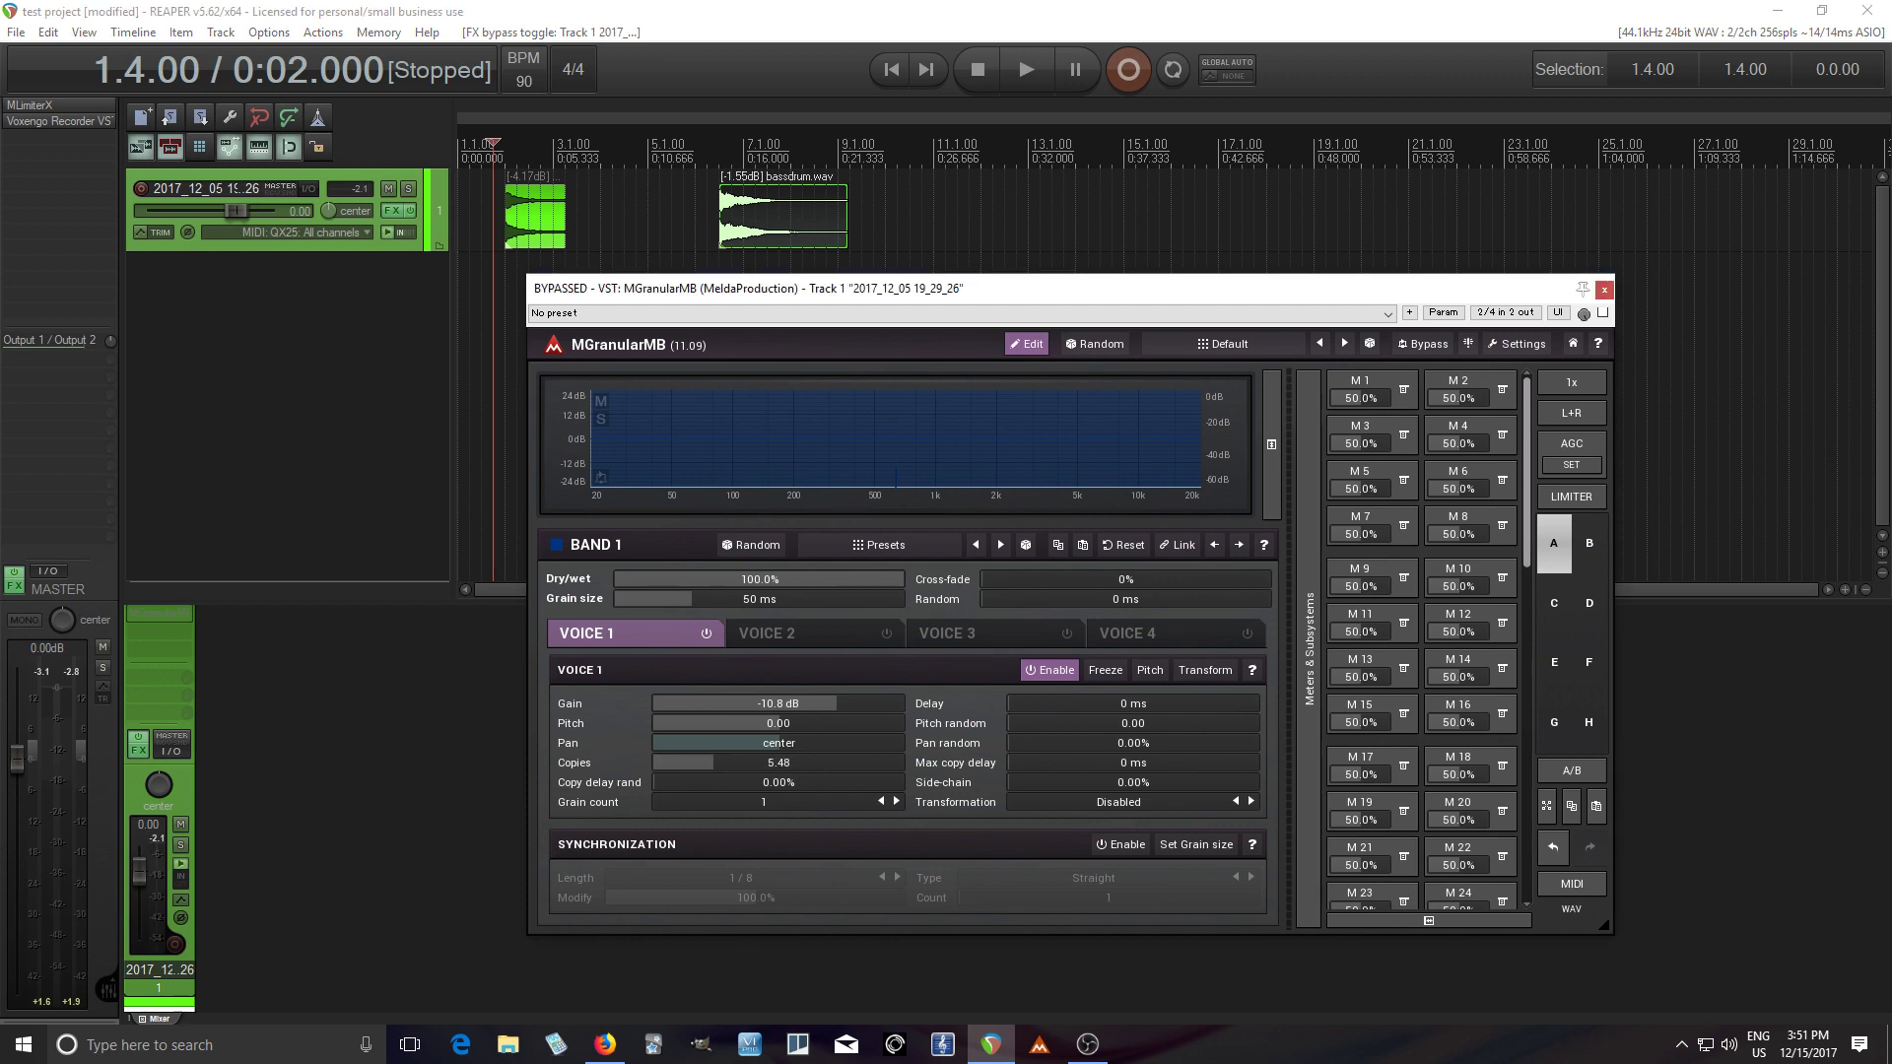
double_click(731, 763)
left_click(670, 922)
left_click(722, 958)
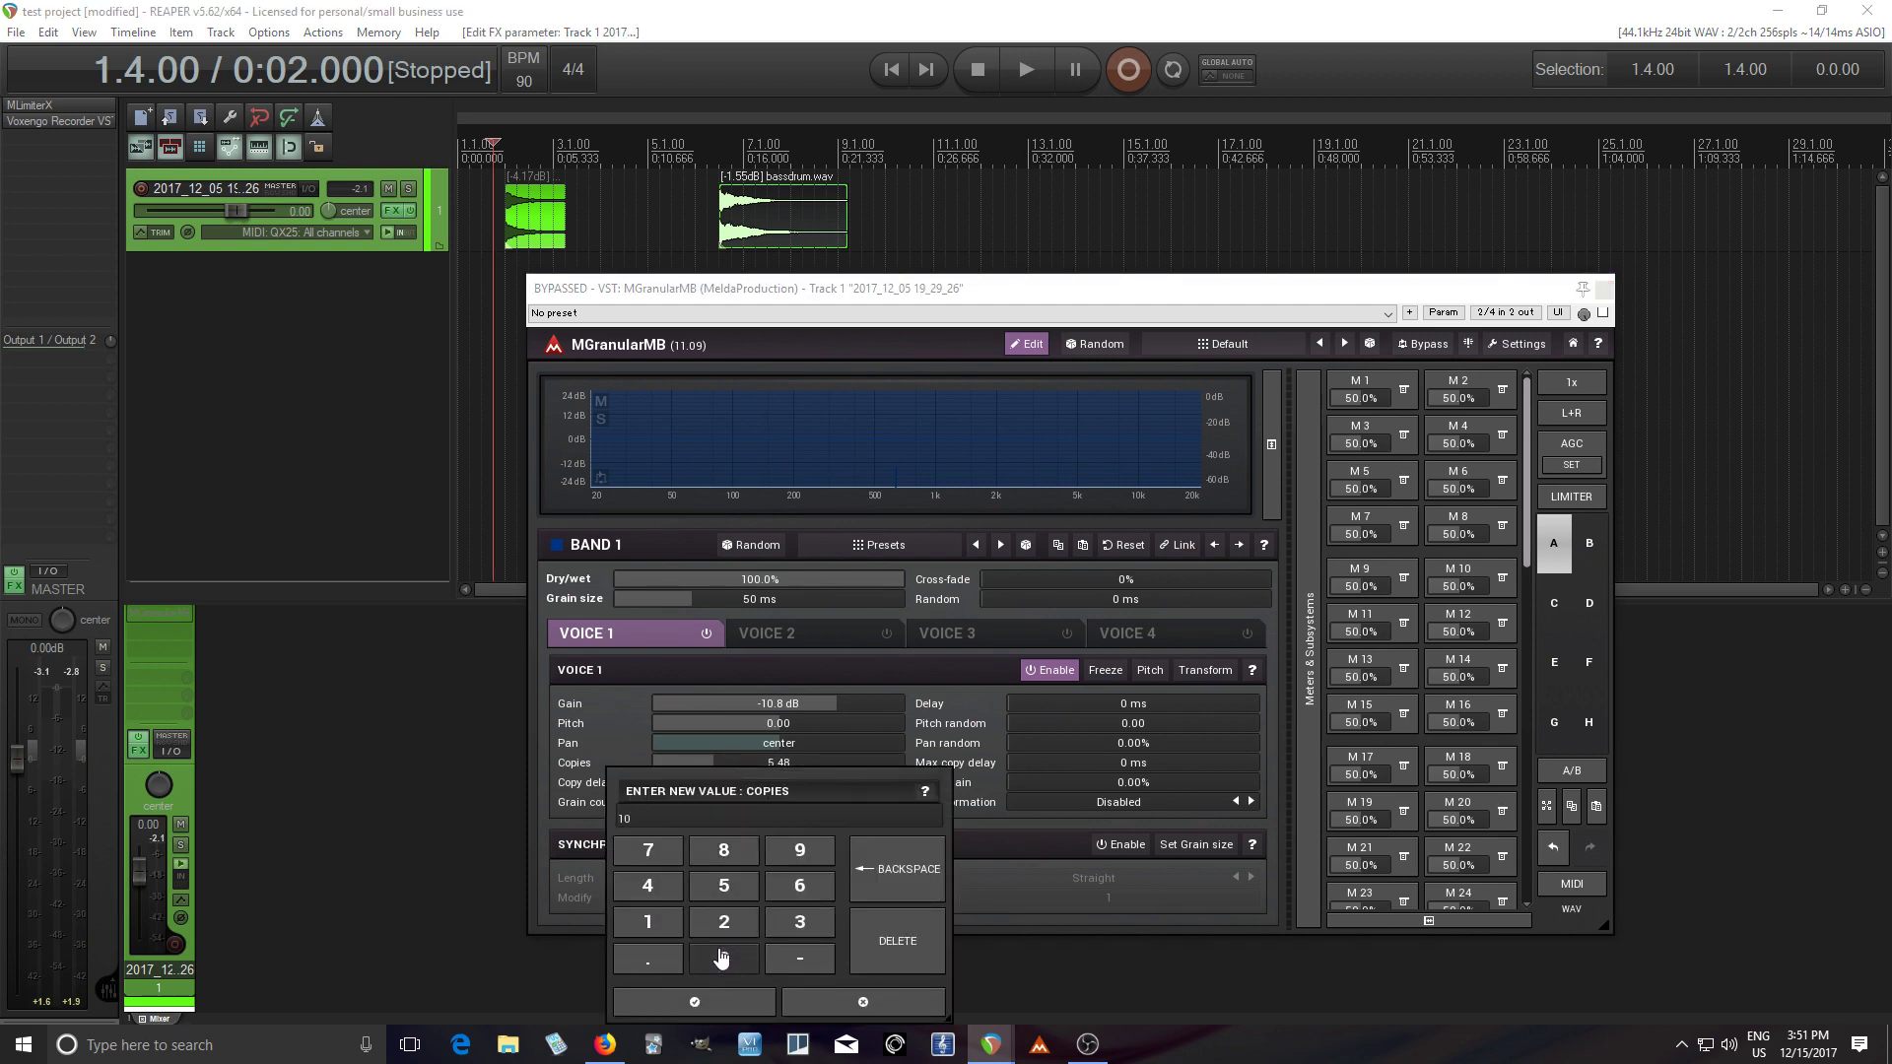
left_click(722, 957)
left_click(891, 869)
left_click(720, 1001)
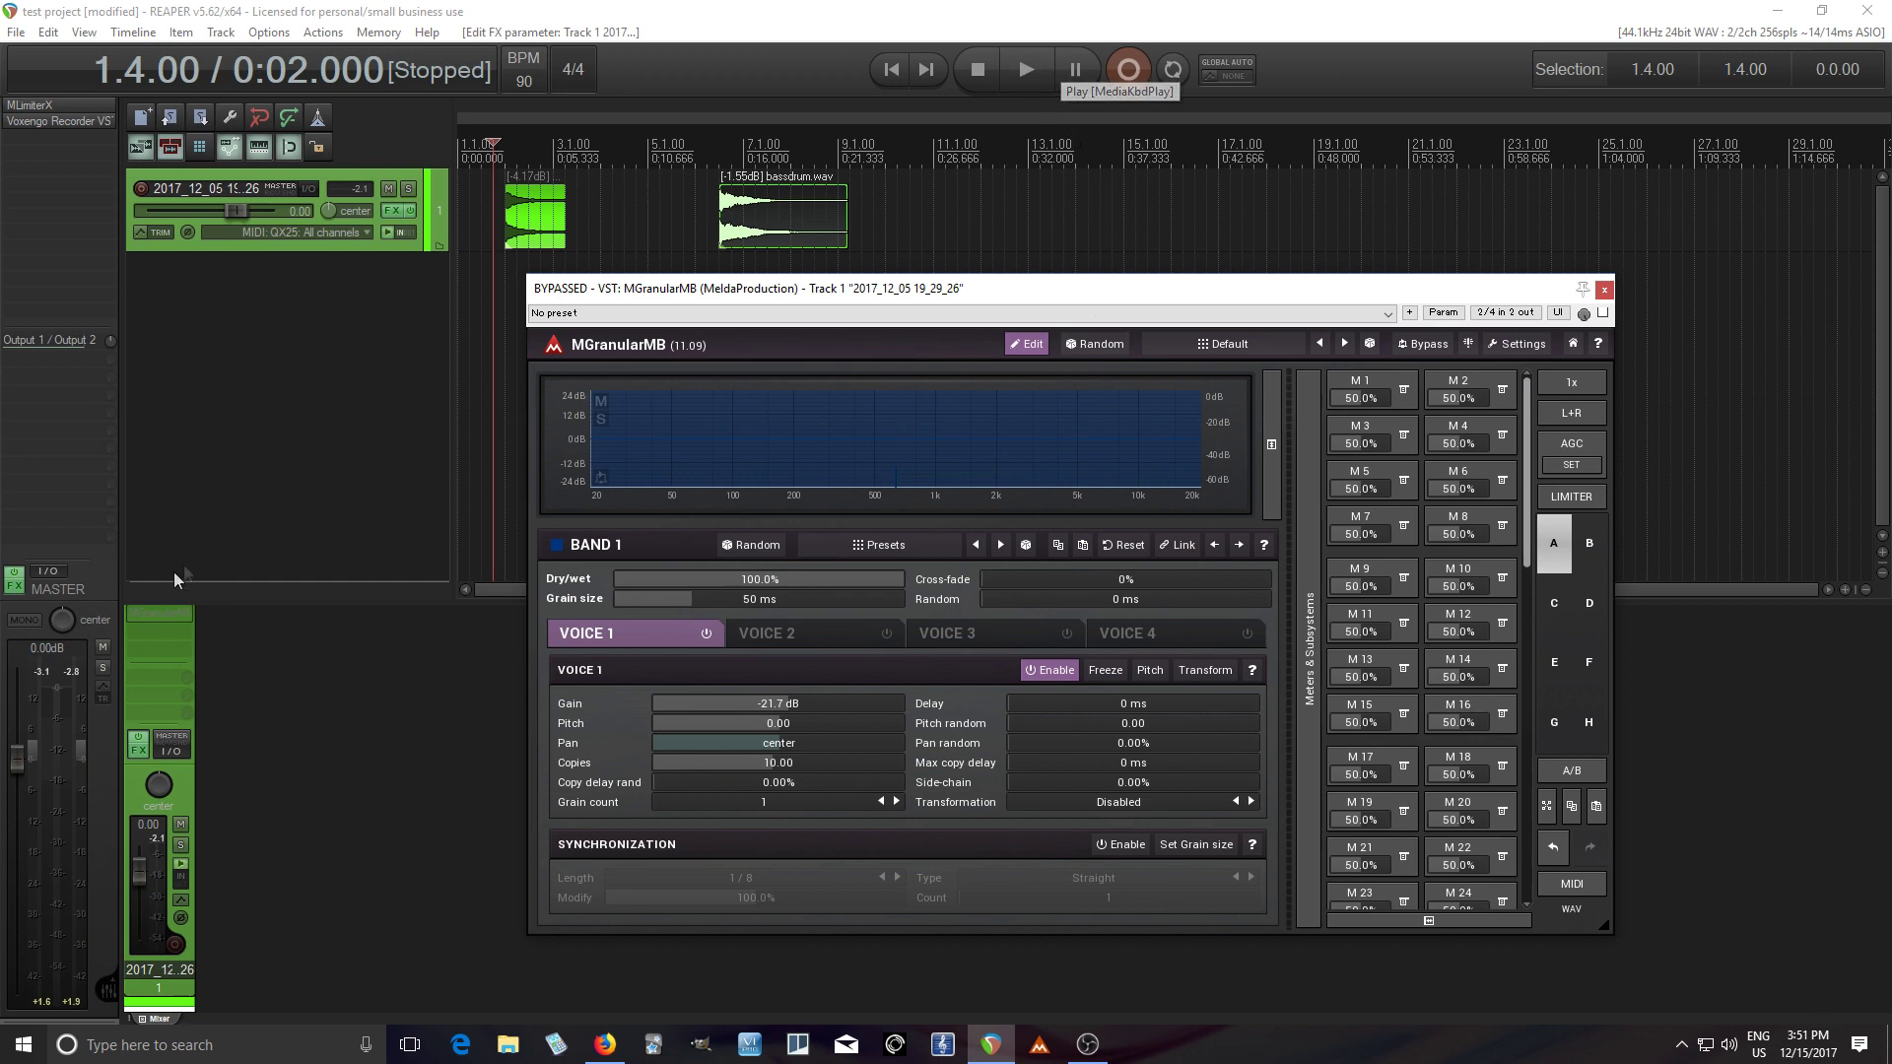
Step: Re-enable MGranularMB on Track 1 and audition the granular effect
left_click(167, 612, "shift")
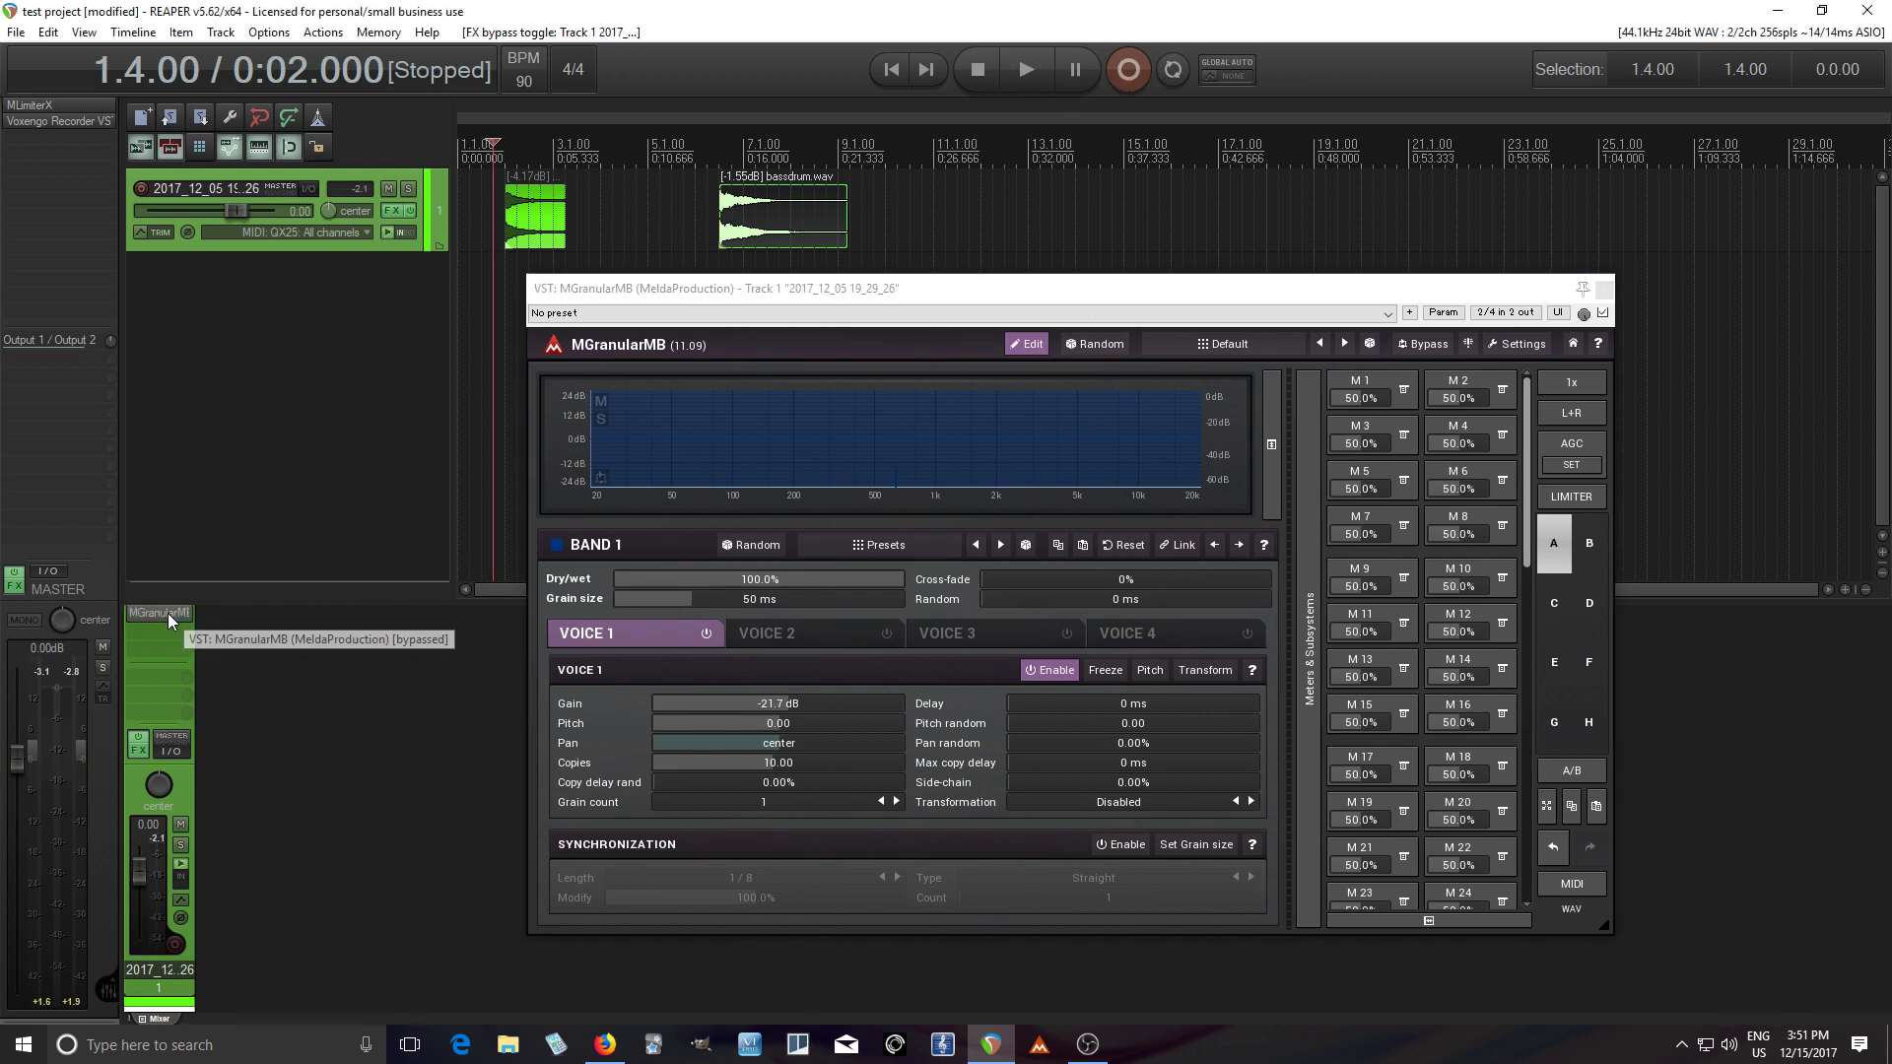
left_click(1043, 81)
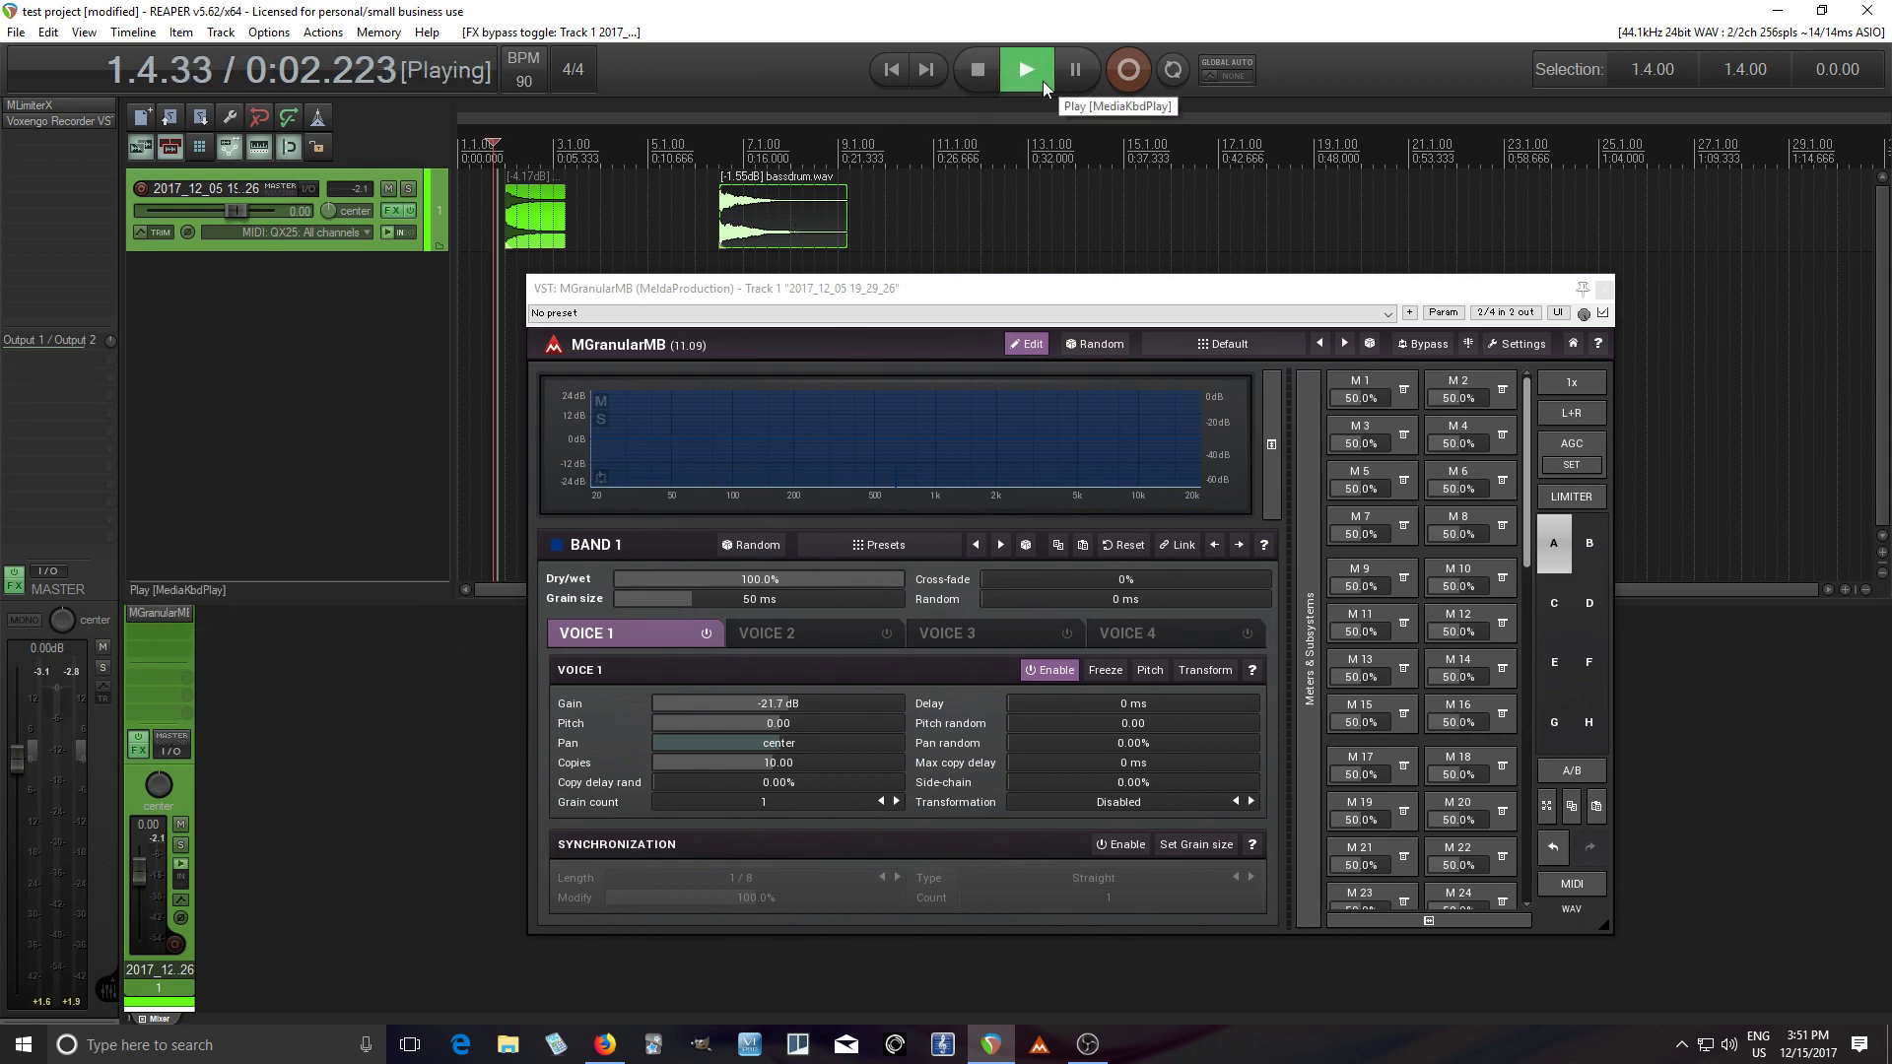
left_click(978, 67)
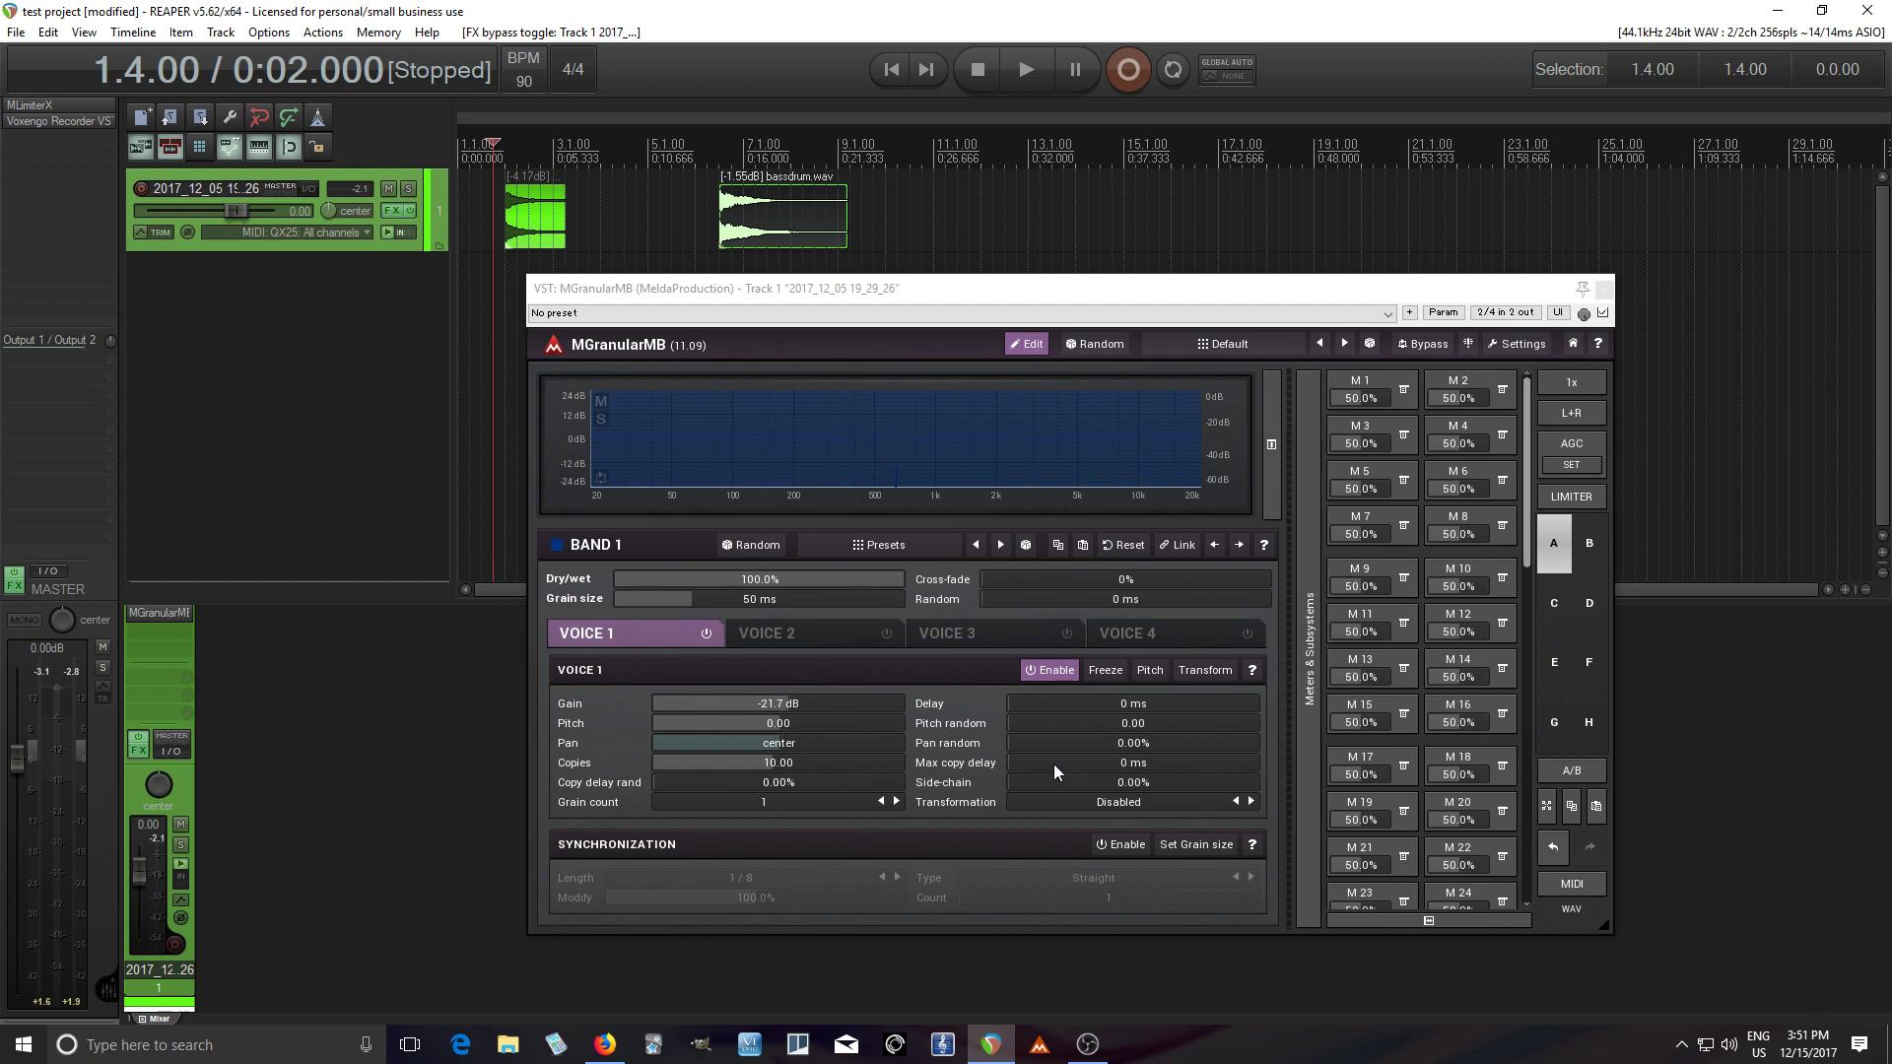
Step: Set Max copy delay to 1000 ms, gain to -11.6 dB, and Copy delay rand to 11.8%, auditioning each
left_click_drag(1054, 765, 1054, 764)
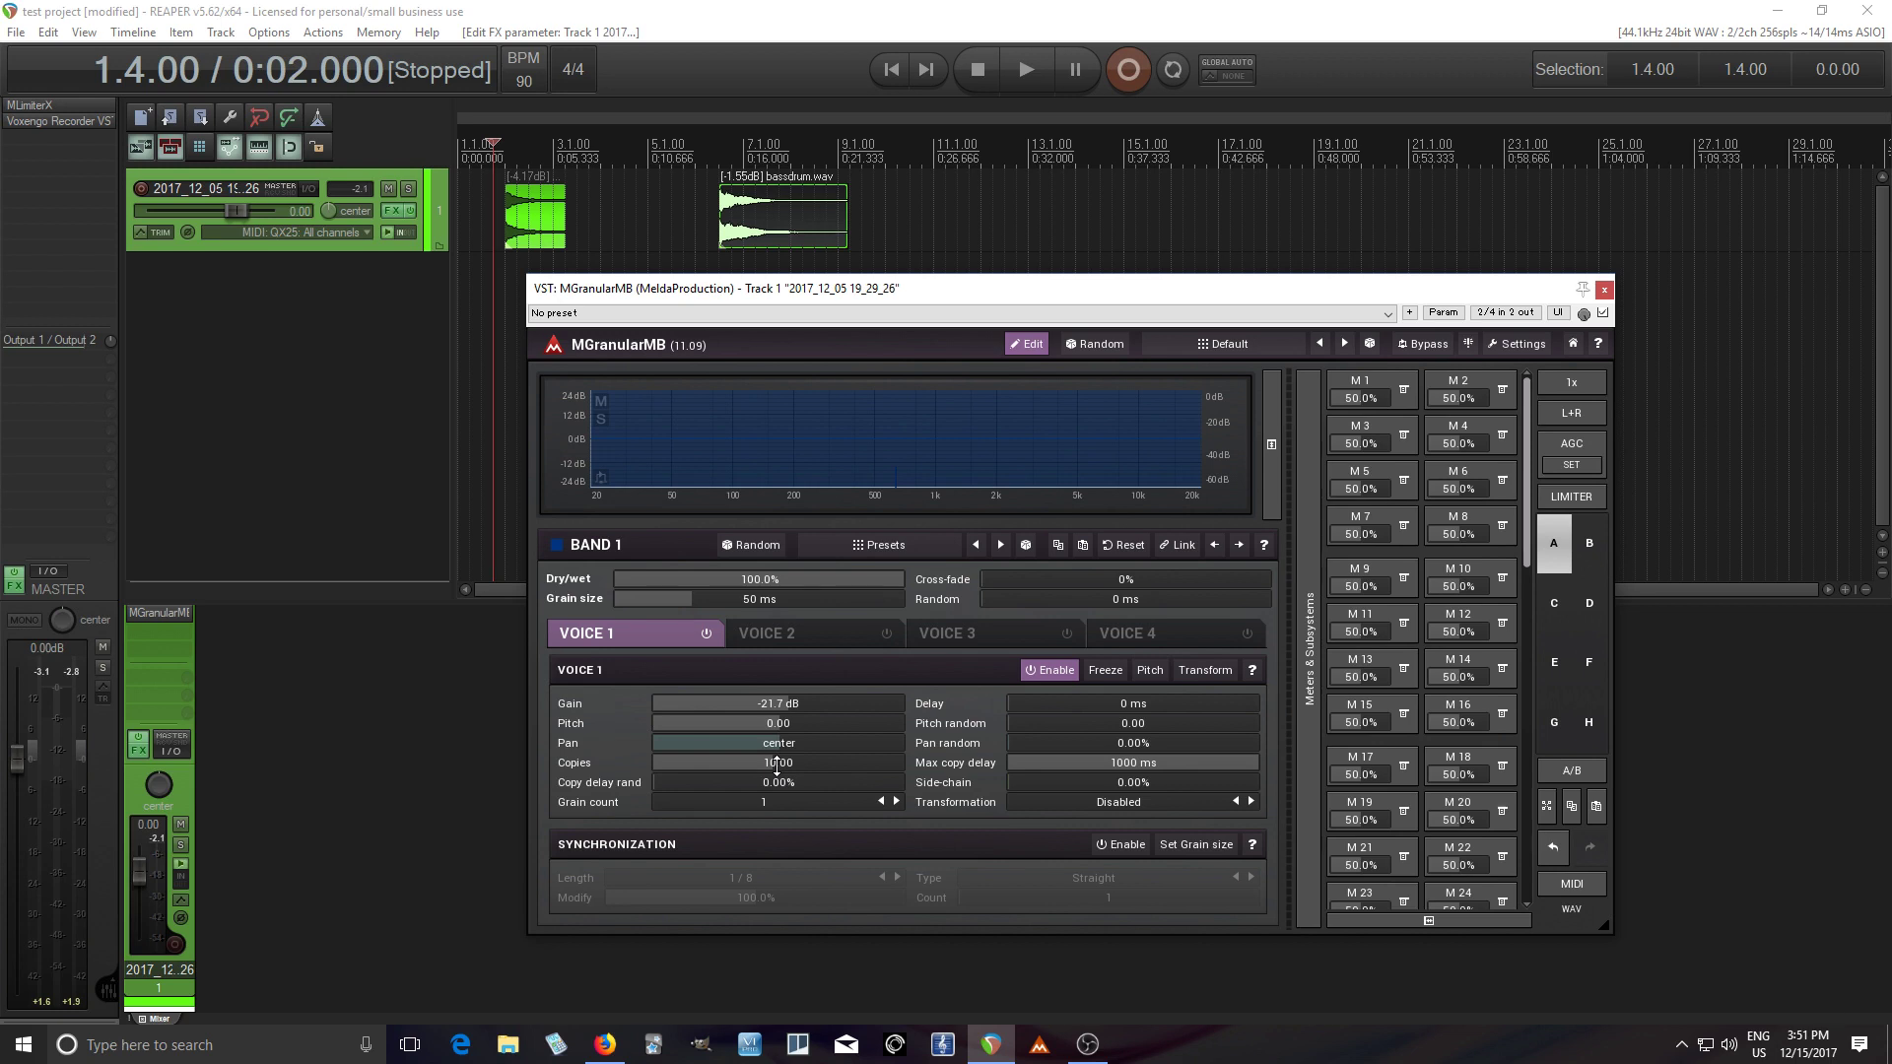
left_click(1031, 68)
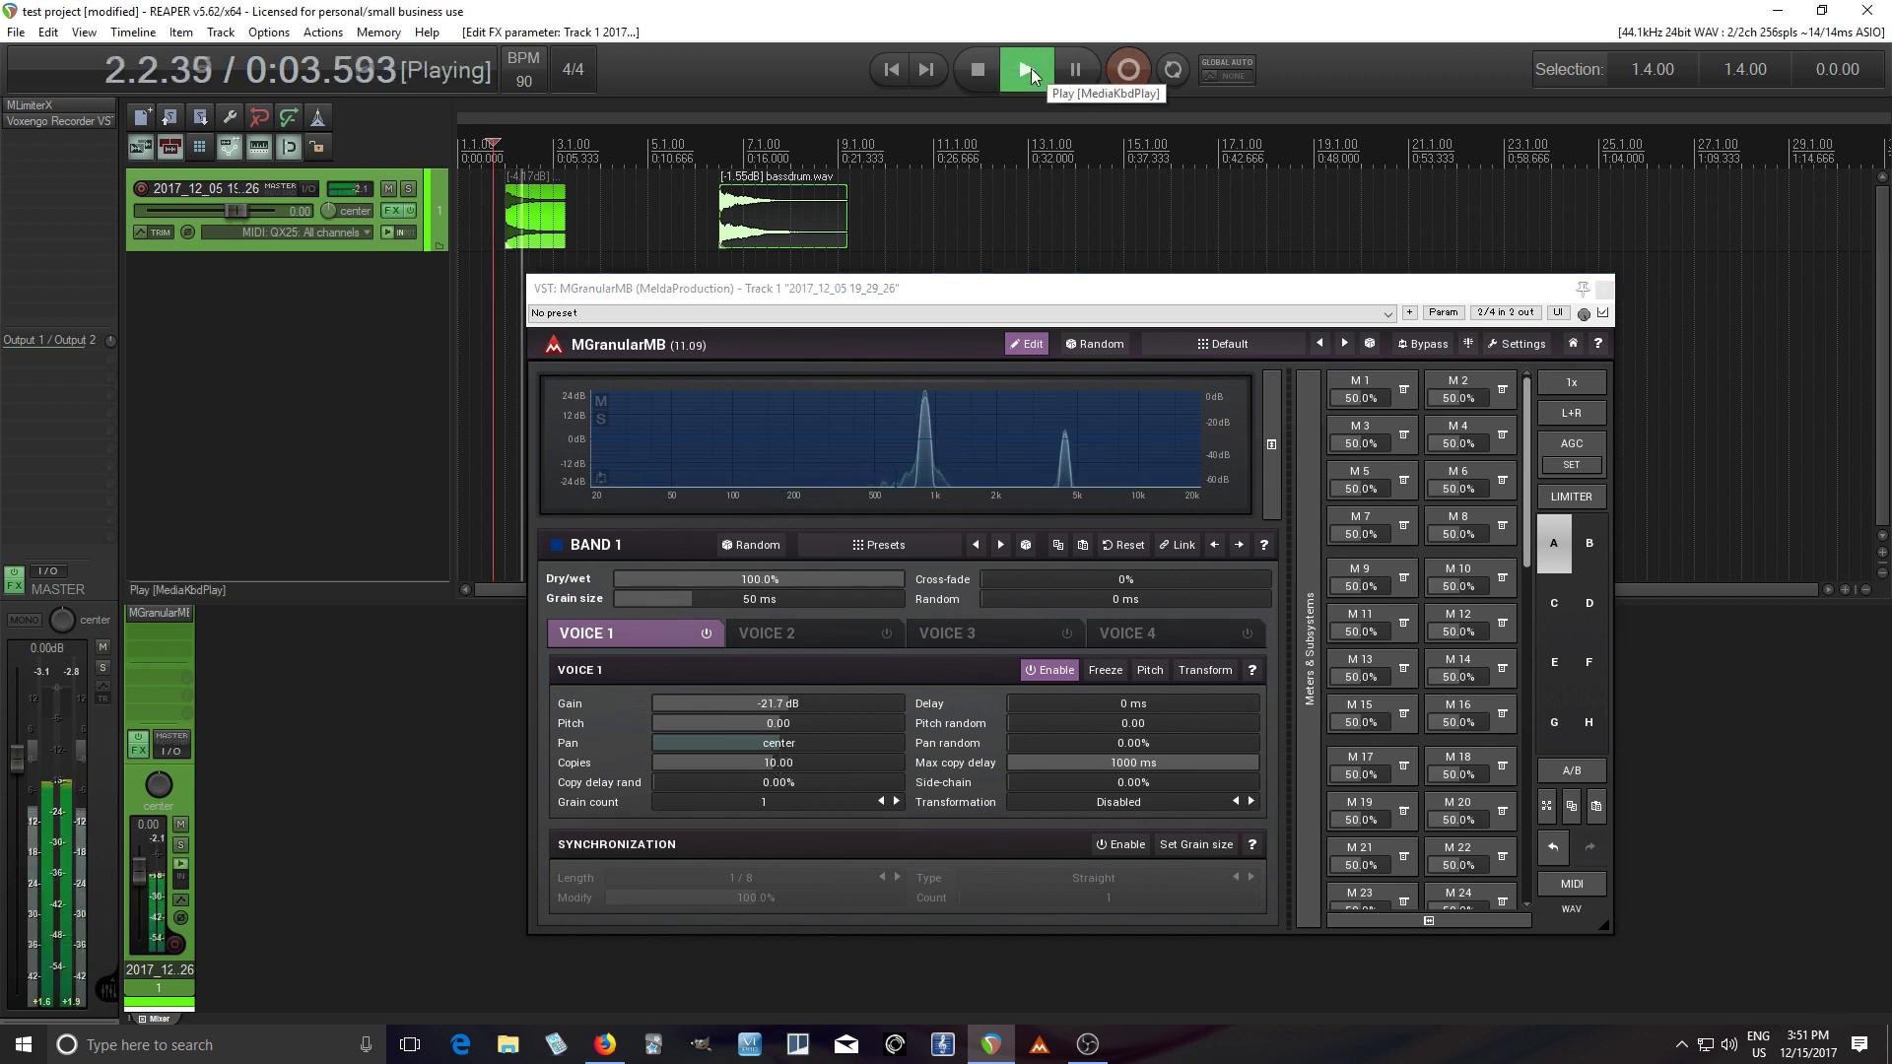
left_click_drag(804, 701, 803, 696)
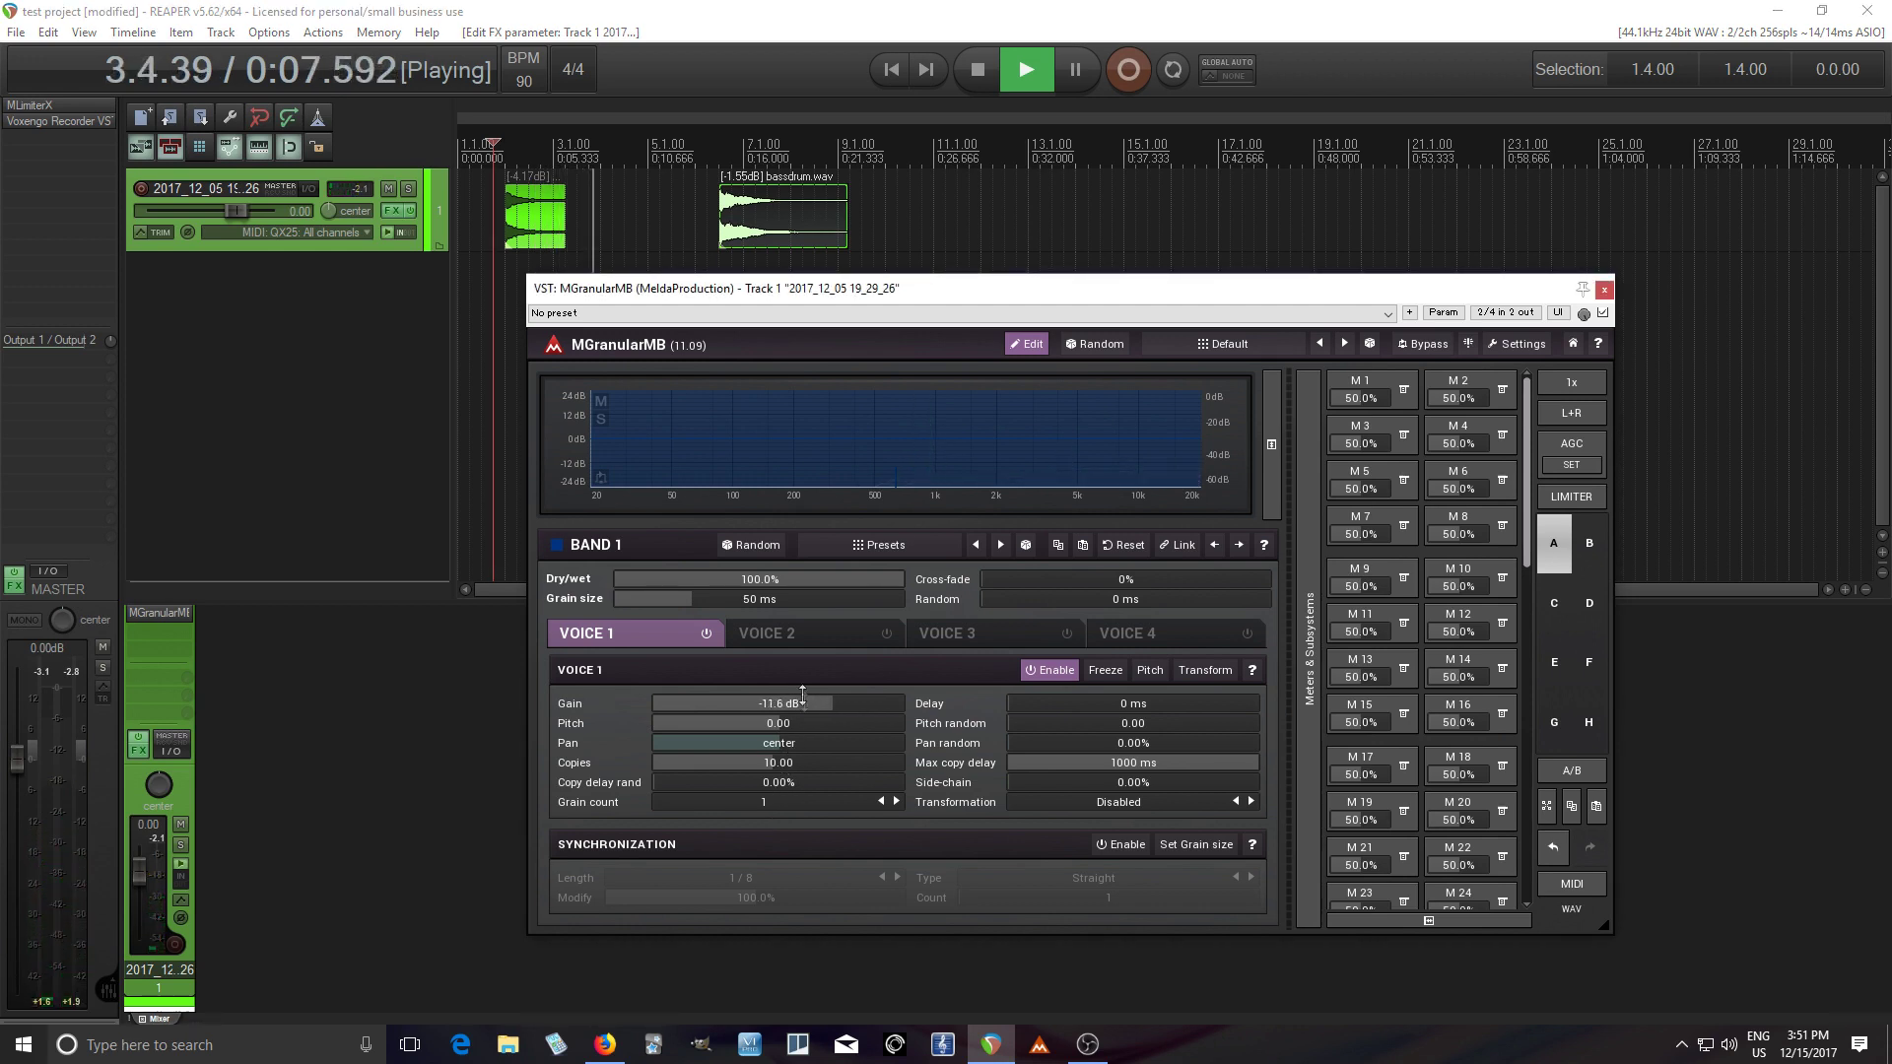
left_click(996, 86)
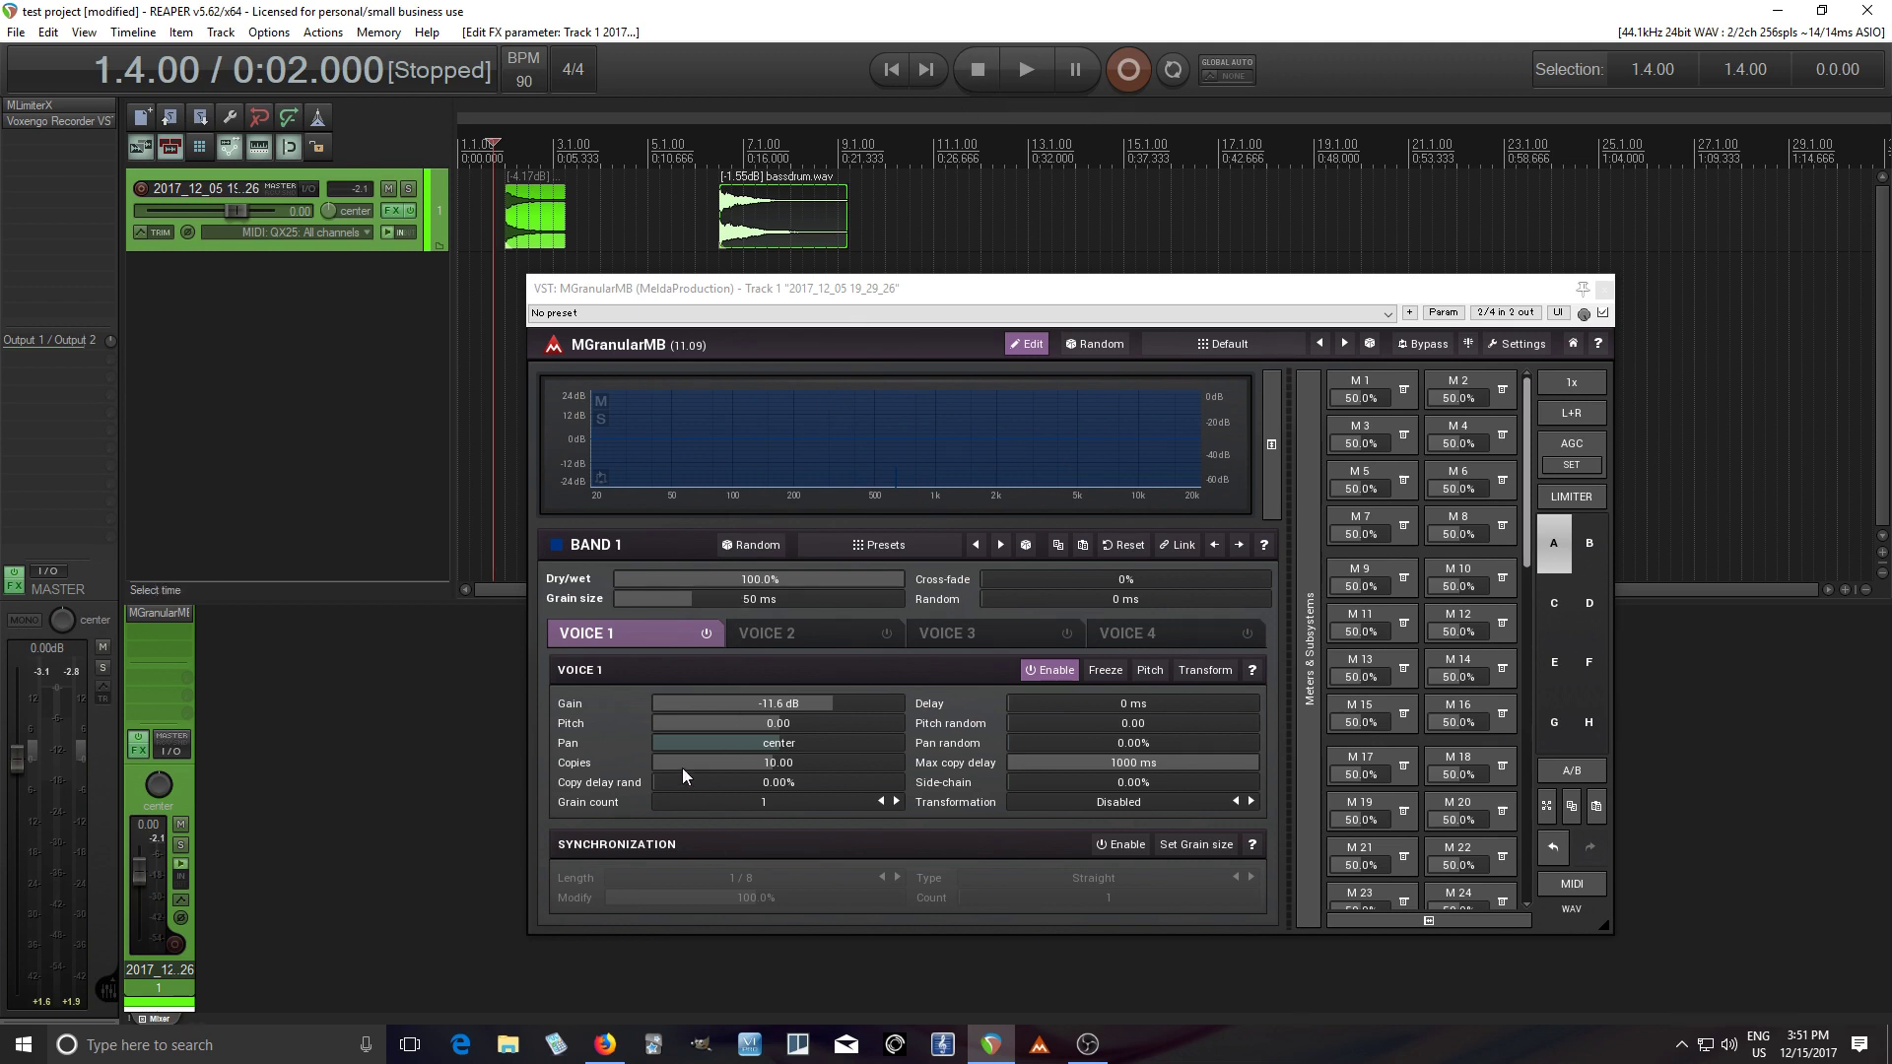
left_click(682, 795)
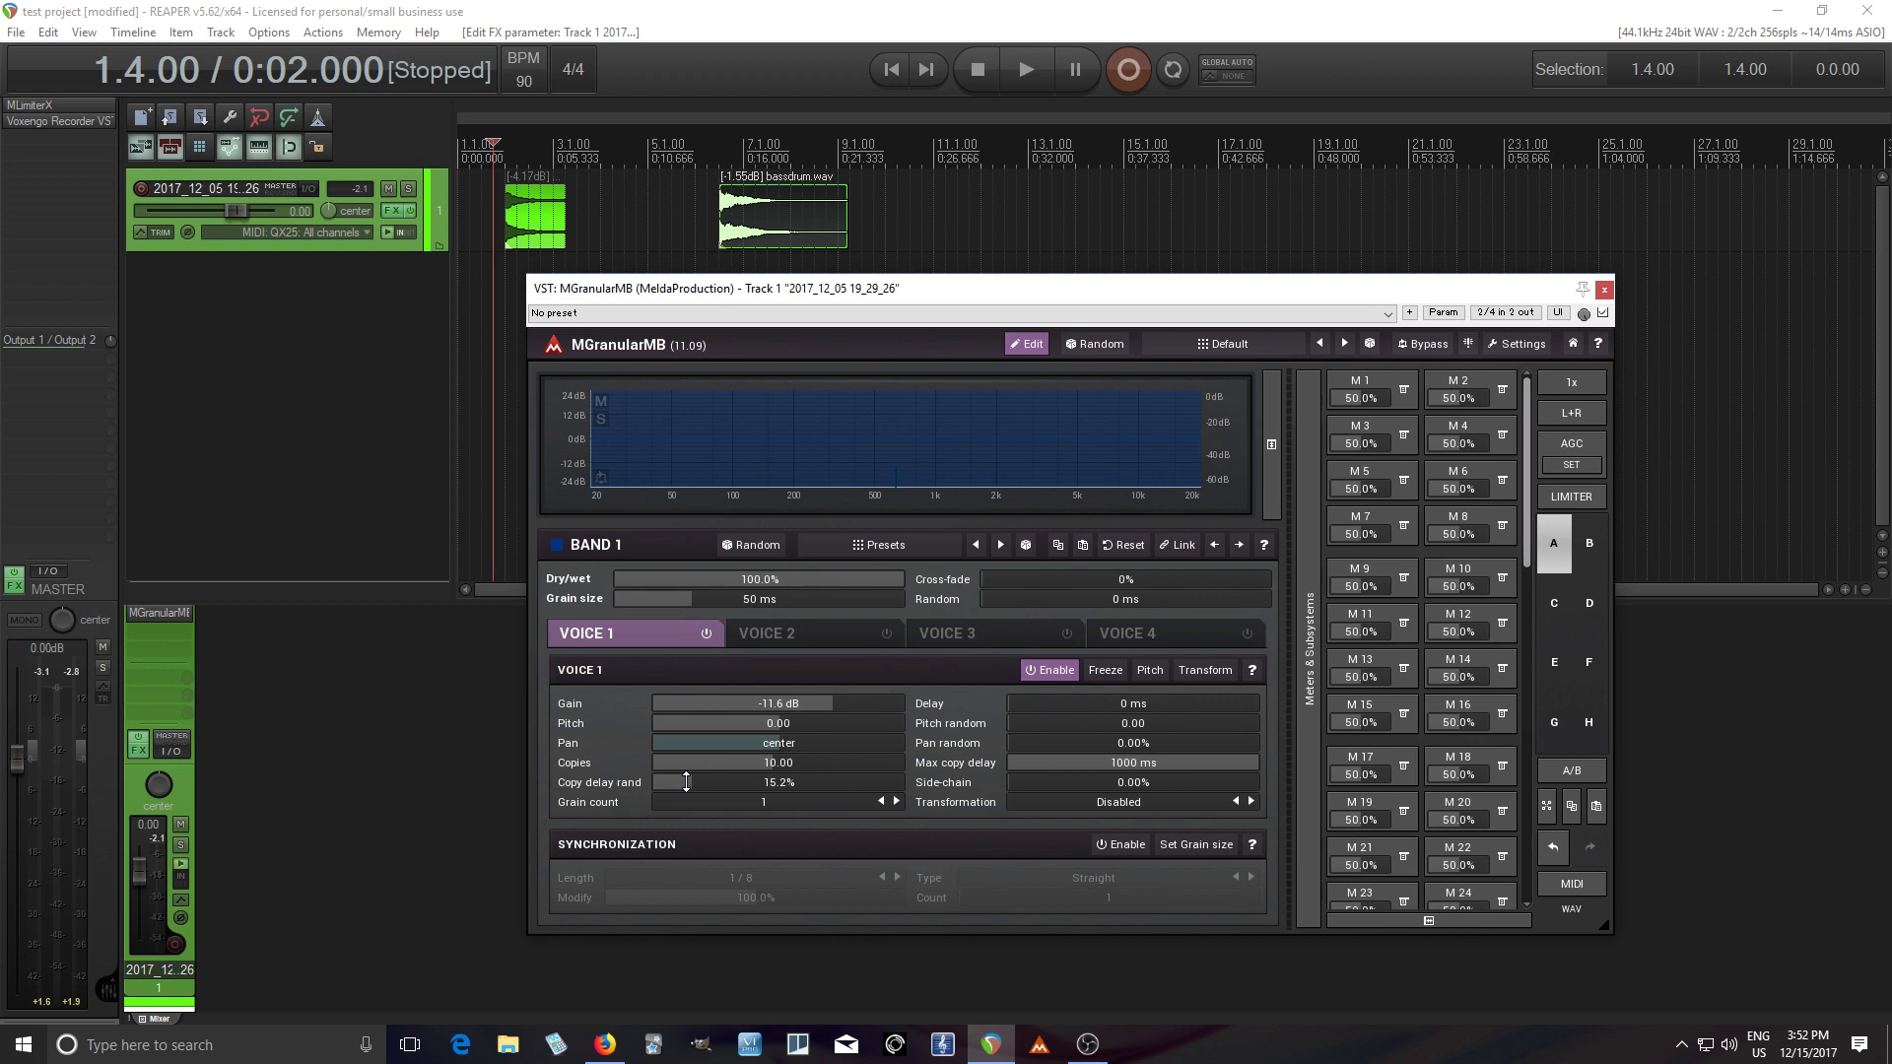
left_click(1030, 67)
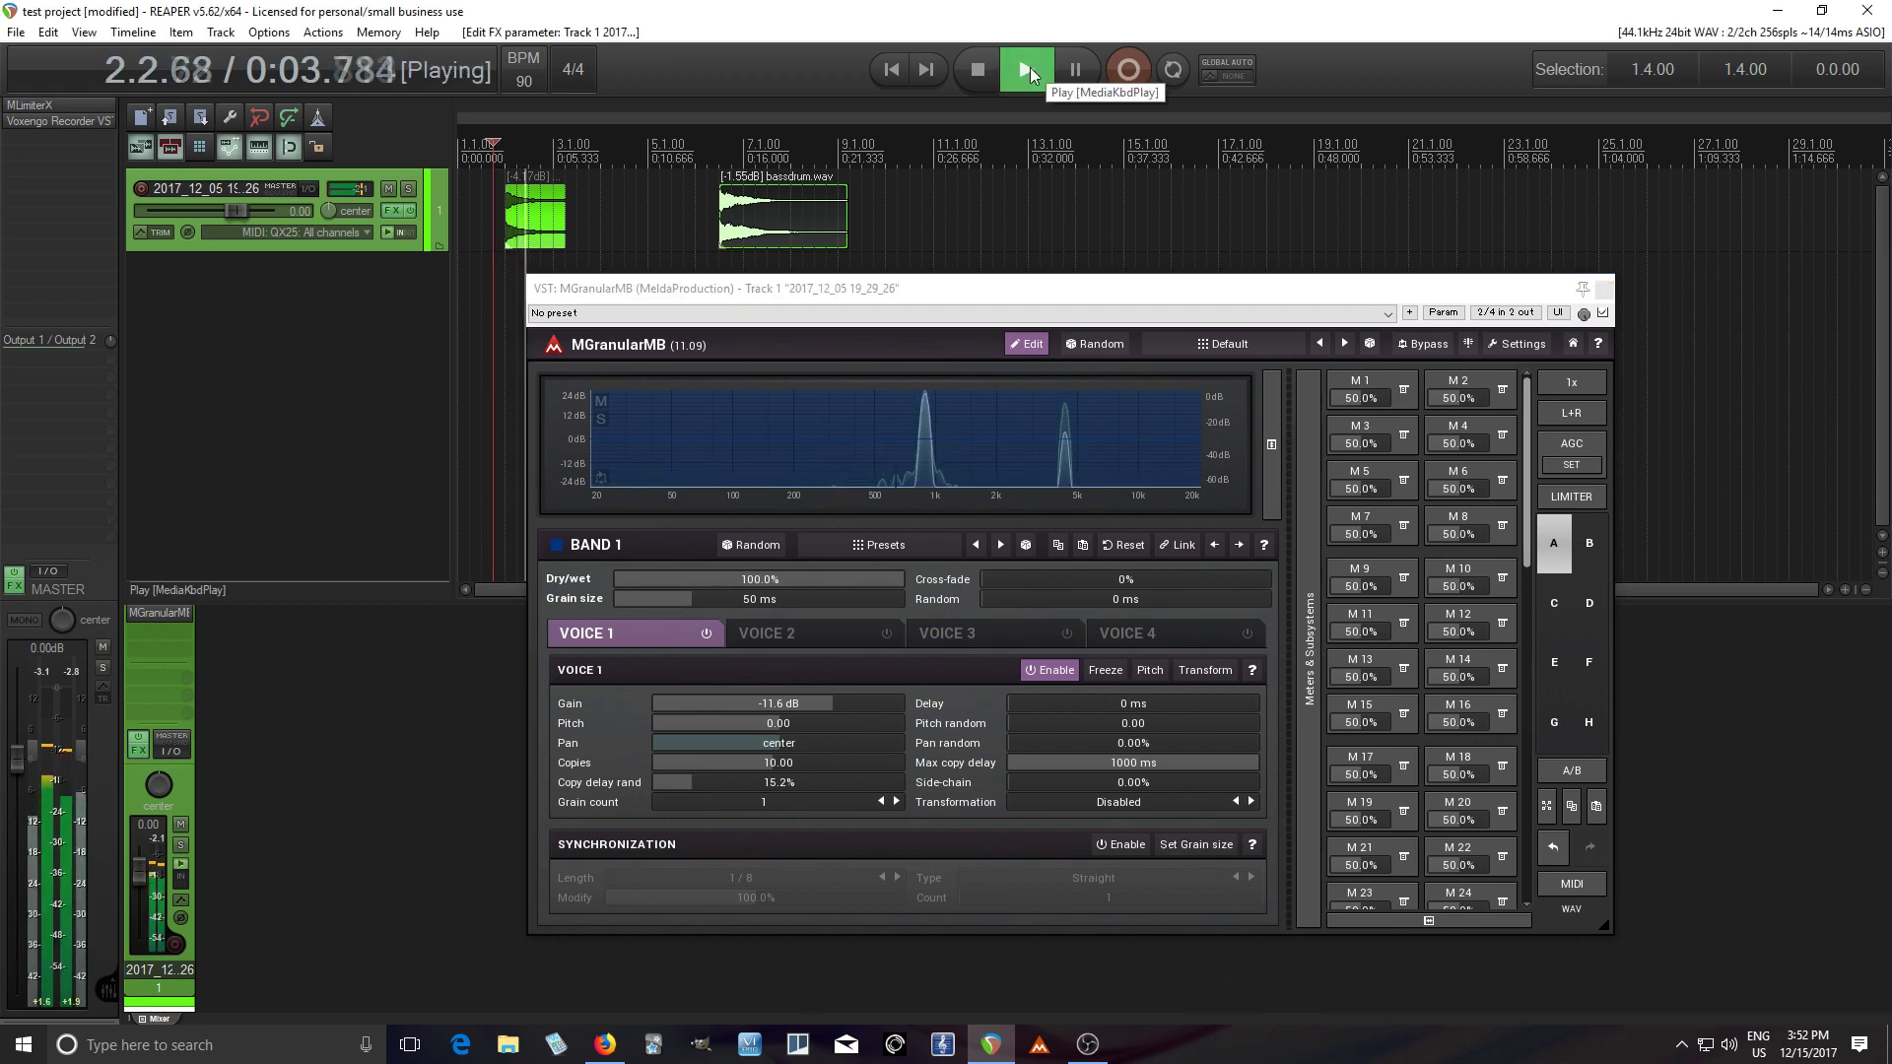
left_click(981, 81)
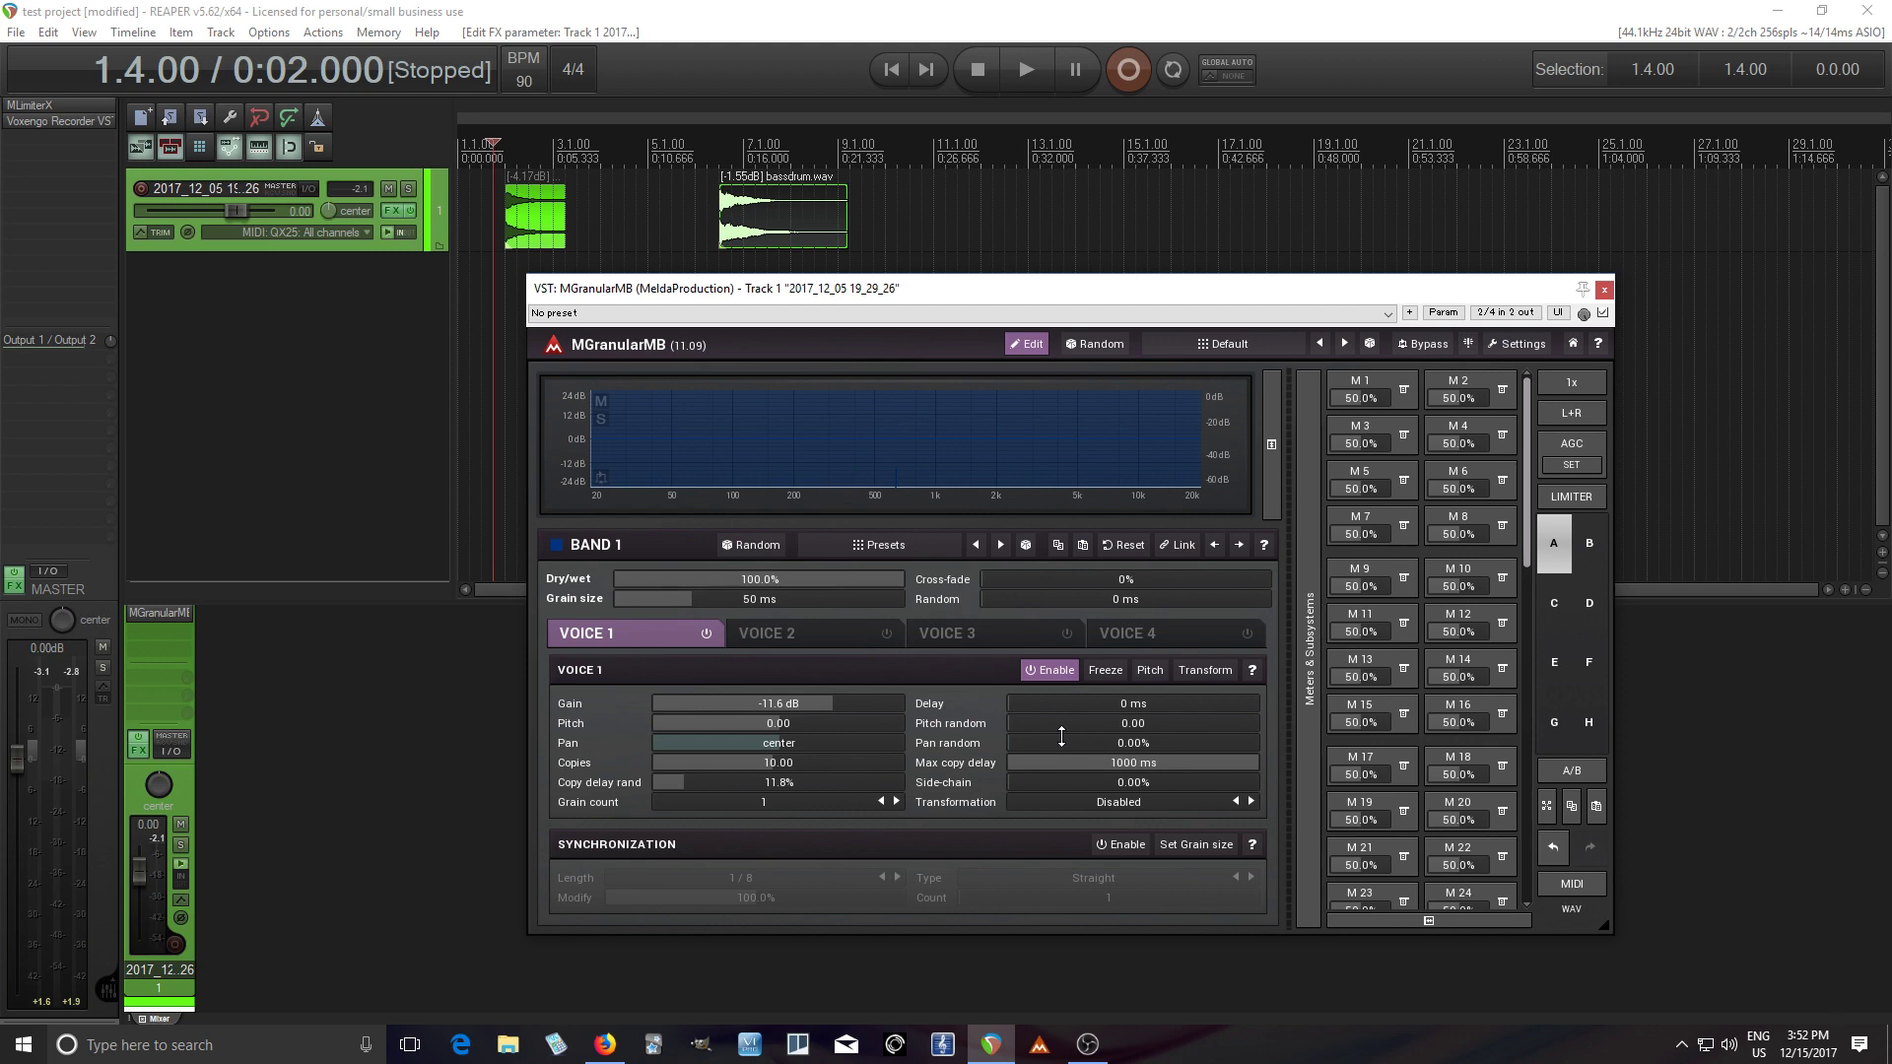
Step: Set Voice 1 Pan random to 100%, keep pan centred, and audition the grains
left_click_drag(1065, 741, 1064, 631)
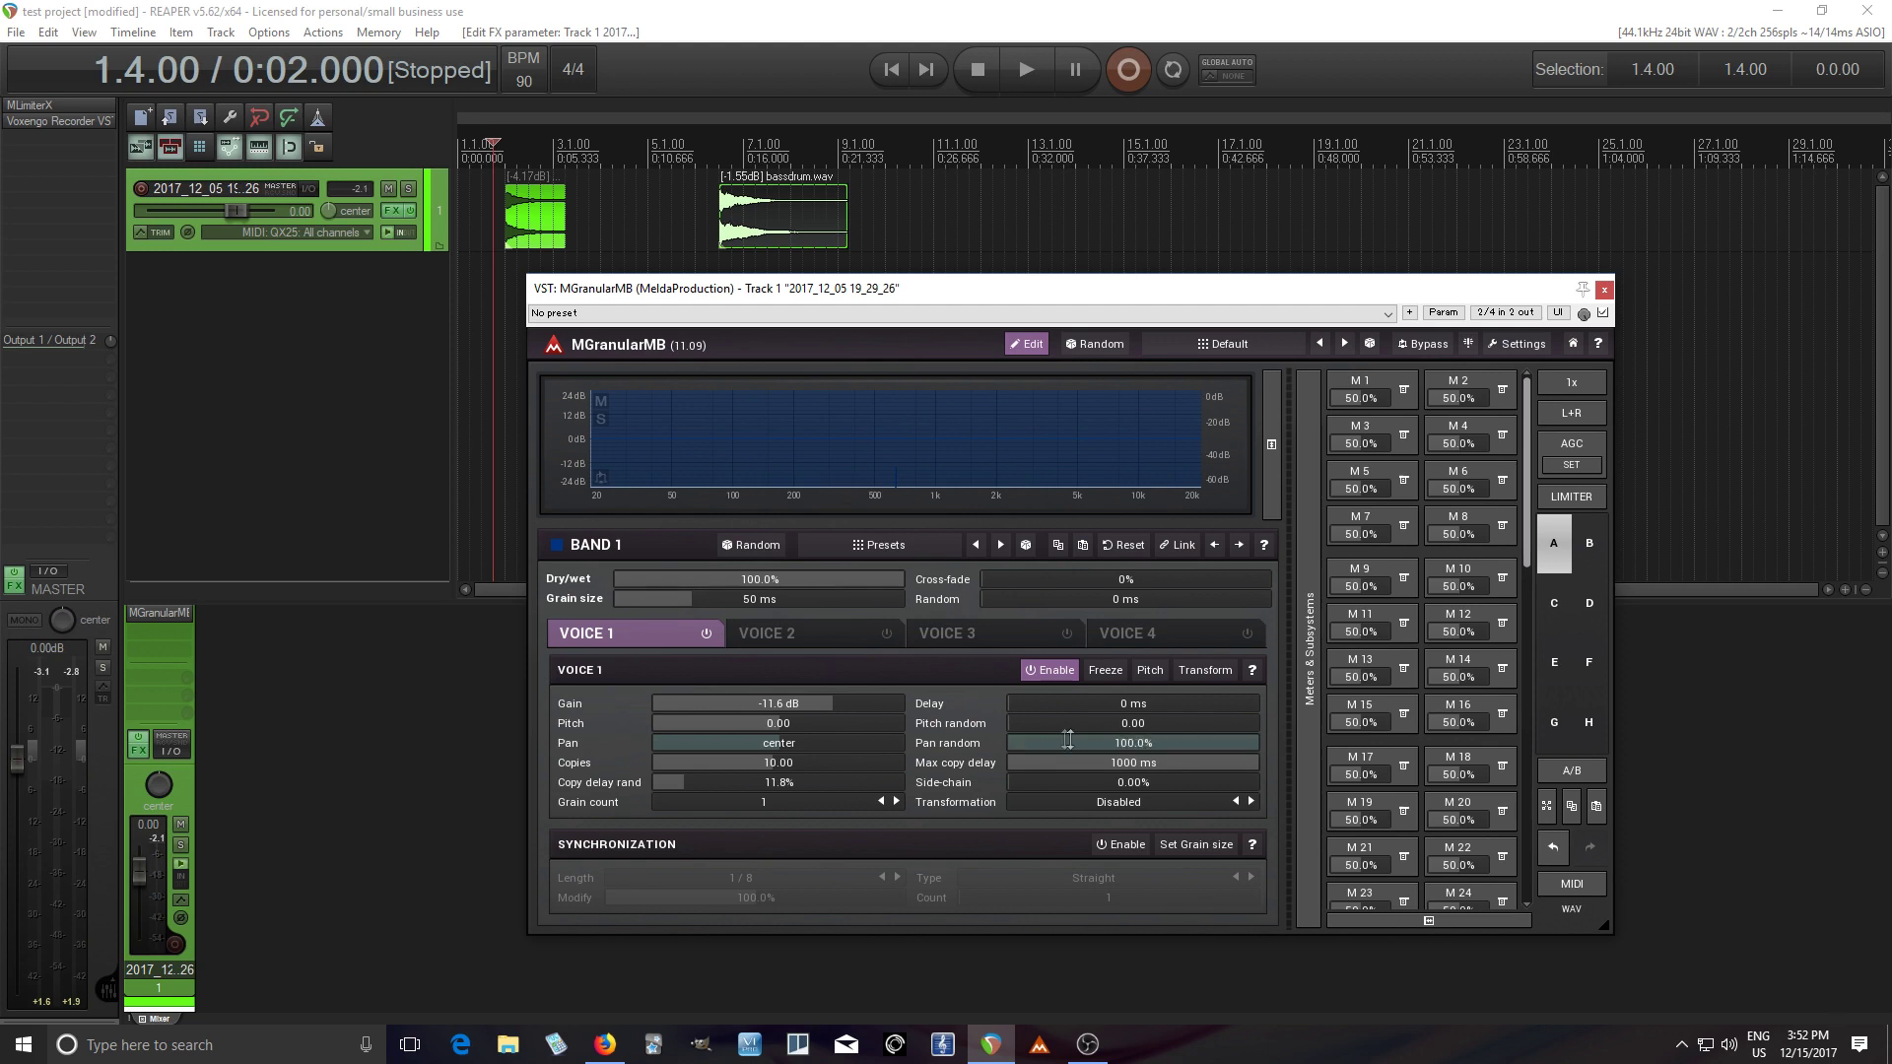
left_click_drag(778, 743, 779, 641)
double_click(779, 742)
left_click(1039, 77)
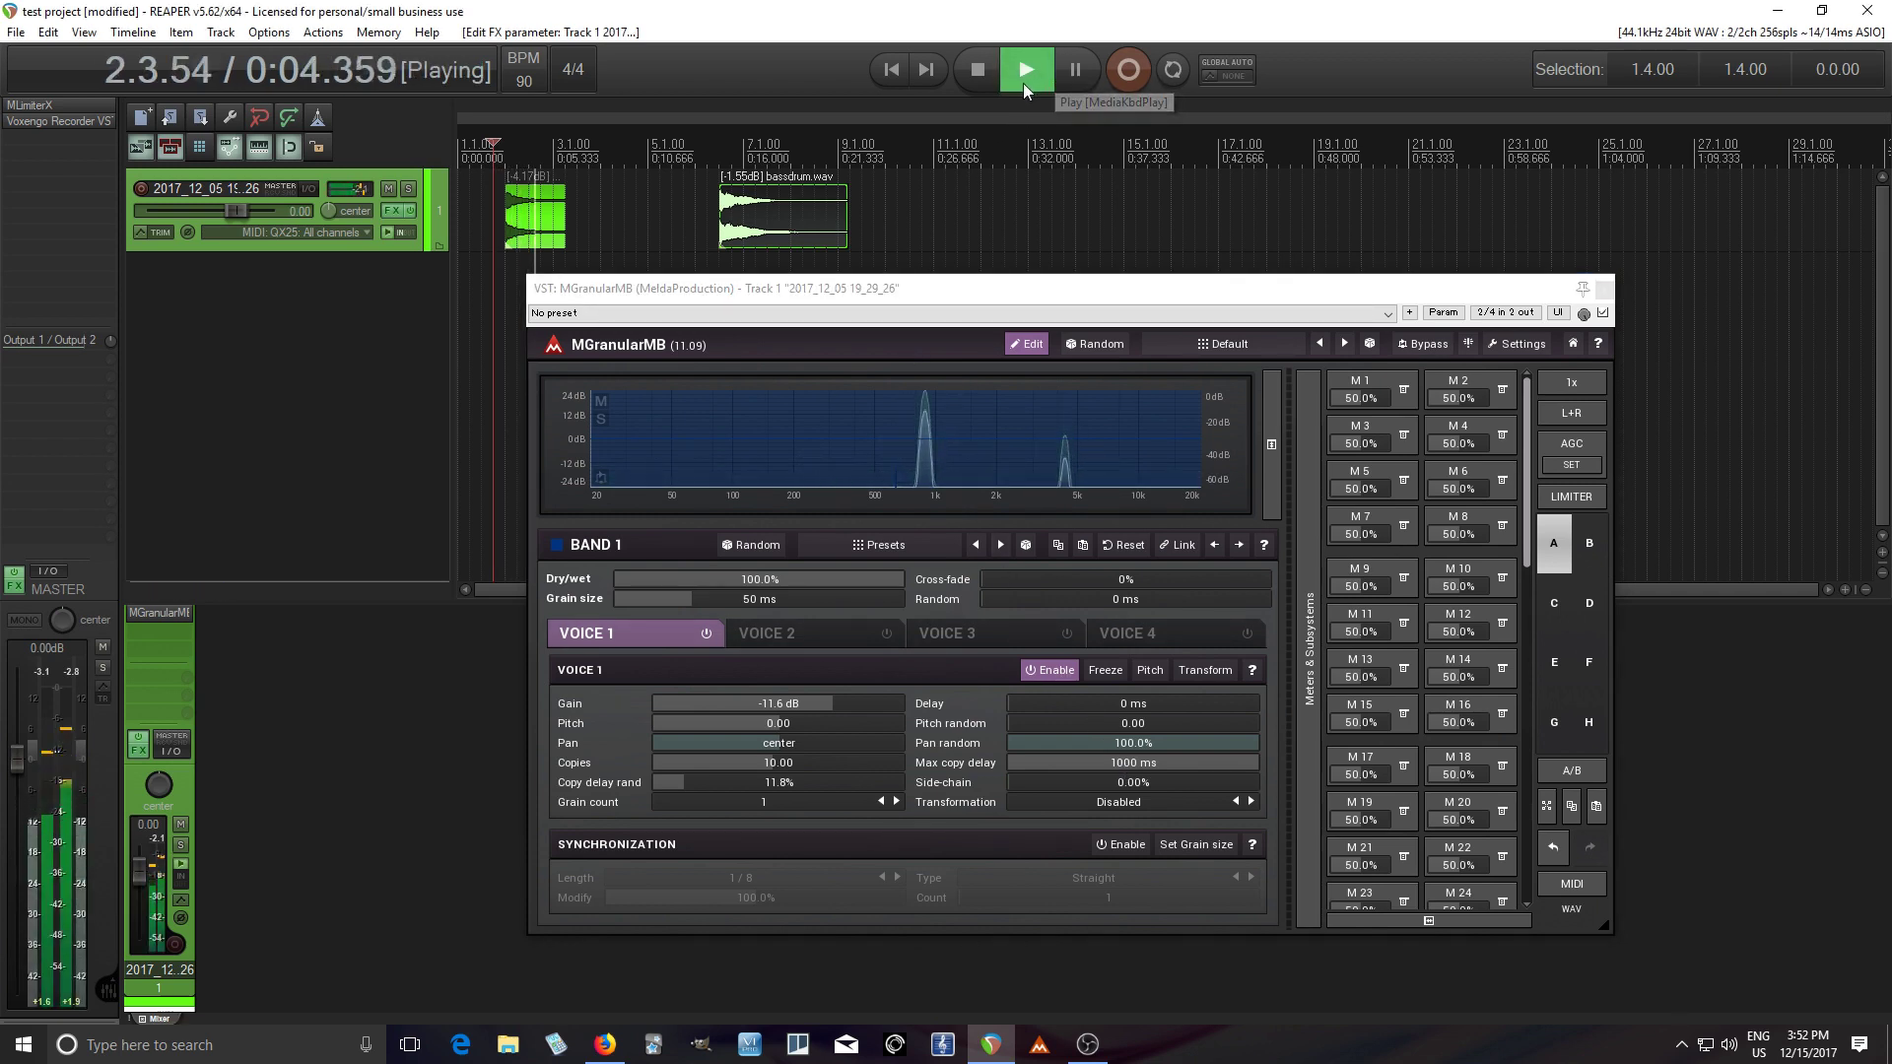
left_click(981, 72)
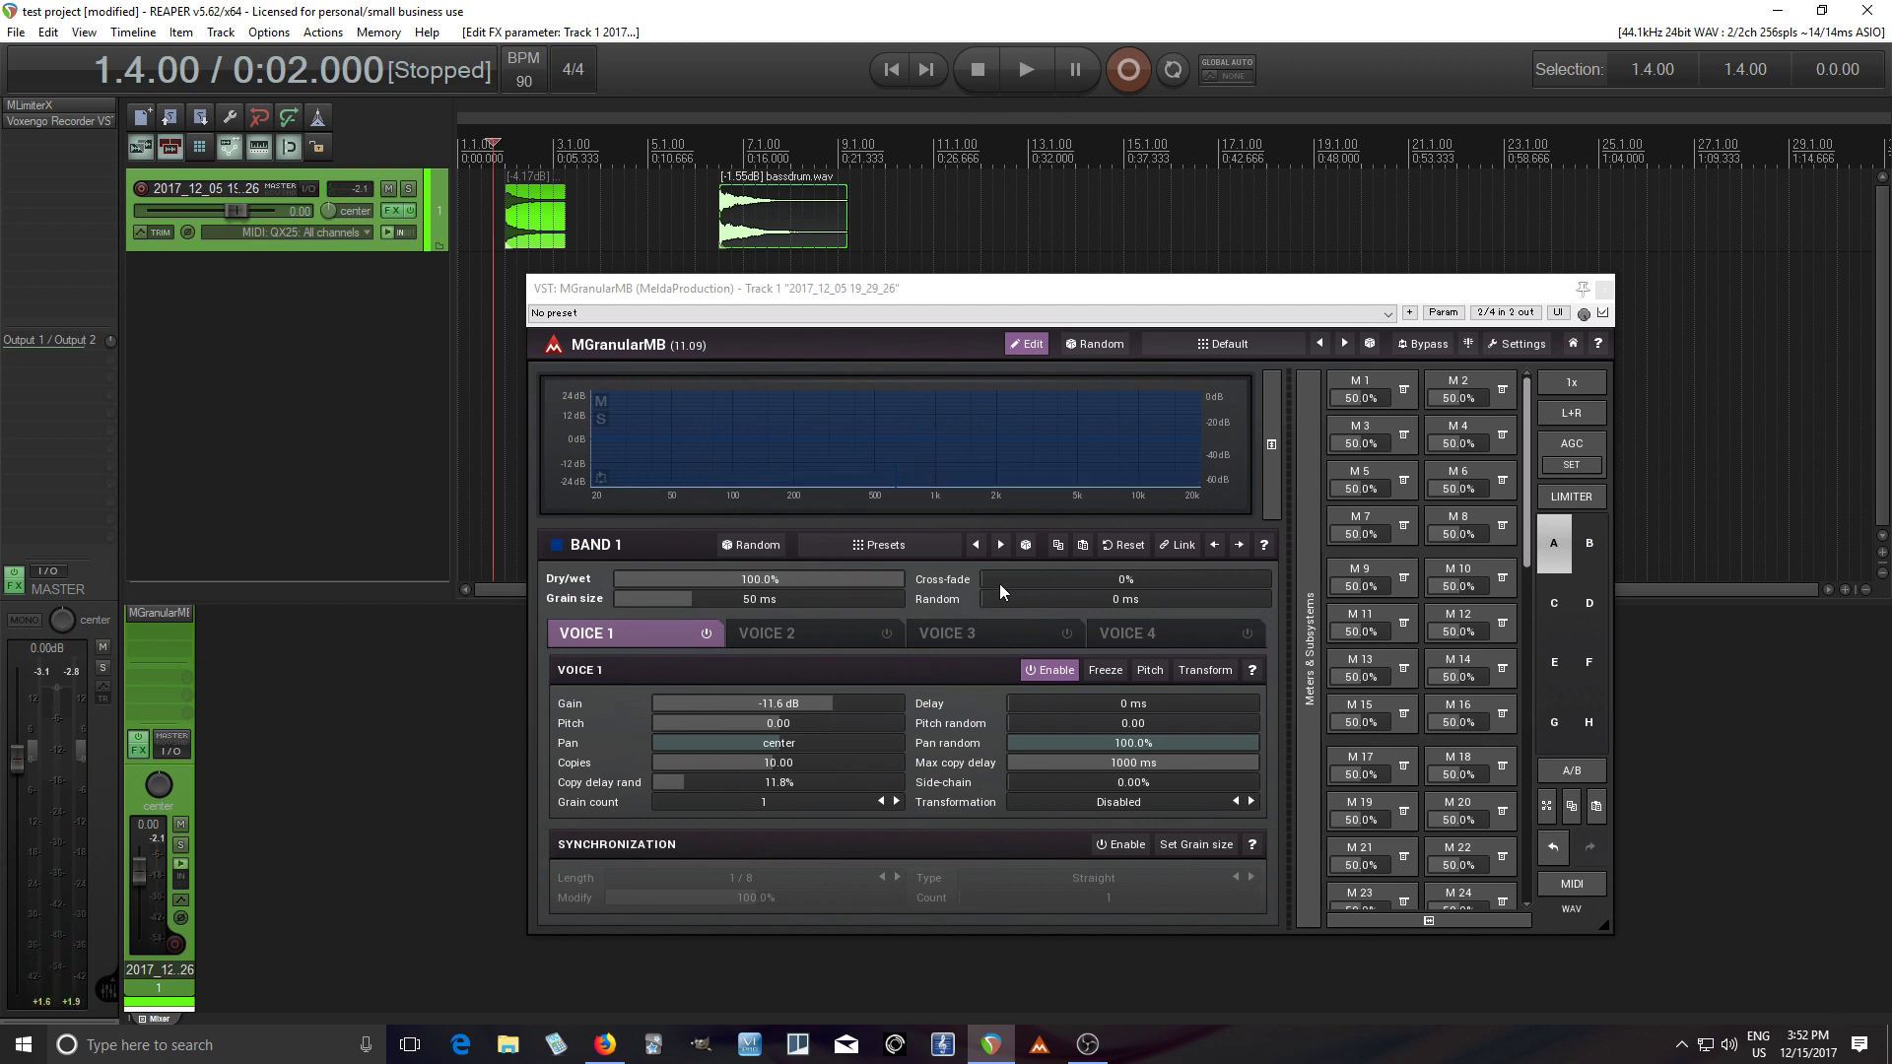
Step: Set the Band 1 grain cross-fade to 100% and audition the grain cloud
double_click(999, 583)
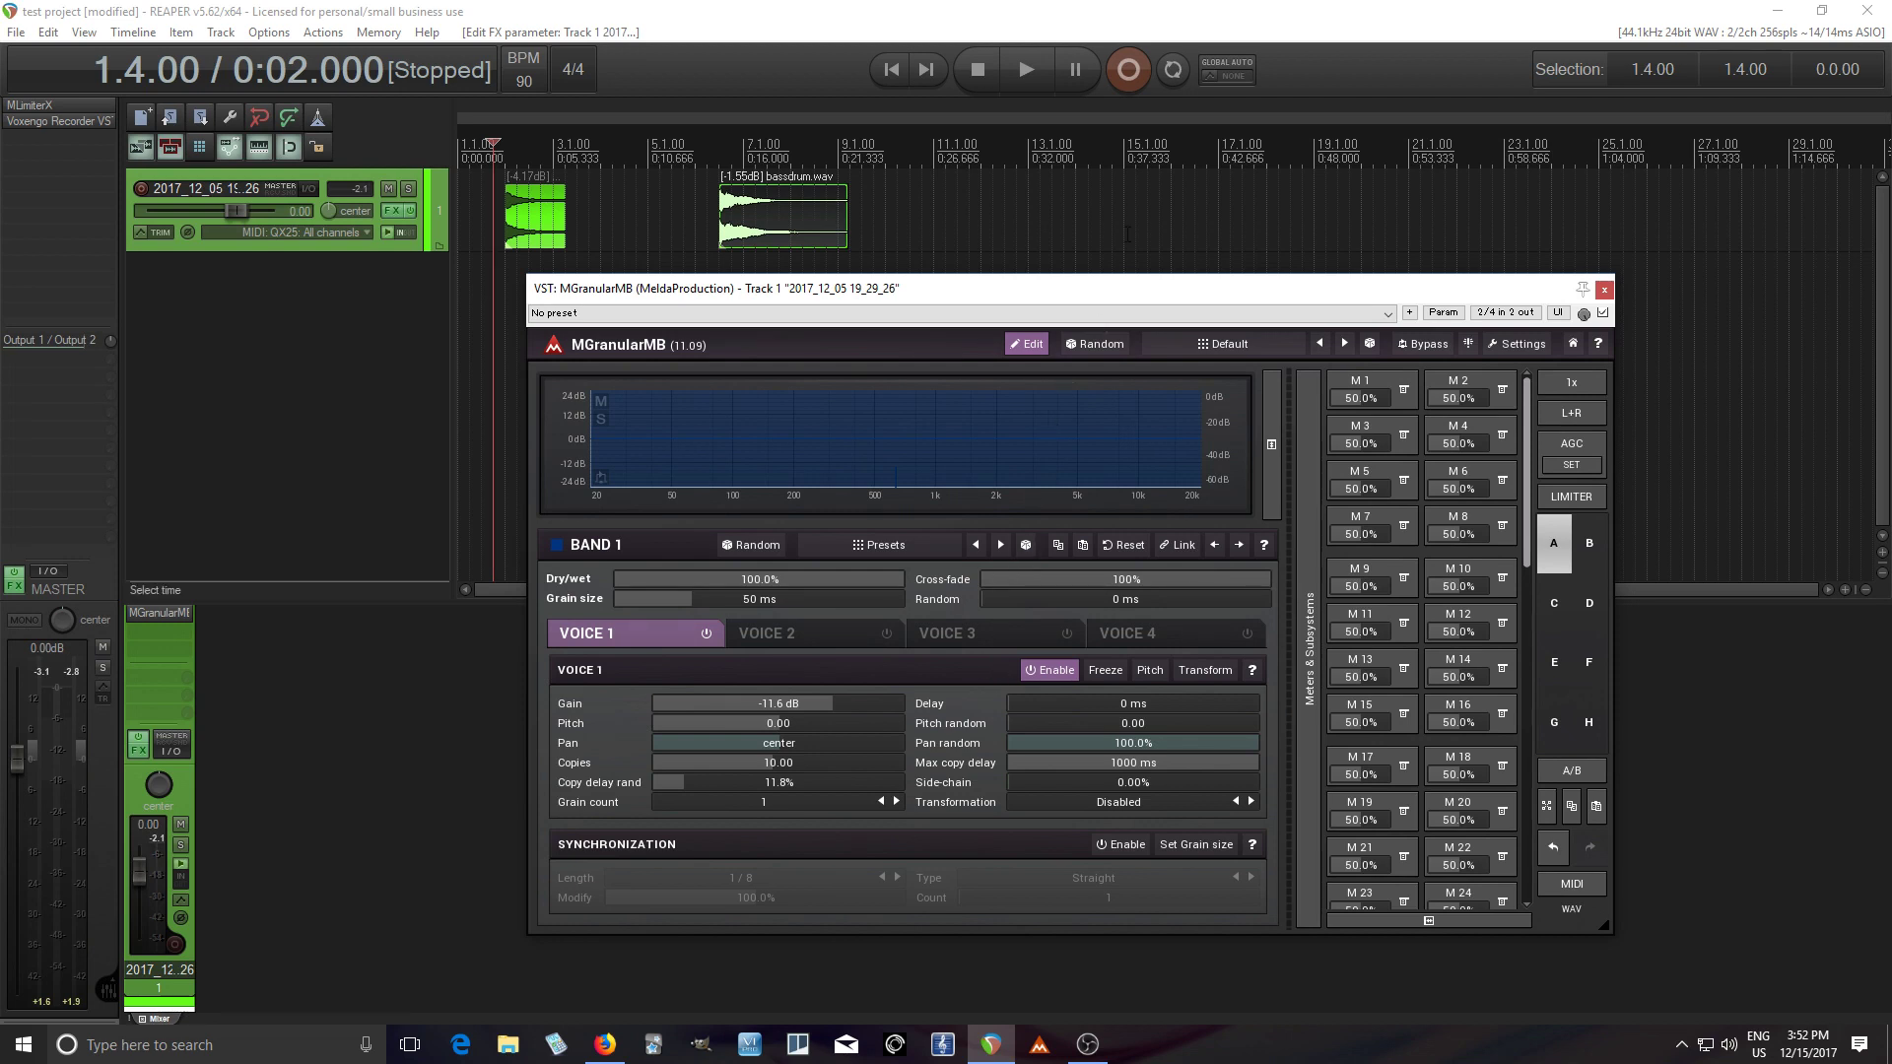
left_click(1031, 73)
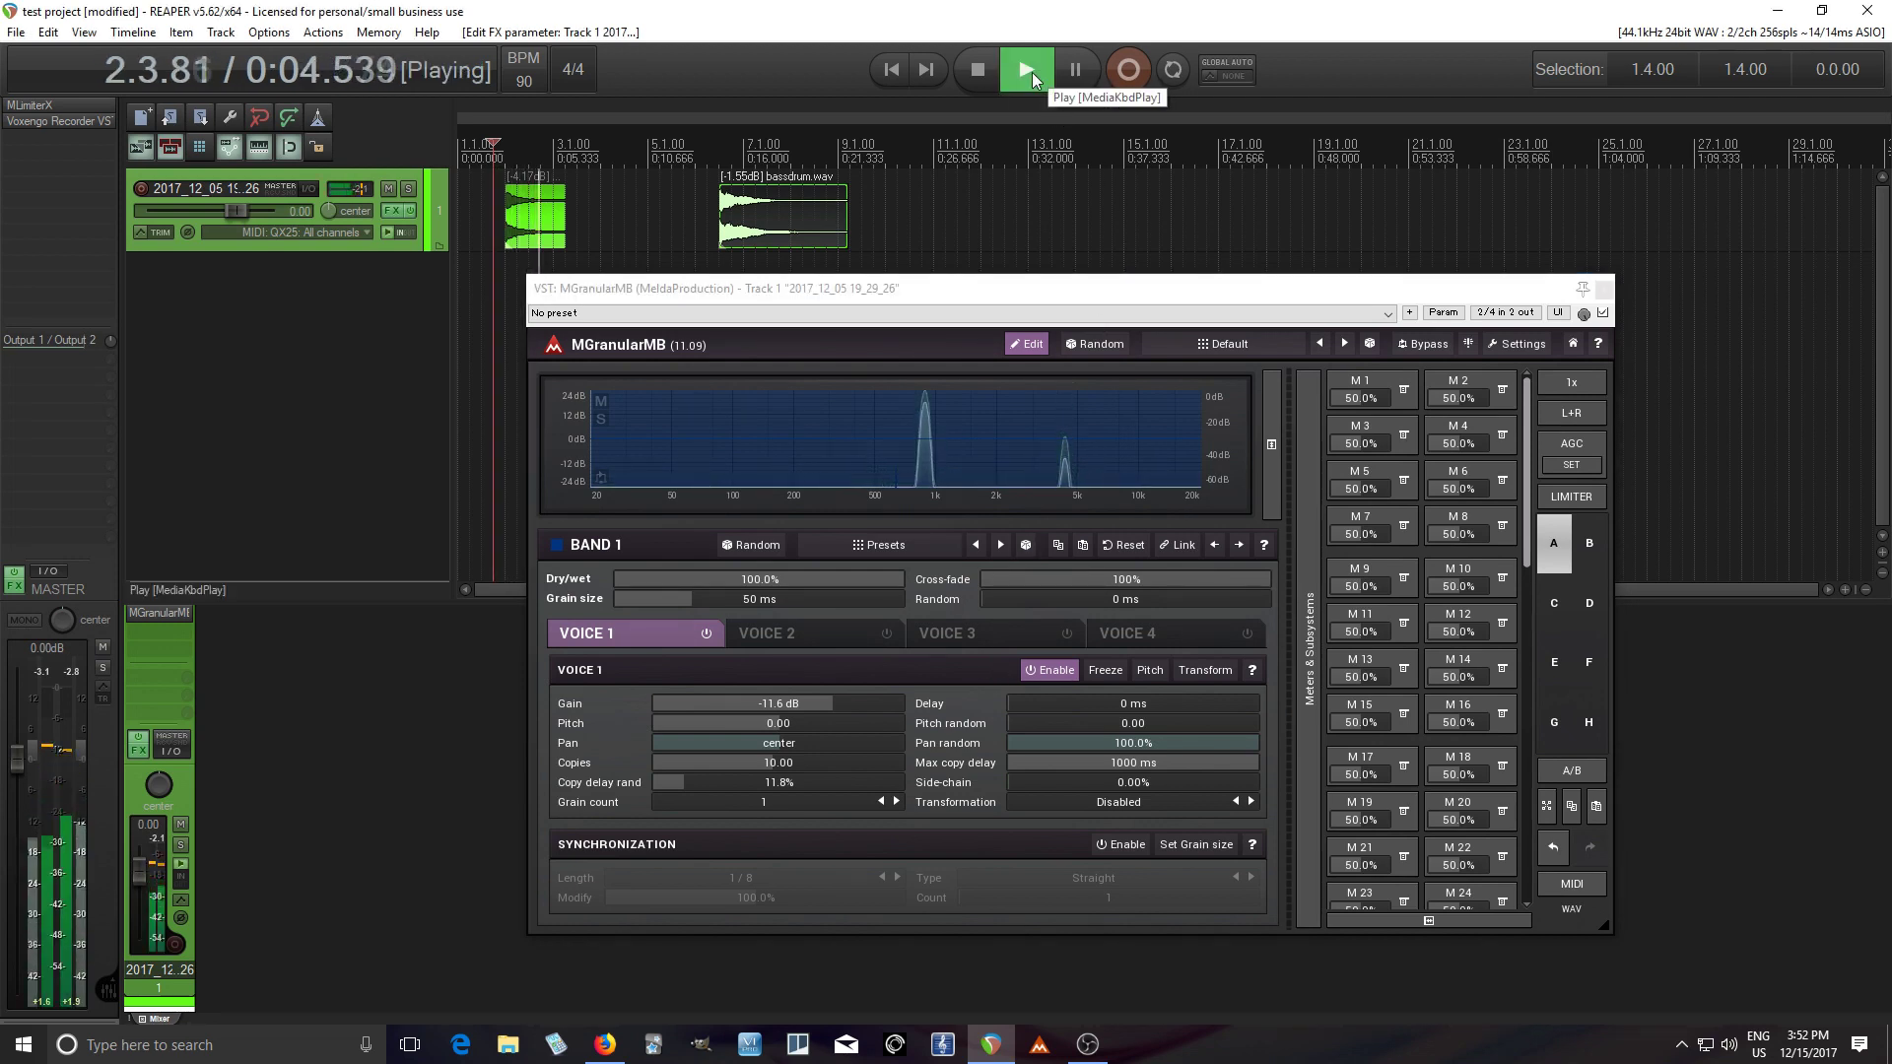
left_click(987, 80)
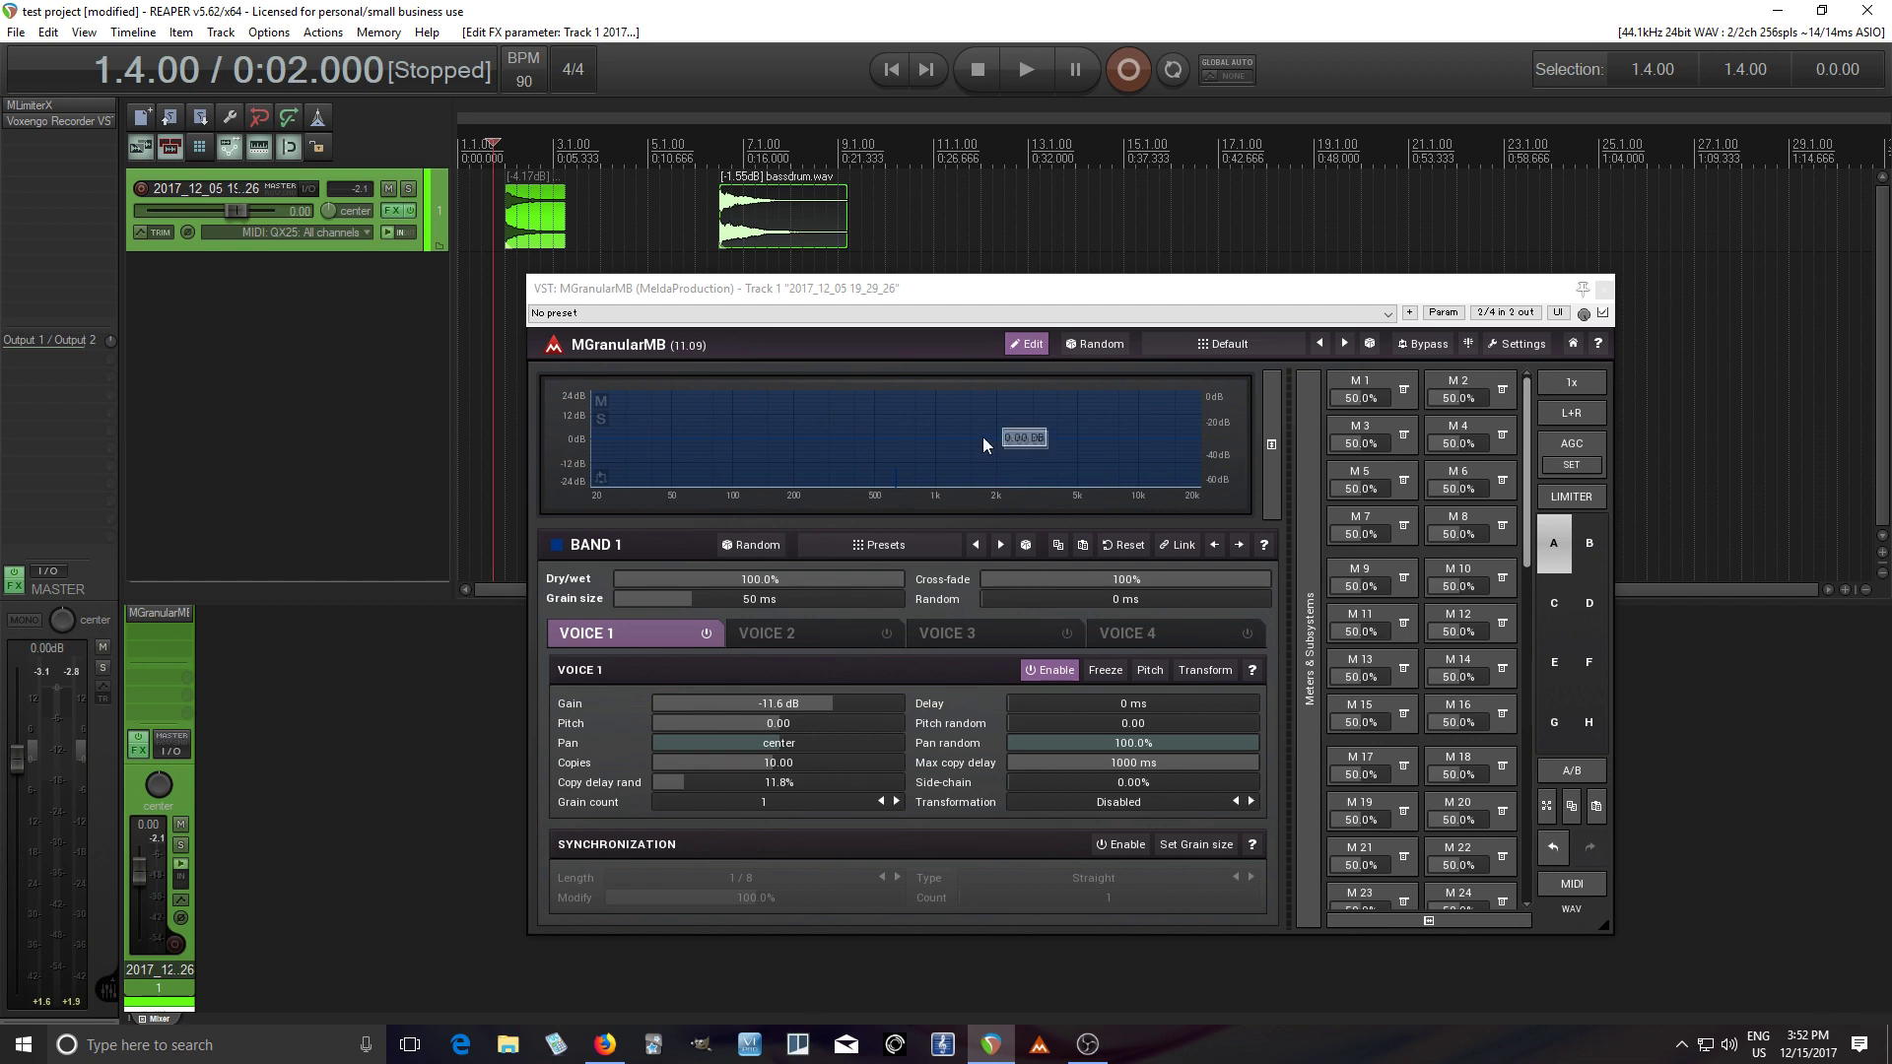
Step: Add a second band split near 3.5 kHz and disable Band 2's grain voice
left_click(884, 463)
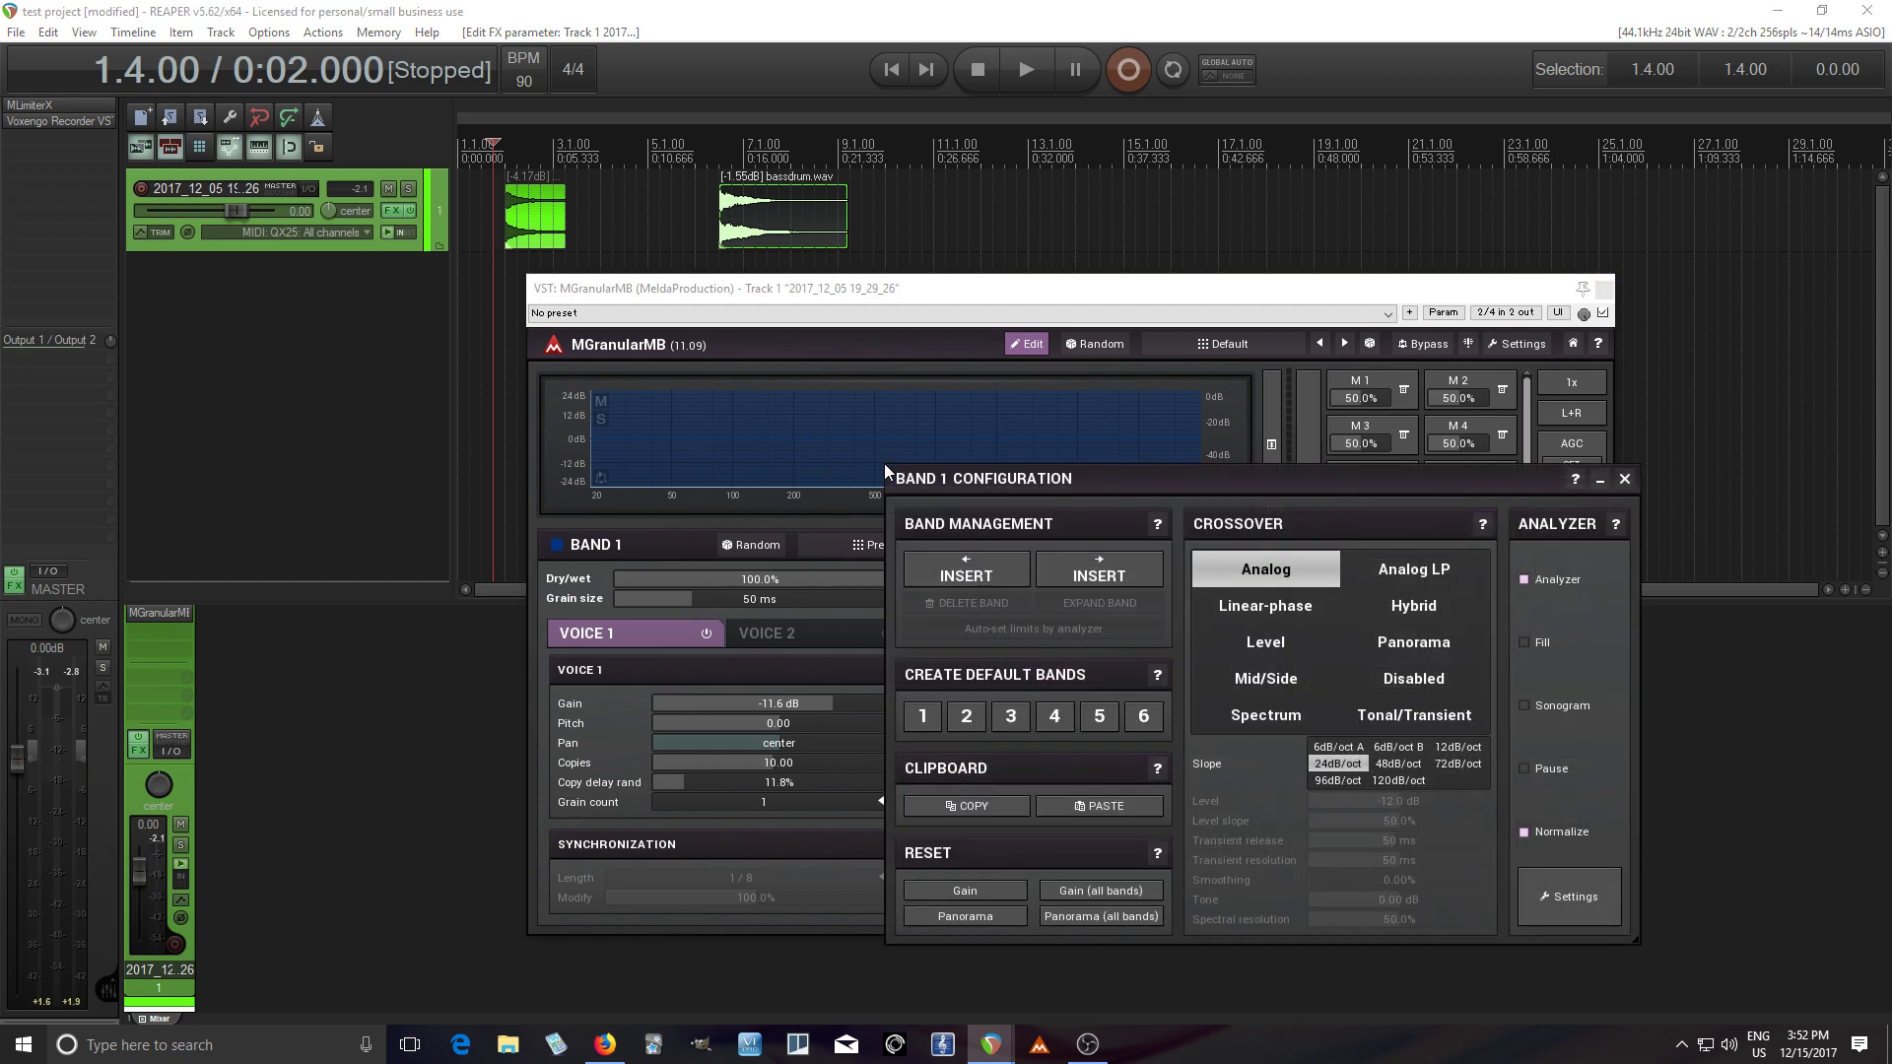
left_click(1082, 579)
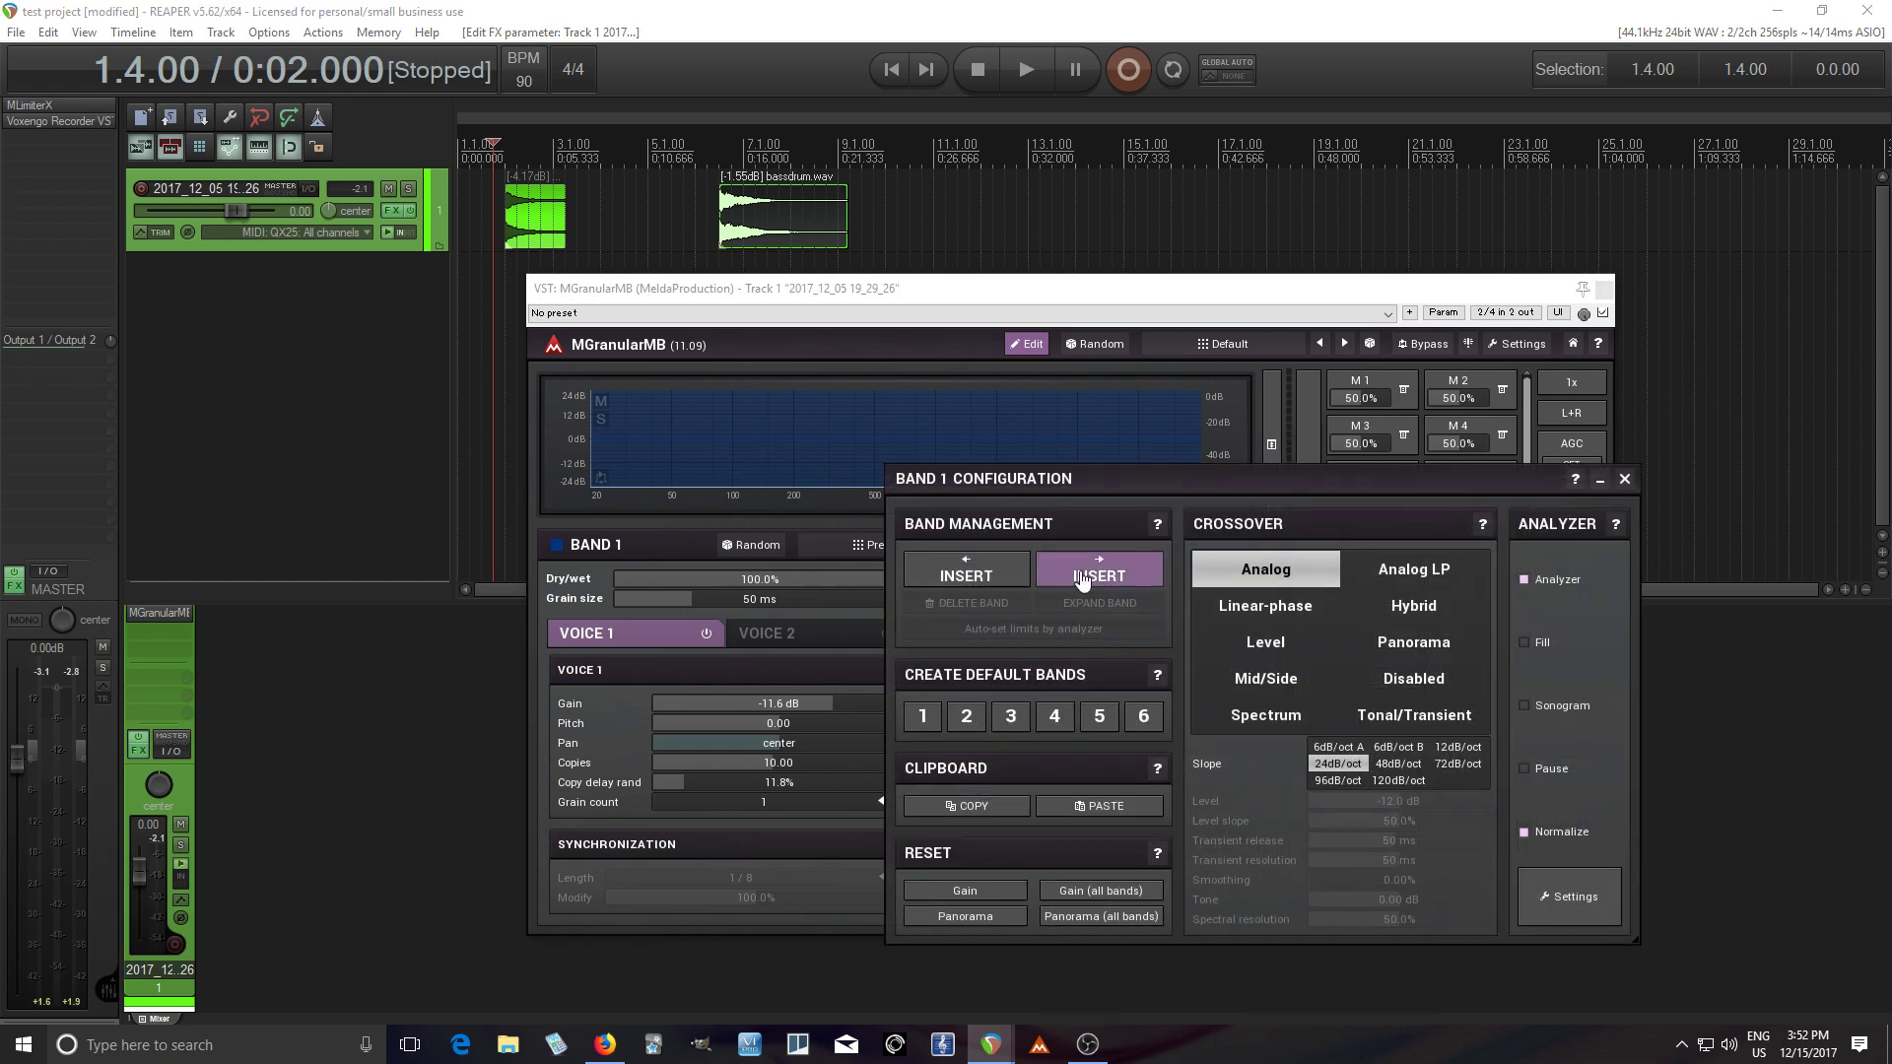
left_click_drag(883, 447, 1028, 449)
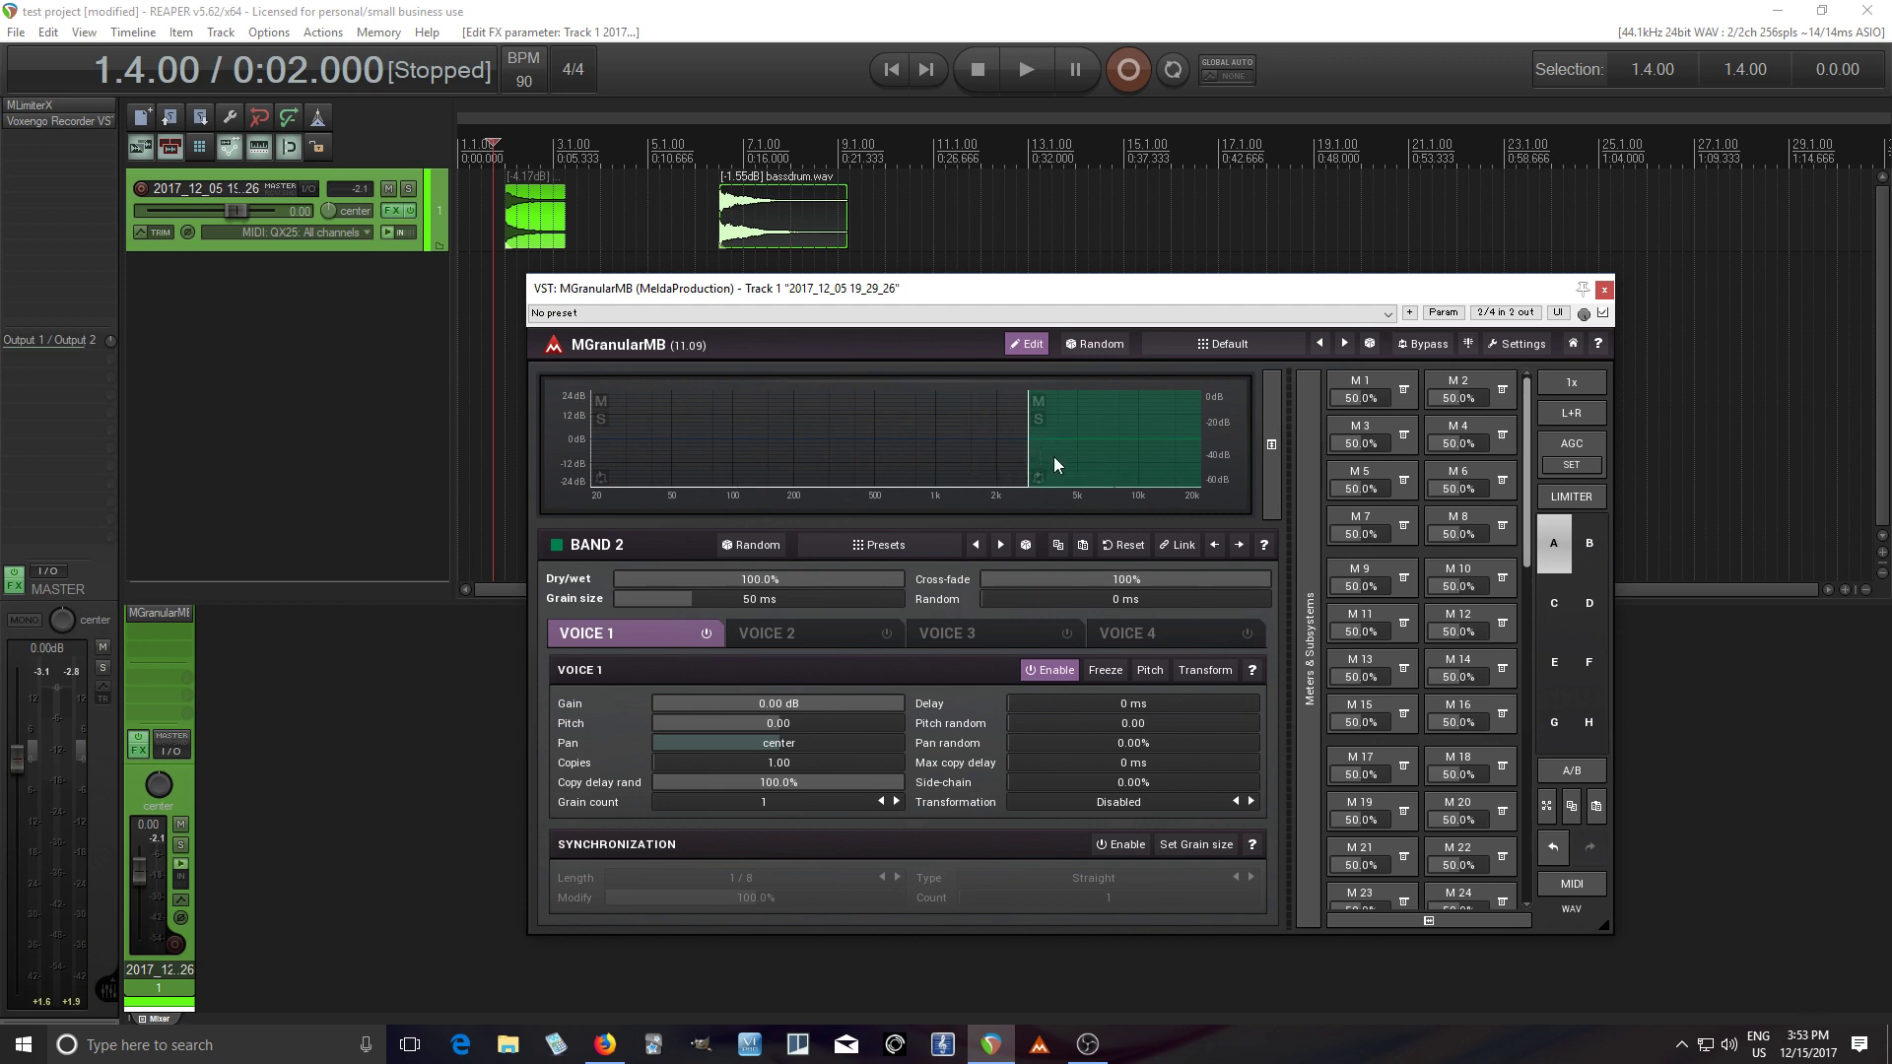
left_click(706, 635)
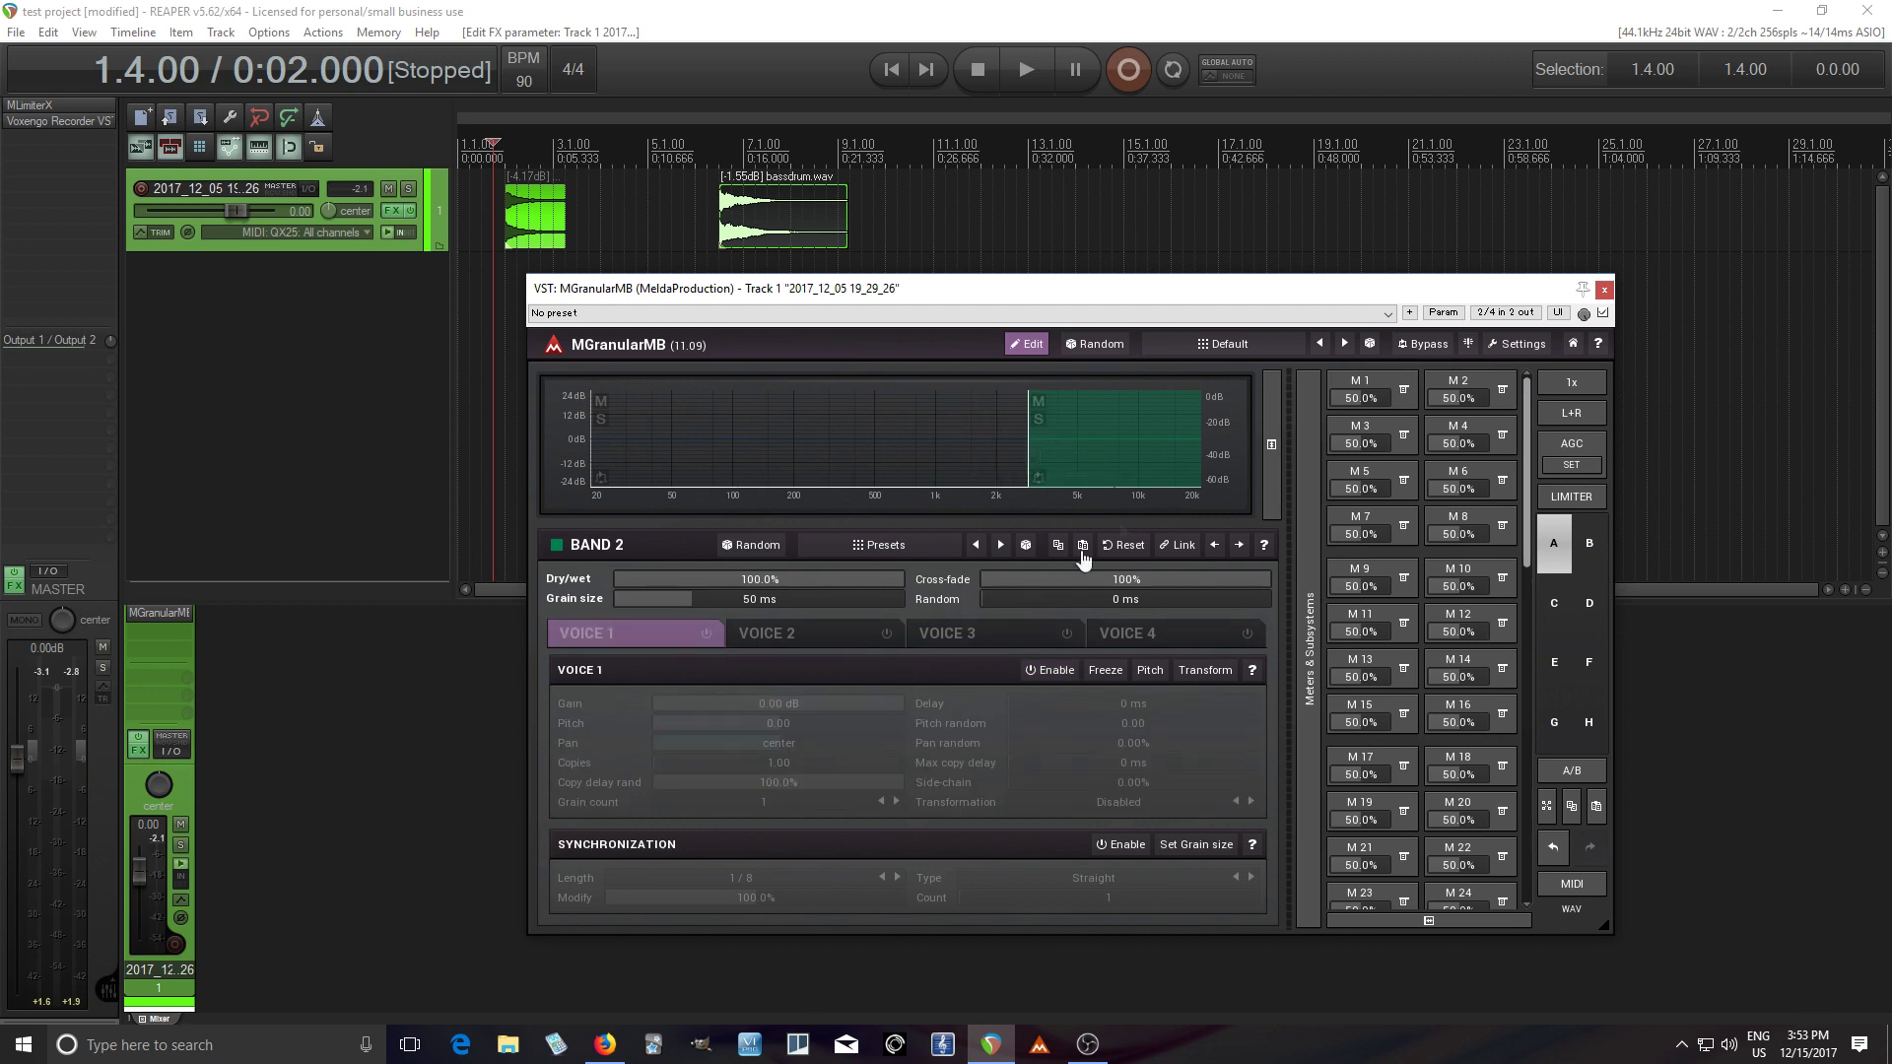
Step: Switch Band 1's crossover type to Tonal/Transient and move the split to about 68%
left_click(885, 404)
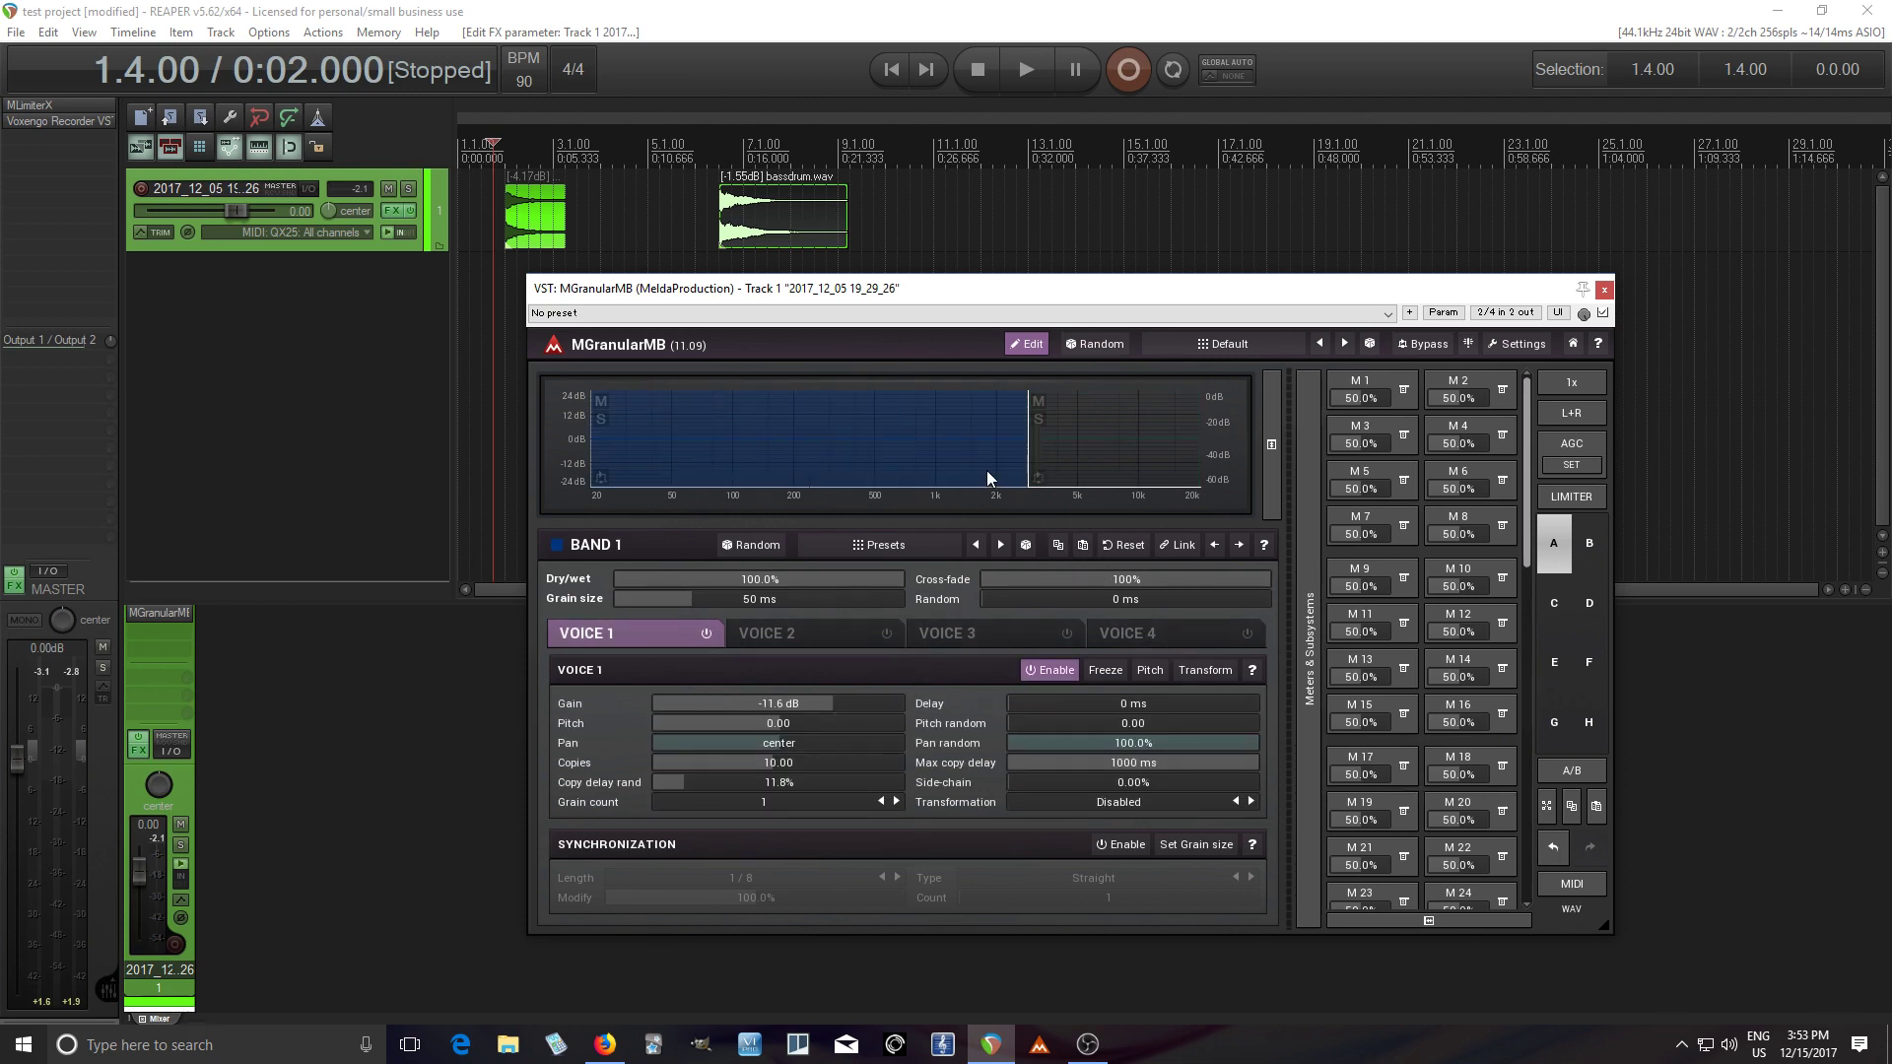
right_click(987, 471)
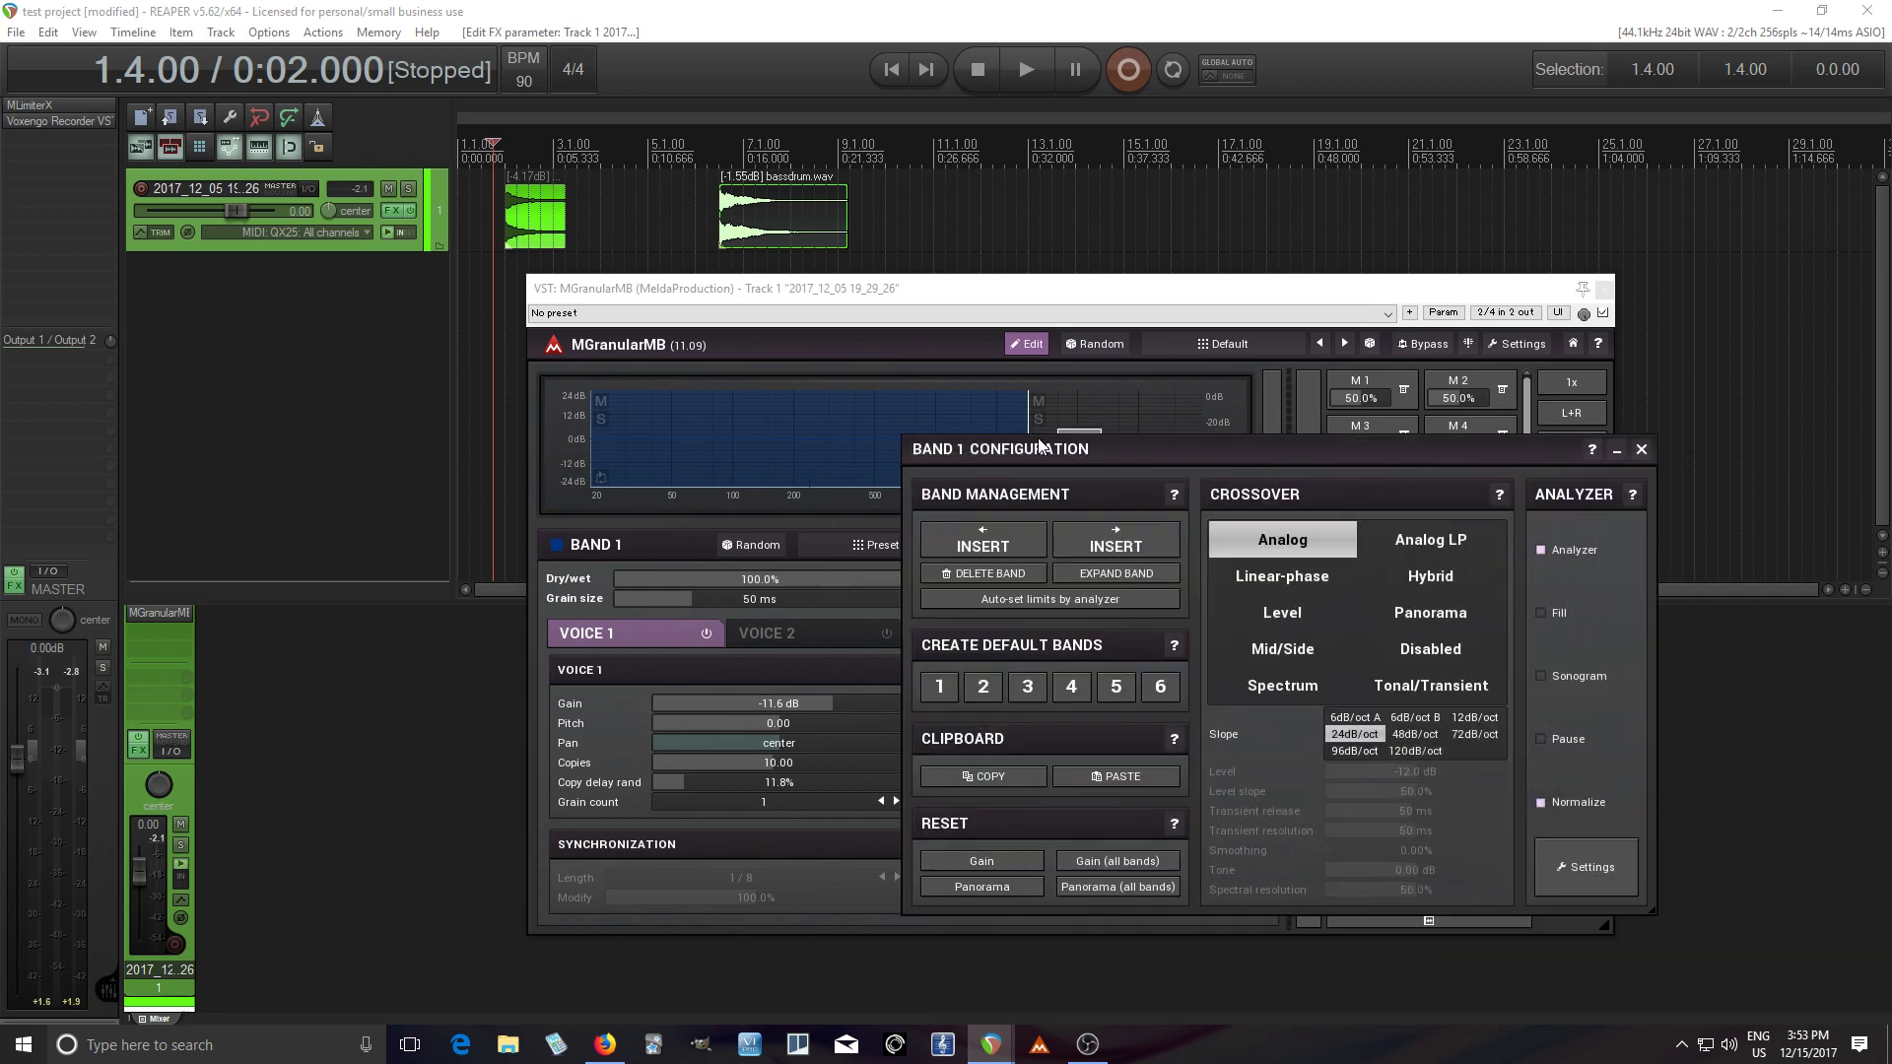
left_click(1455, 694)
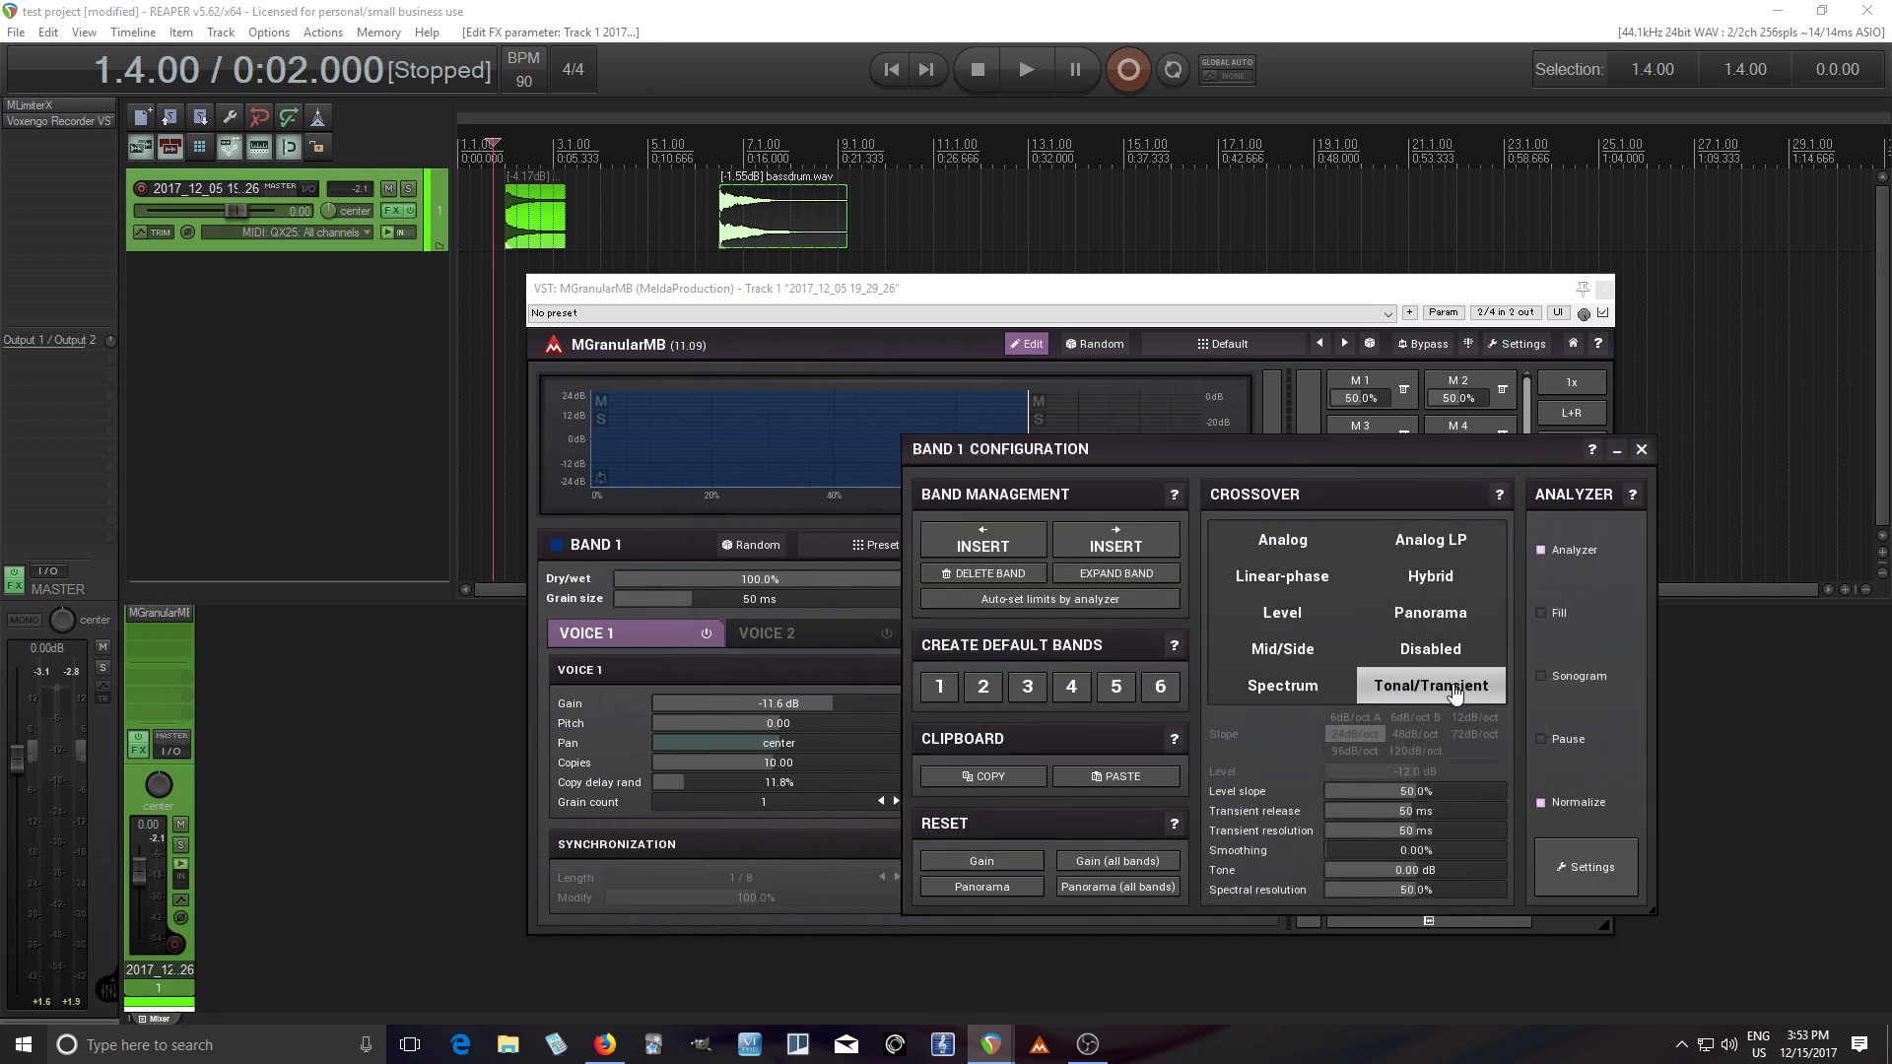
left_click(1641, 450)
left_click_drag(1028, 457, 927, 451)
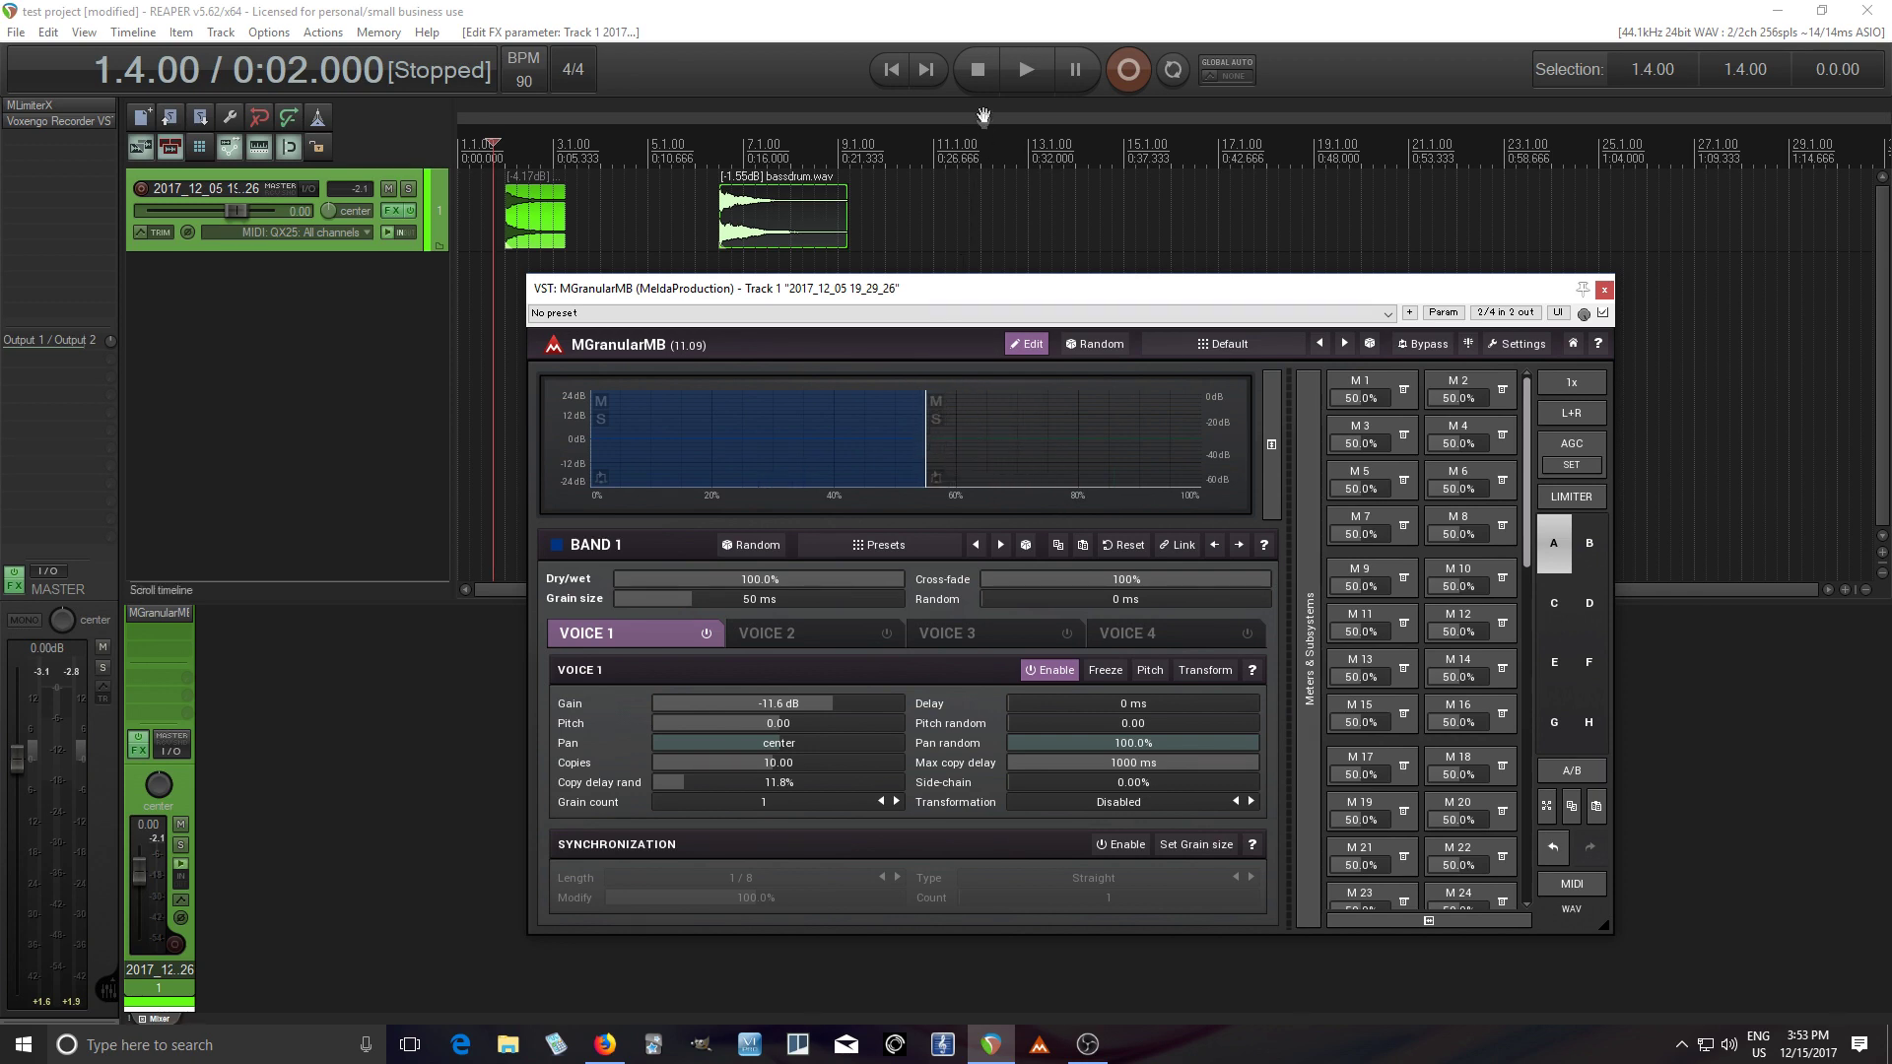
Step: Lower the tonal/transient split from about 53% to 47%, auditioning after each move
left_click(1019, 74)
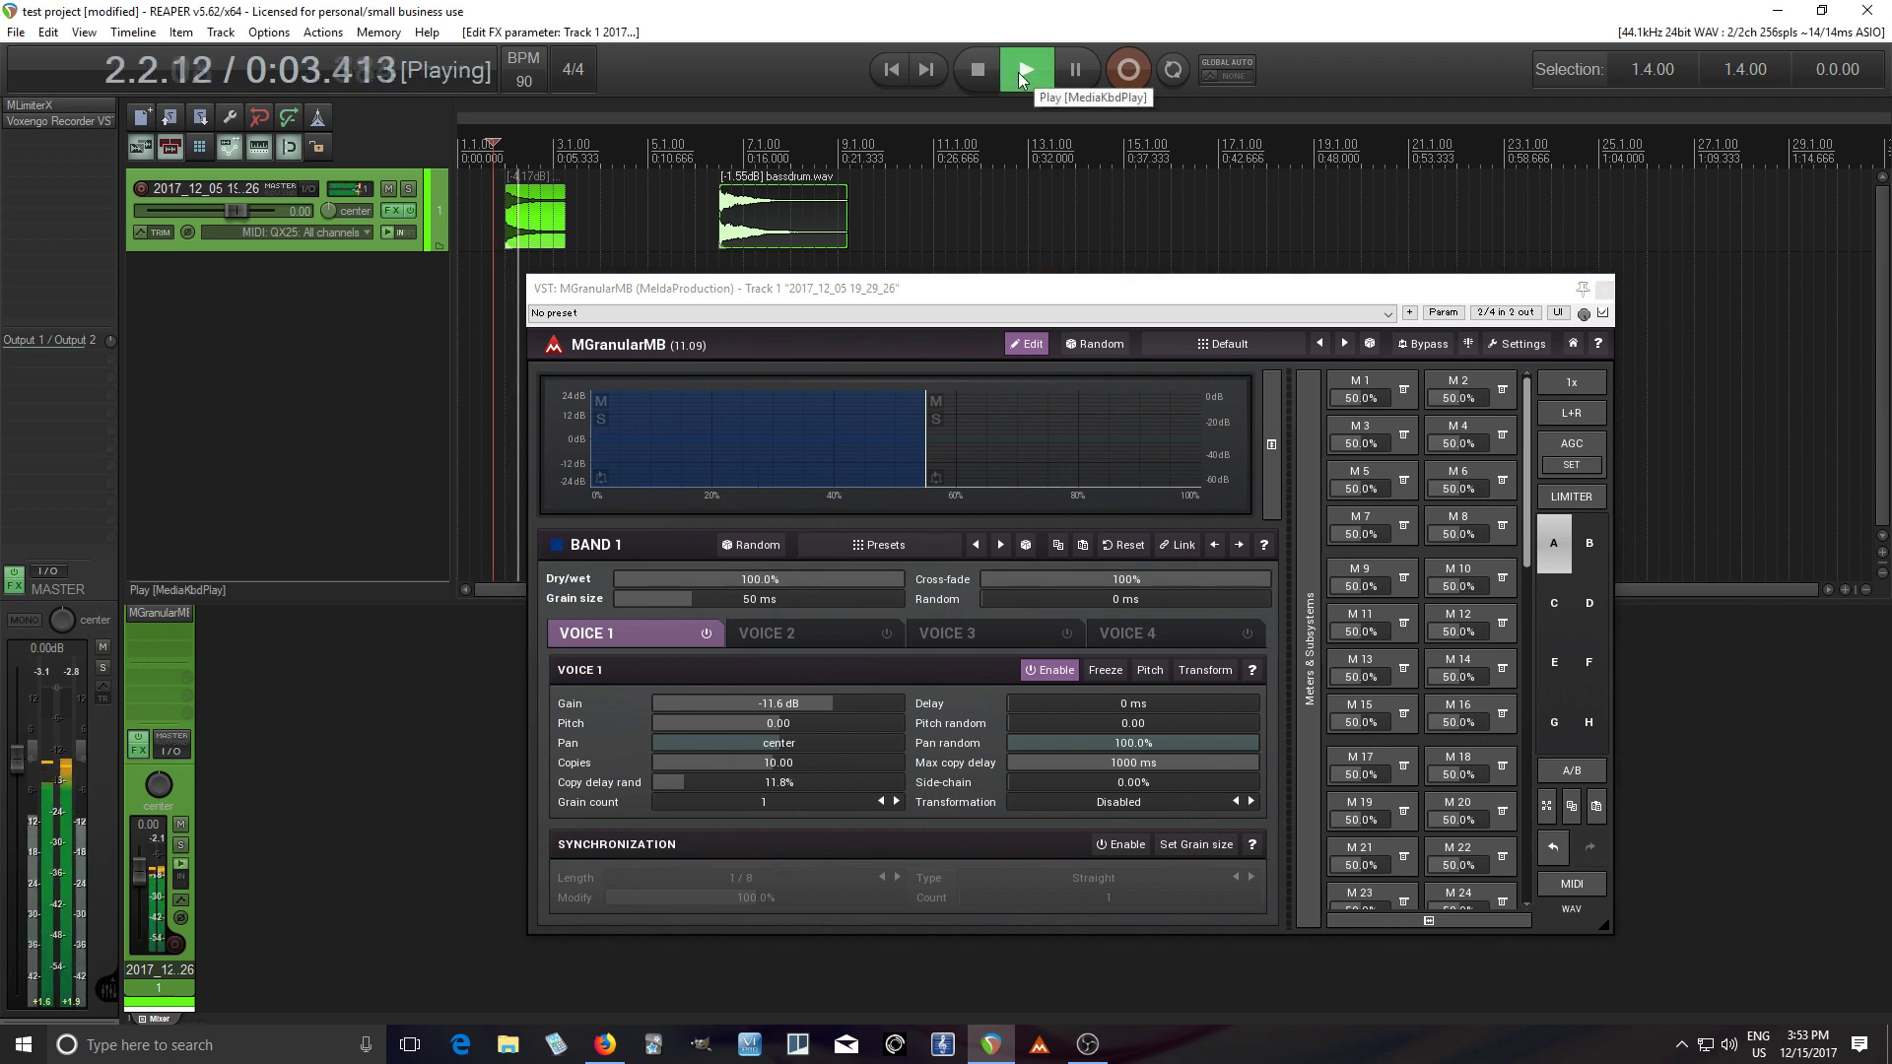
left_click(984, 80)
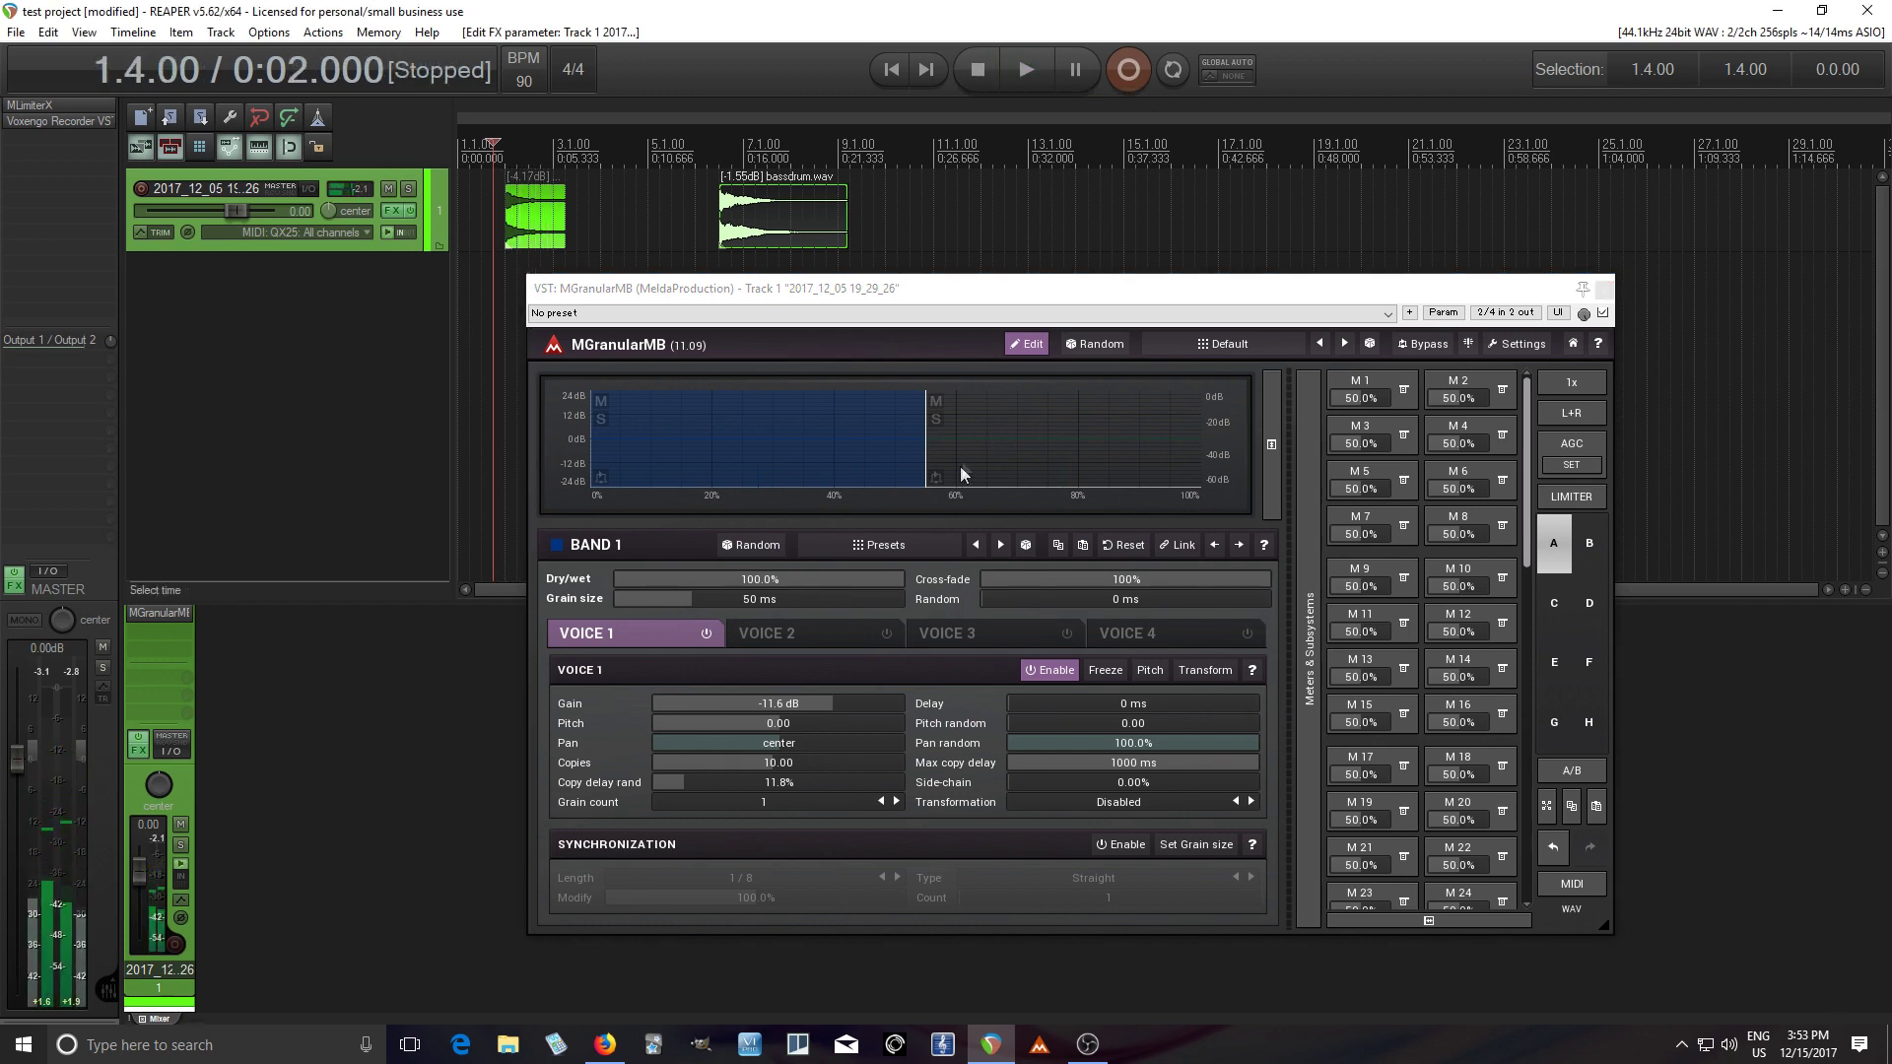
left_click_drag(930, 448, 914, 447)
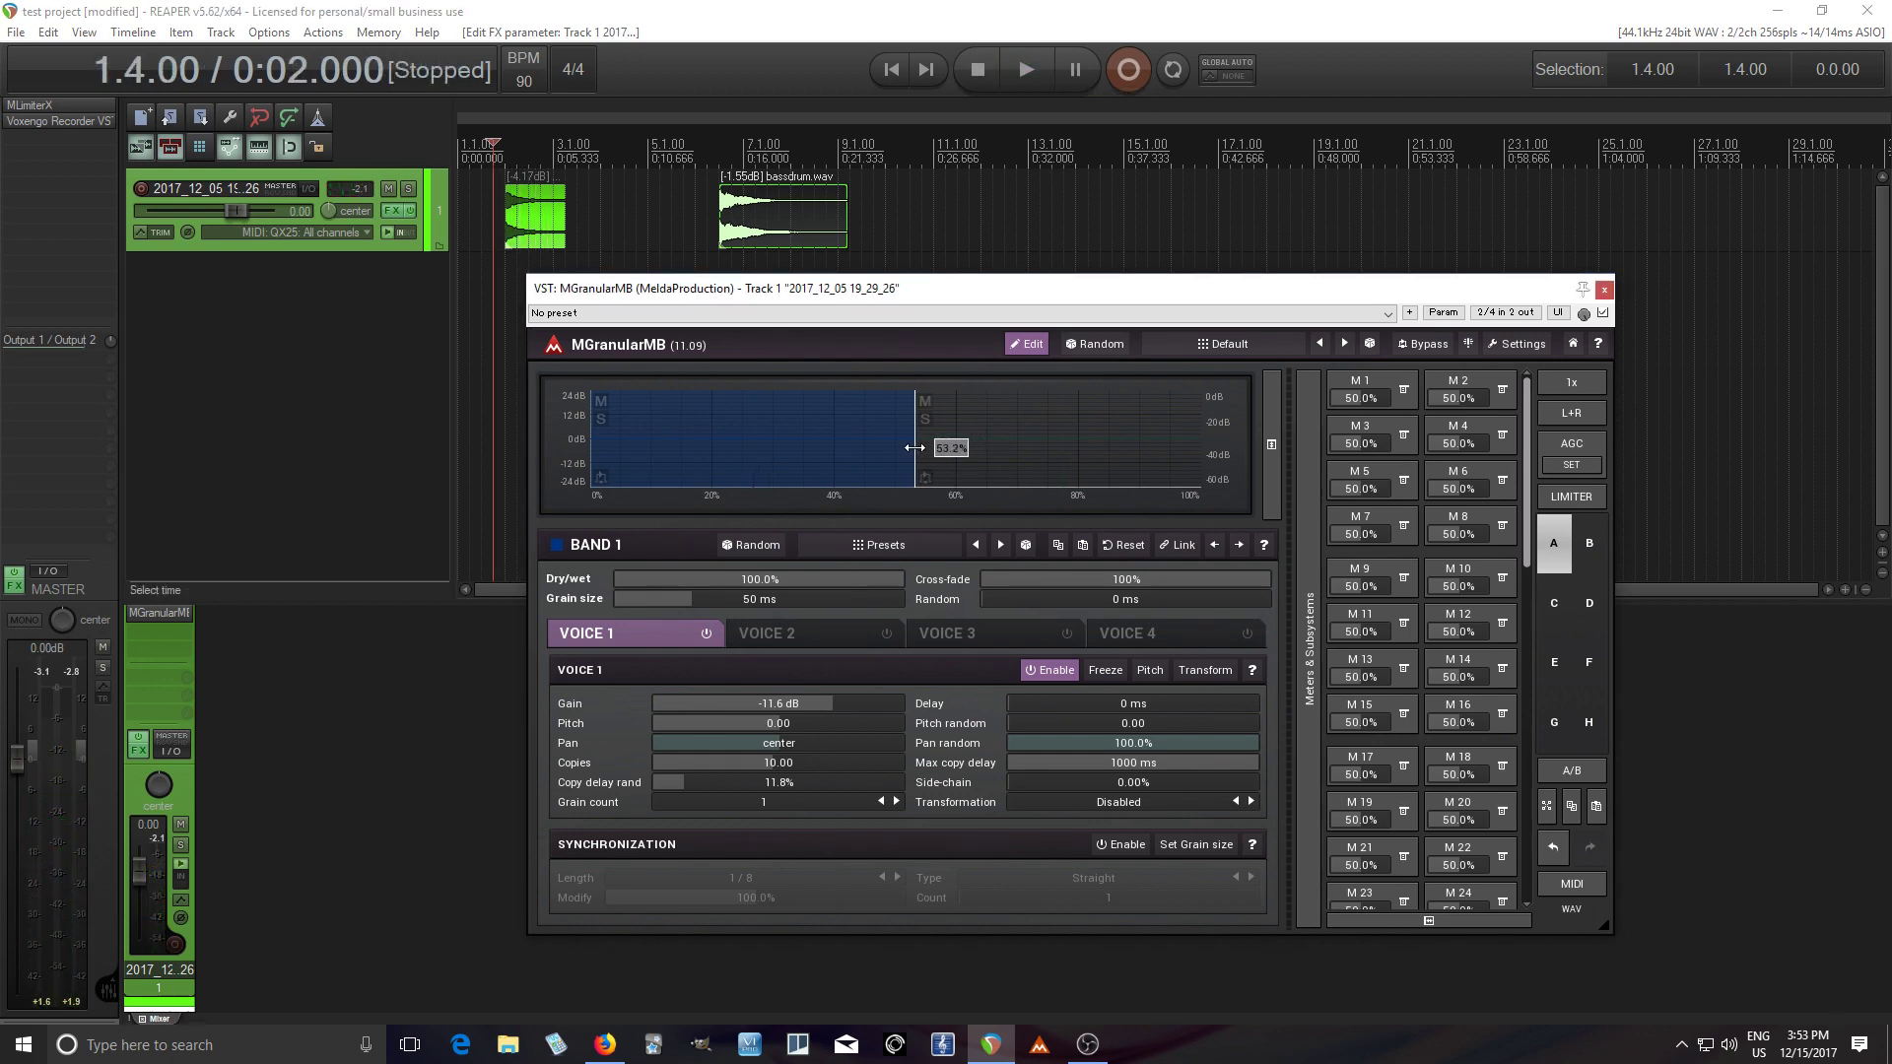
left_click(1033, 92)
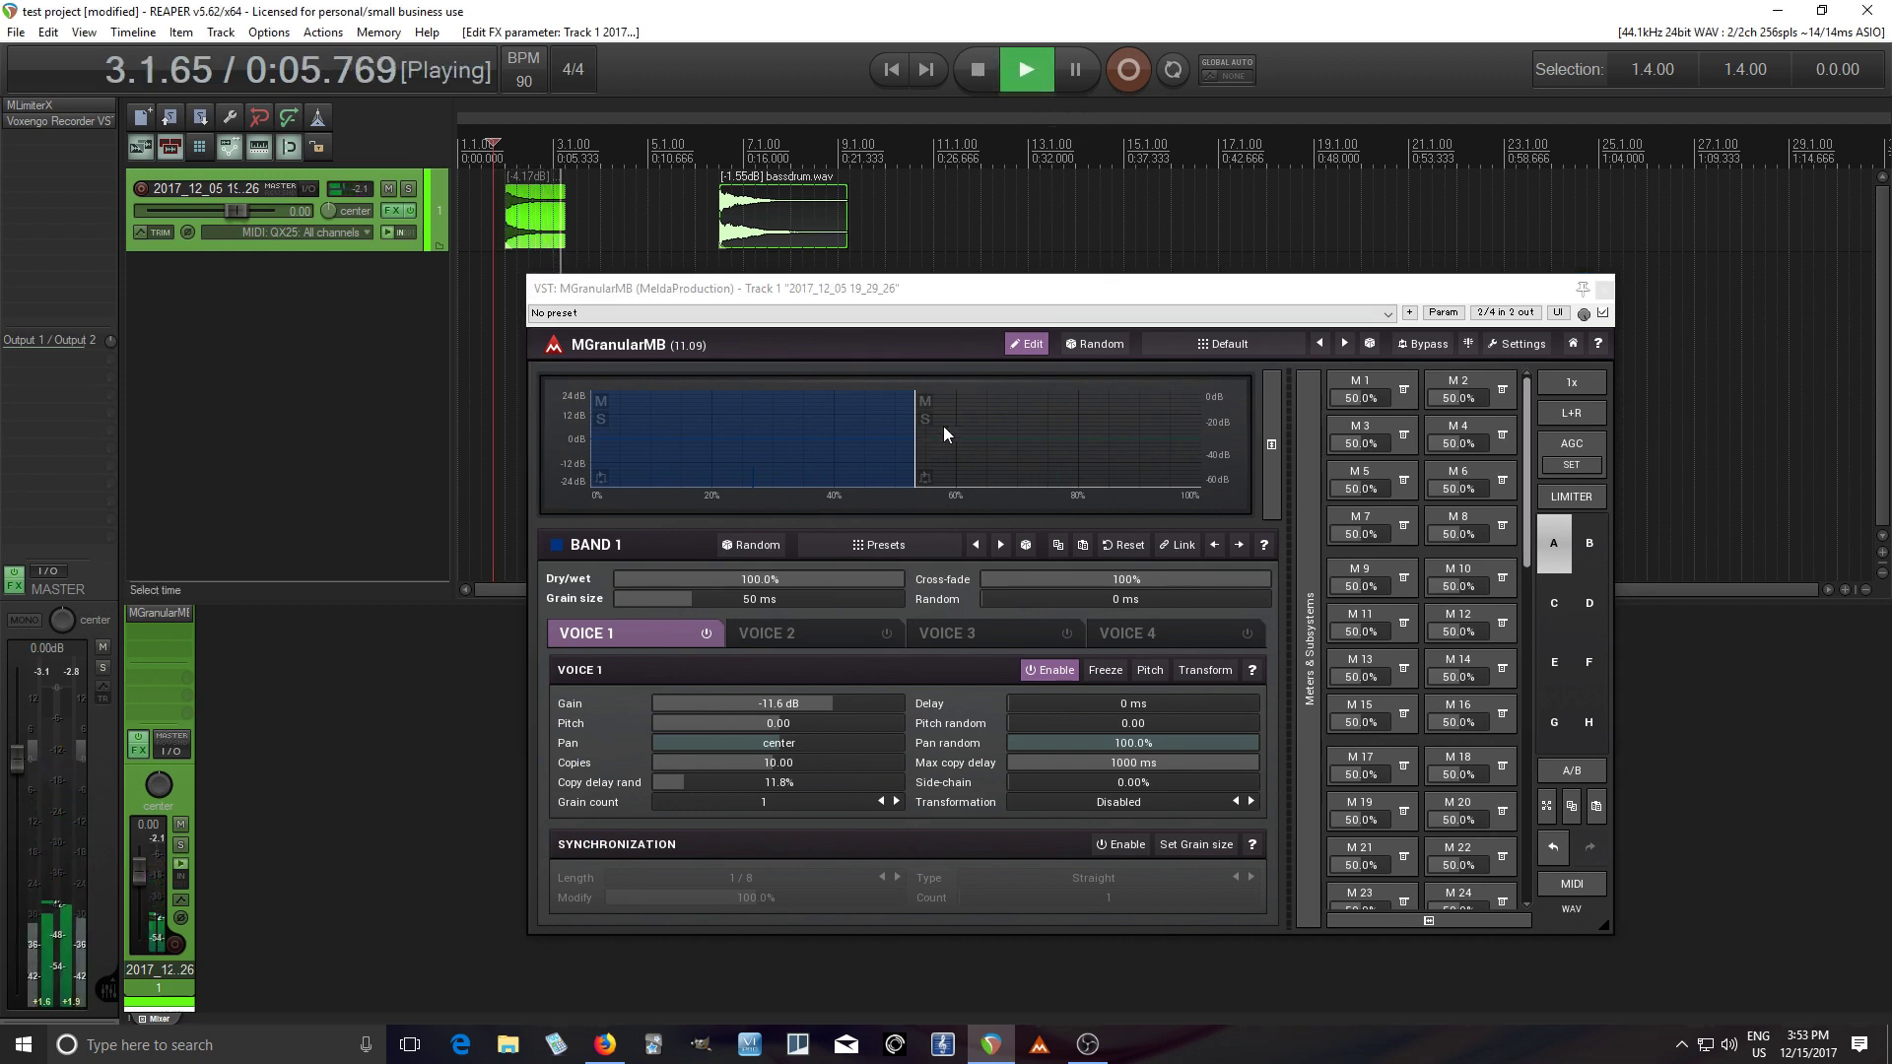
key("space")
left_click_drag(912, 452, 879, 452)
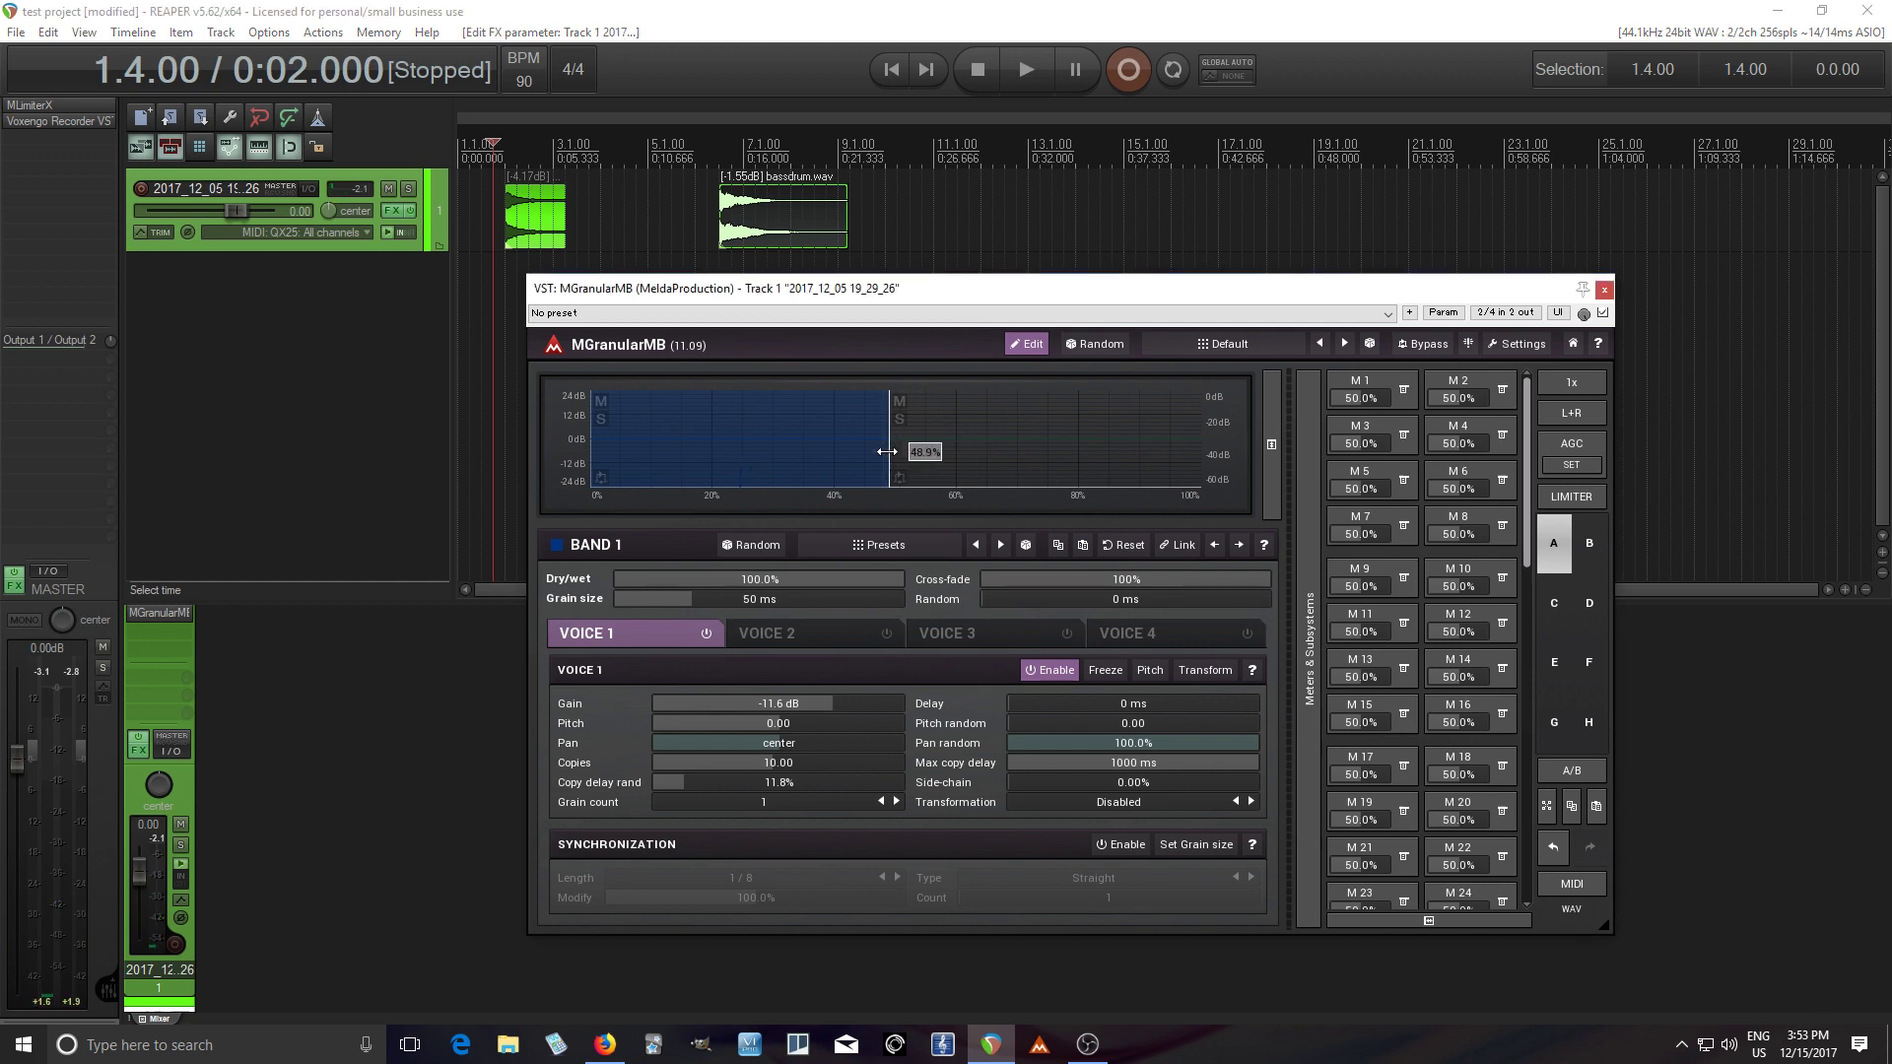
left_click(1027, 73)
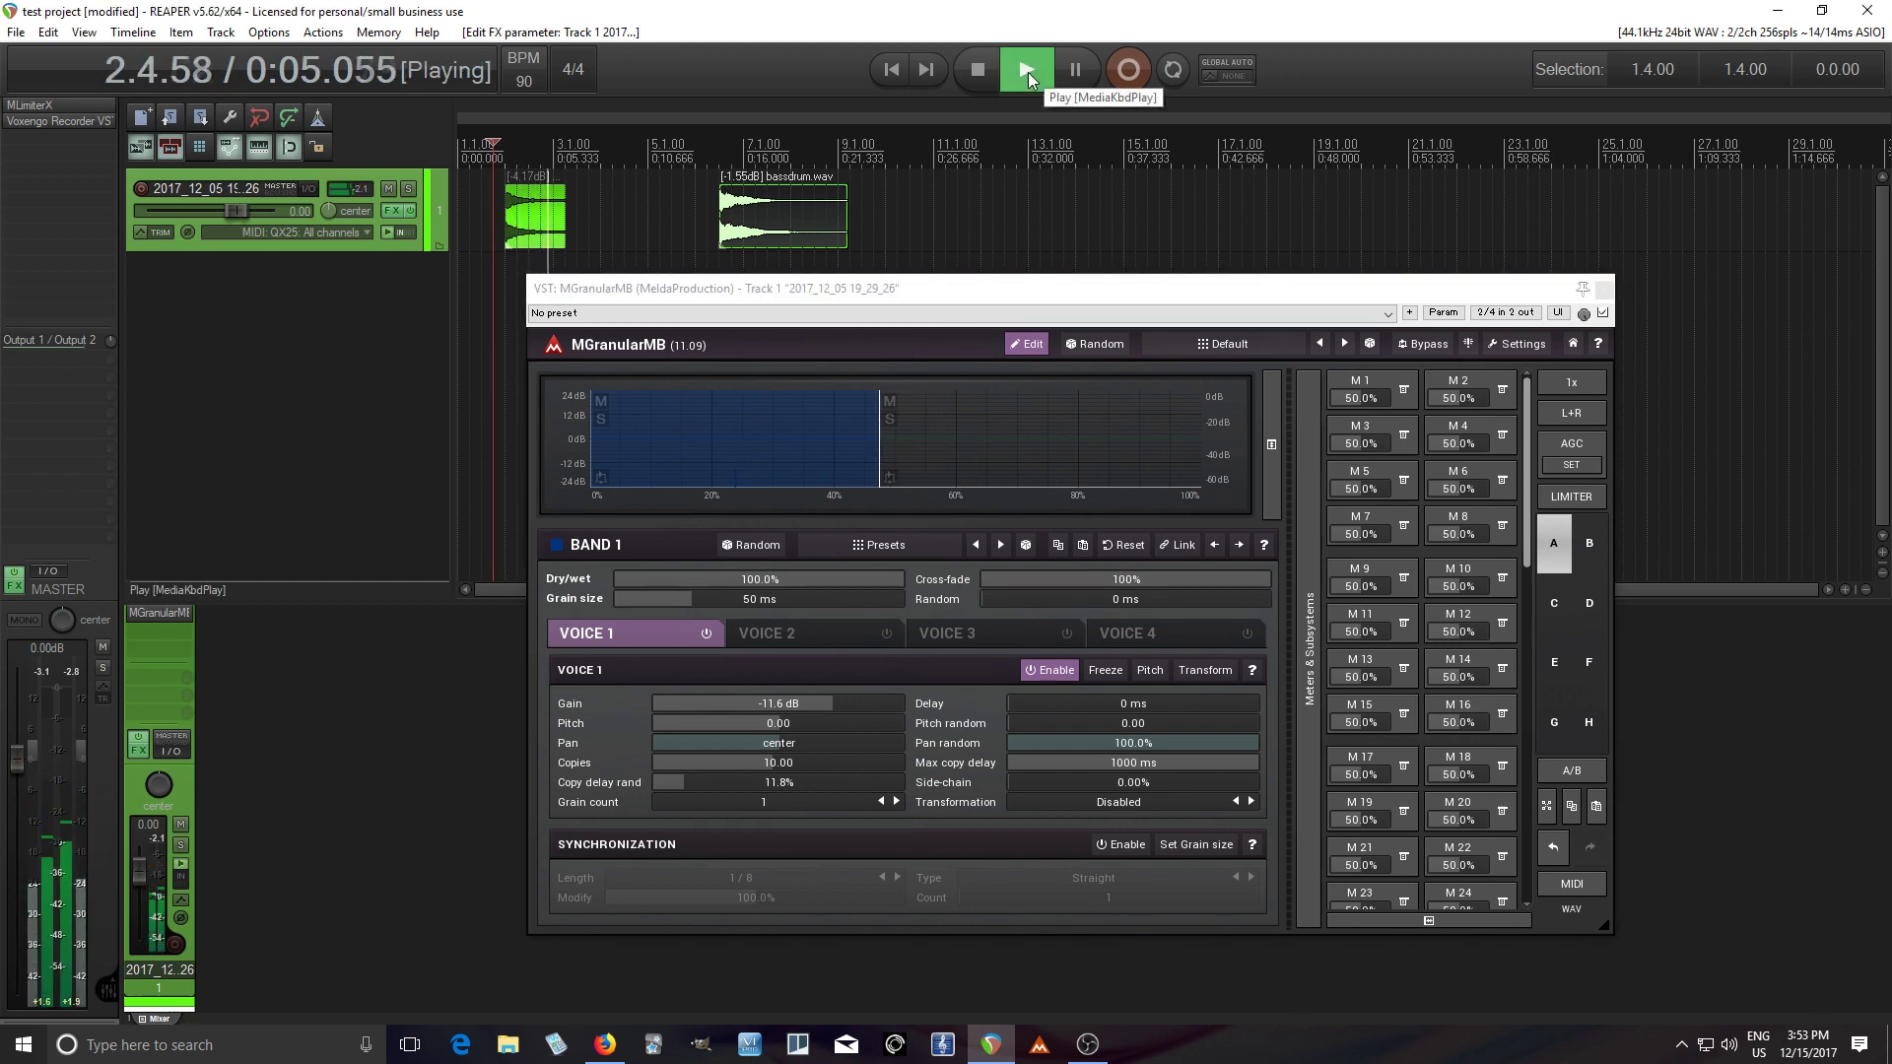
left_click(991, 82)
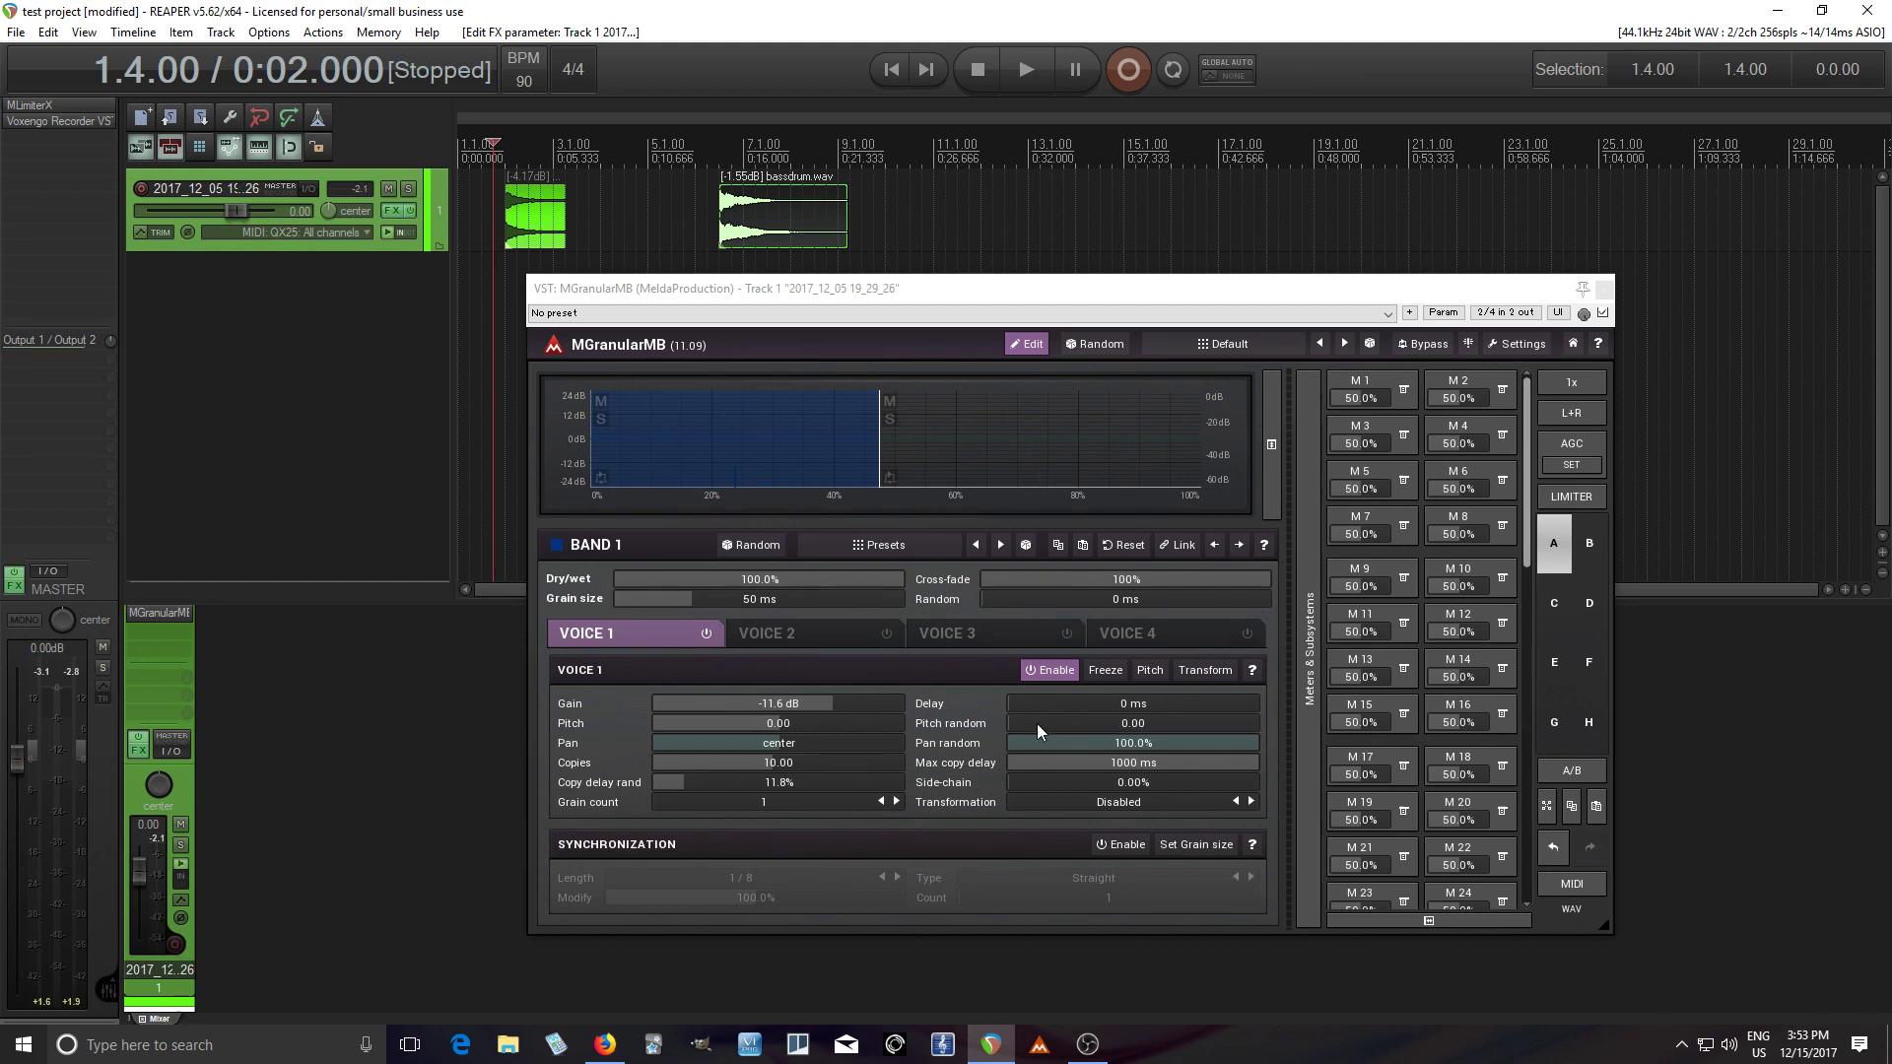
Step: Add a slight Voice 1 Pitch random variation and audition it twice
left_click_drag(1039, 725, 1038, 723)
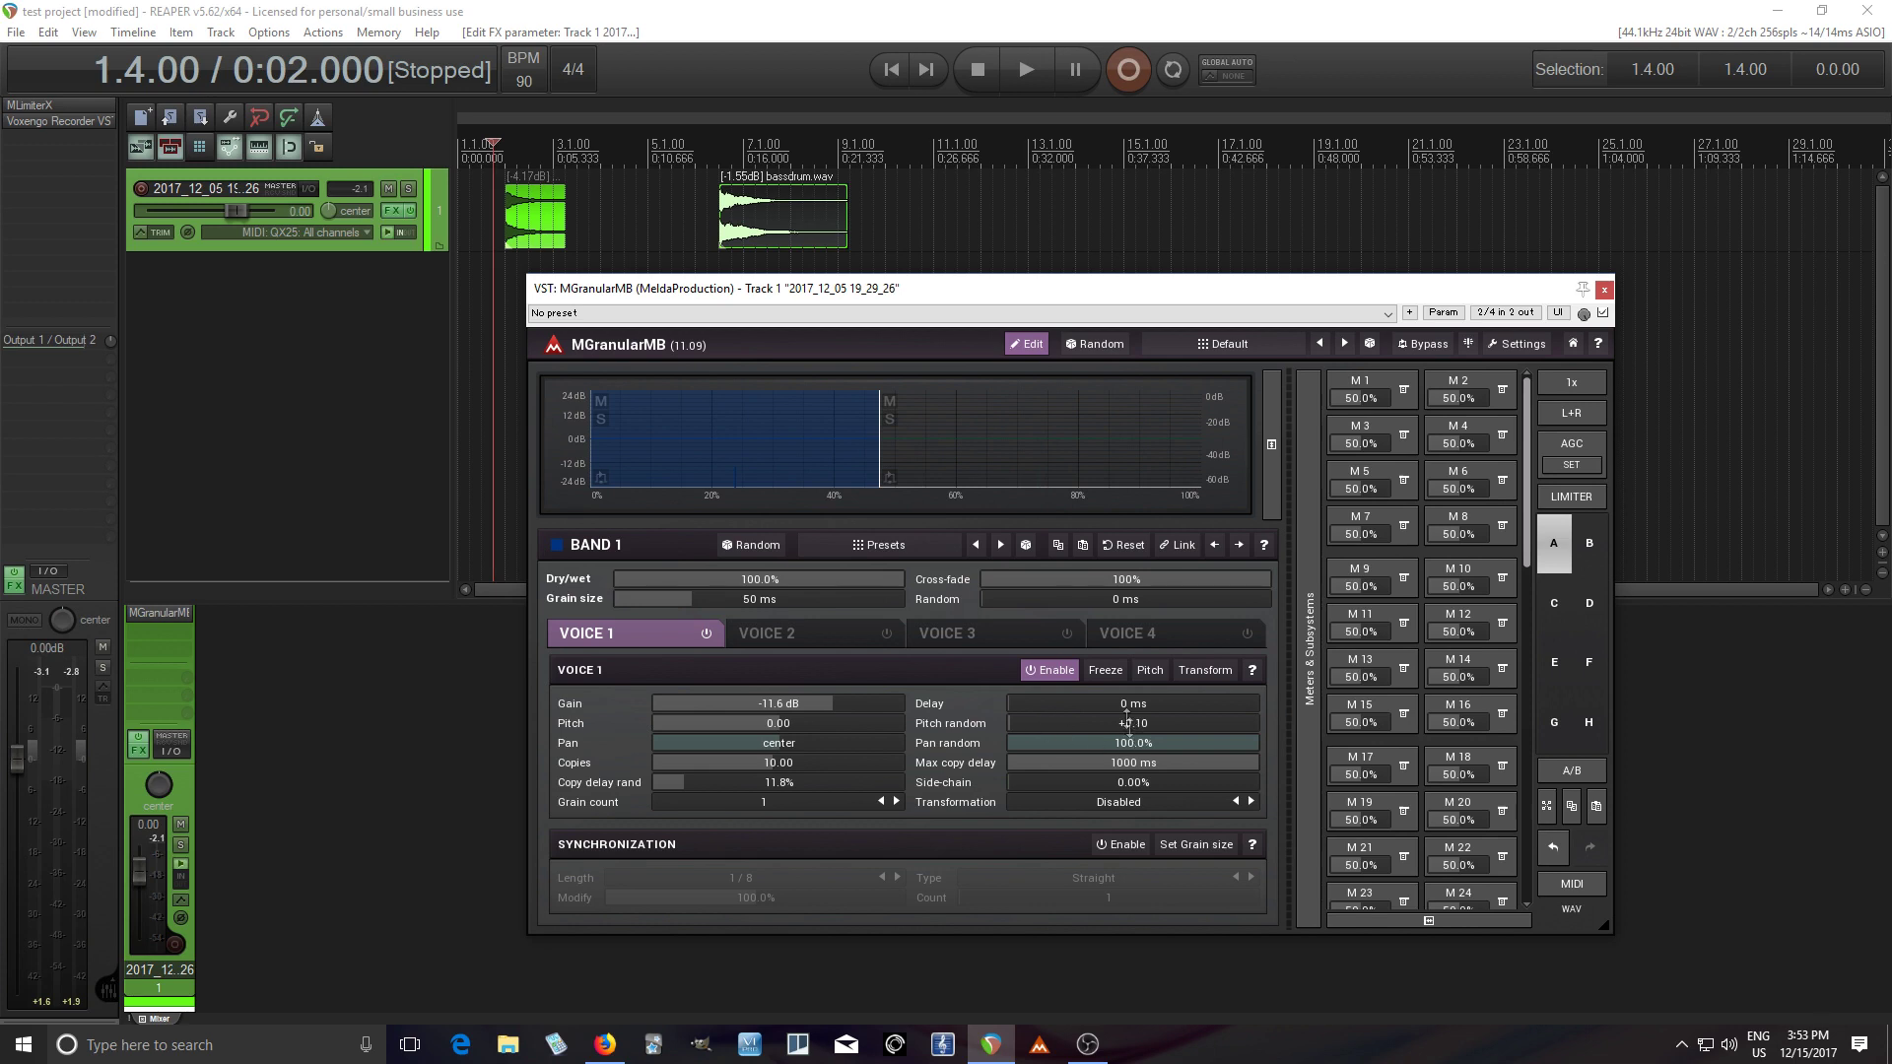
left_click(1031, 69)
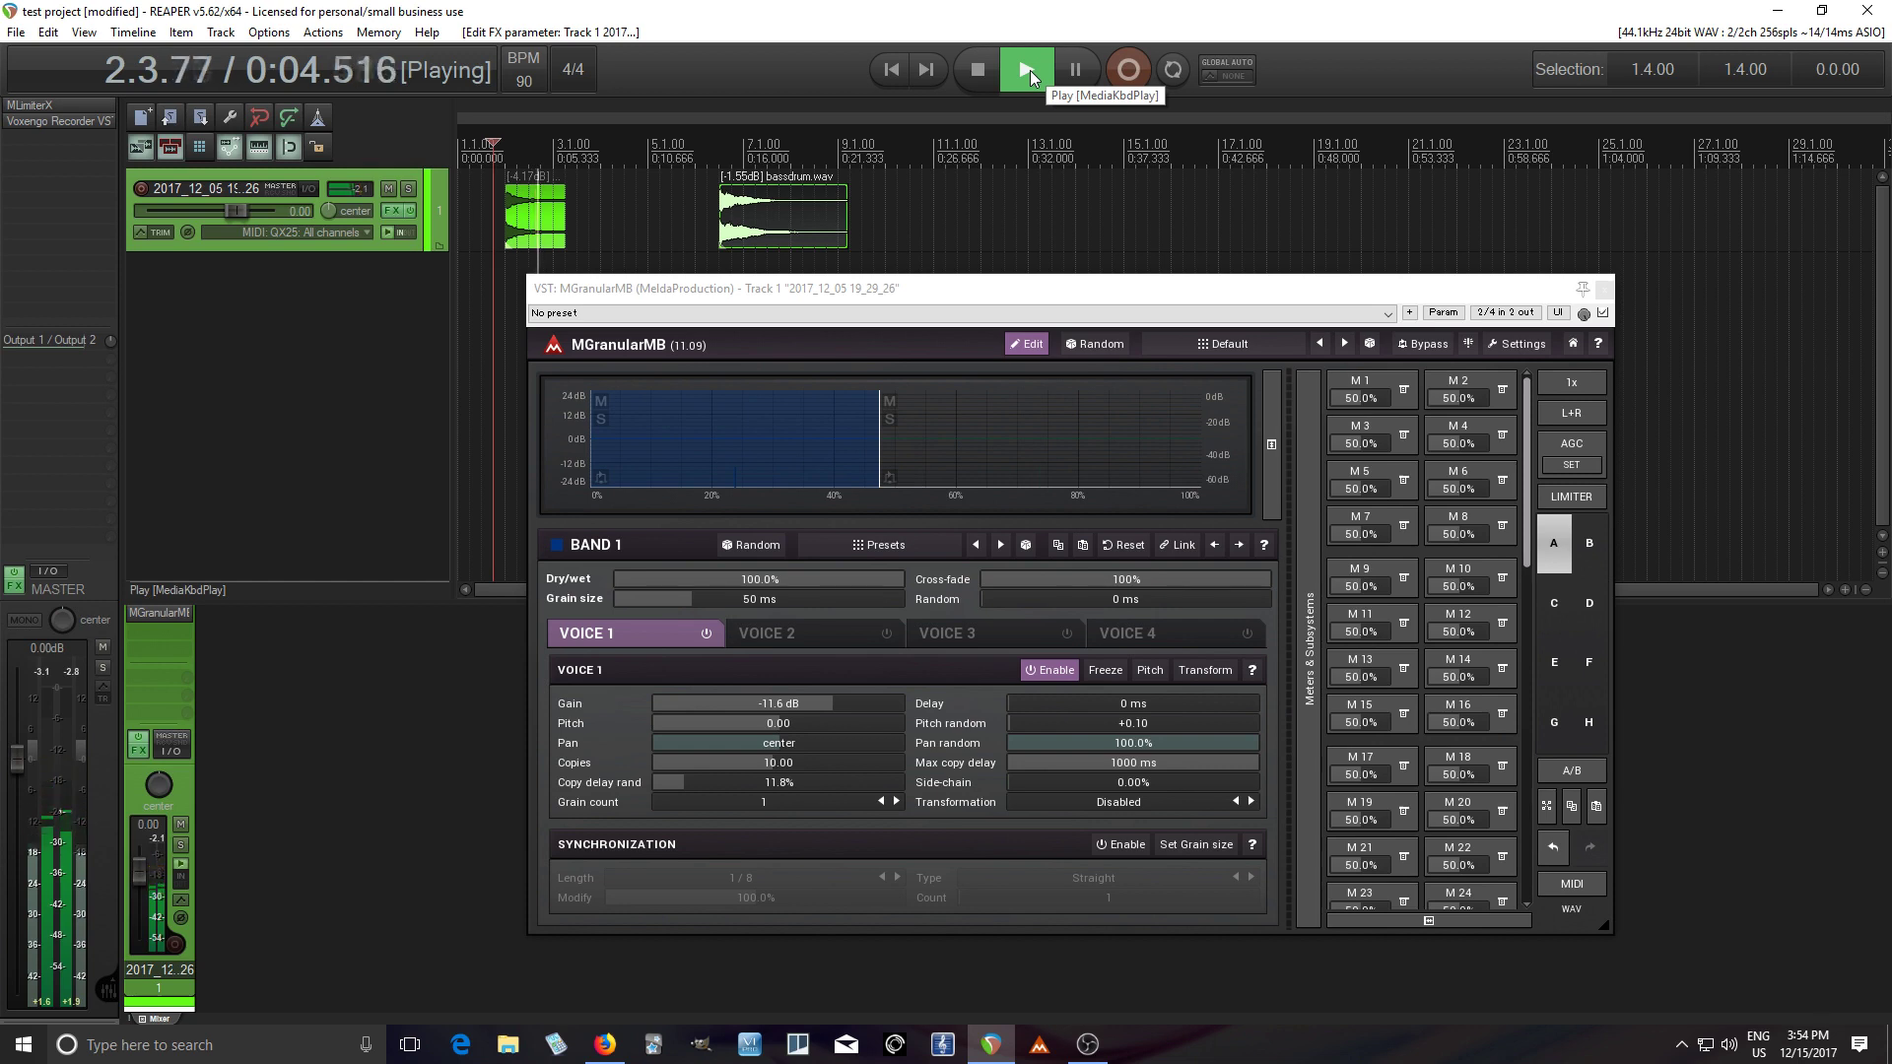
left_click(978, 71)
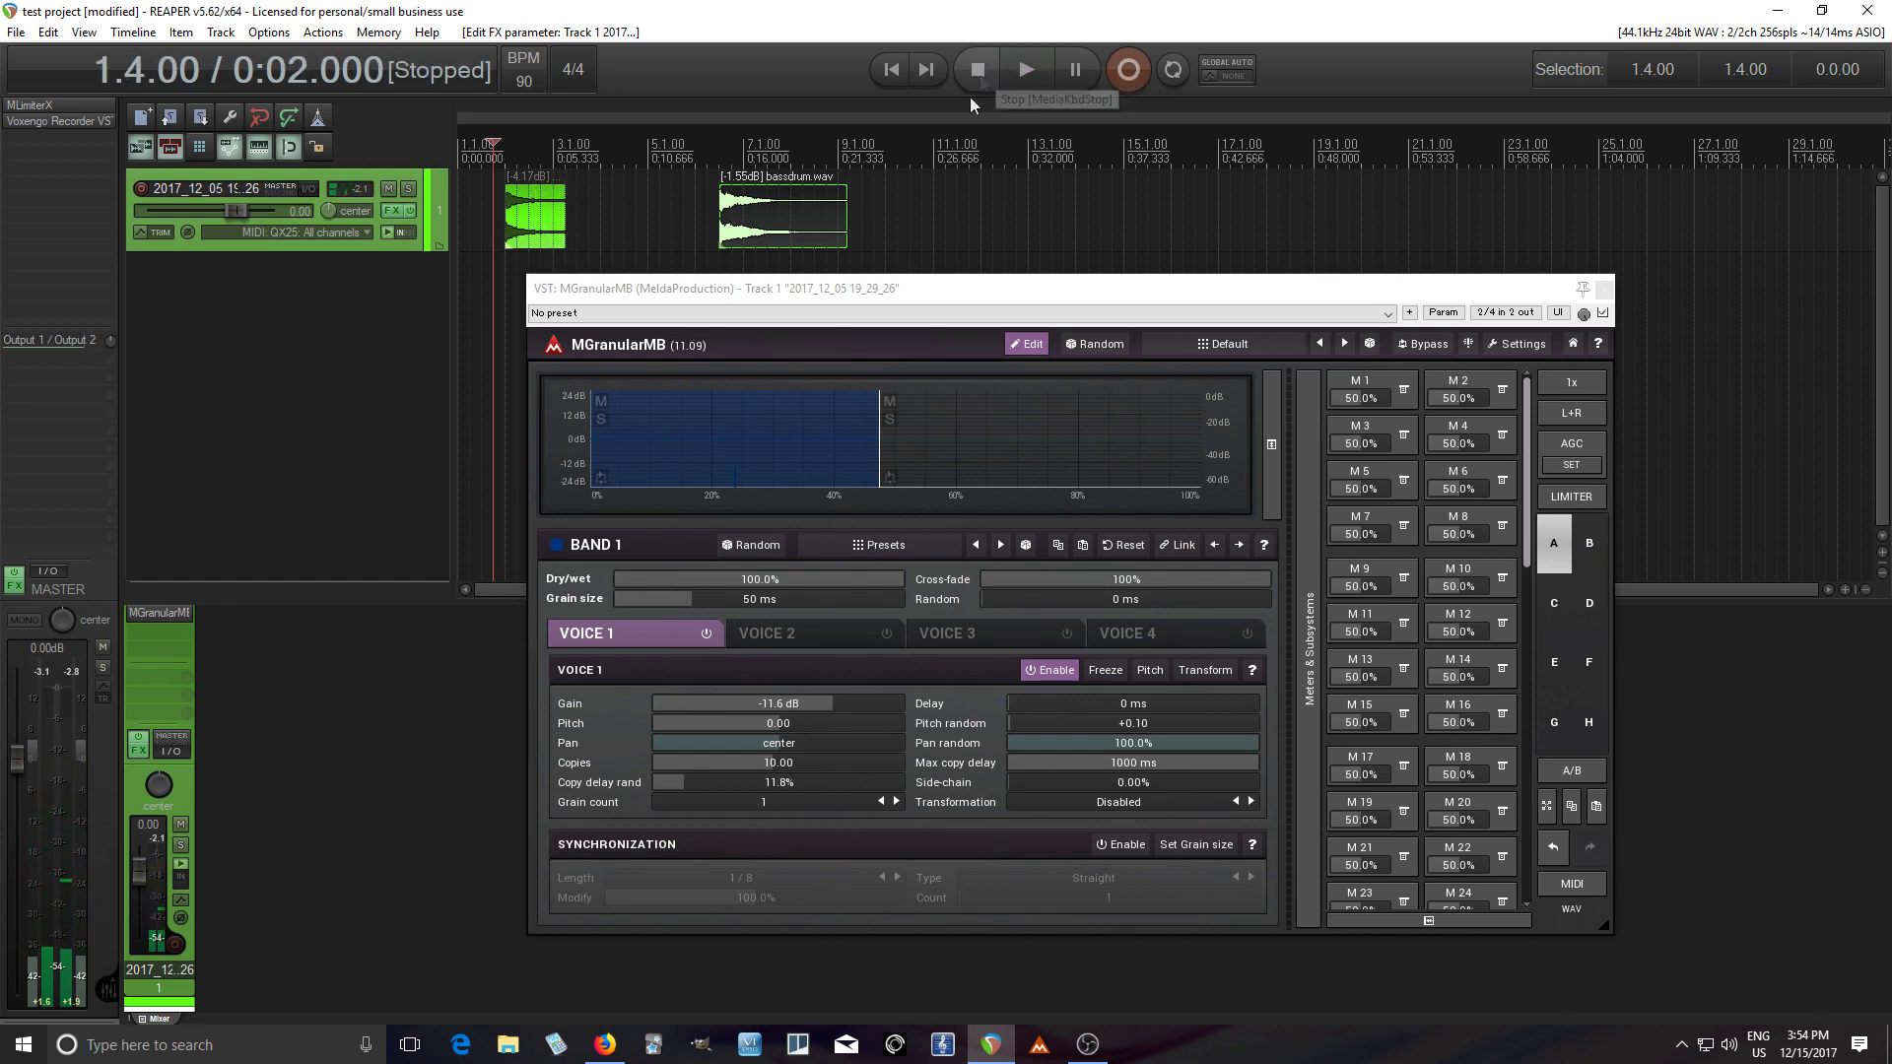
left_click(1026, 85)
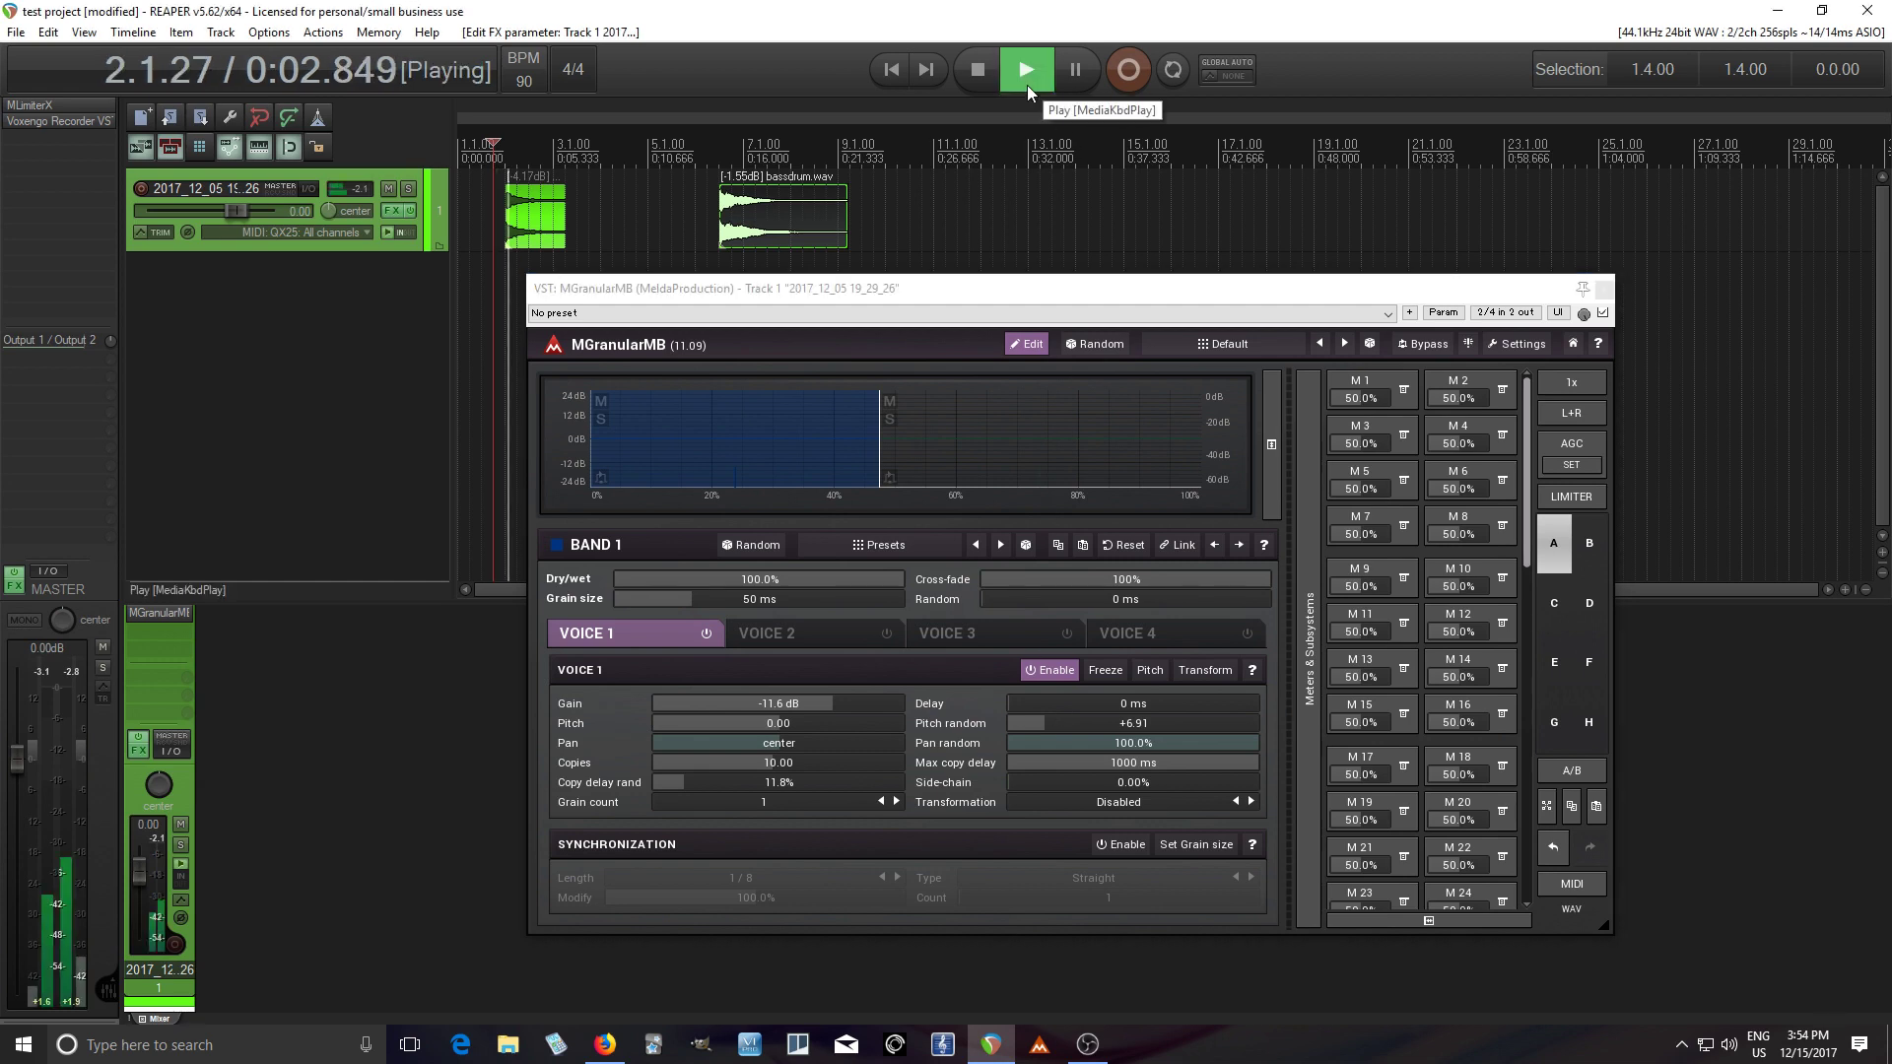
left_click(979, 72)
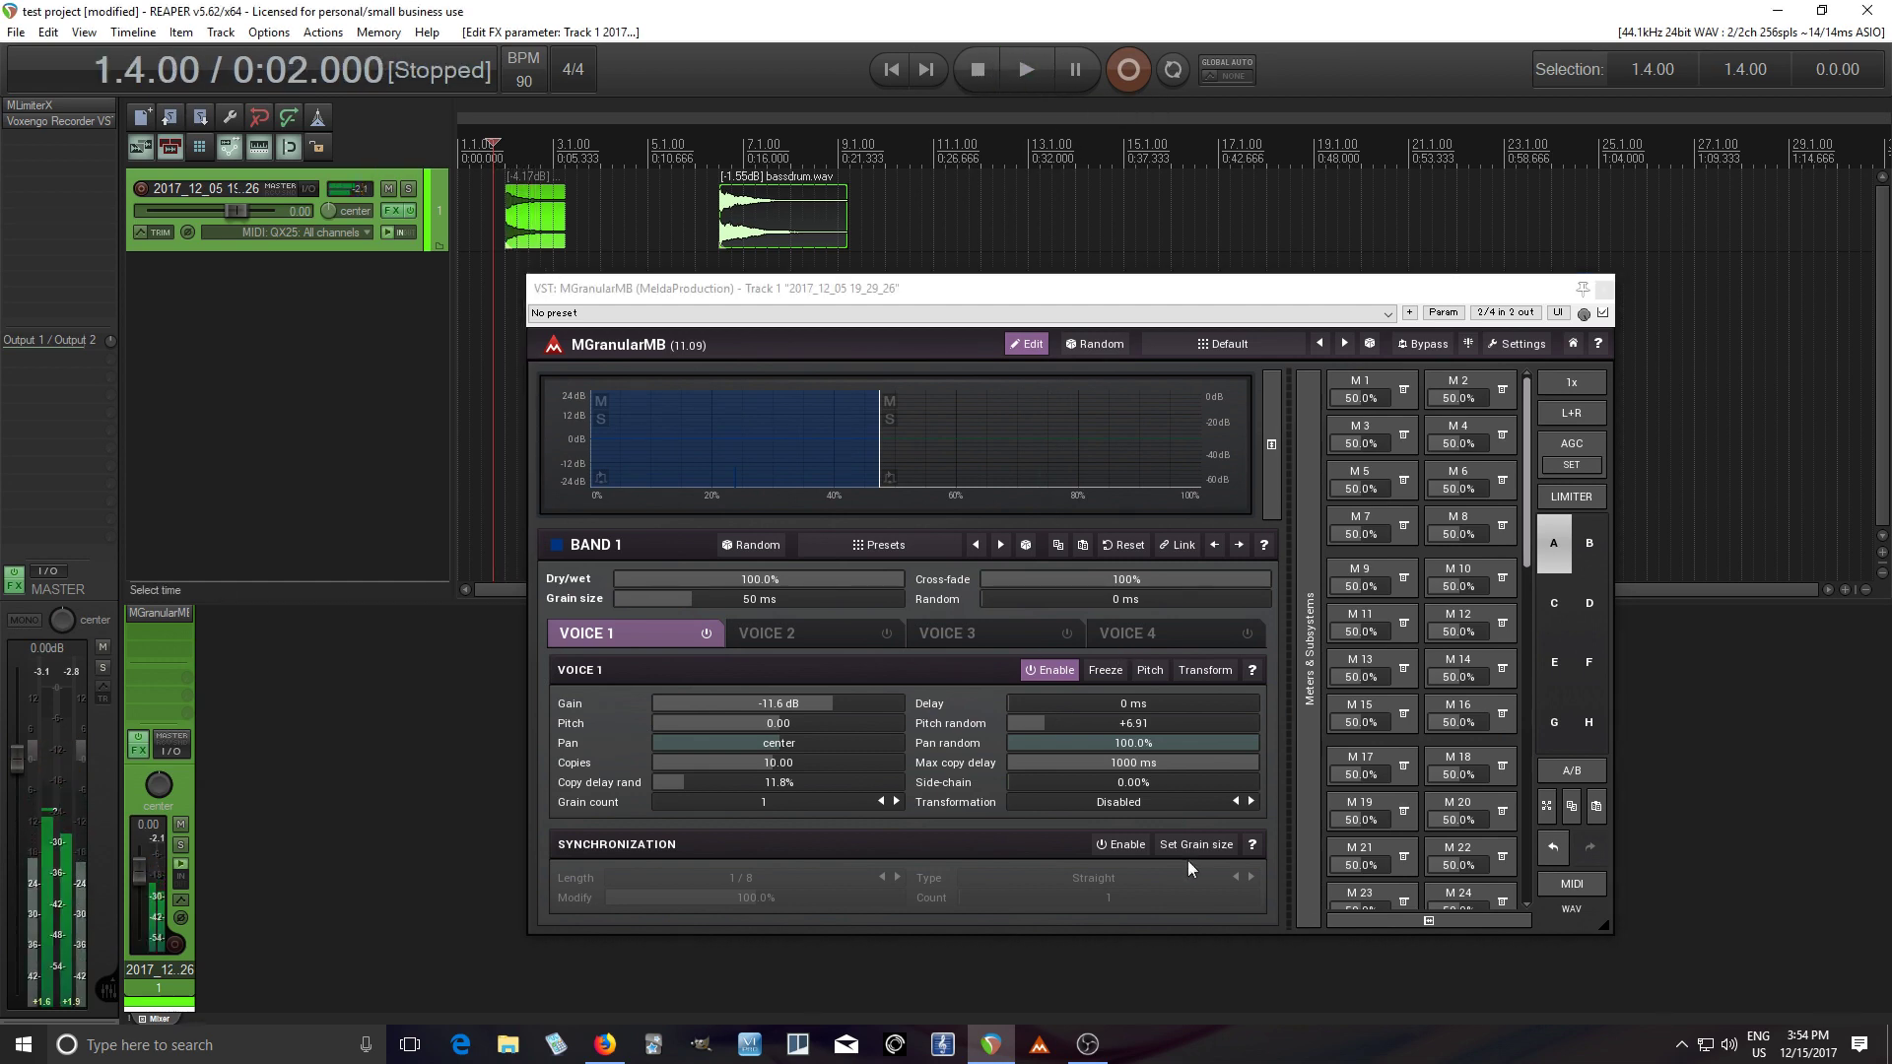
Step: Enter an exact Pitch random value of +0.10 on the keypad
double_click(1064, 724)
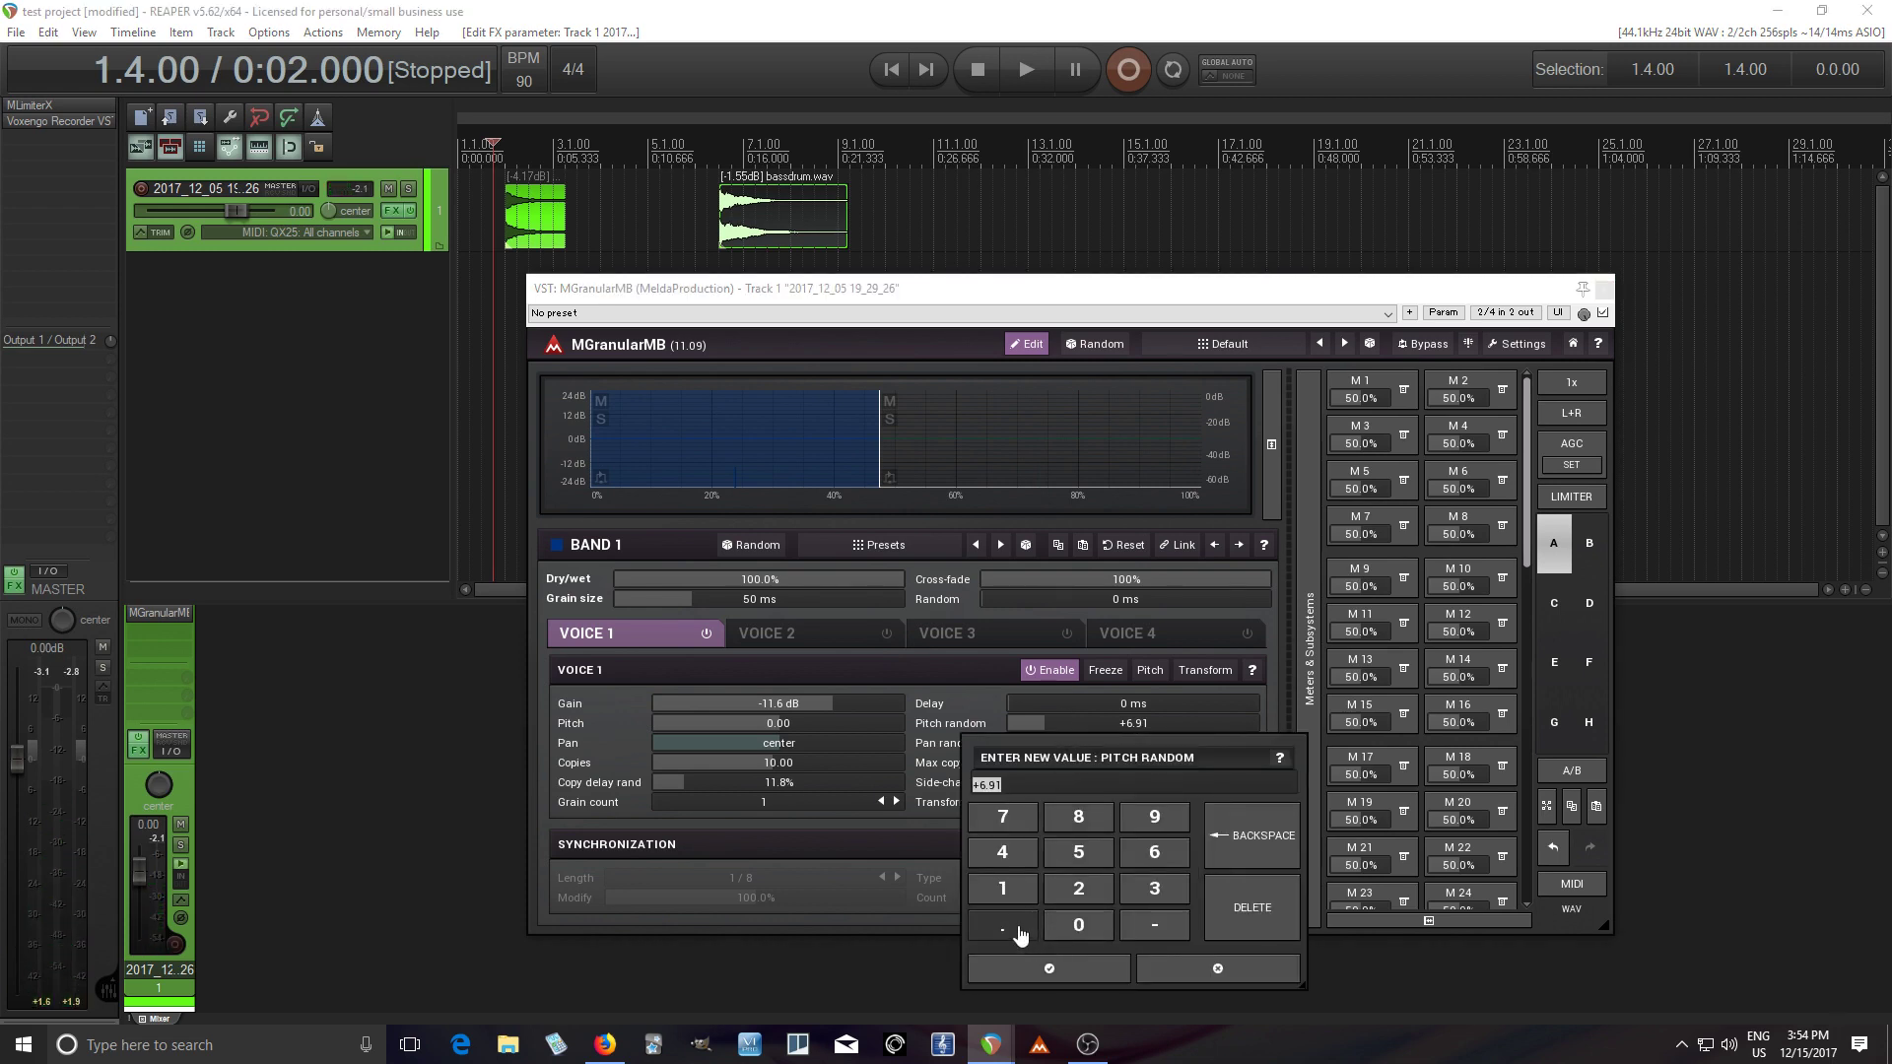
left_click(1018, 931)
left_click(1002, 890)
left_click(1050, 969)
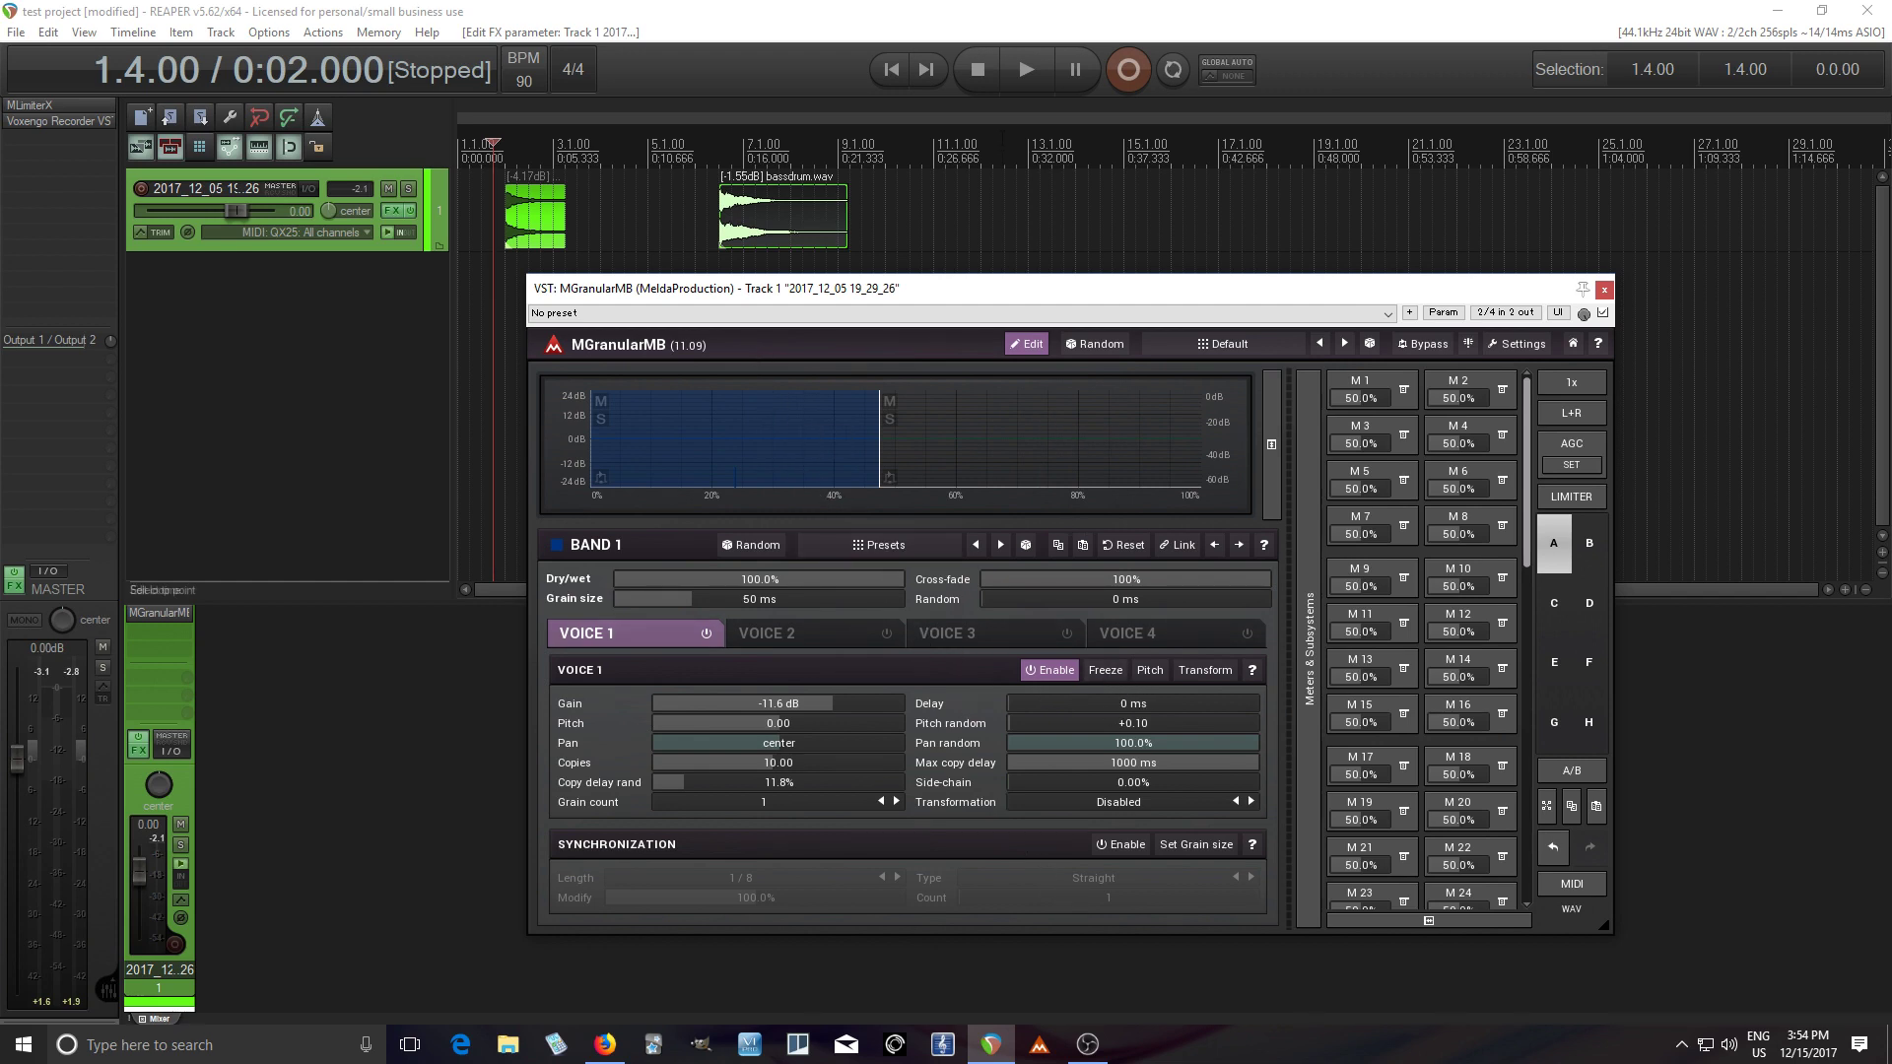
Step: Freeze the Voice 1 grain cloud during playback, then stop
left_click(1029, 80)
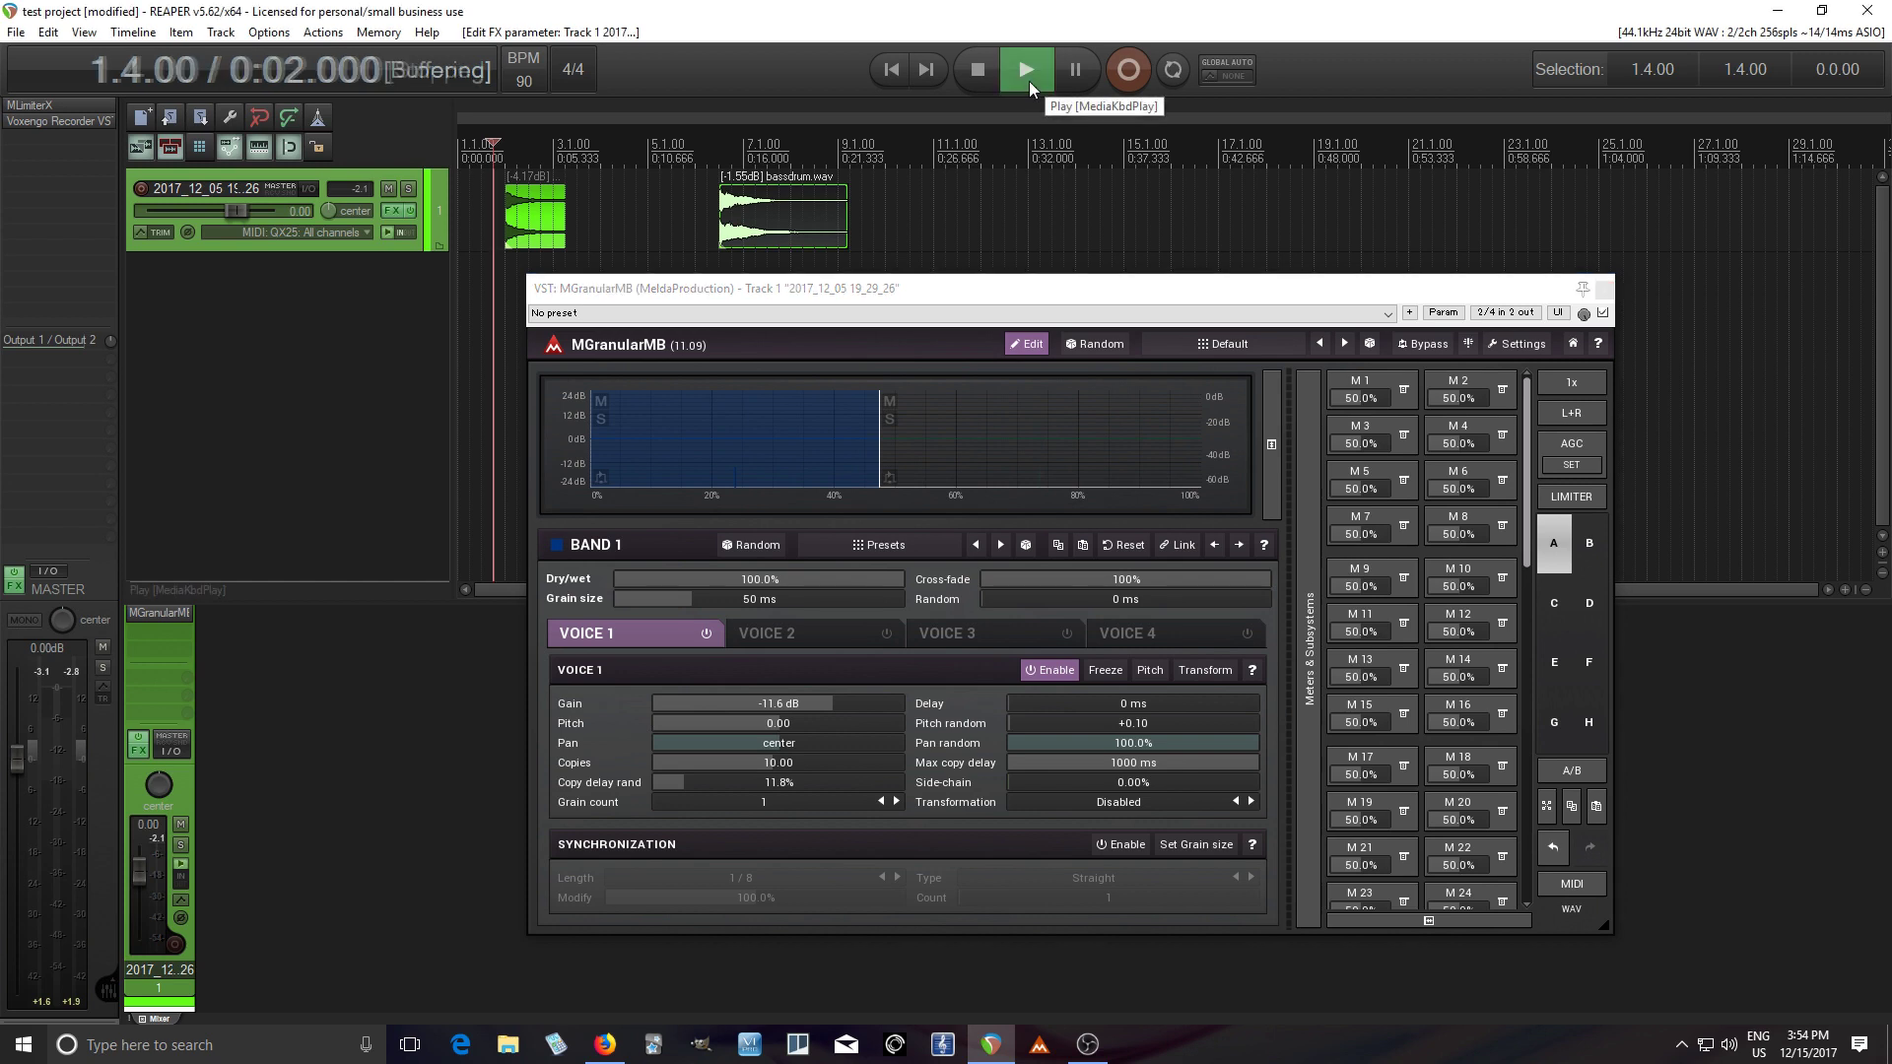
left_click(1106, 672)
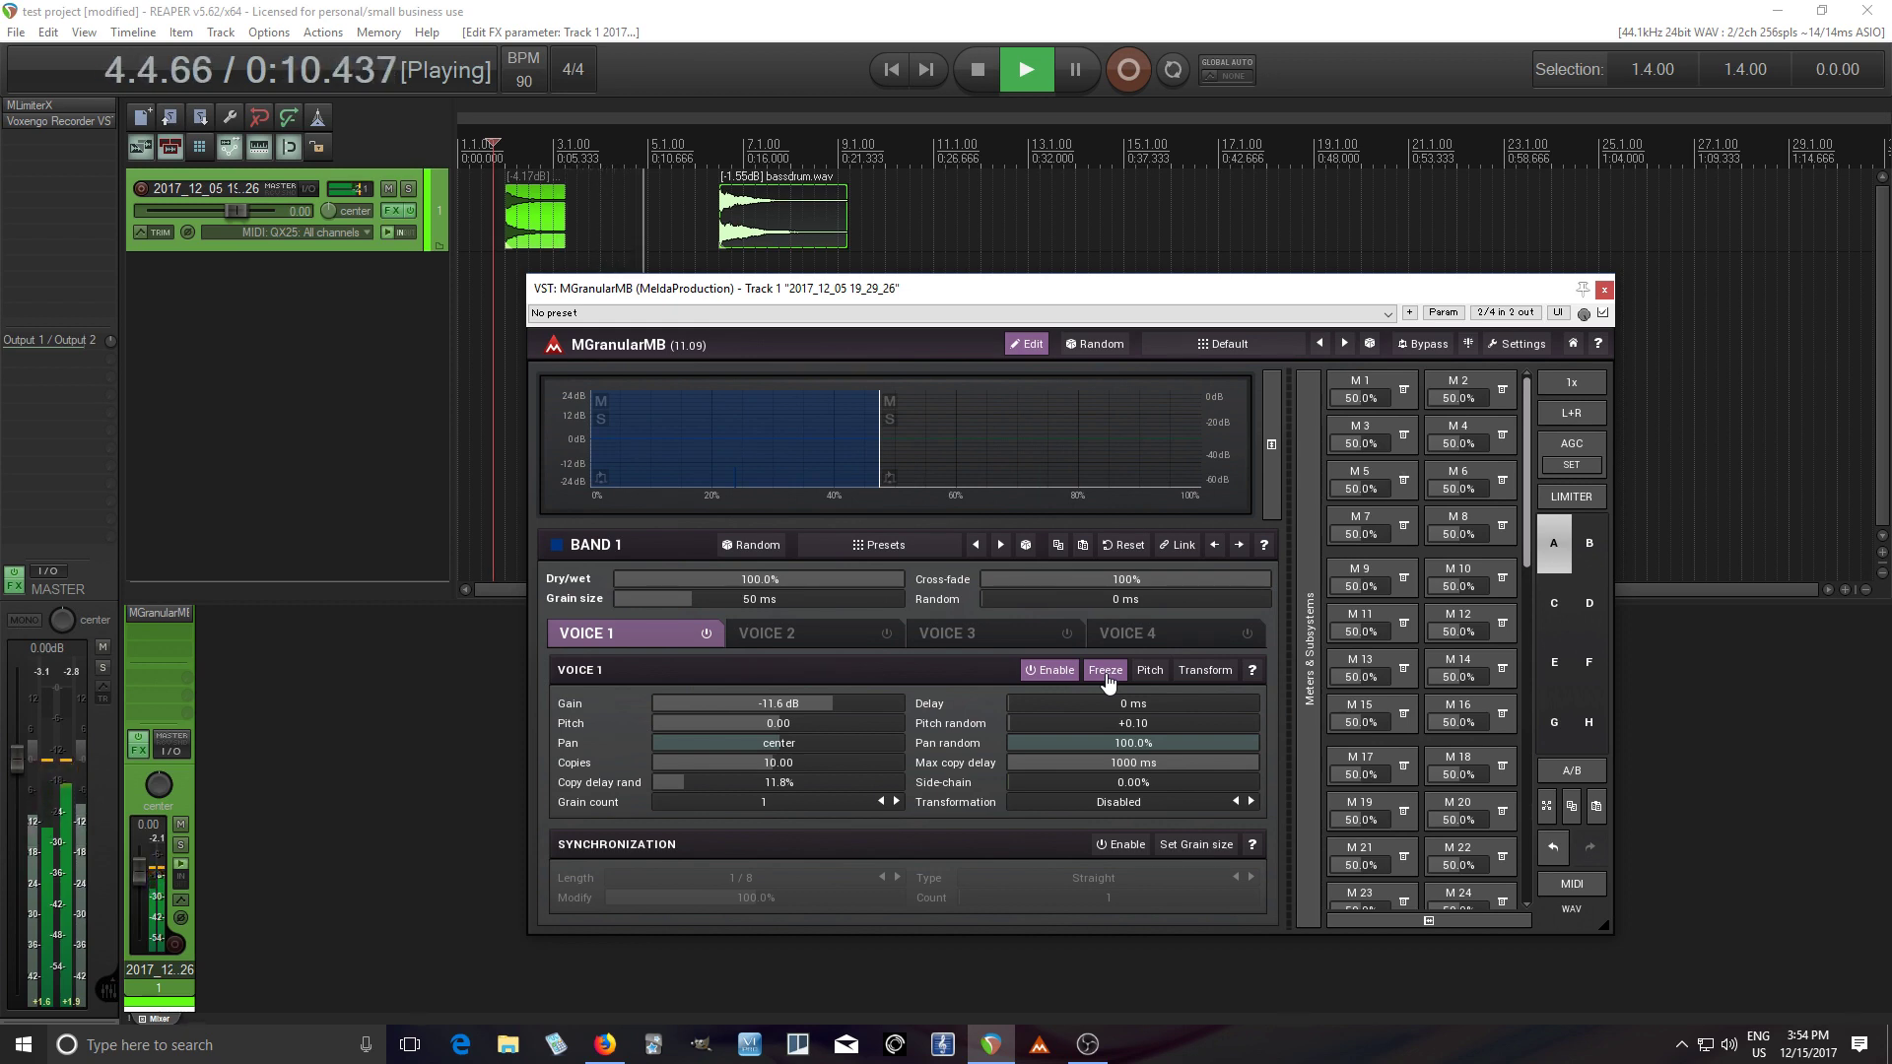
left_click(986, 81)
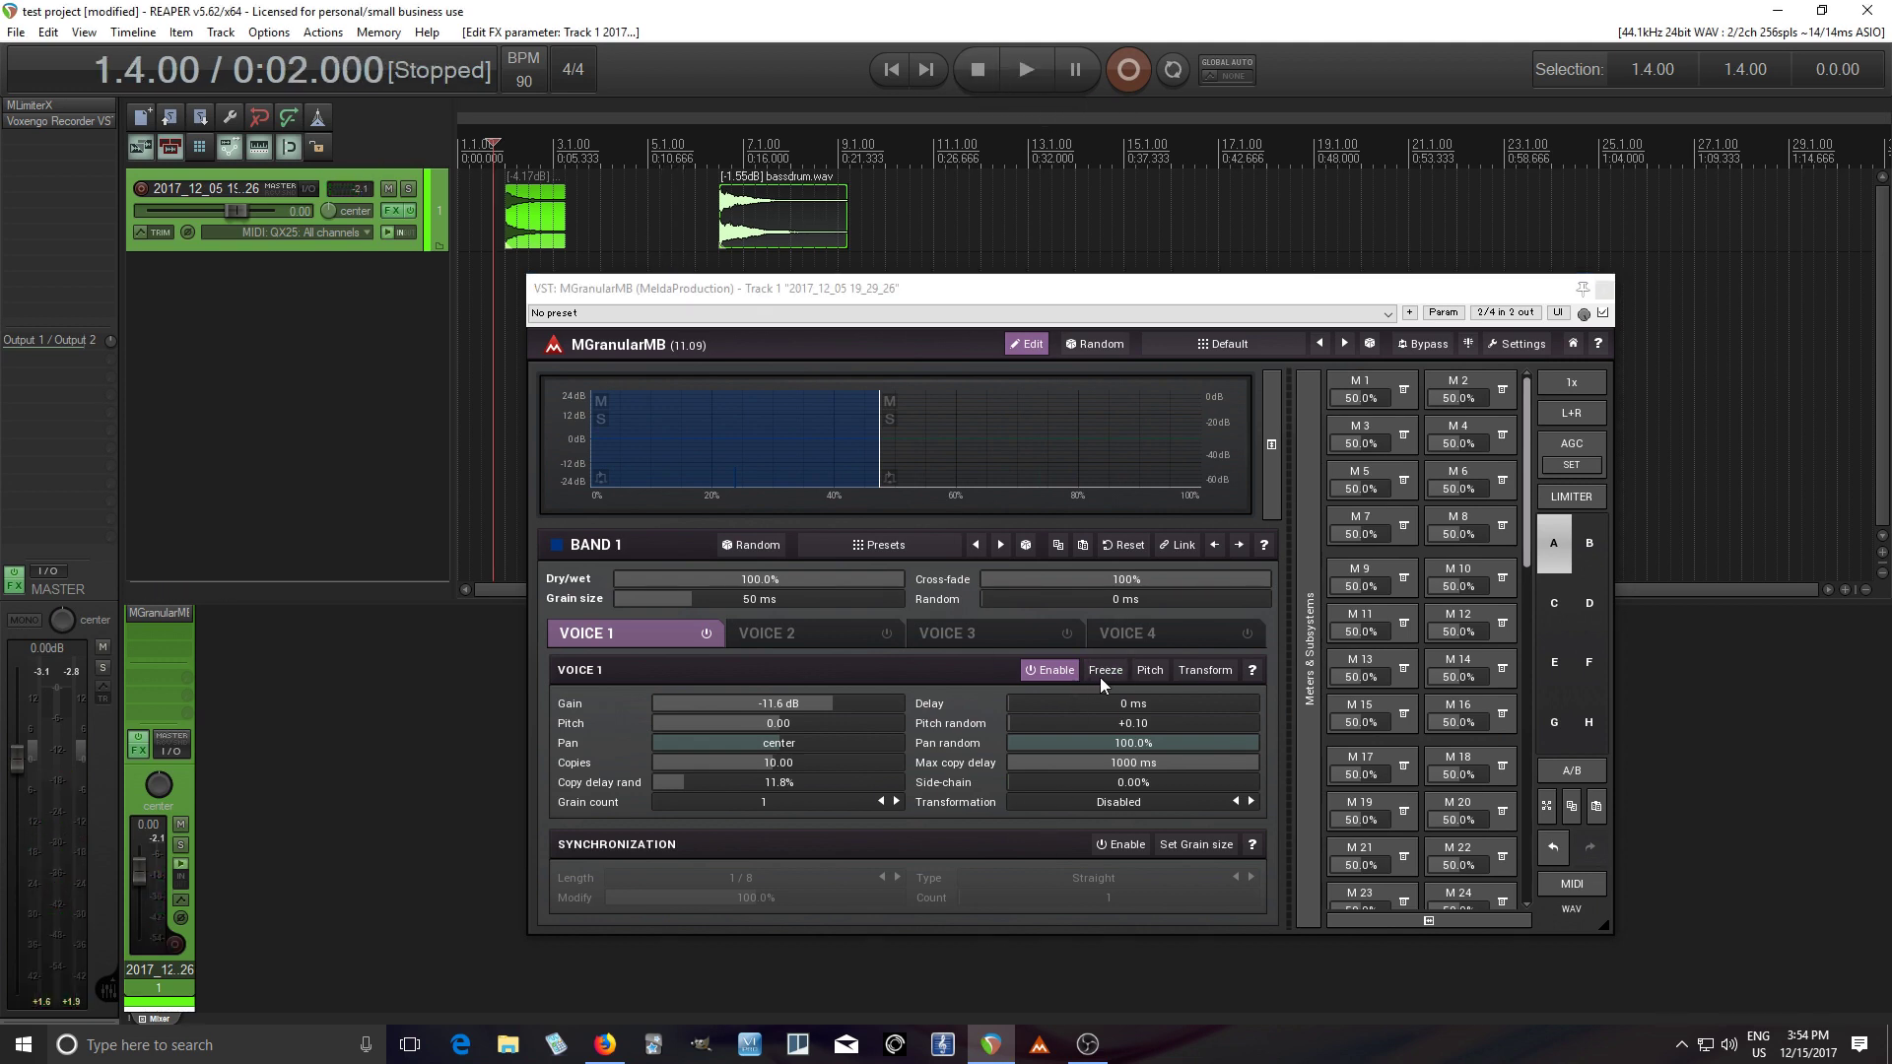
Step: Play from bar 6 and freeze the grains while the track plays, then stop
left_click(700, 210)
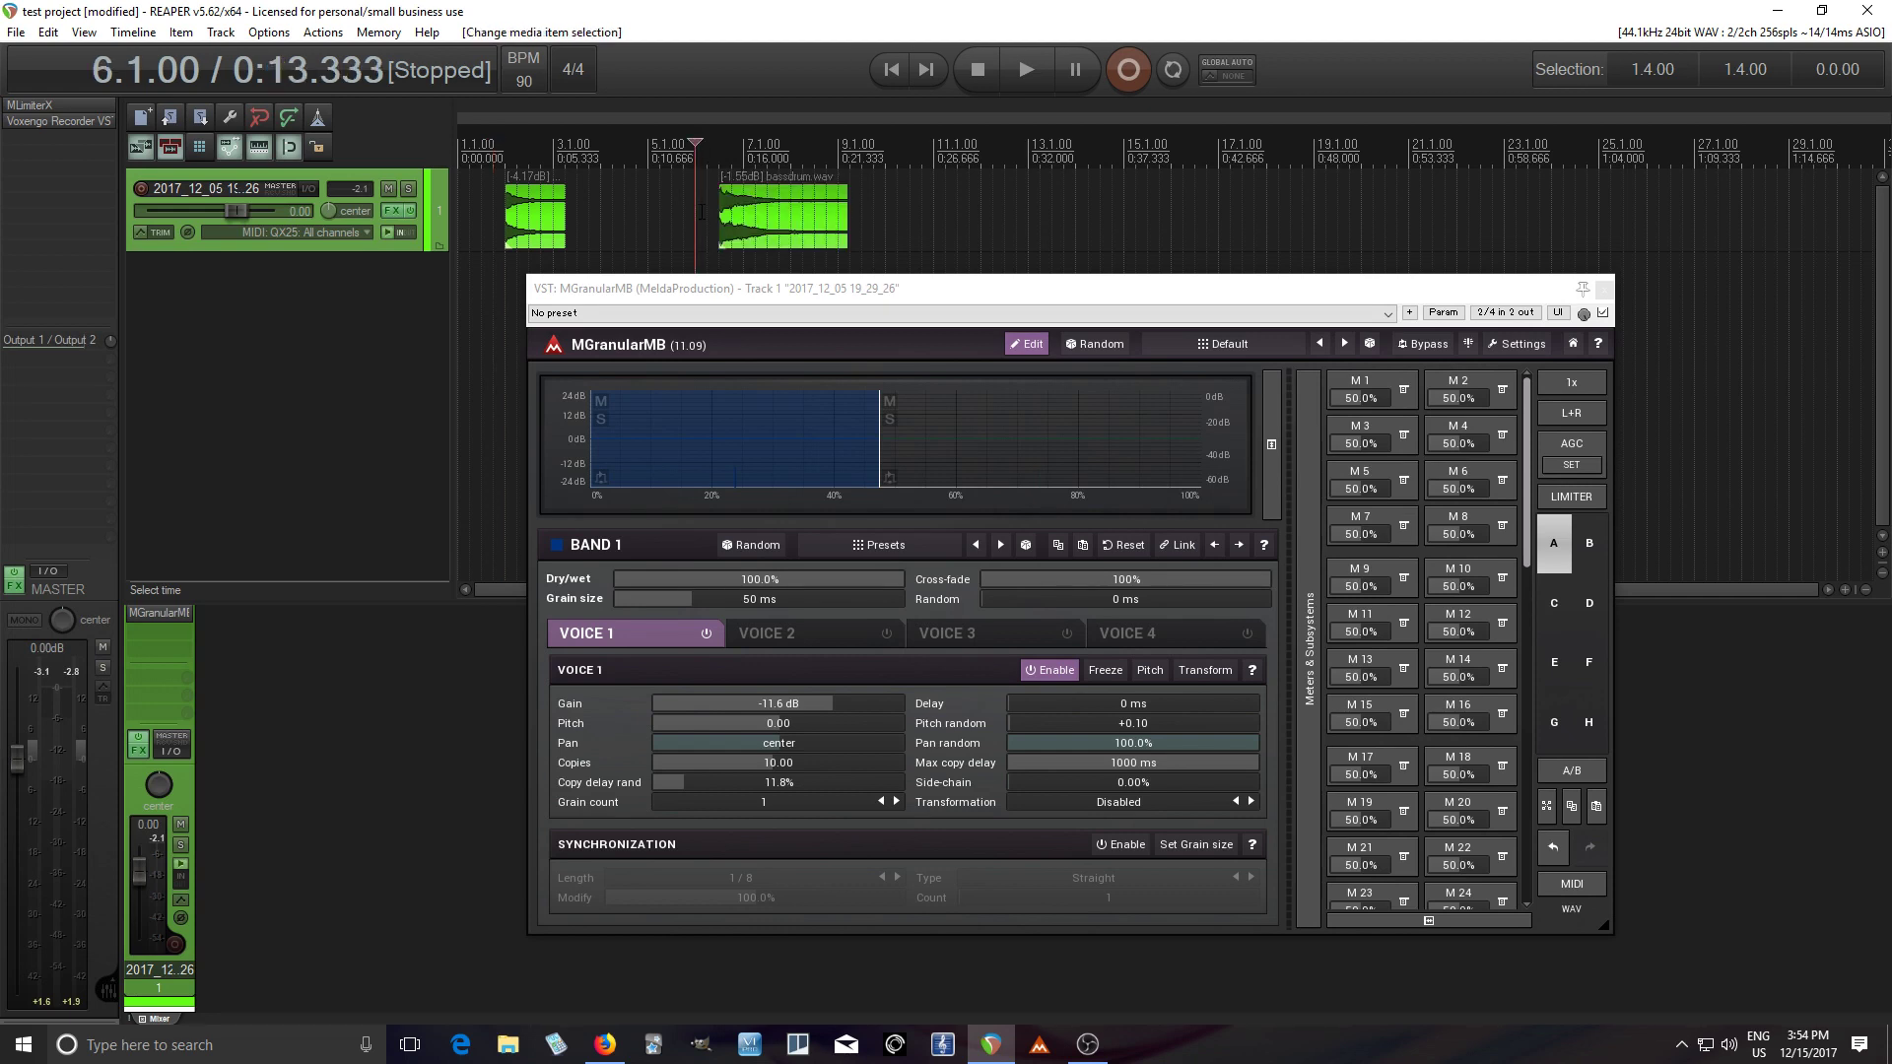
left_click(1030, 81)
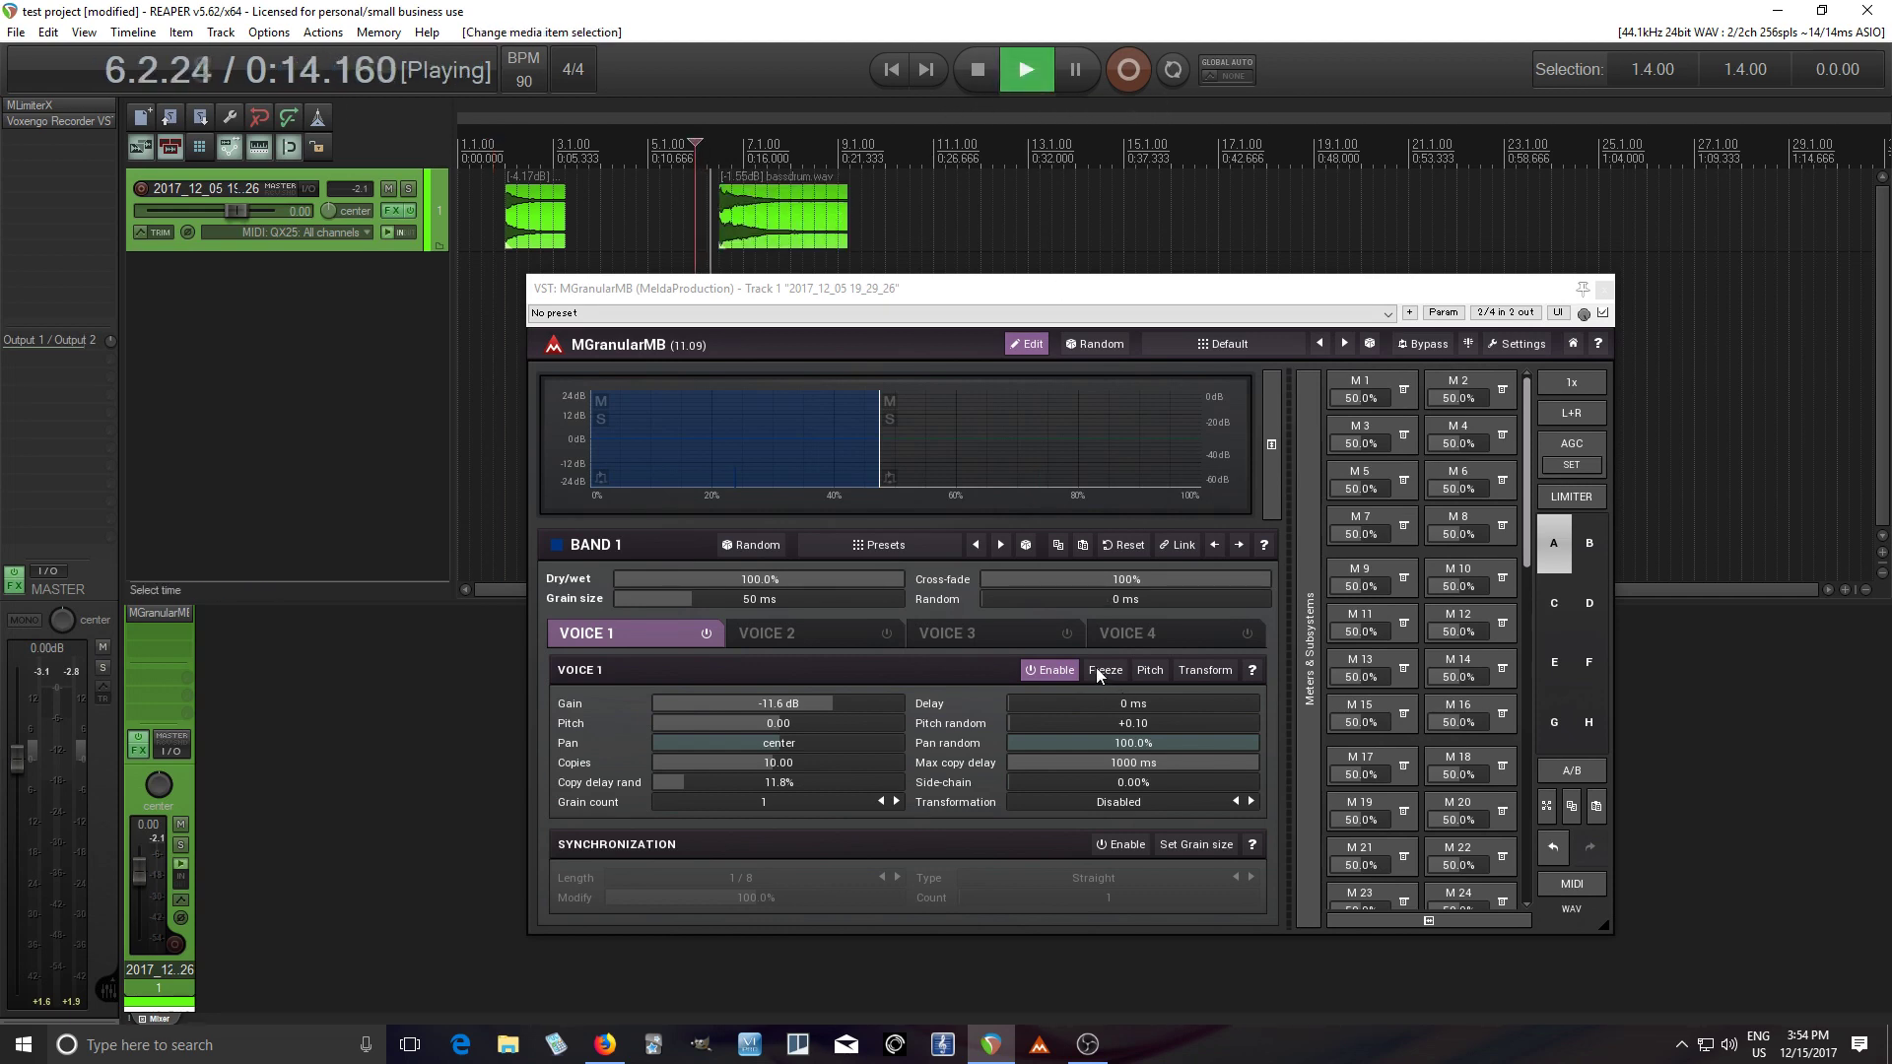
left_click(1098, 671)
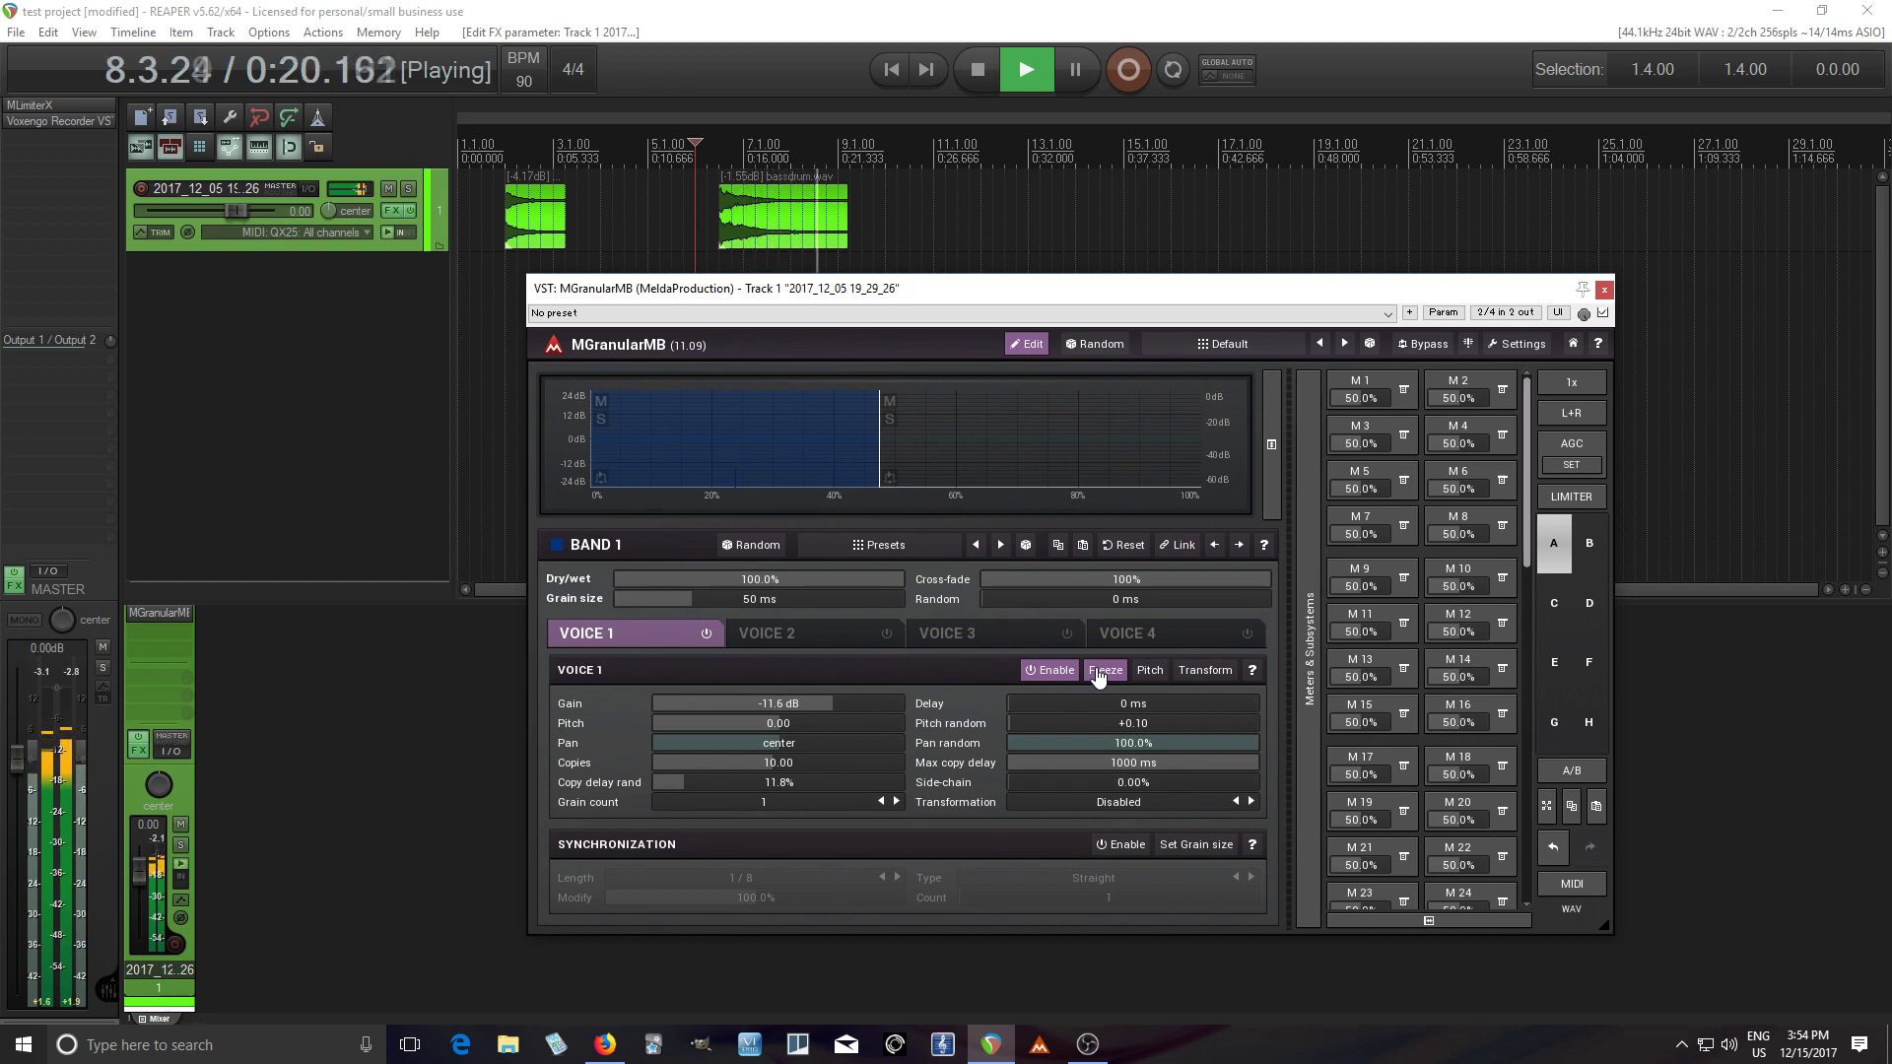
key("space")
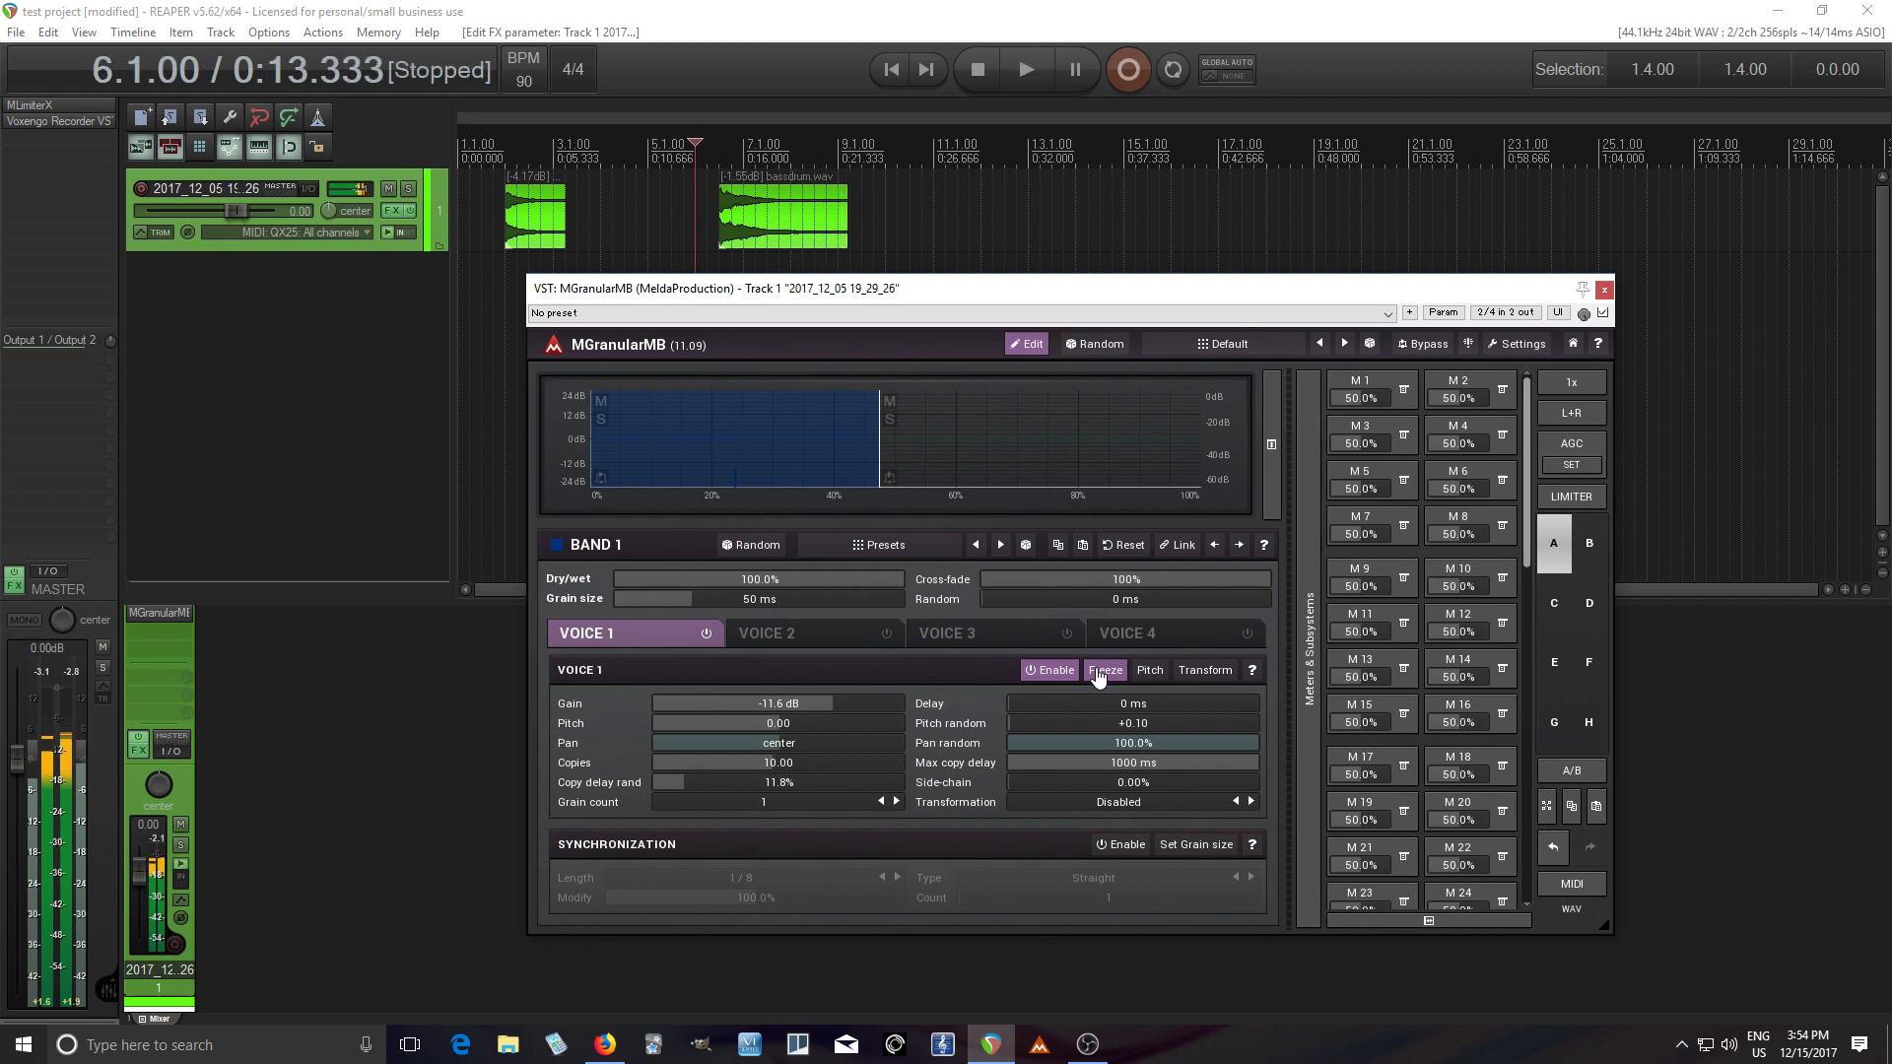
left_click(980, 68)
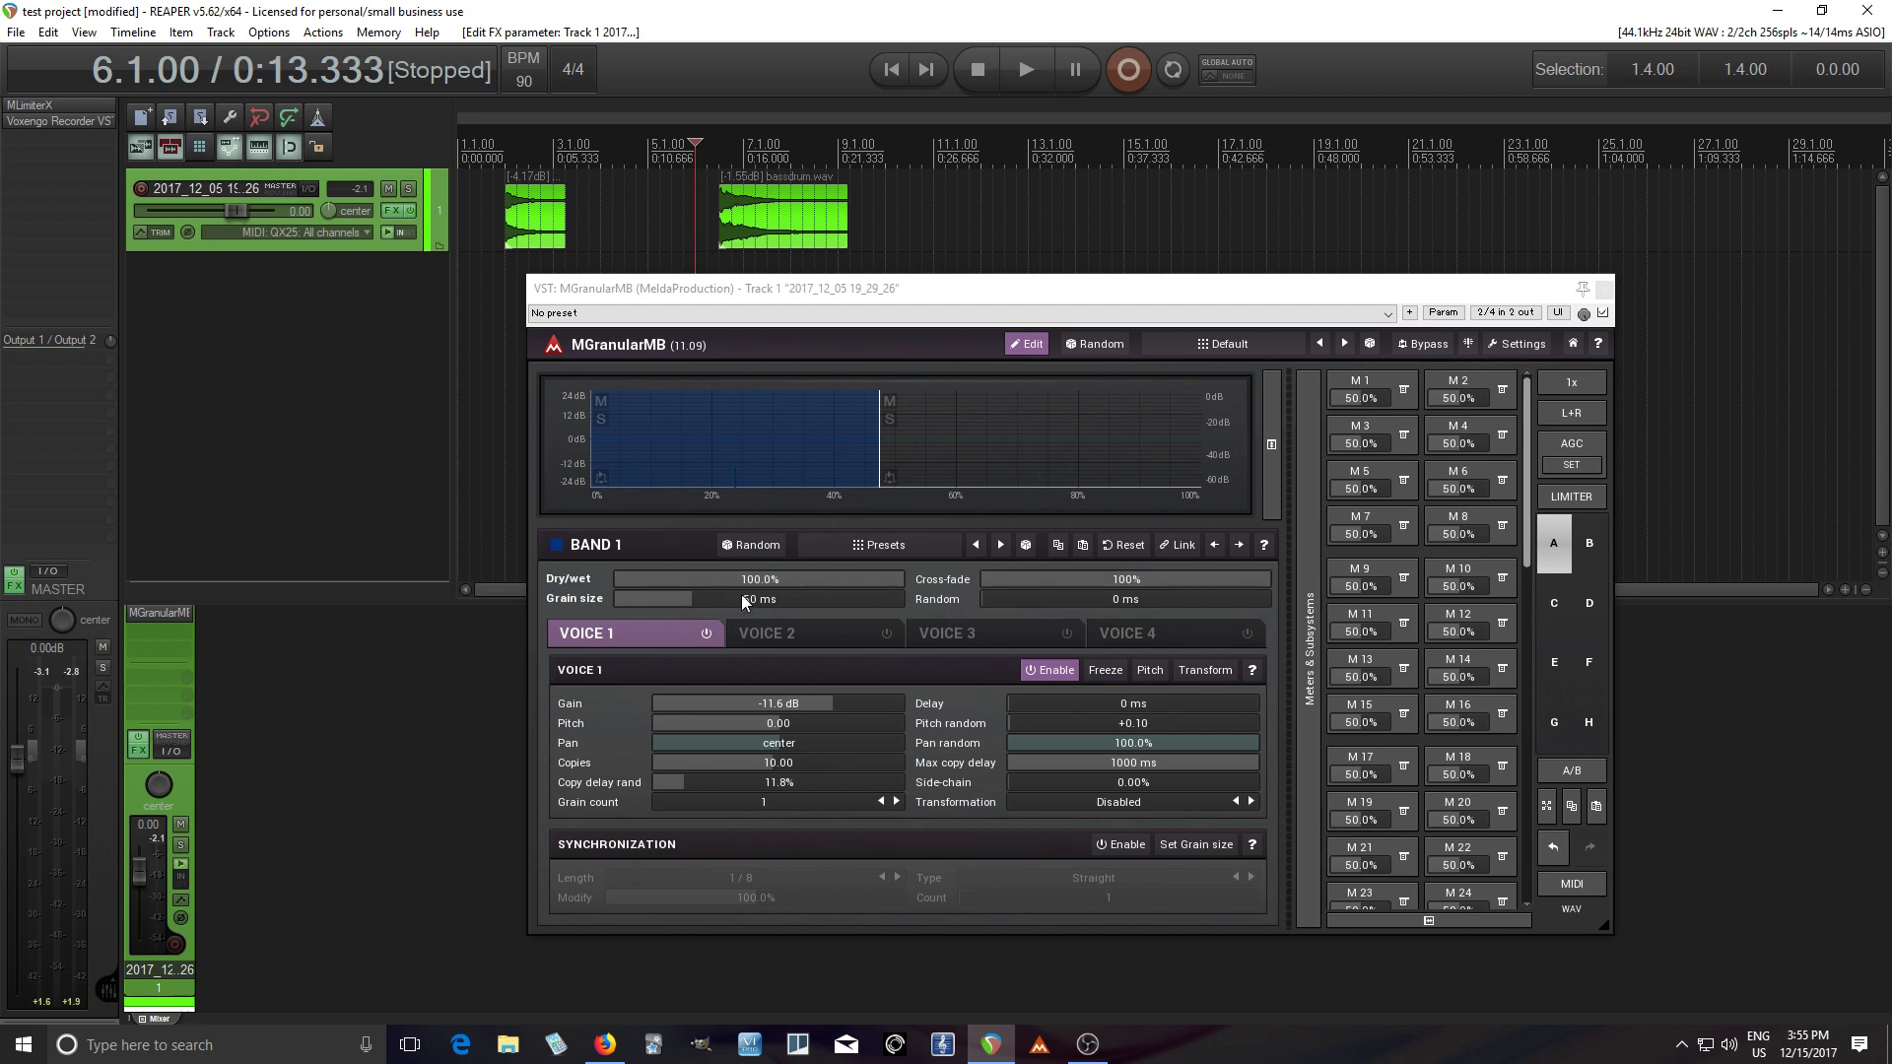
Step: Turn off Voice 1 and extend the band split to the full 100% range
left_click(706, 634)
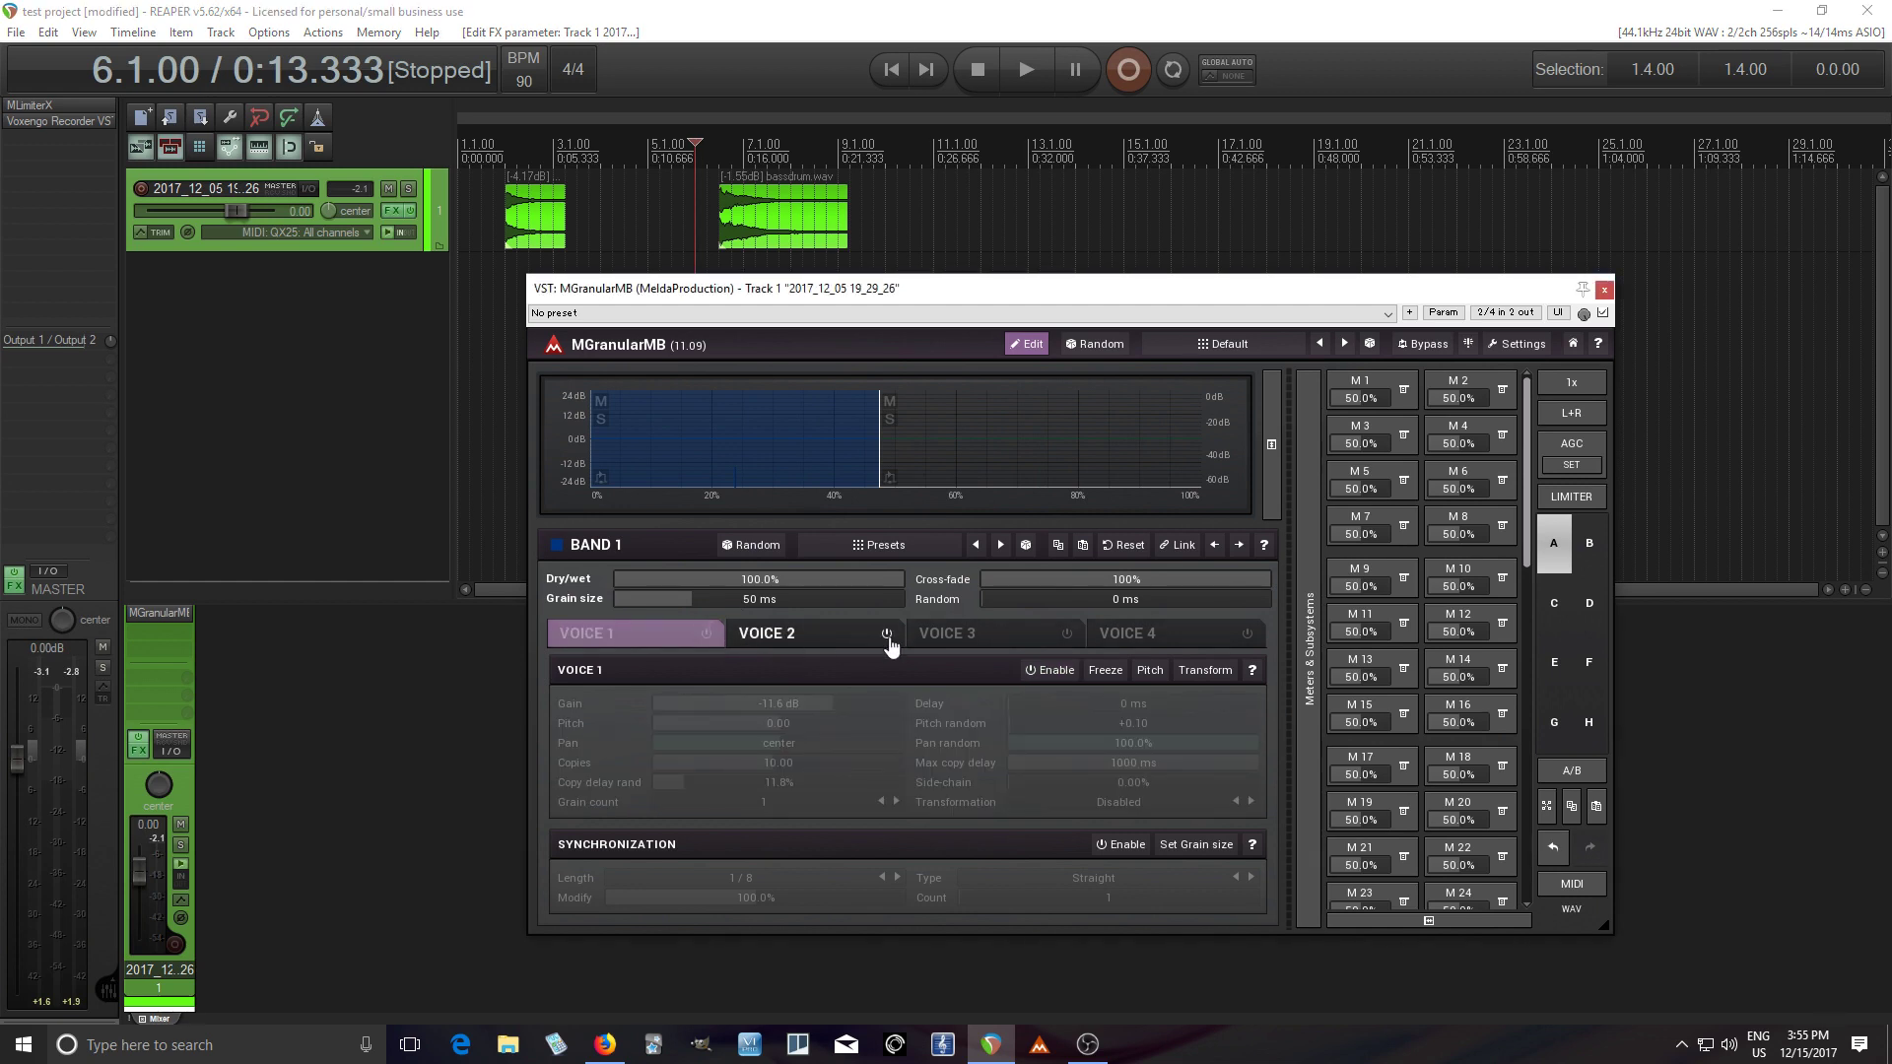
left_click_drag(875, 453, 1163, 458)
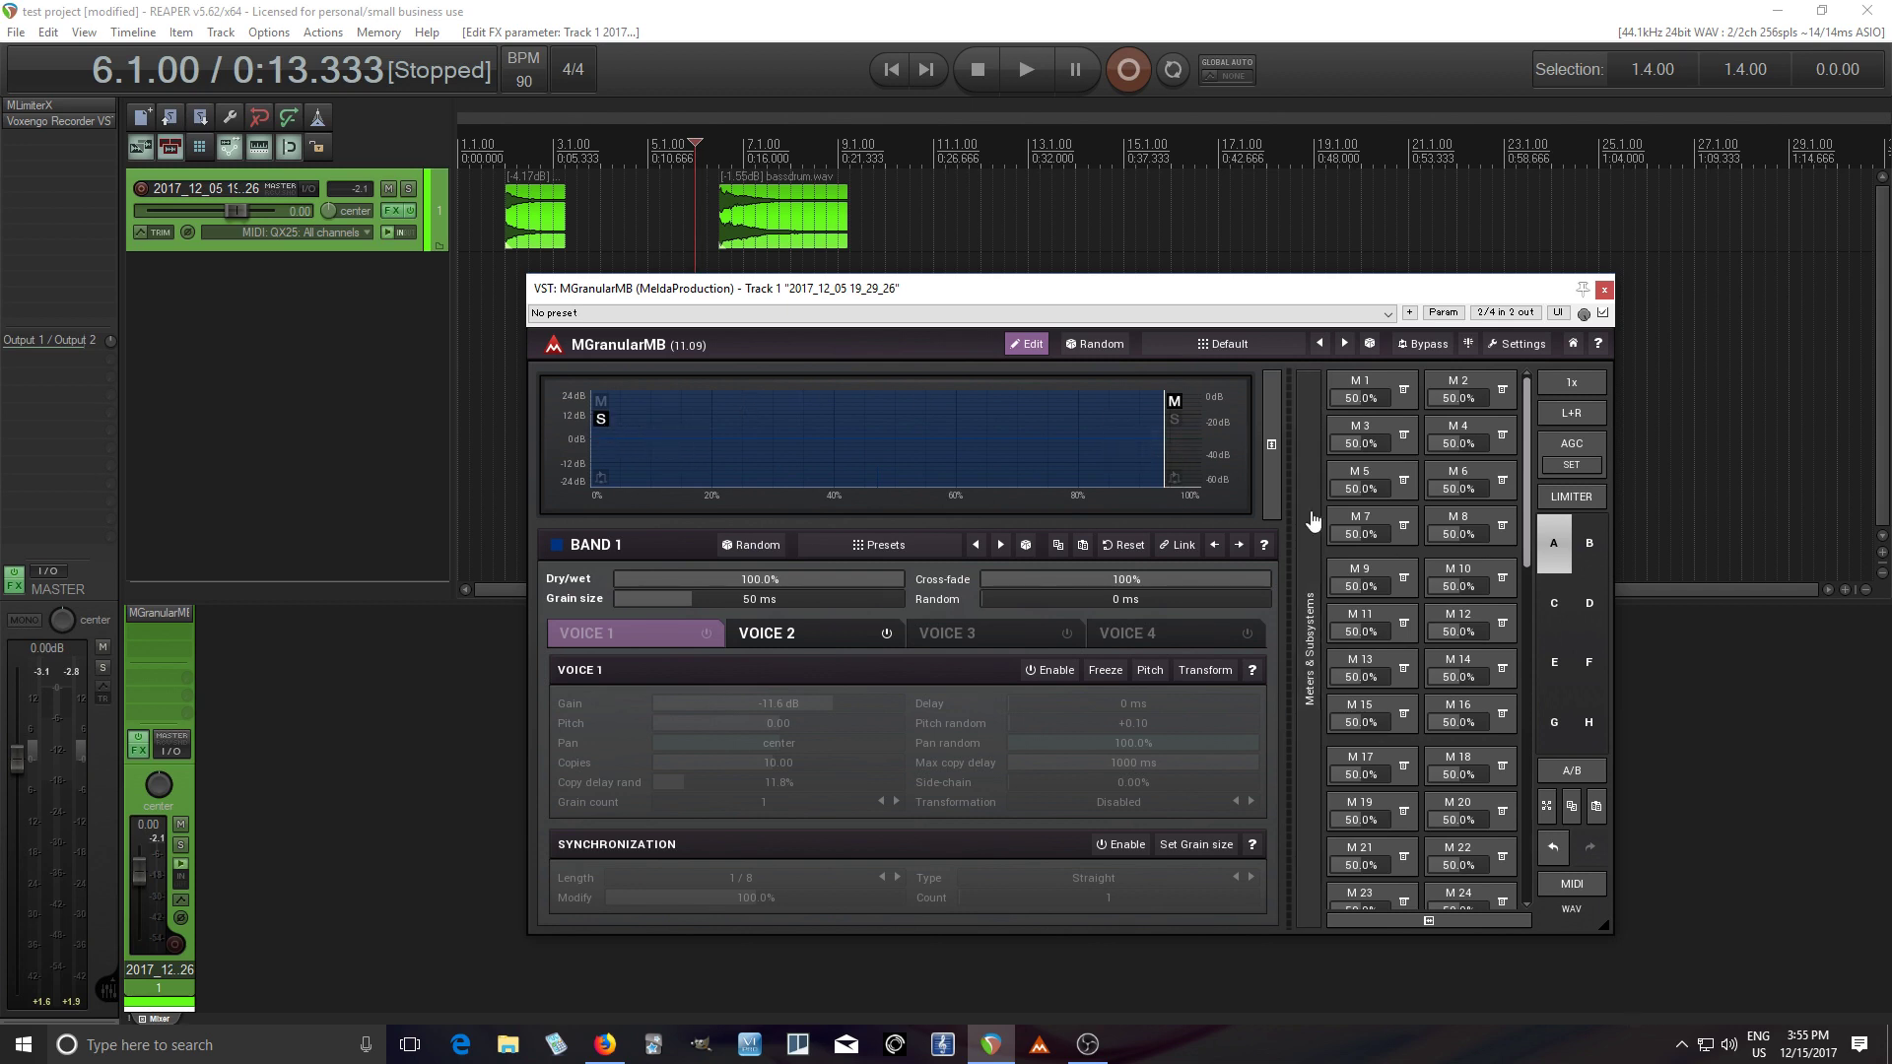
left_click_drag(1163, 442, 1201, 443)
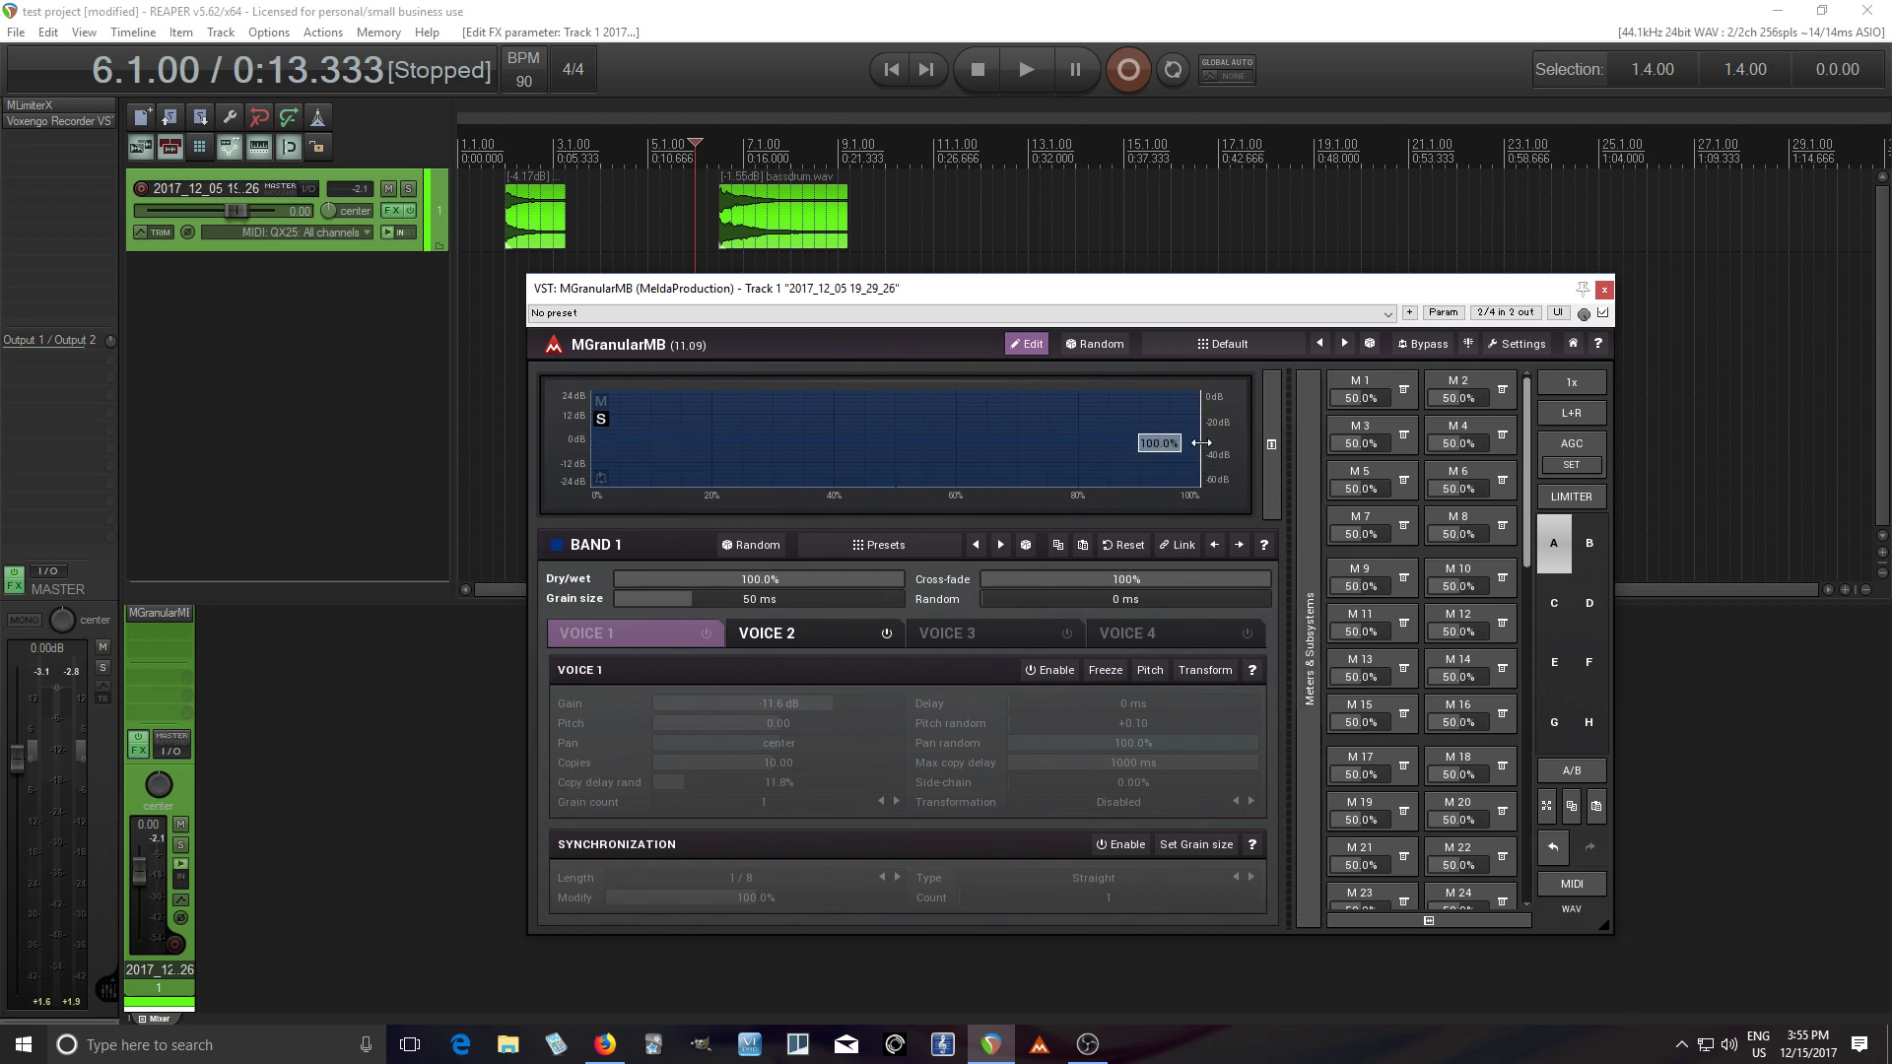
Step: Shrink Voice 2's grain size to a very small value and audition from 1.4.00
left_click(812, 628)
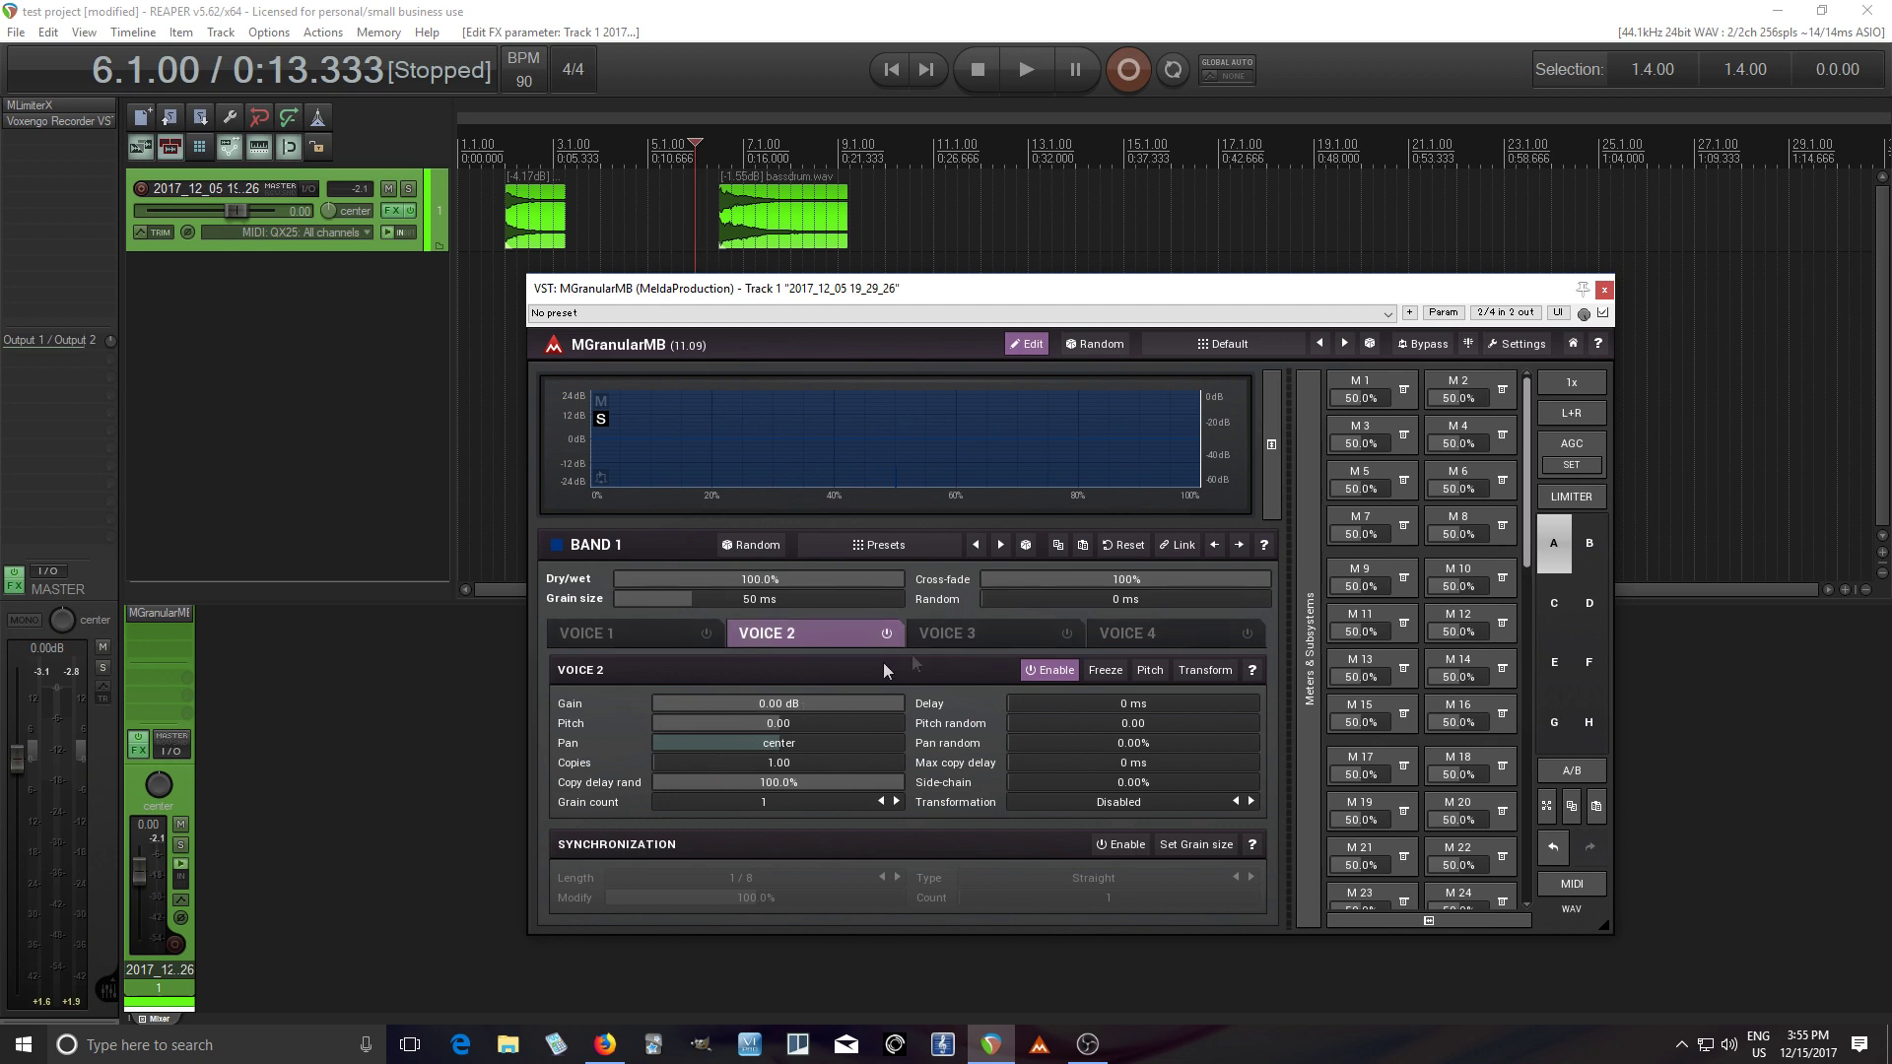
left_click(498, 199)
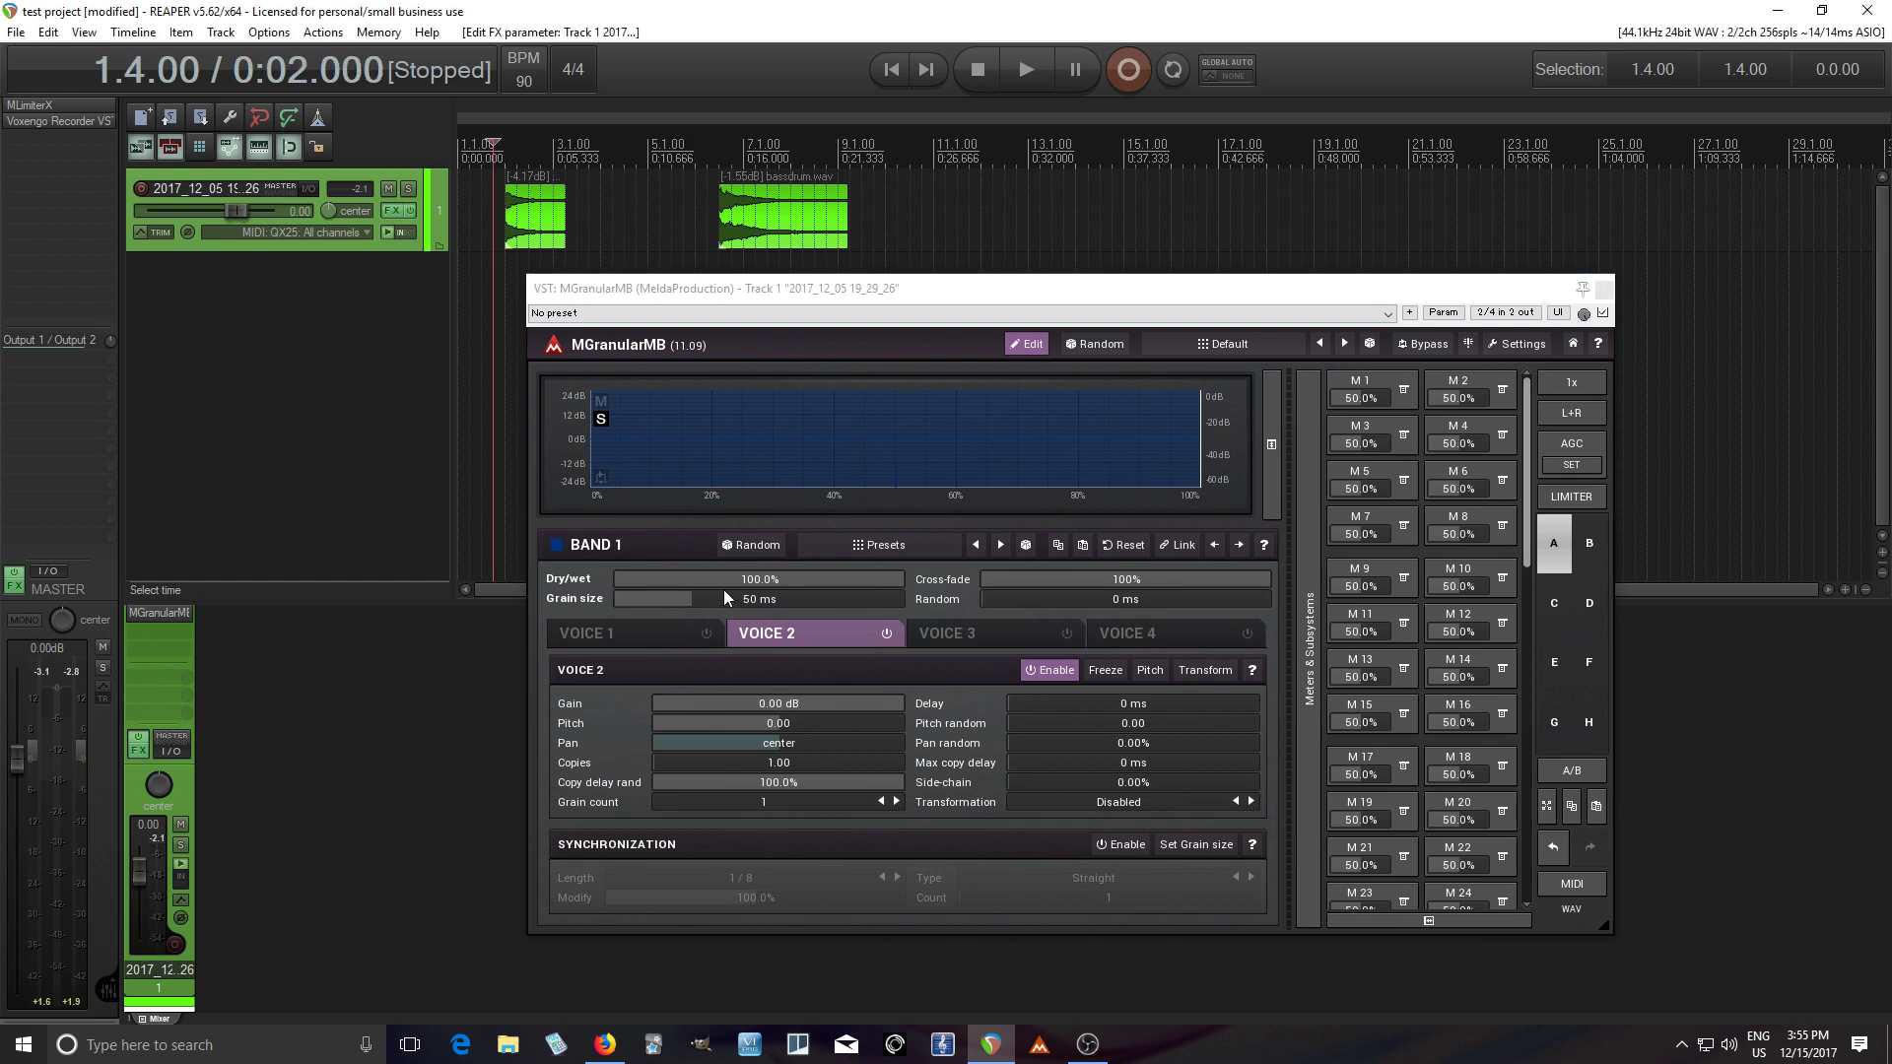
left_click_drag(723, 596, 680, 595)
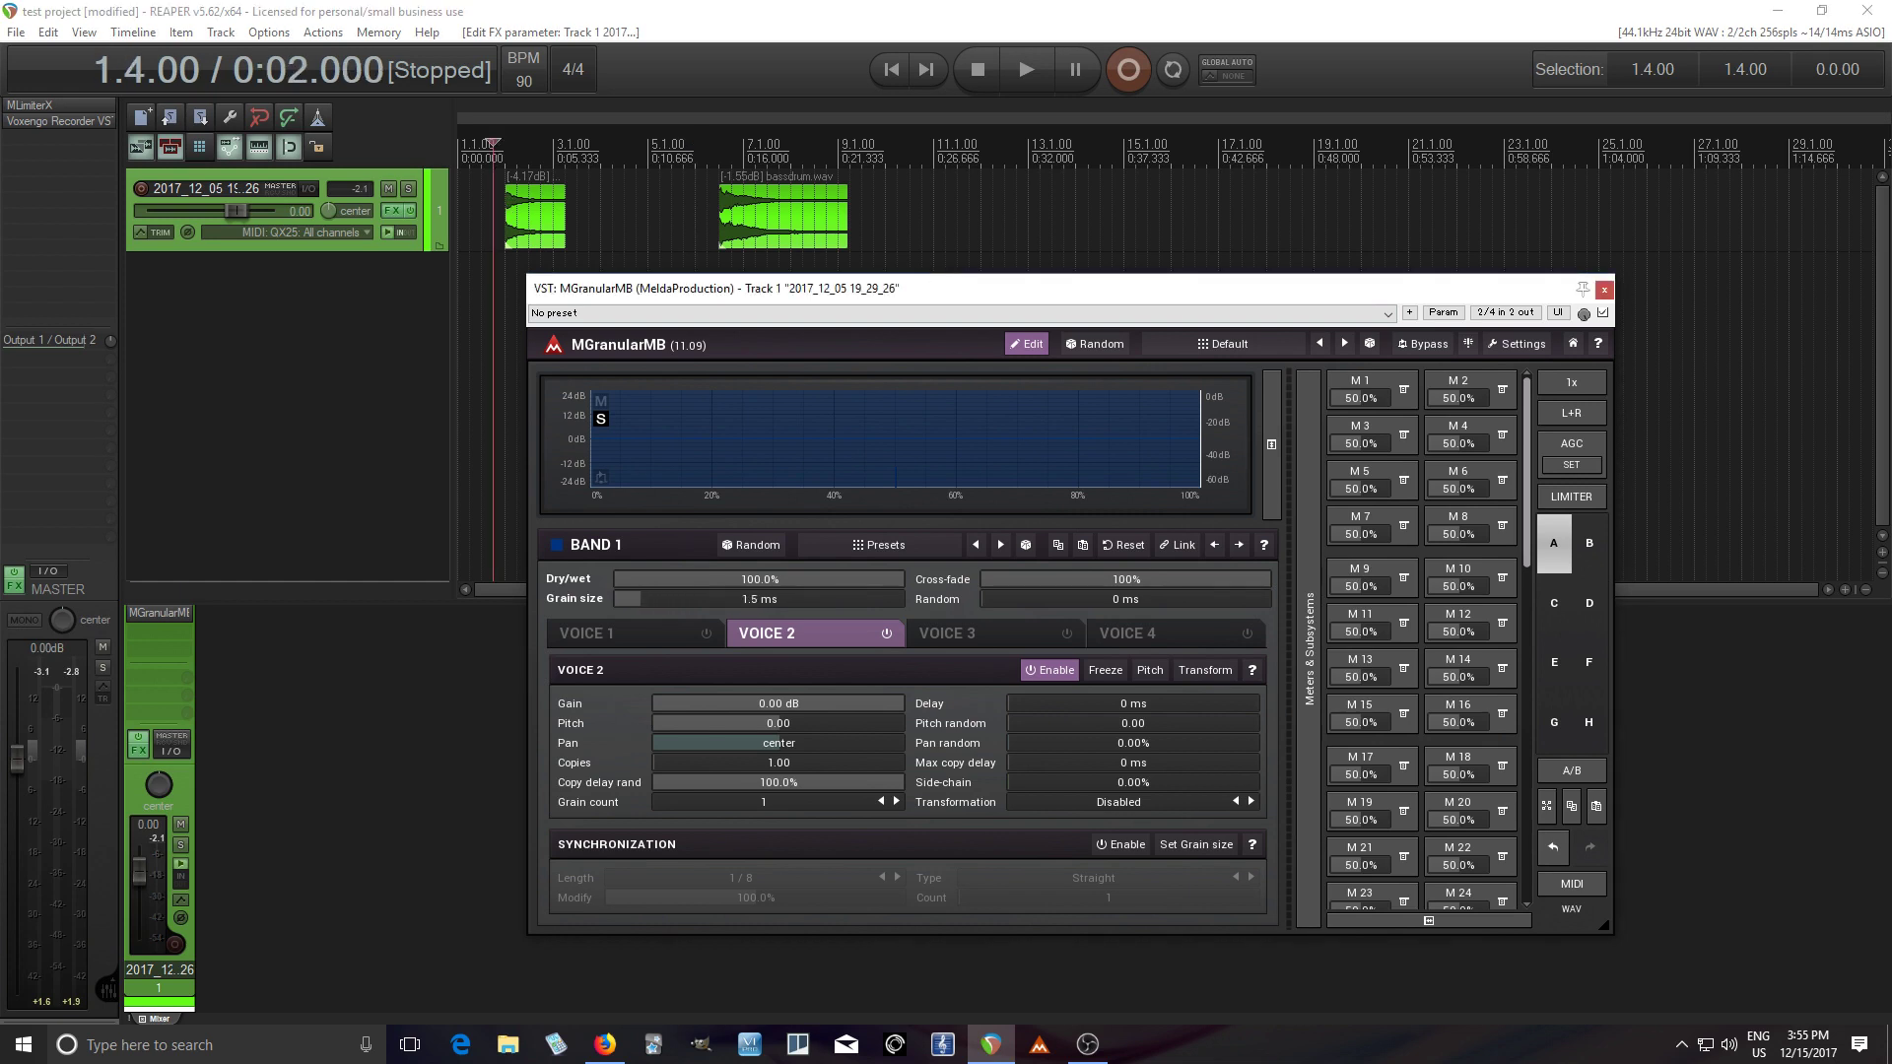
left_click(1029, 63)
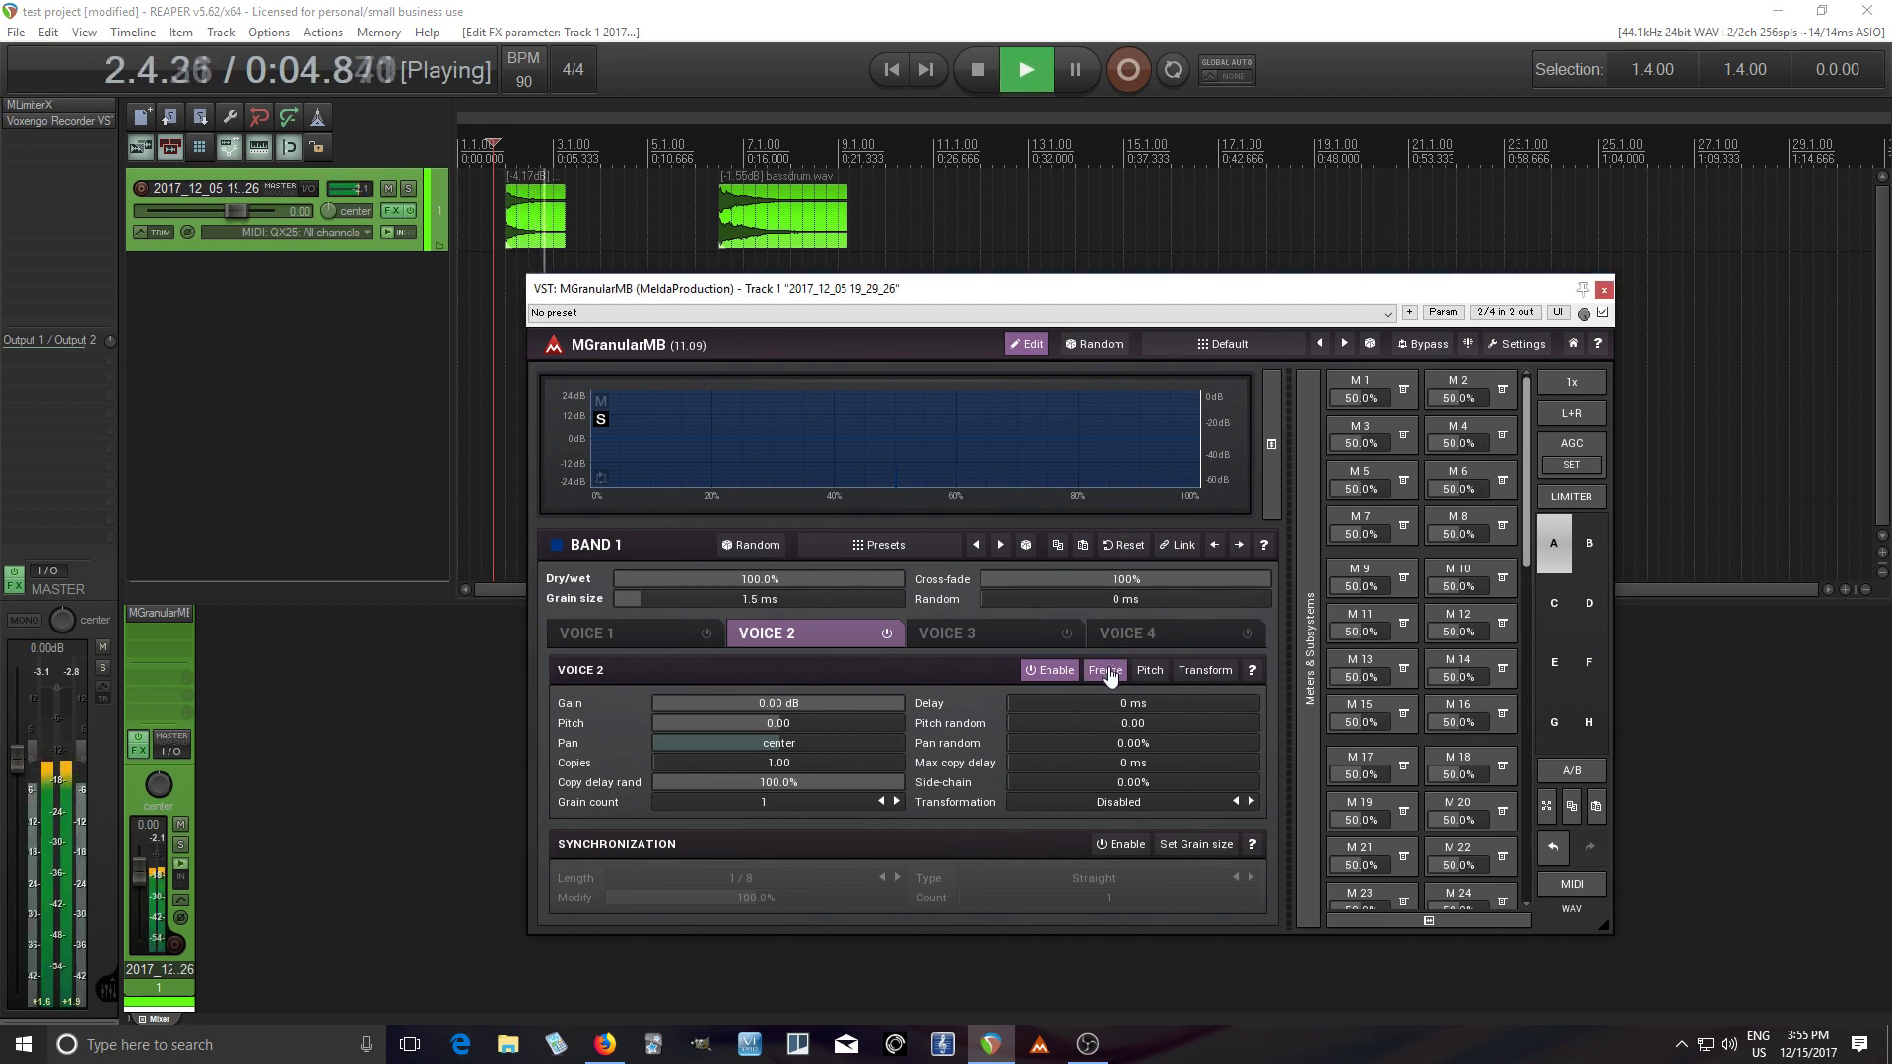
left_click(976, 67)
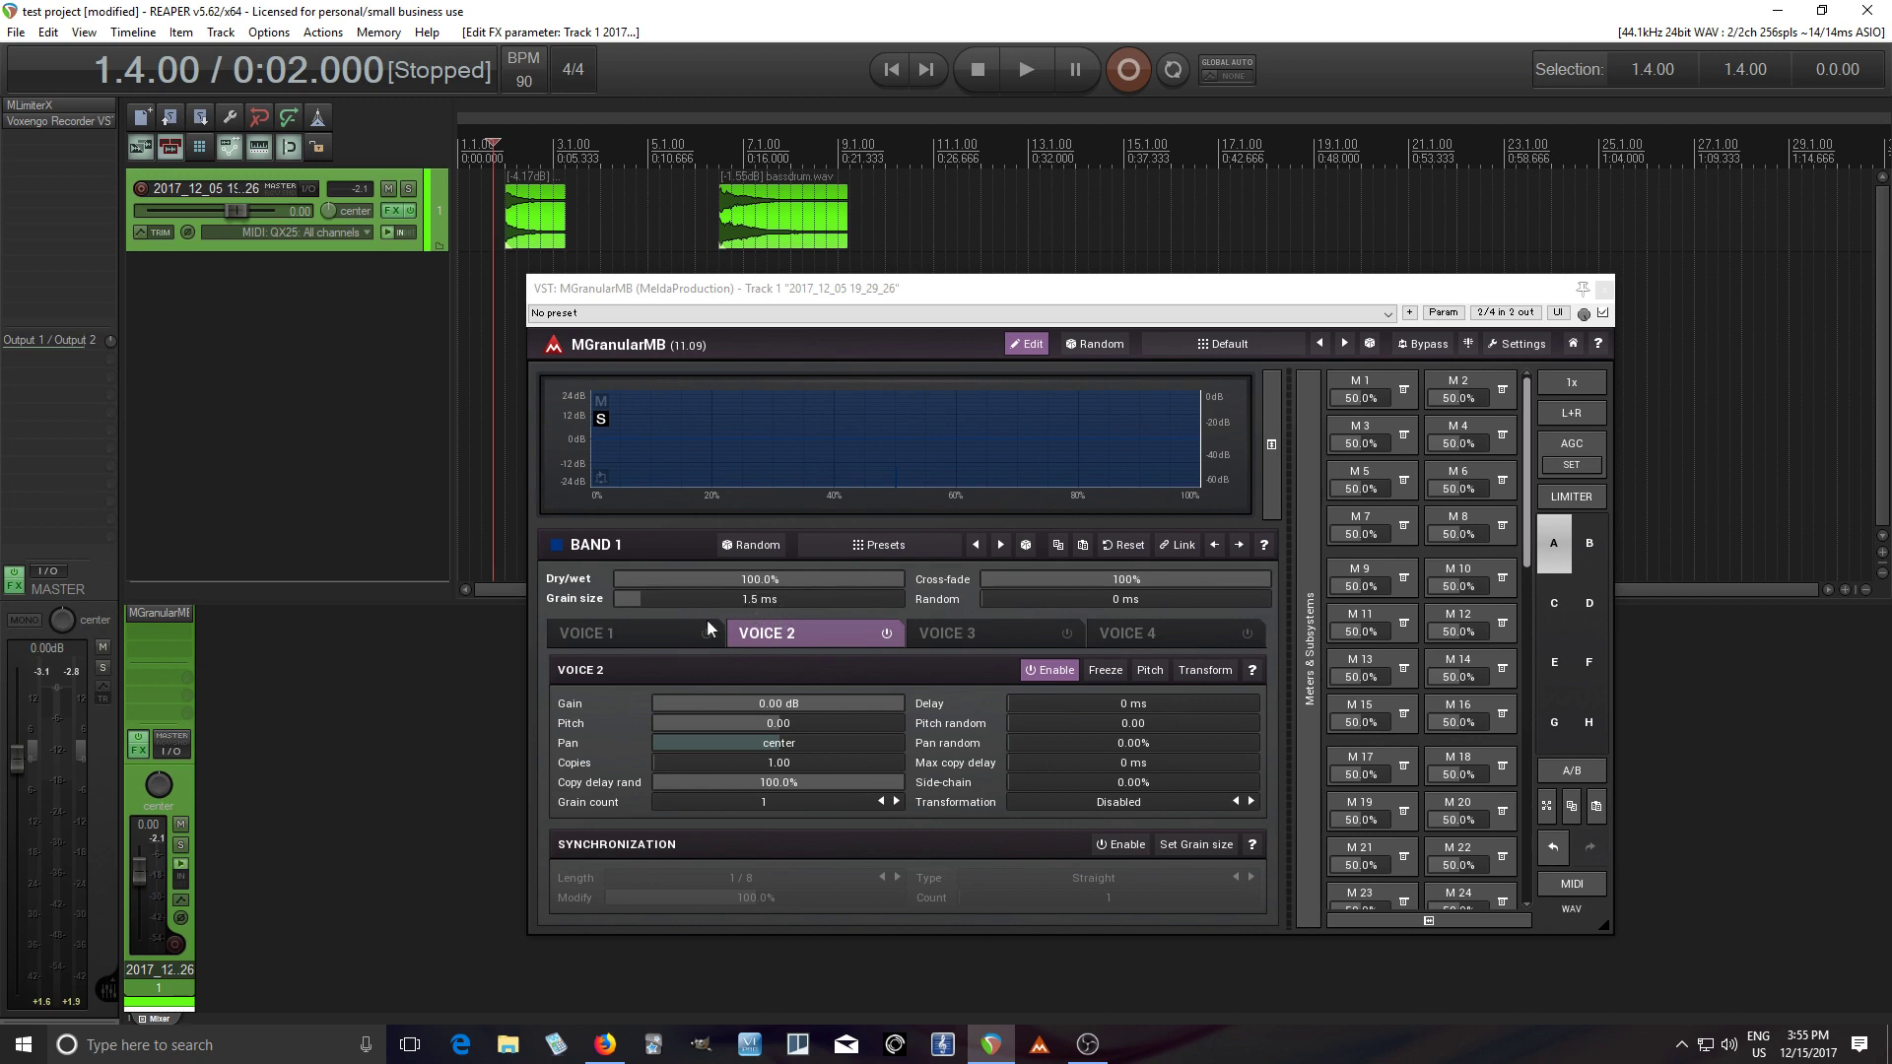
Step: Increase Voice 2's grain size slightly and audition with freeze toggled on then off
left_click_drag(694, 601, 732, 601)
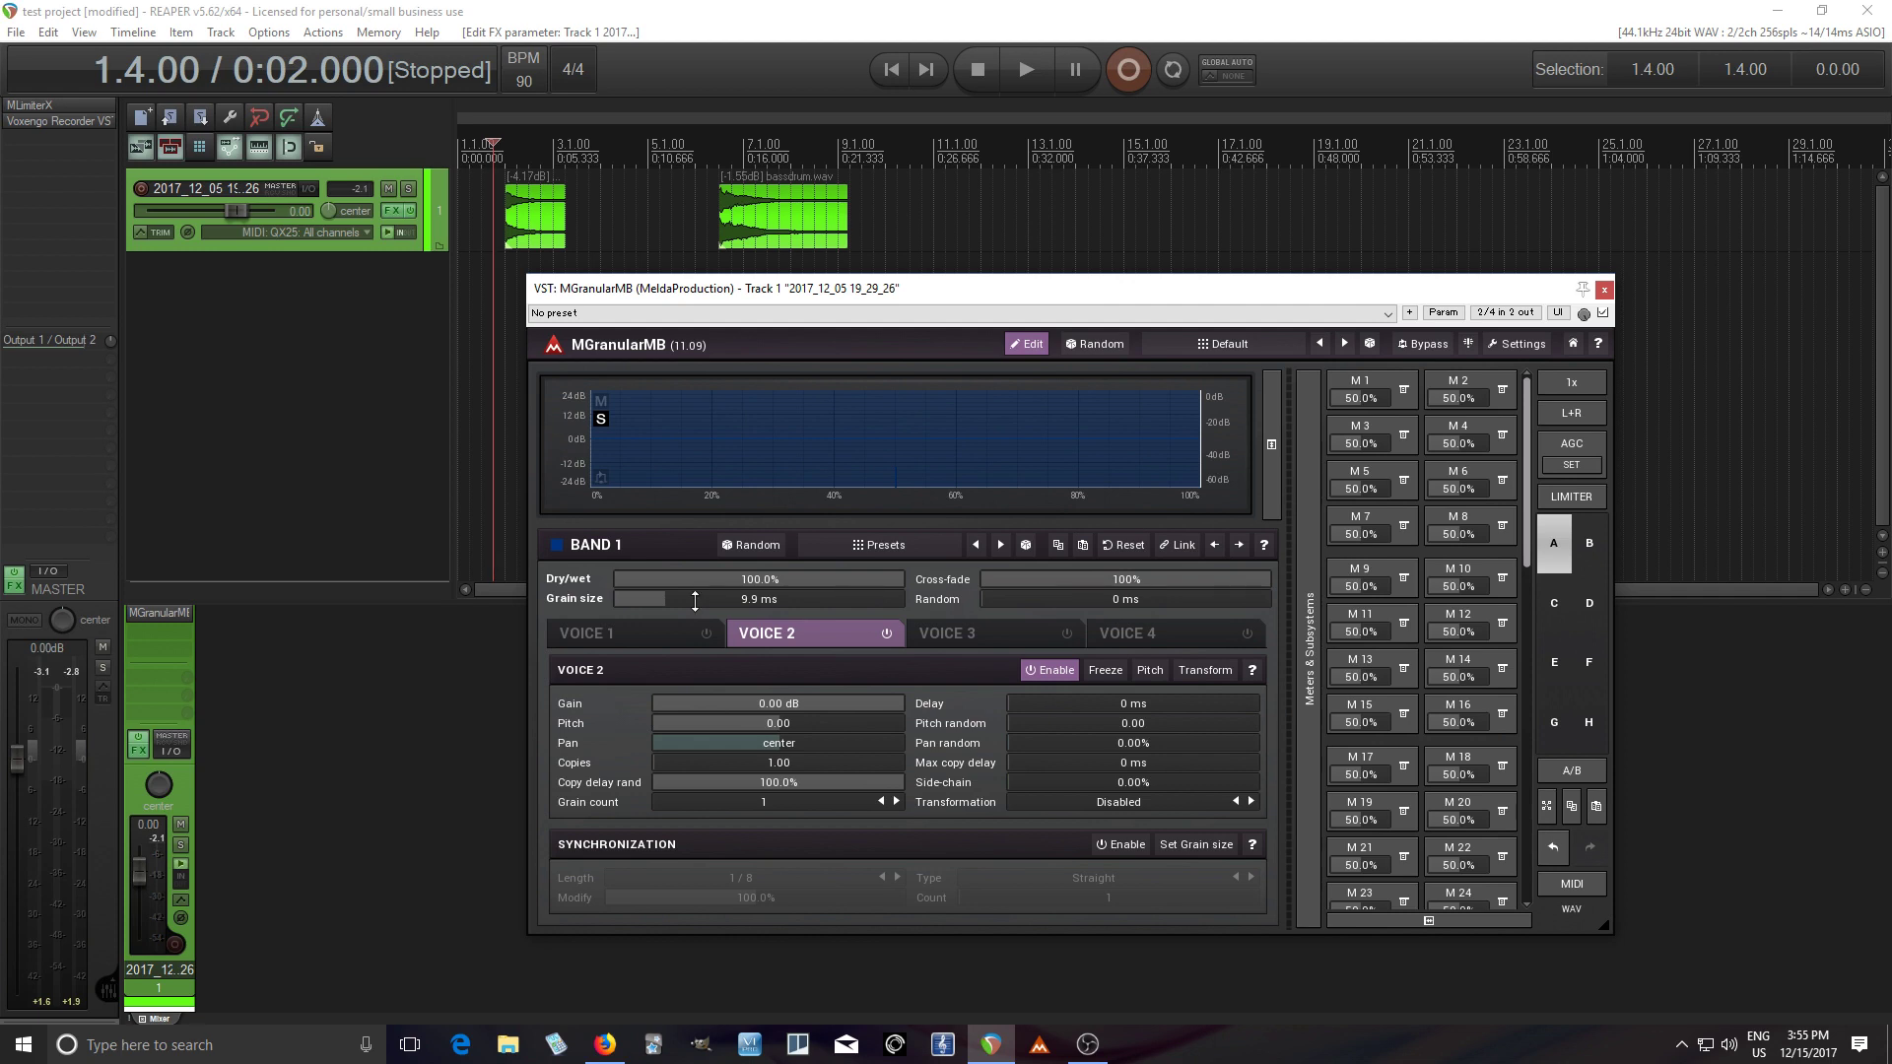
left_click(1025, 69)
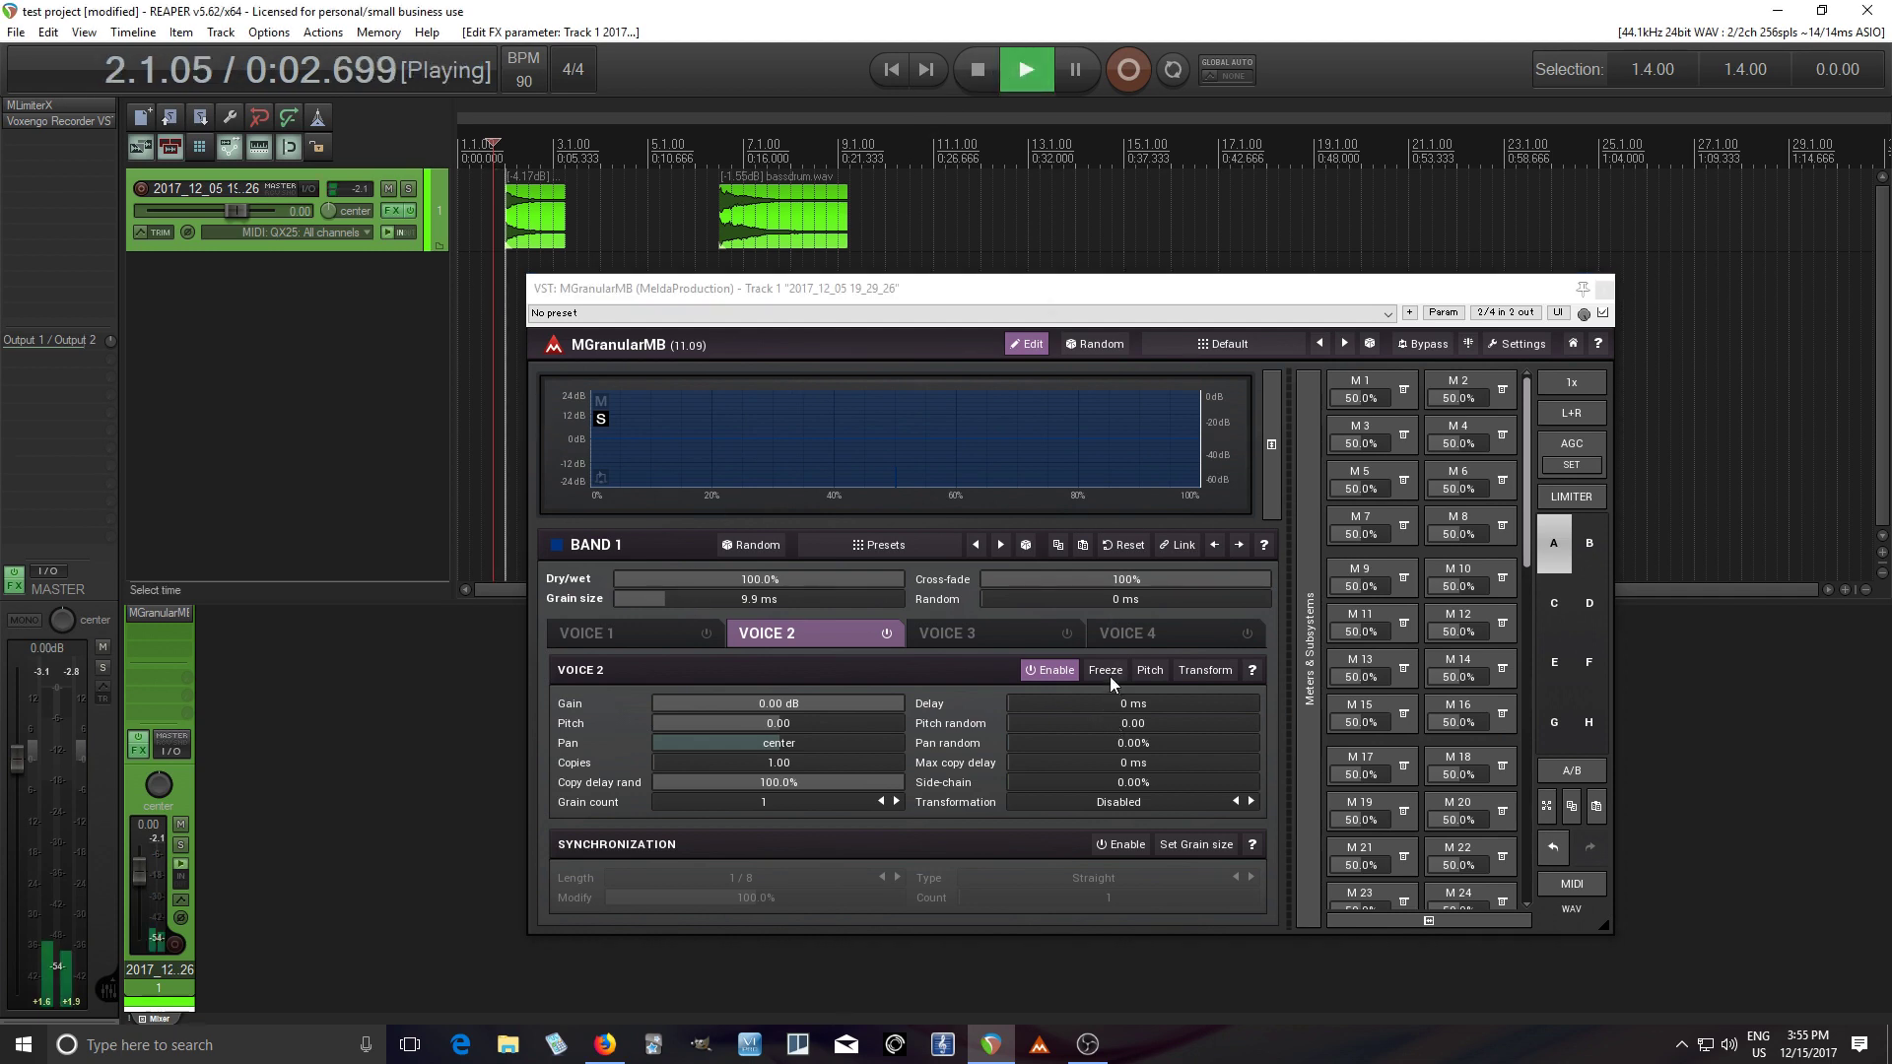
left_click(1105, 673)
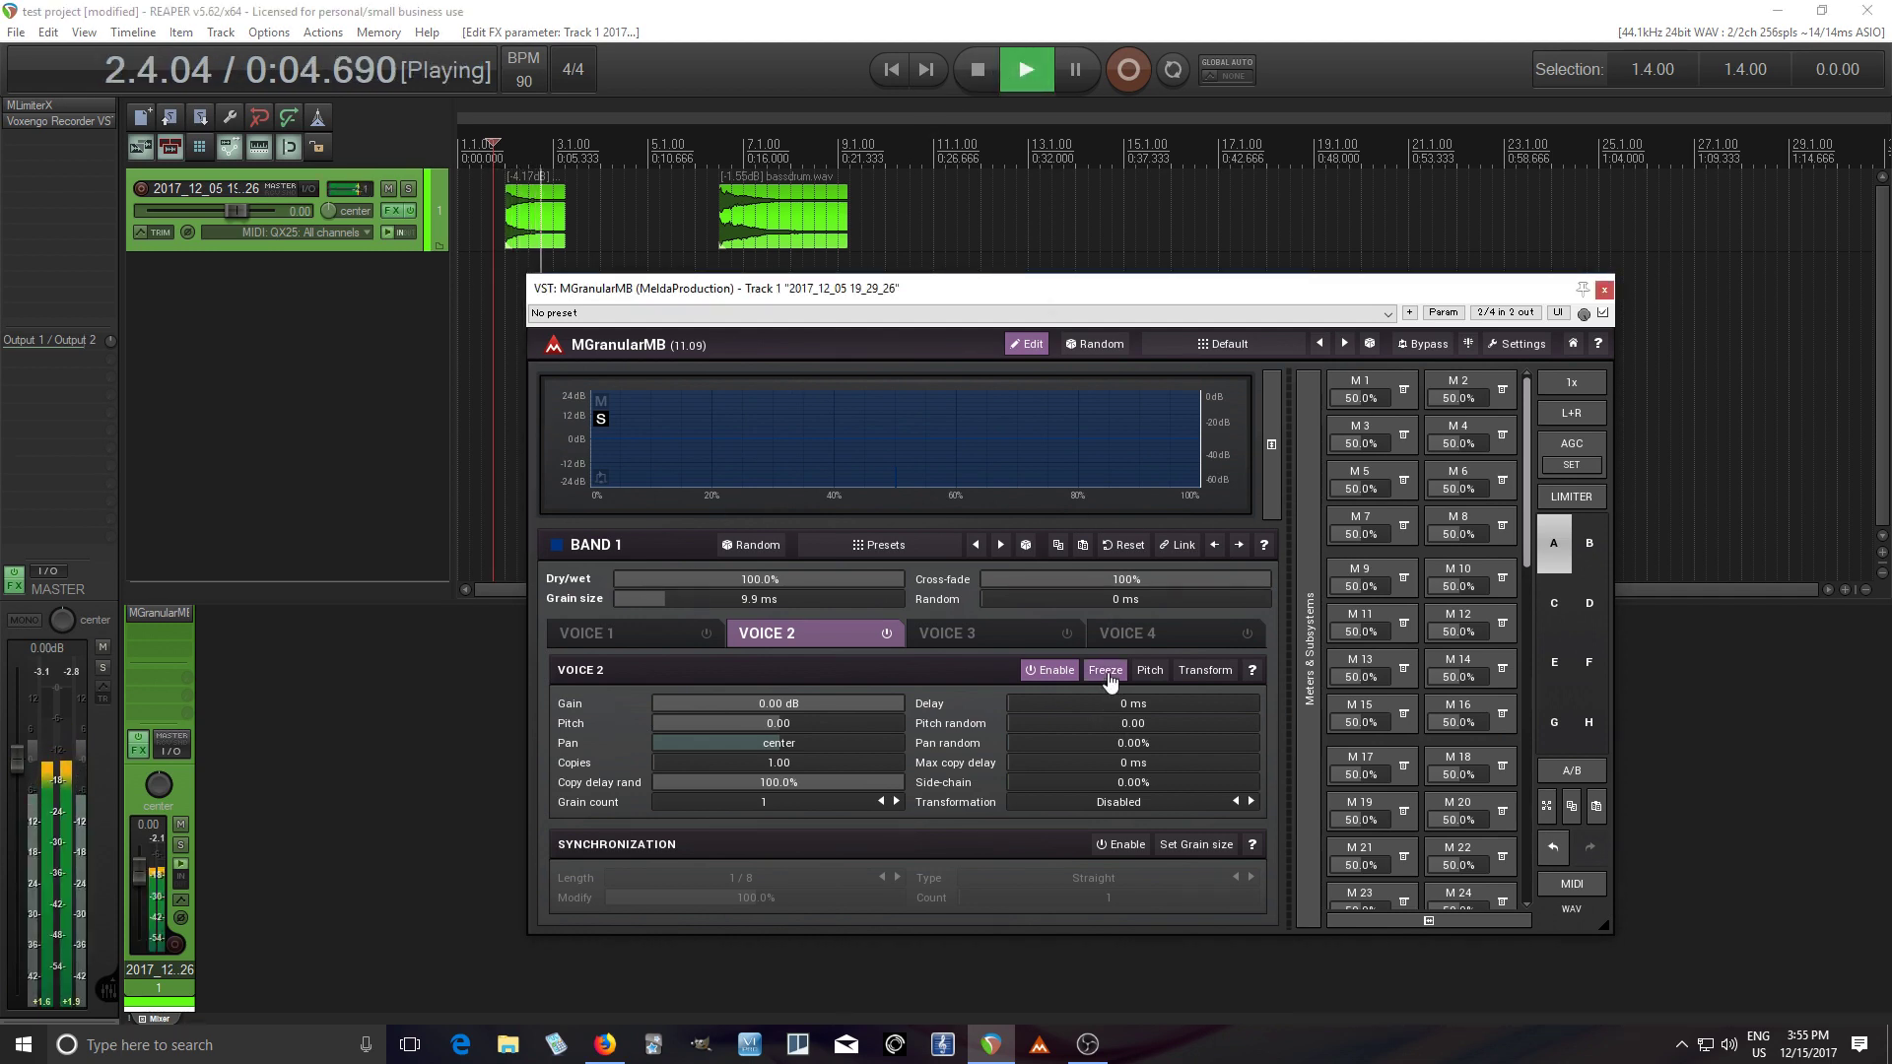
key("space")
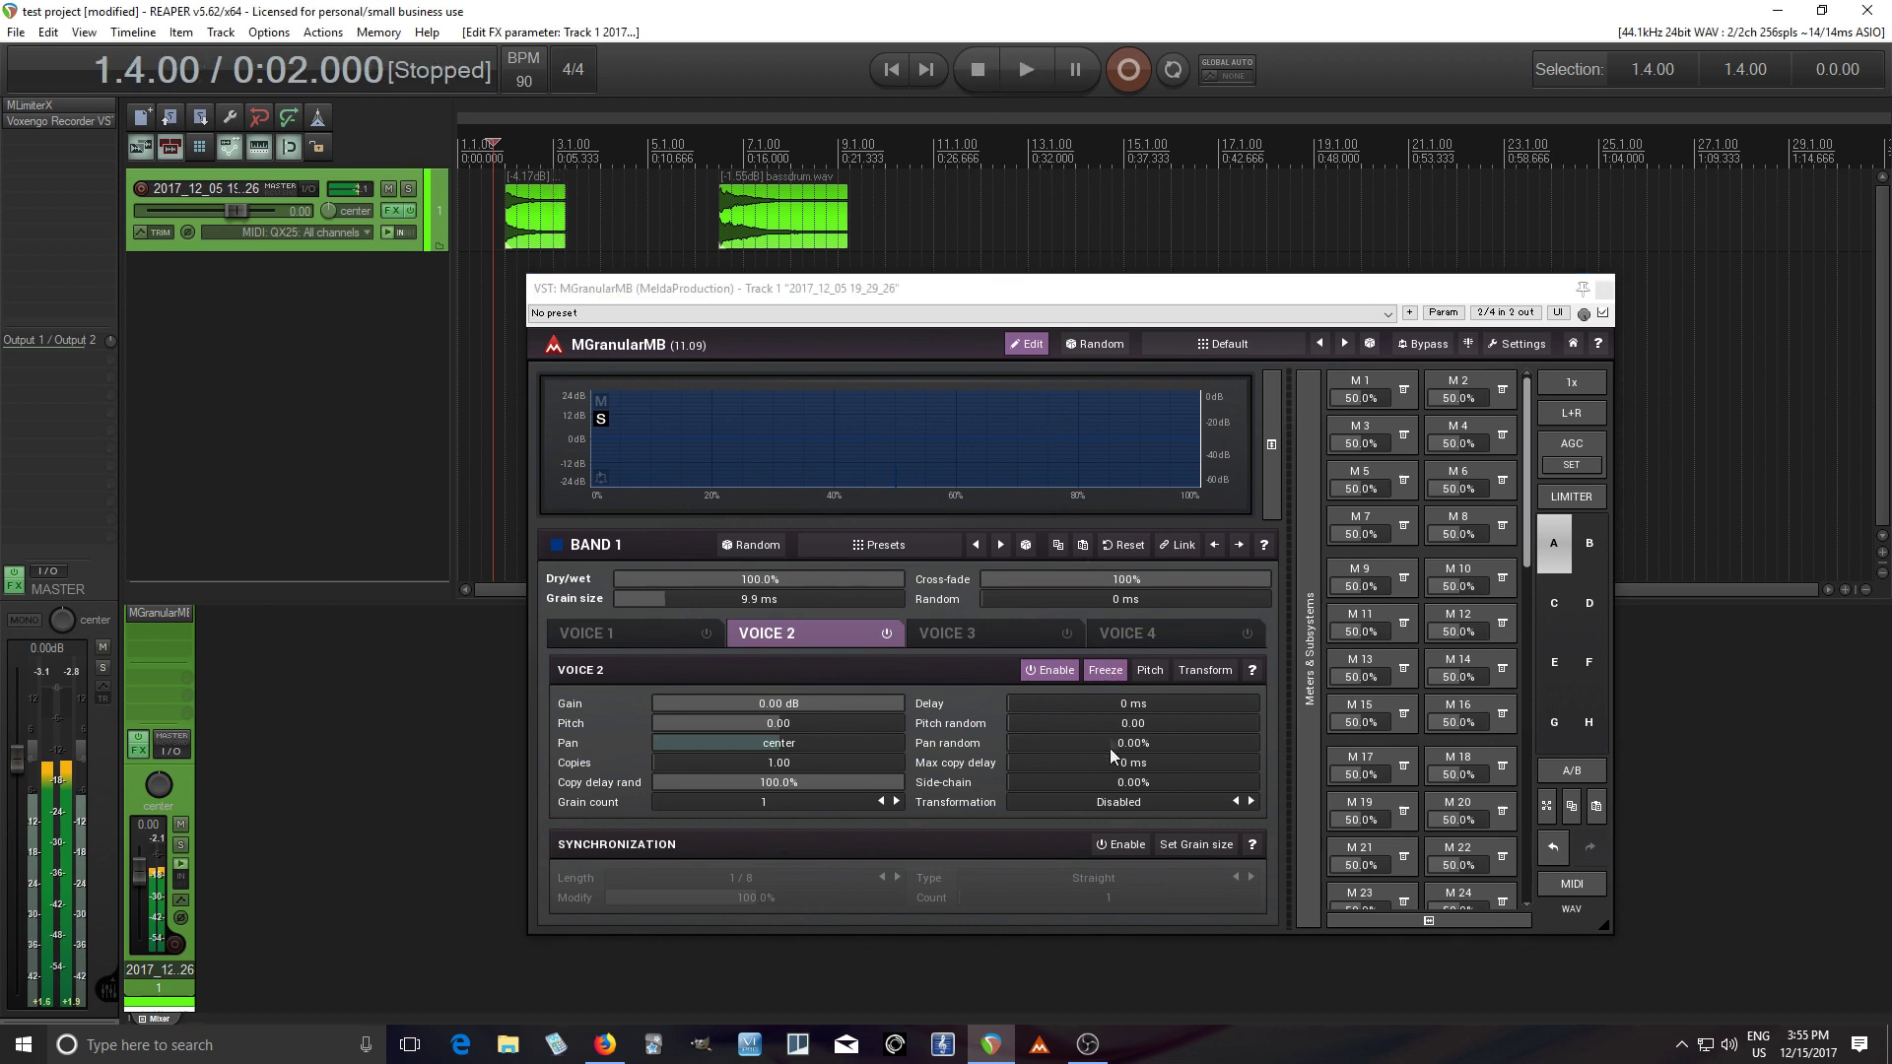
left_click(1105, 673)
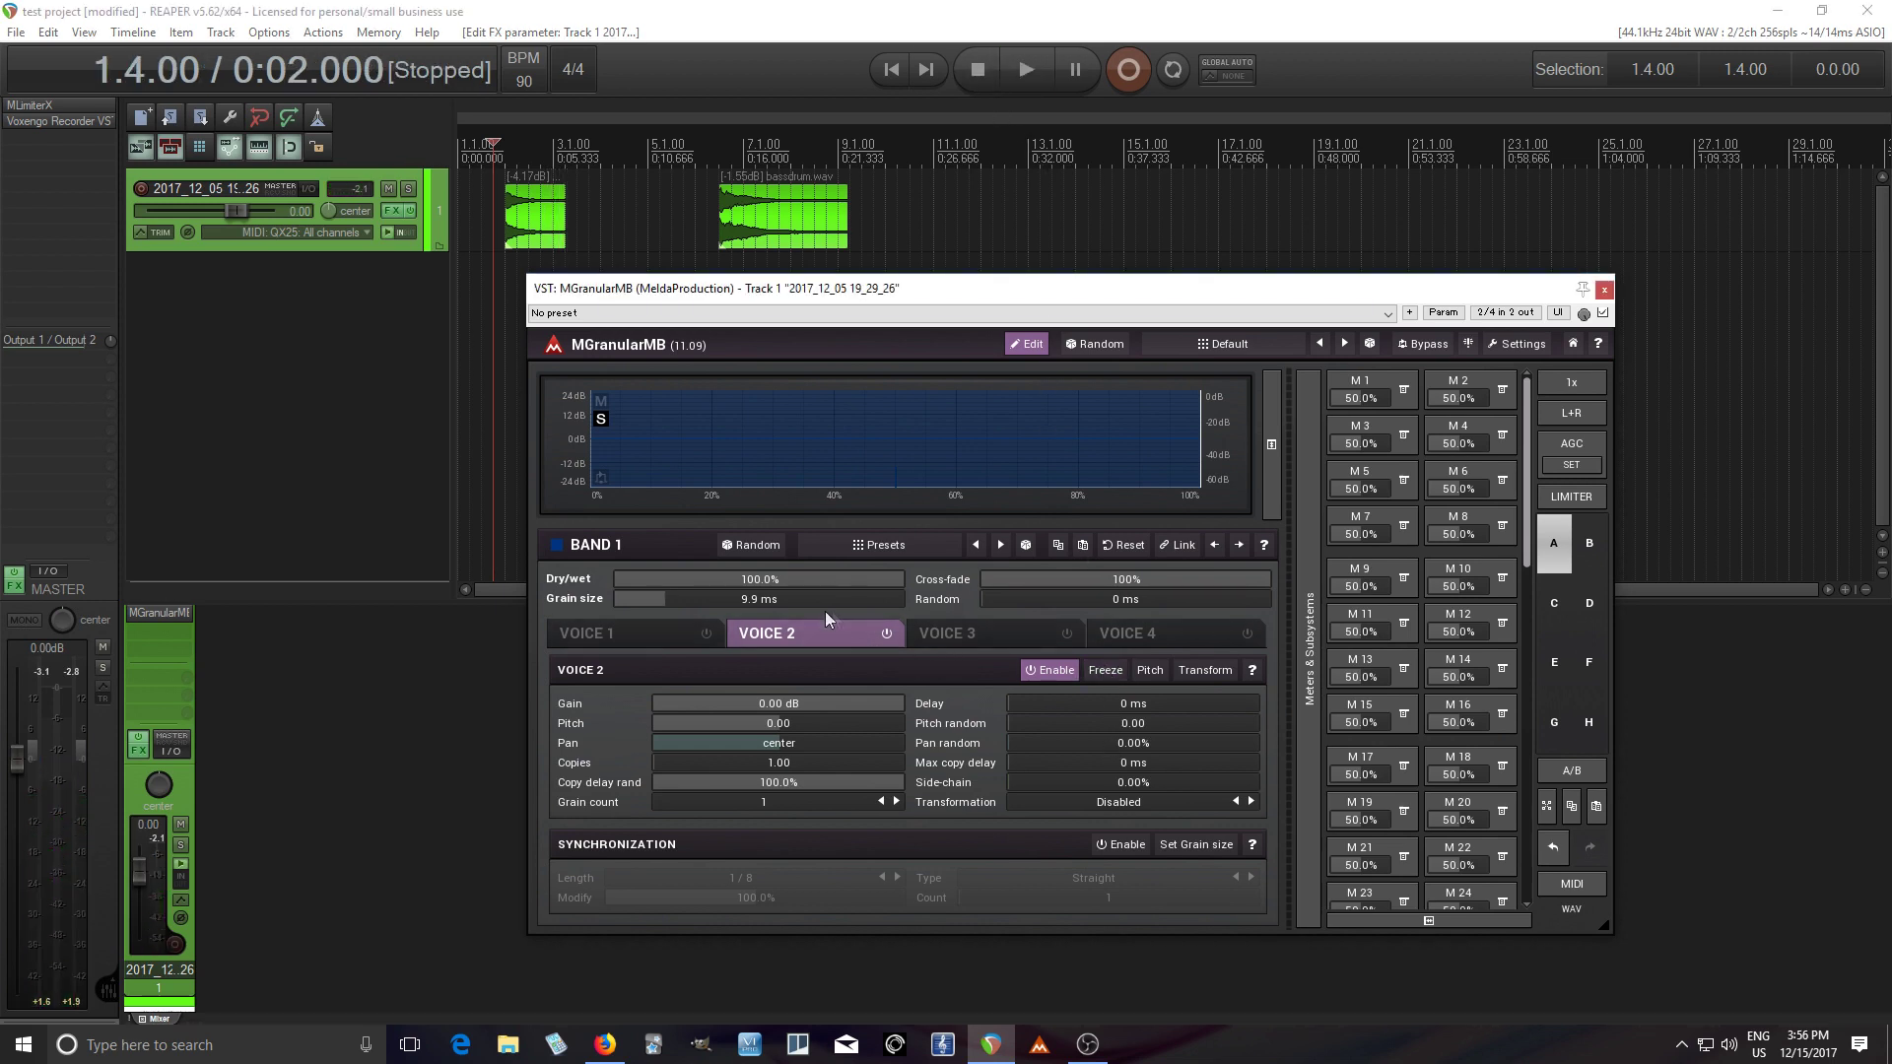
Step: Set Voice 2's grain size to exactly 300 ms
left_click_drag(746, 605, 746, 563)
left_click_drag(746, 551, 746, 522)
double_click(743, 601)
left_click(780, 765)
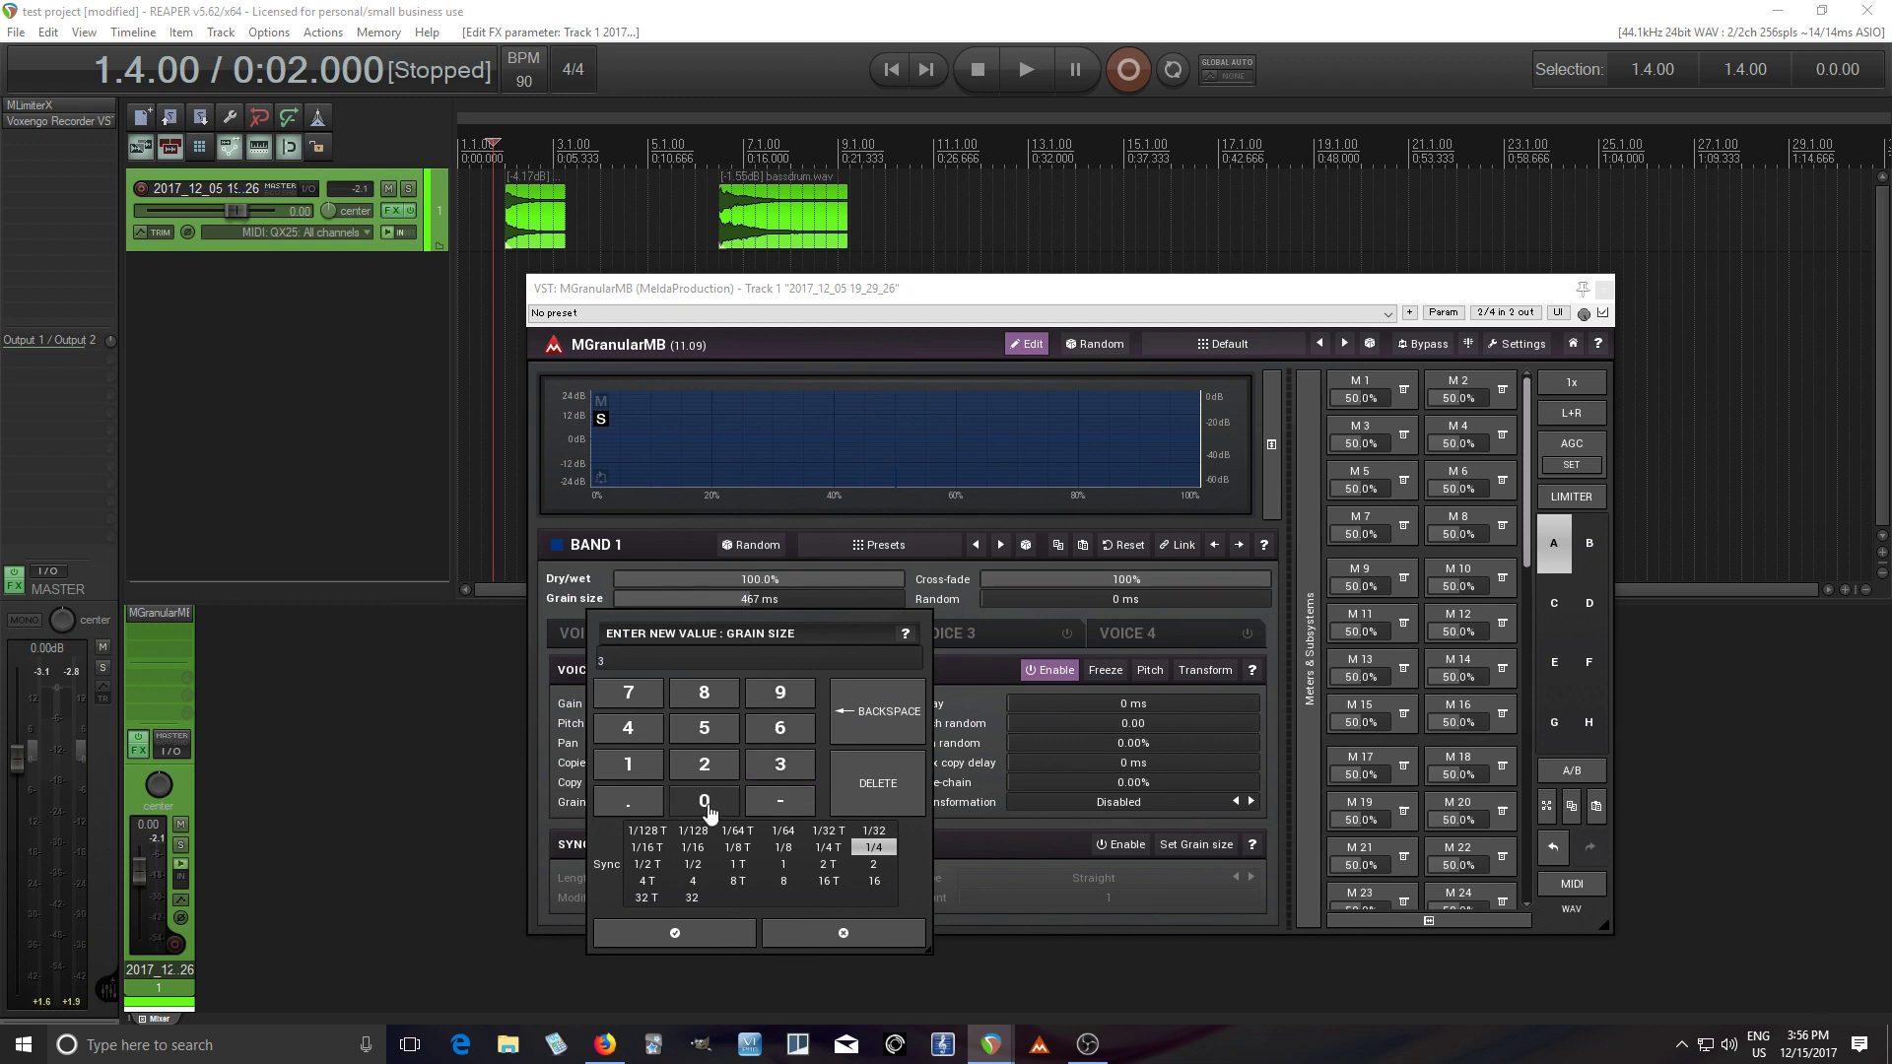
left_click(675, 932)
Step: Audition the 300 ms grains, freezing and unfreezing Voice 2 during playback
left_click(1025, 69)
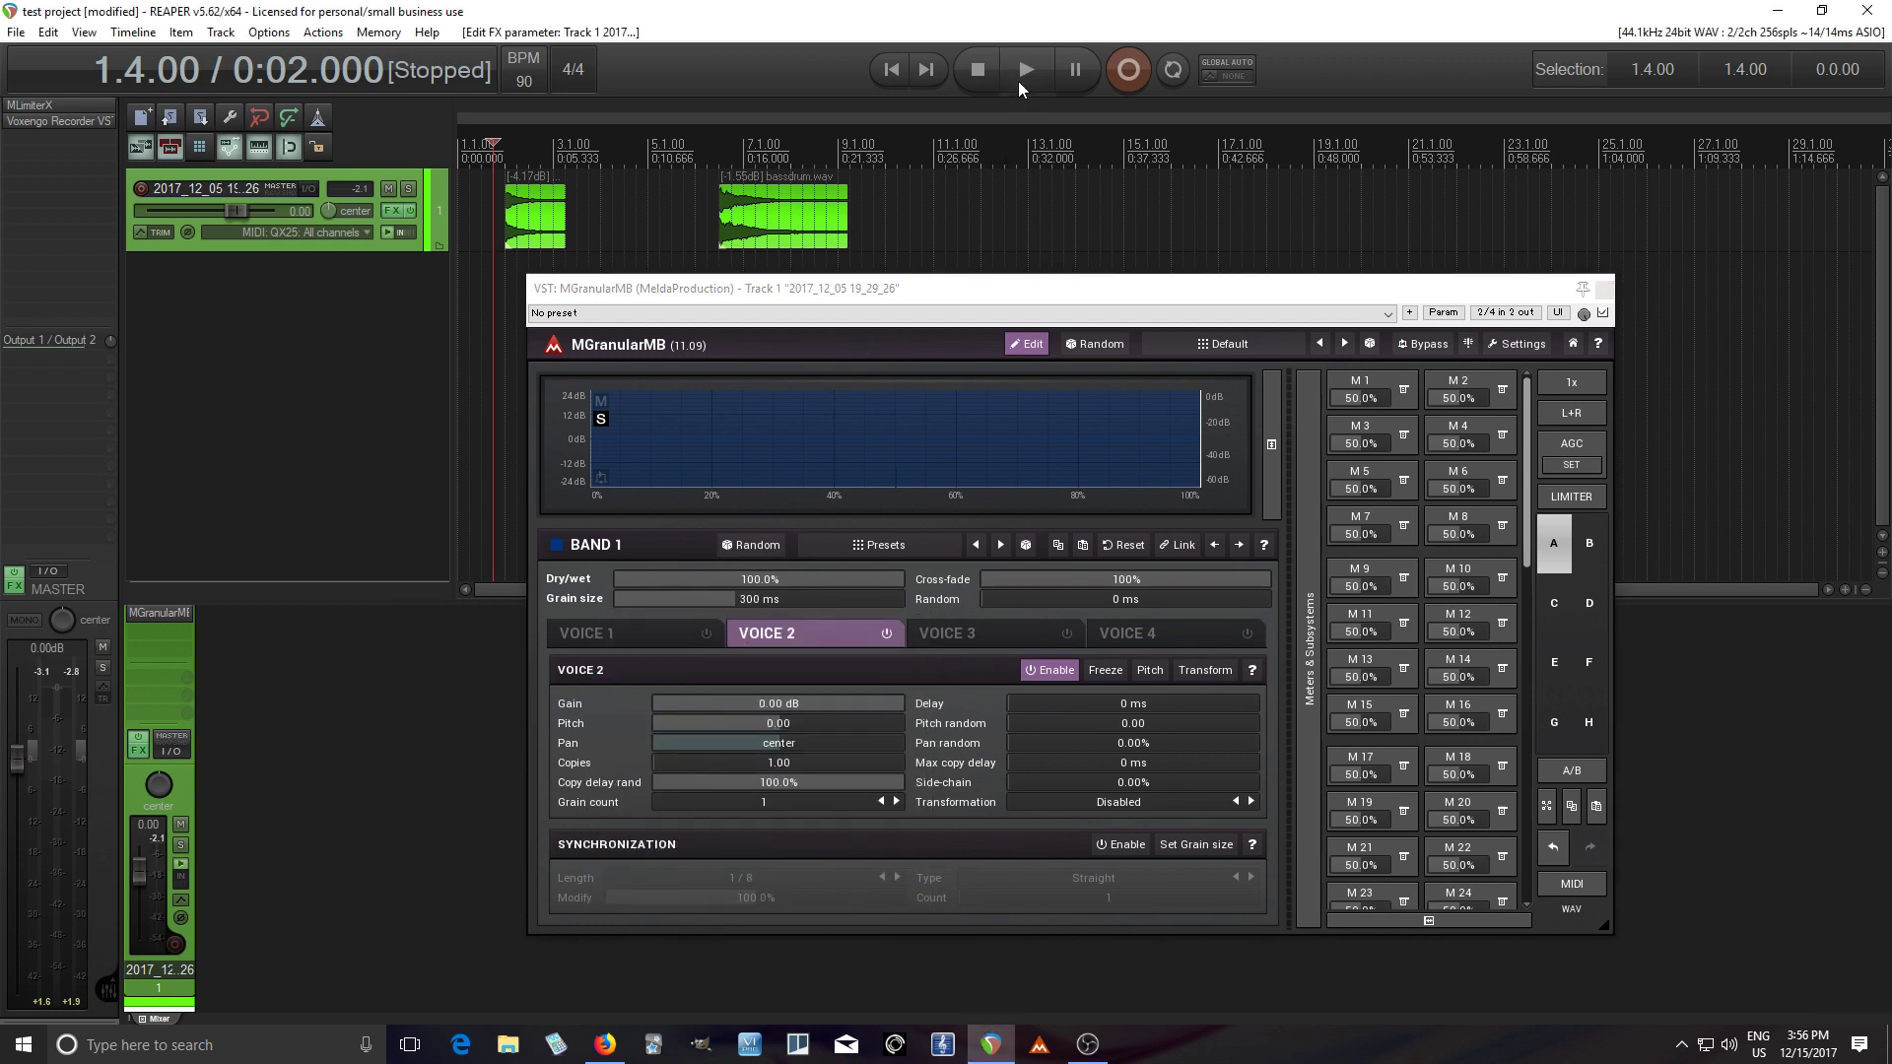
left_click(1106, 671)
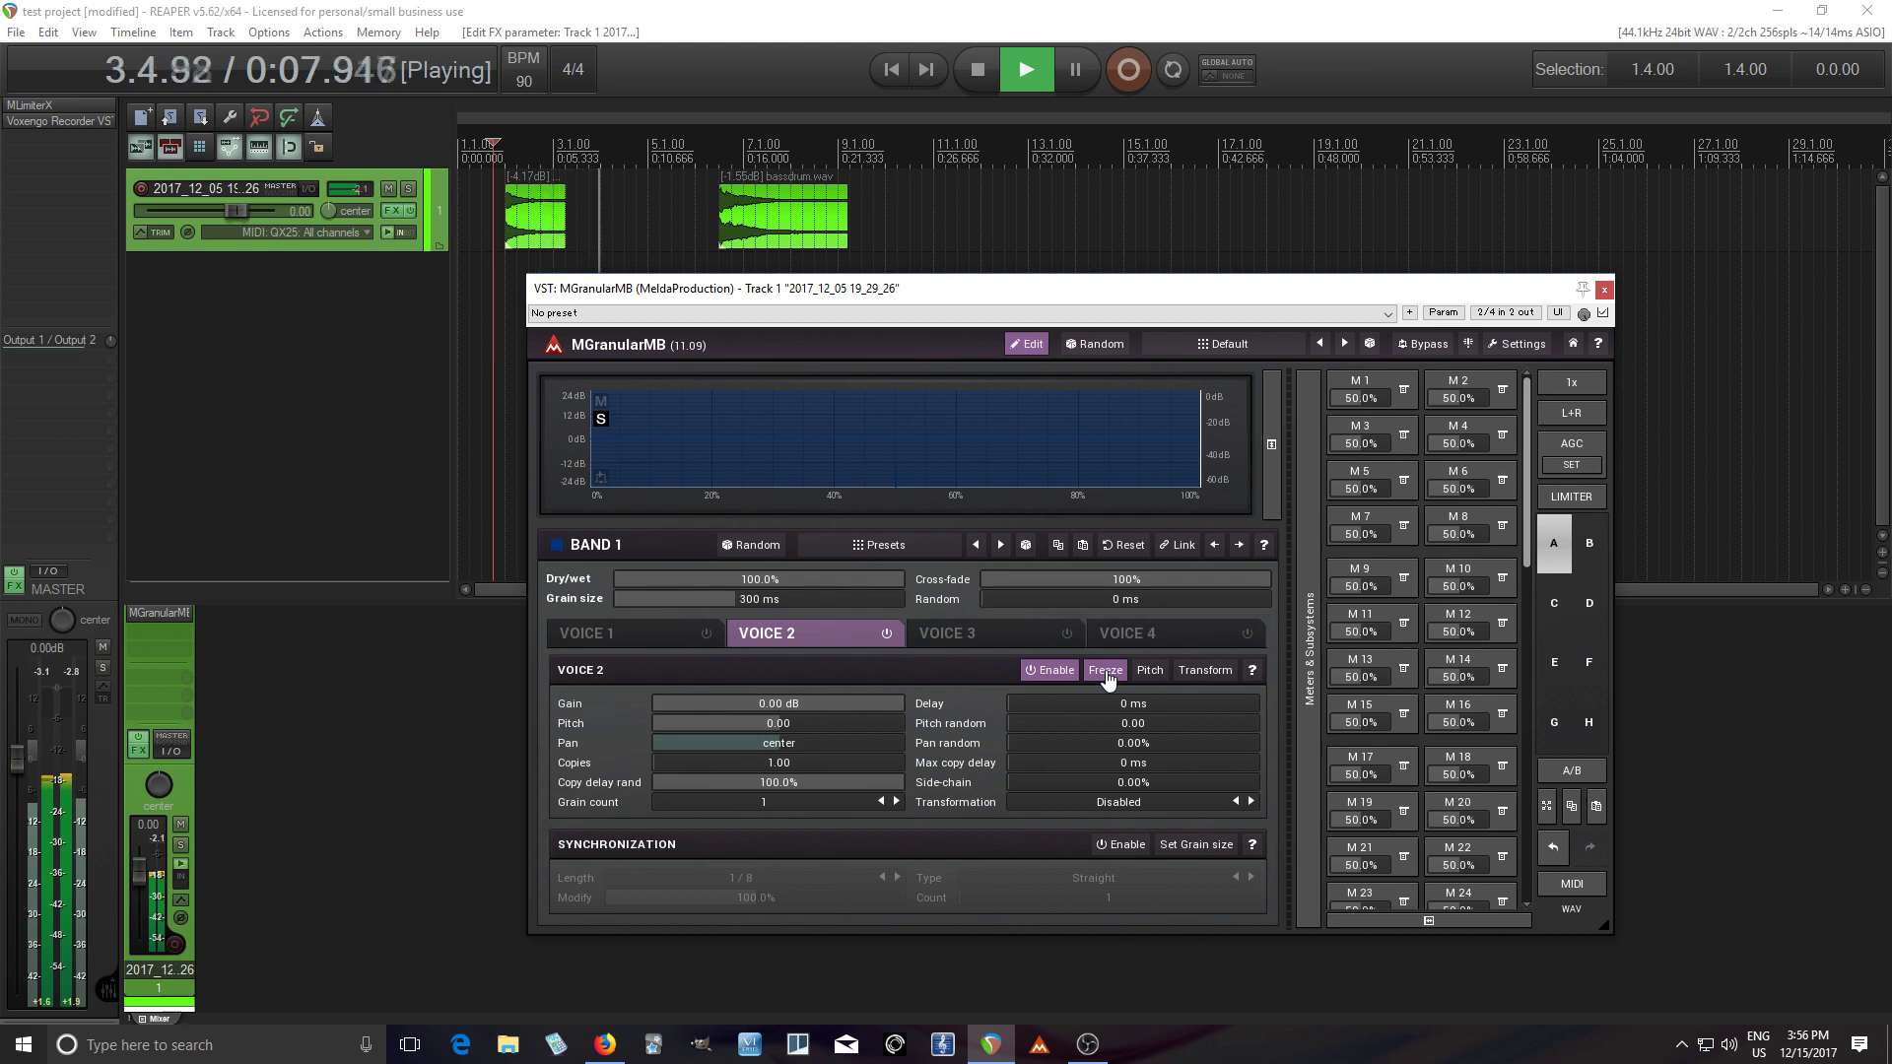
left_click(1106, 671)
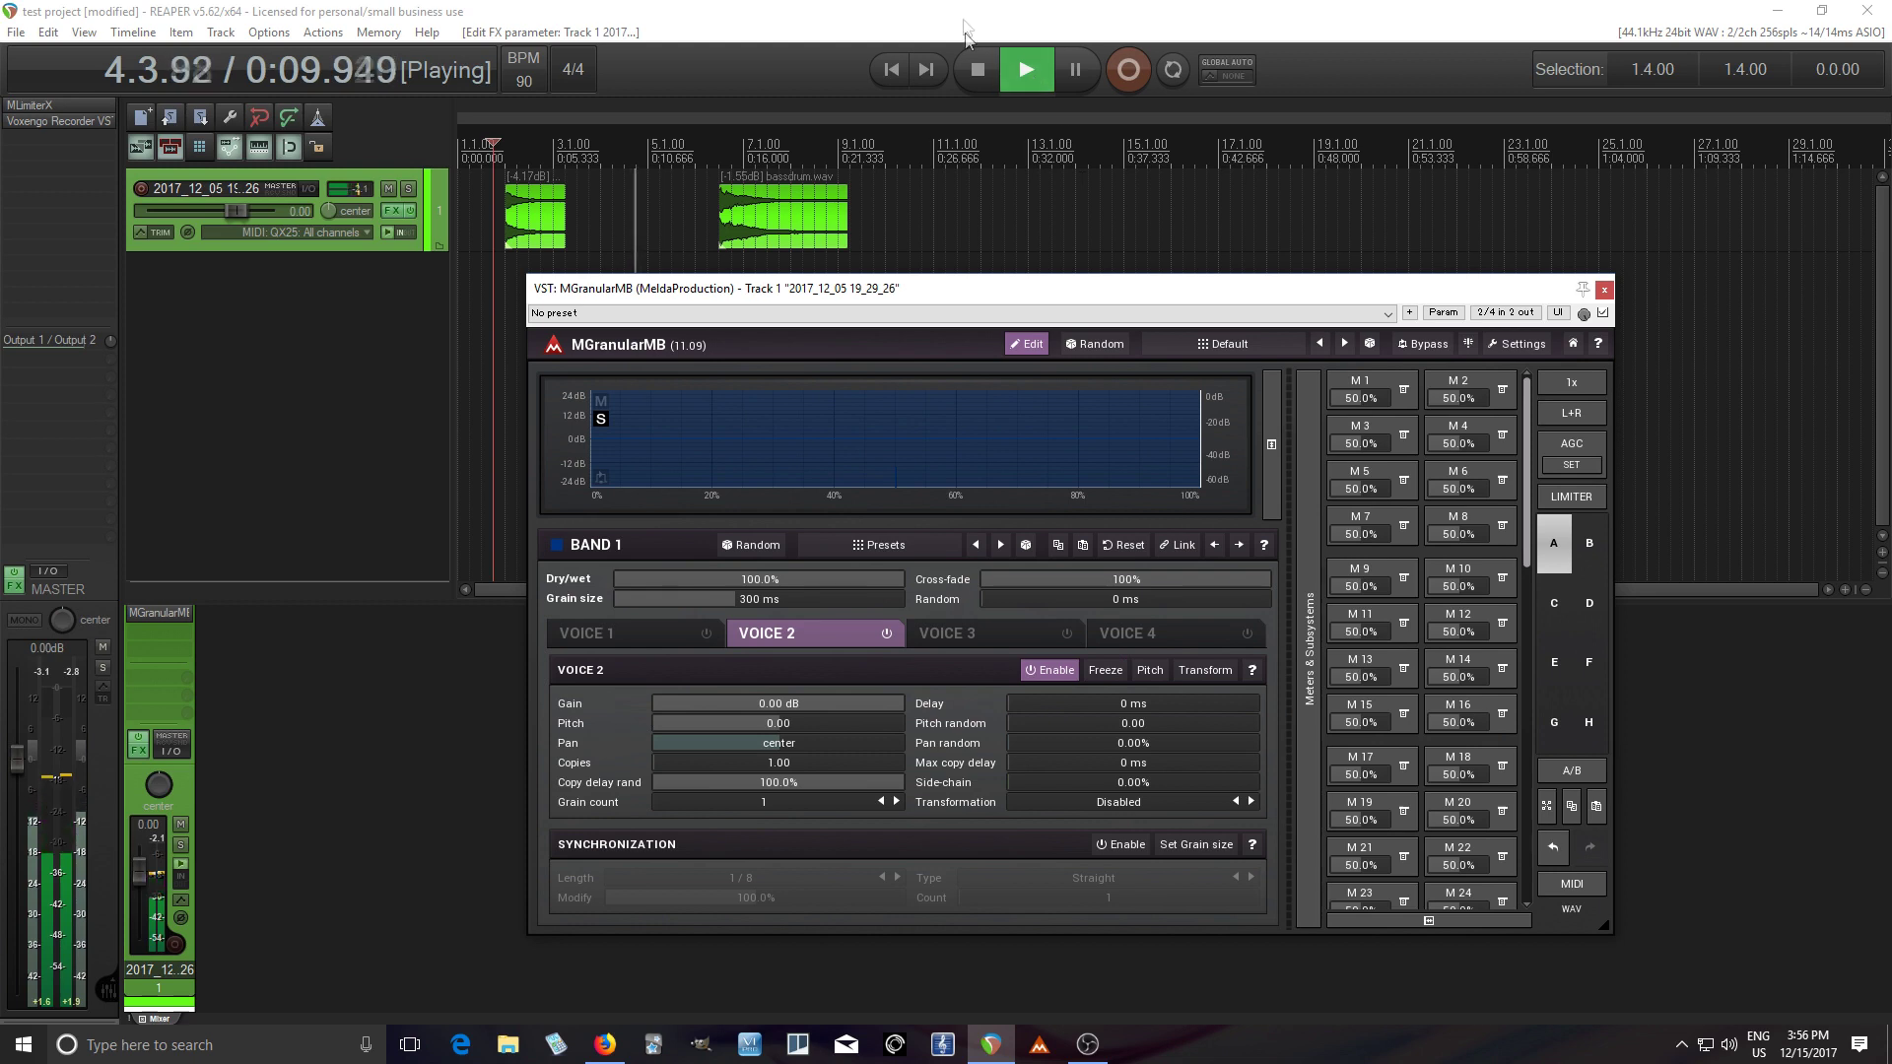
left_click(976, 68)
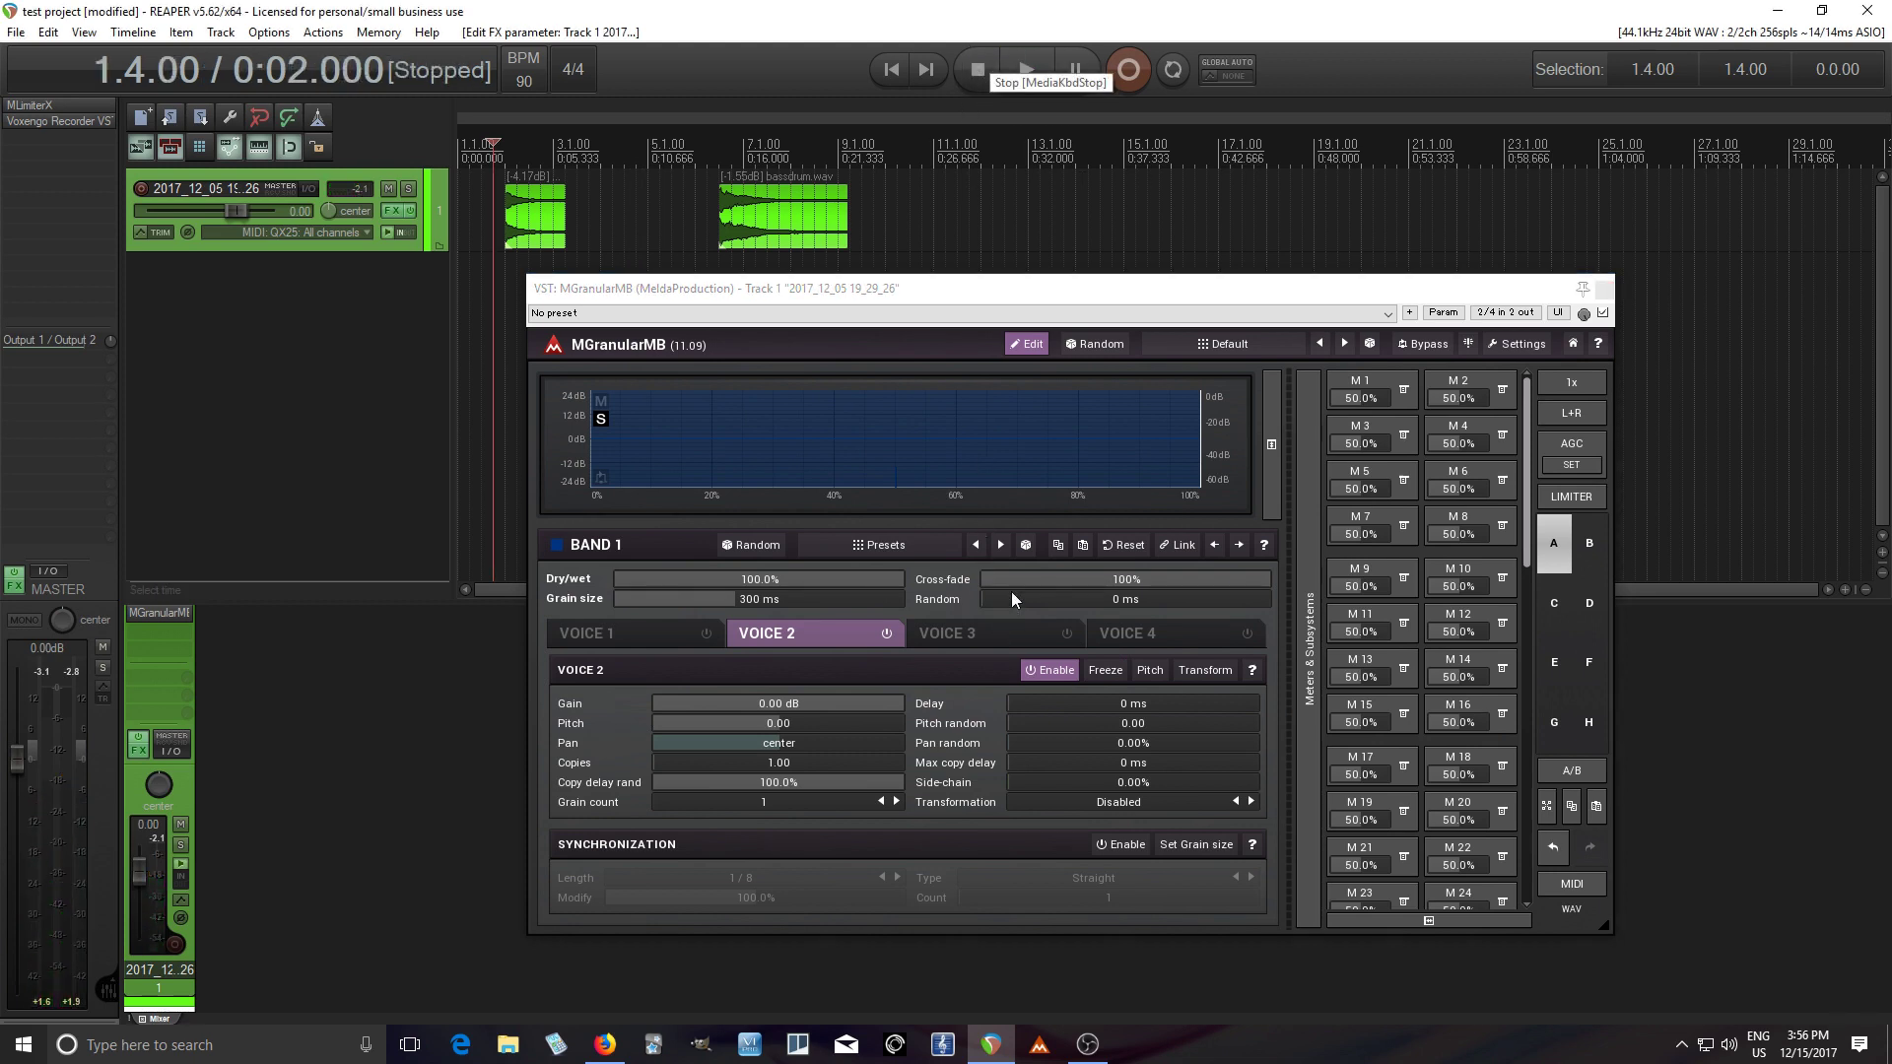
left_click_drag(1012, 582, 1014, 579)
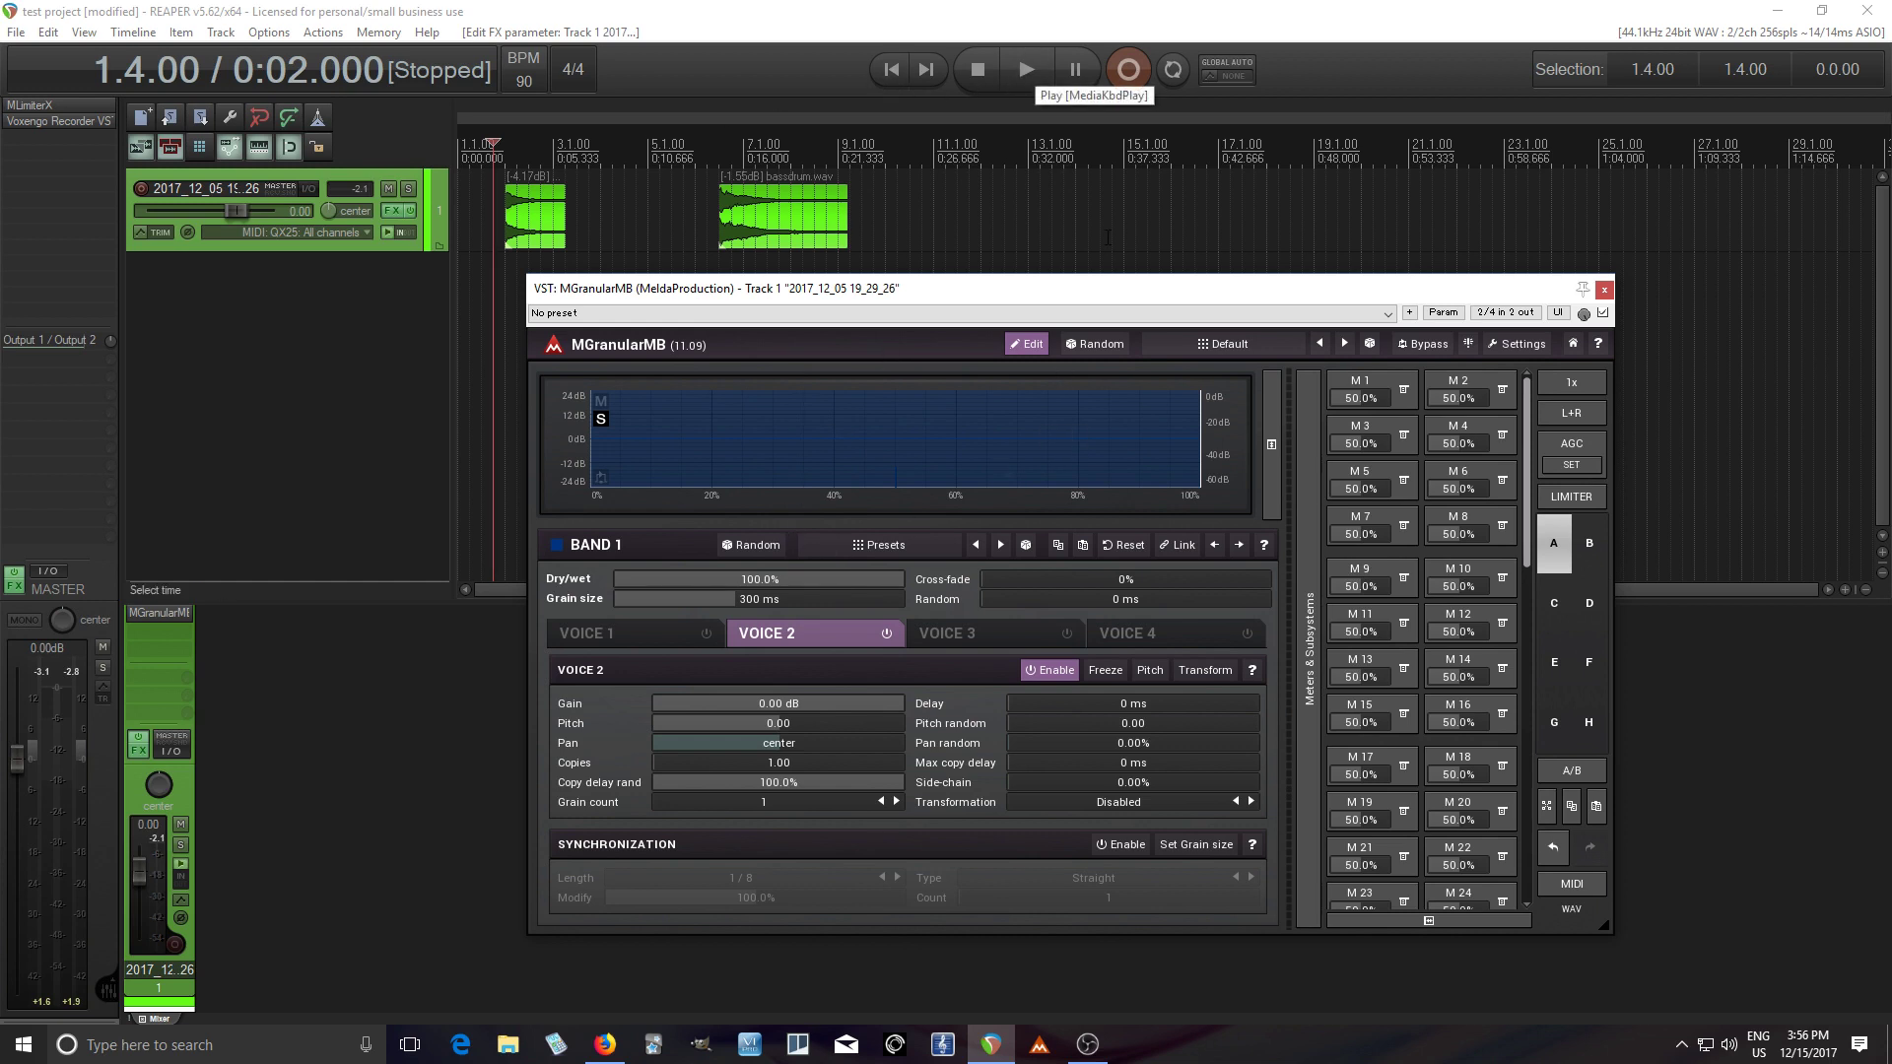
left_click(1019, 65)
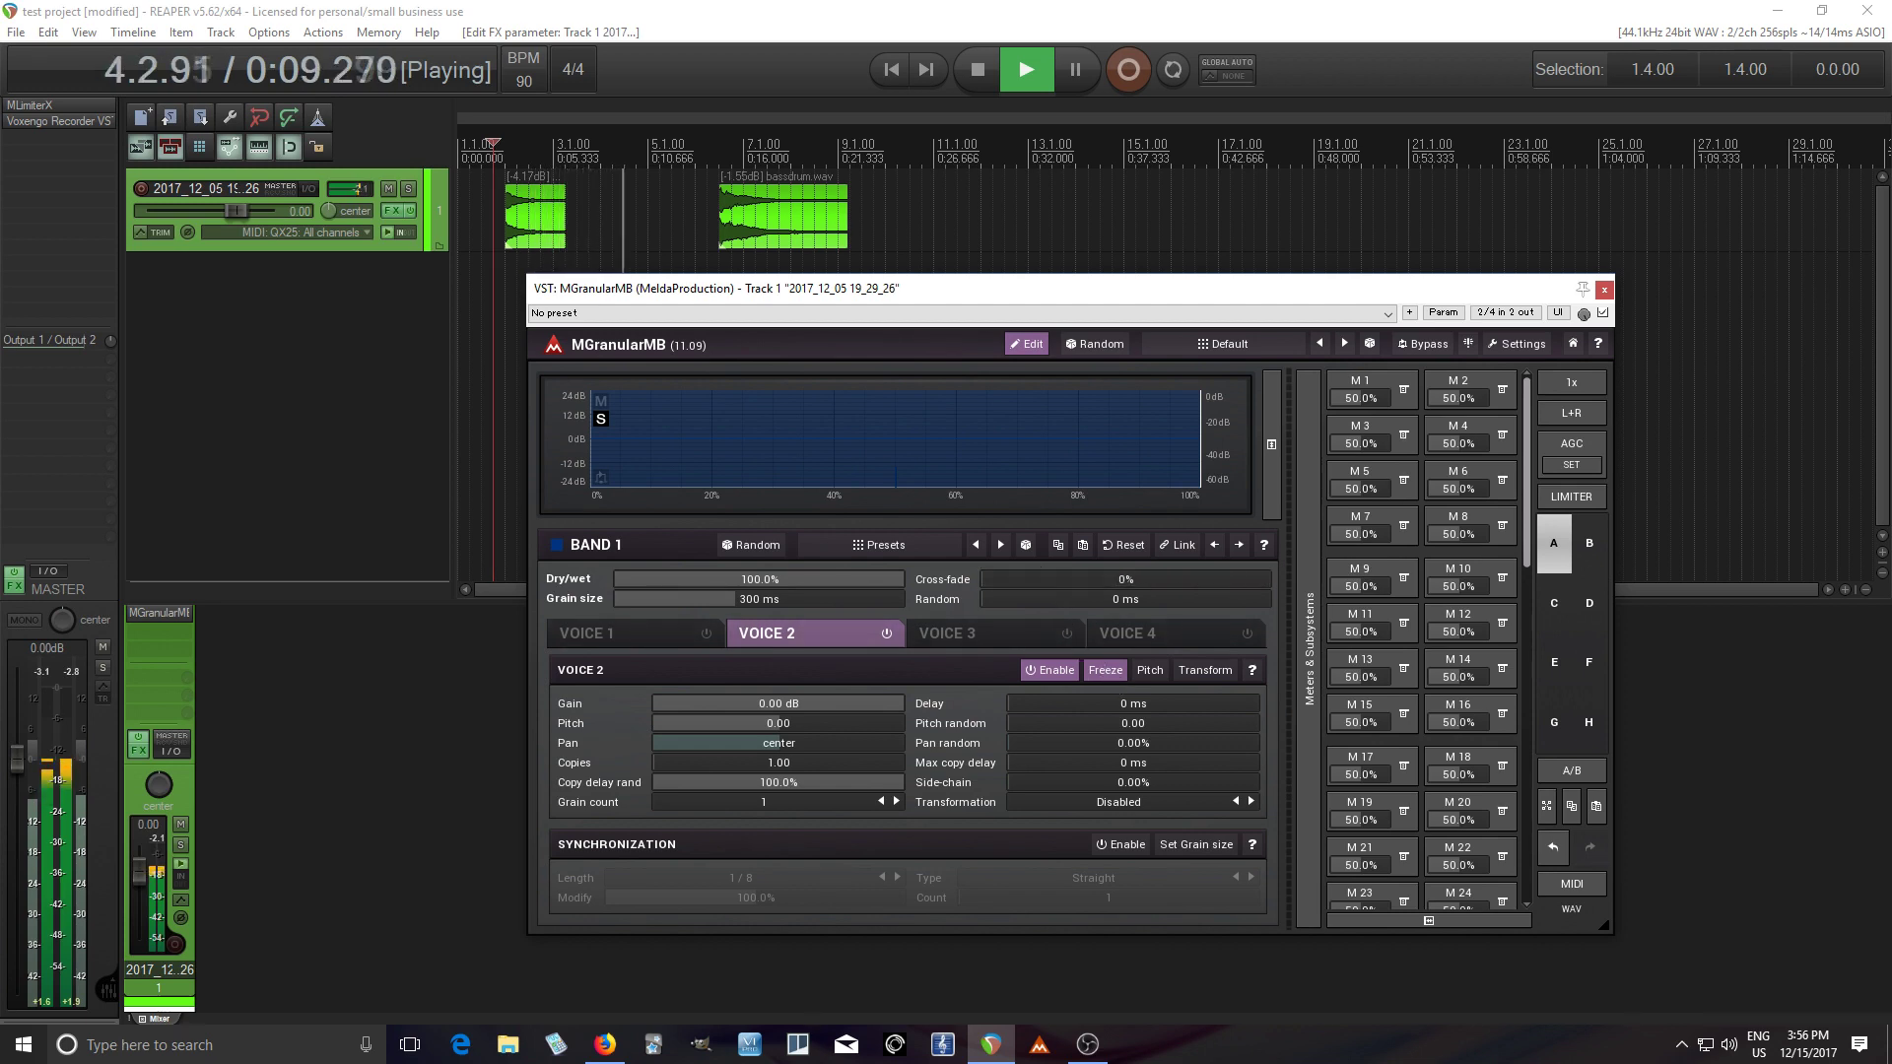
left_click(1102, 670)
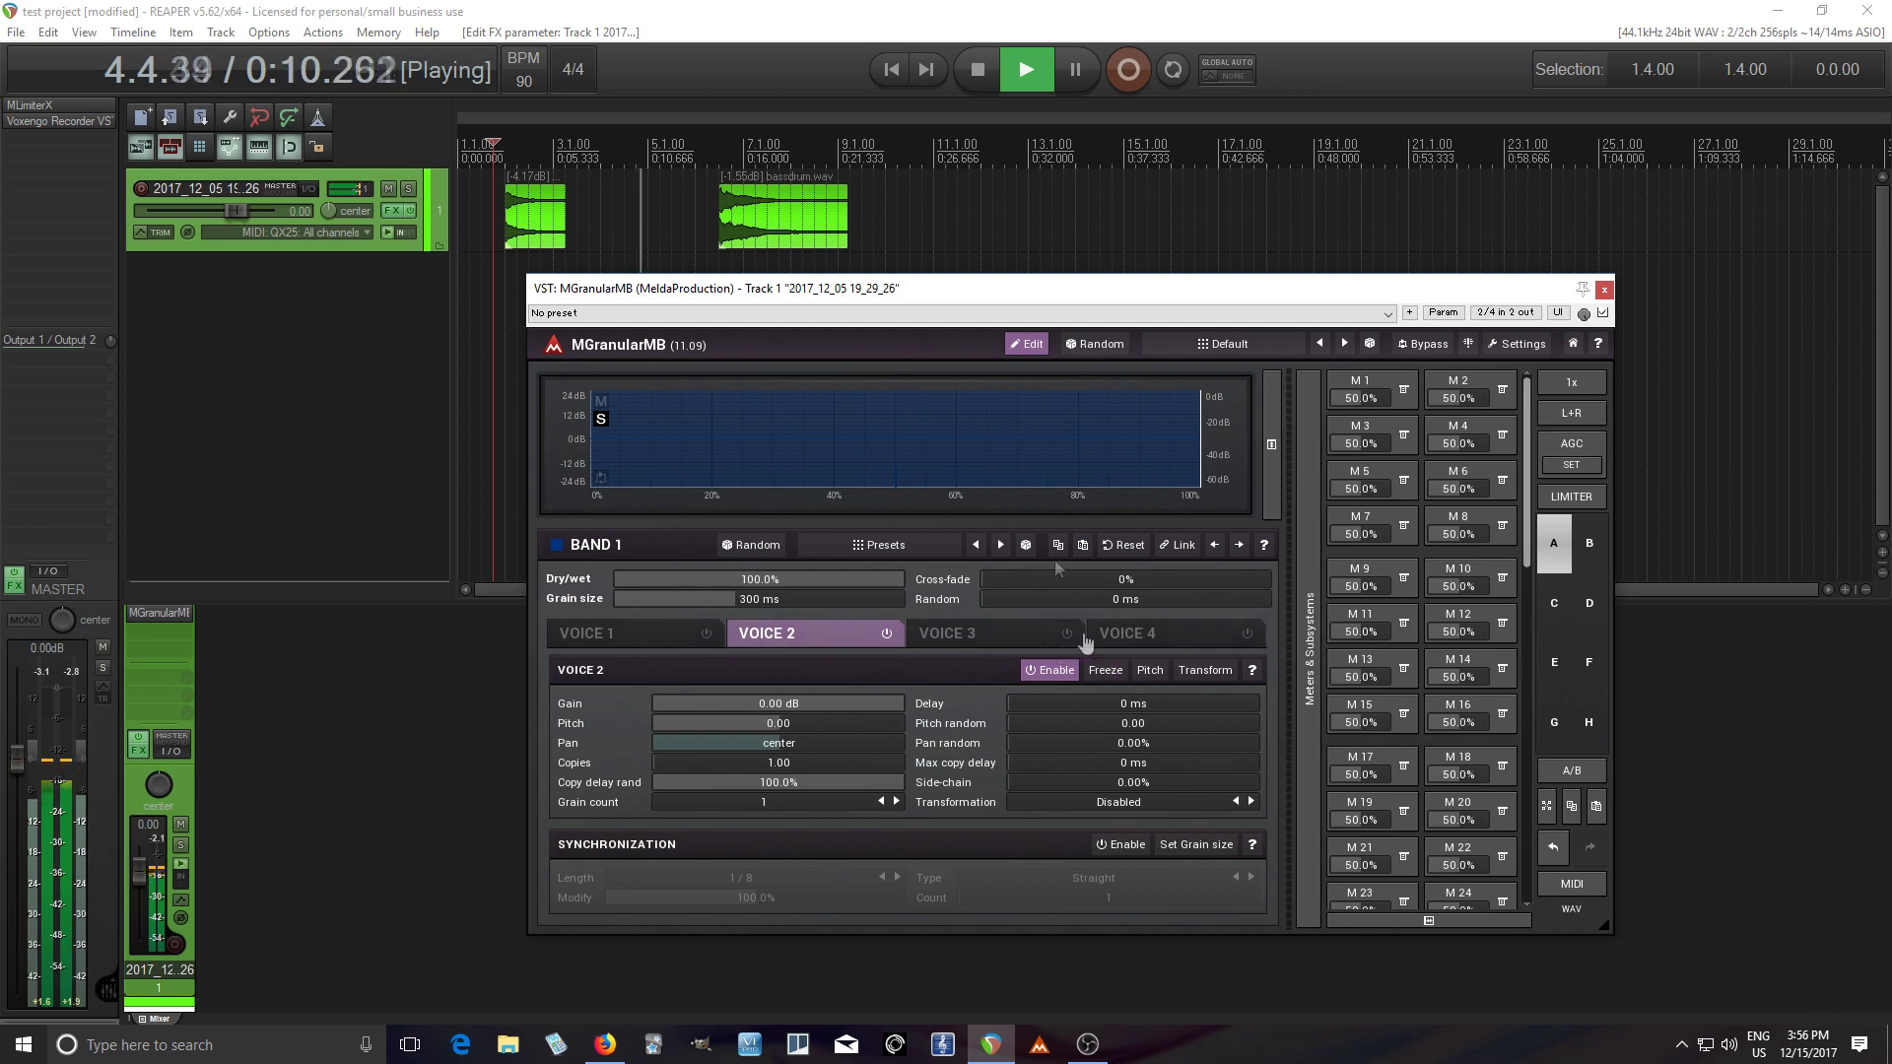
left_click(978, 69)
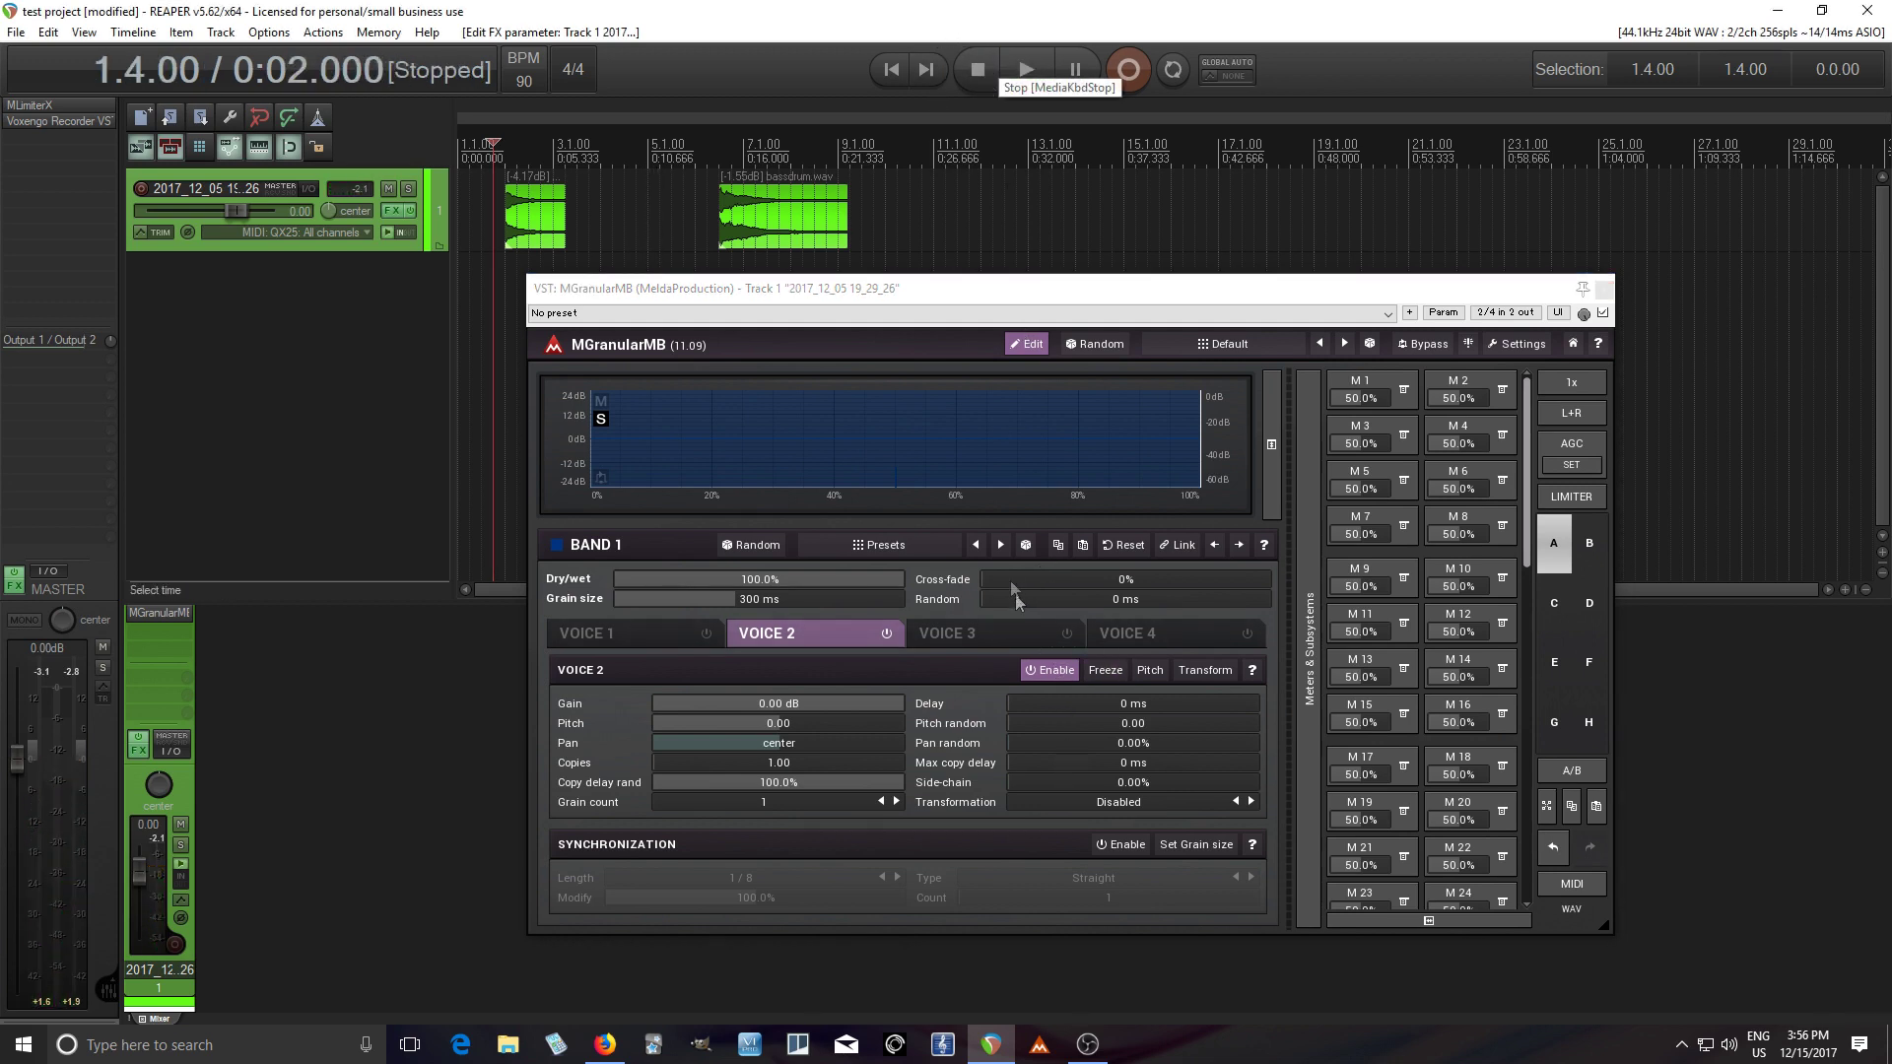
mouse_move(1020, 581)
left_mouse_down()
mouse_move(1133, 581)
mouse_move(986, 582)
left_mouse_up()
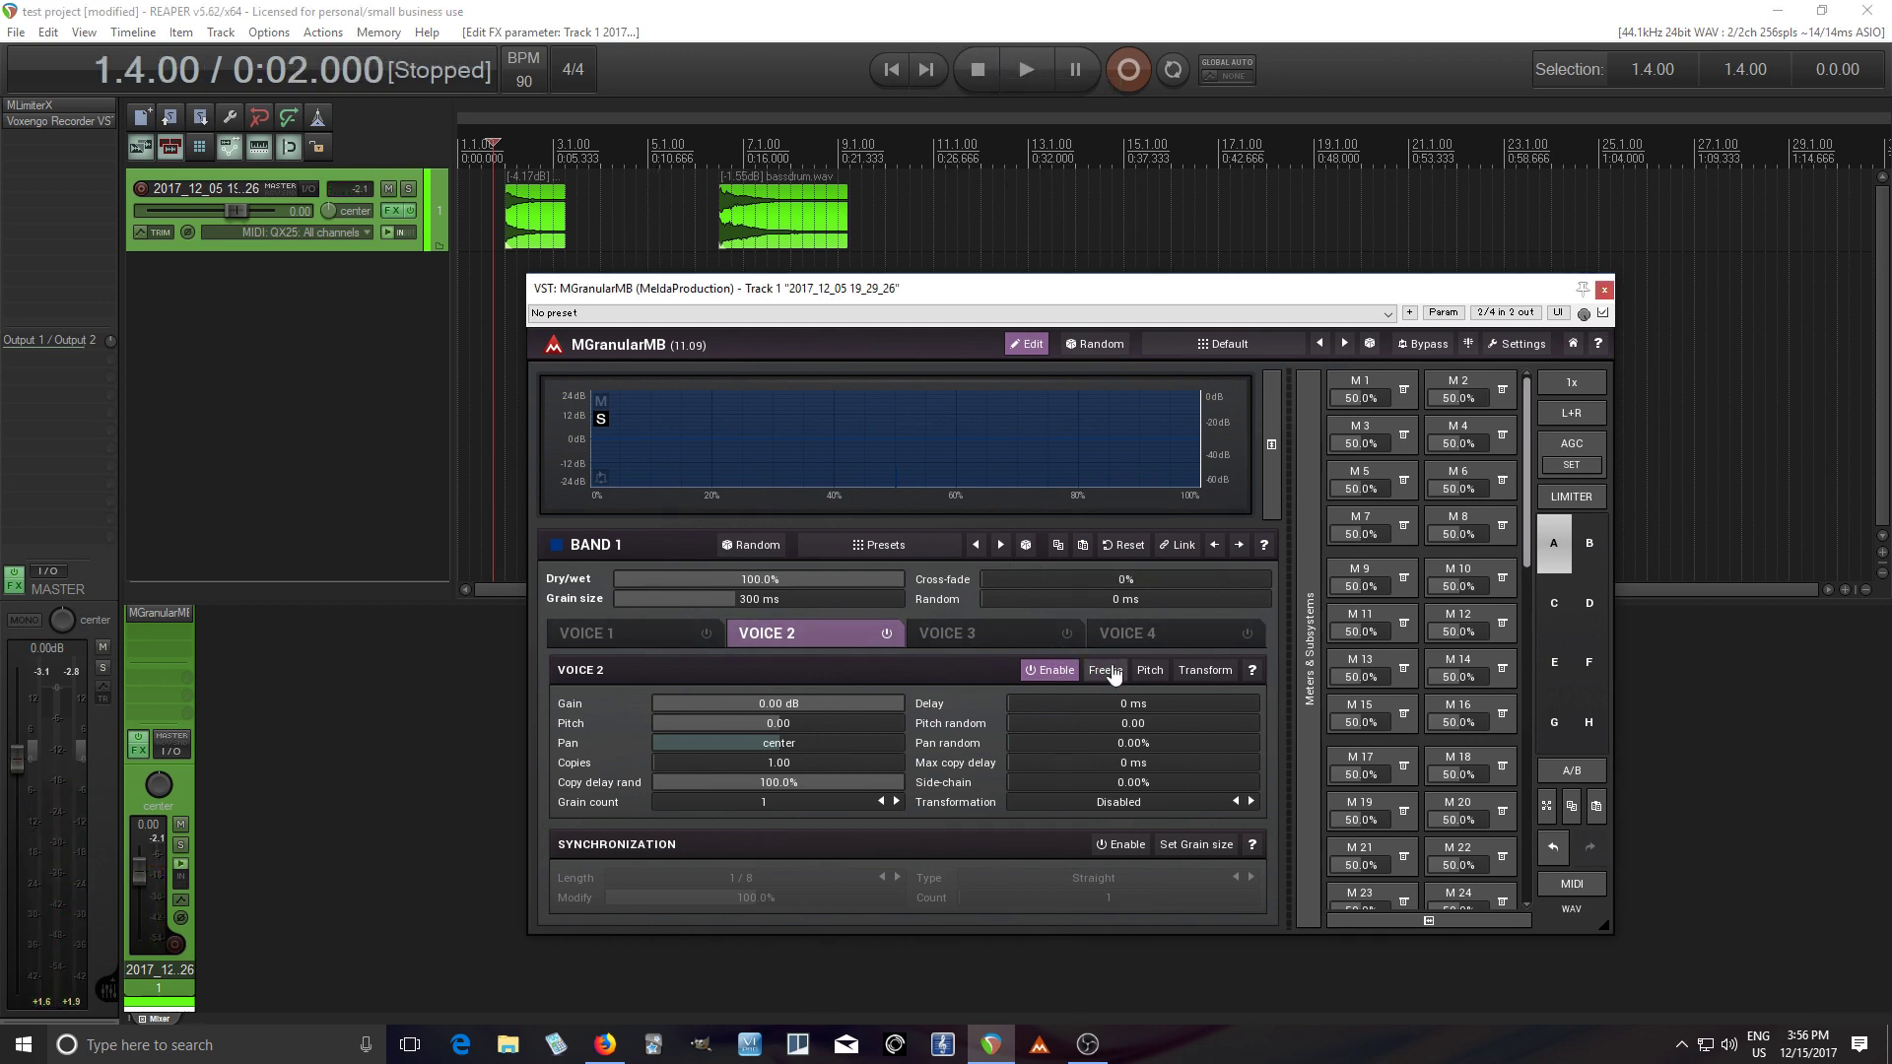
left_click_drag(1030, 583, 1029, 577)
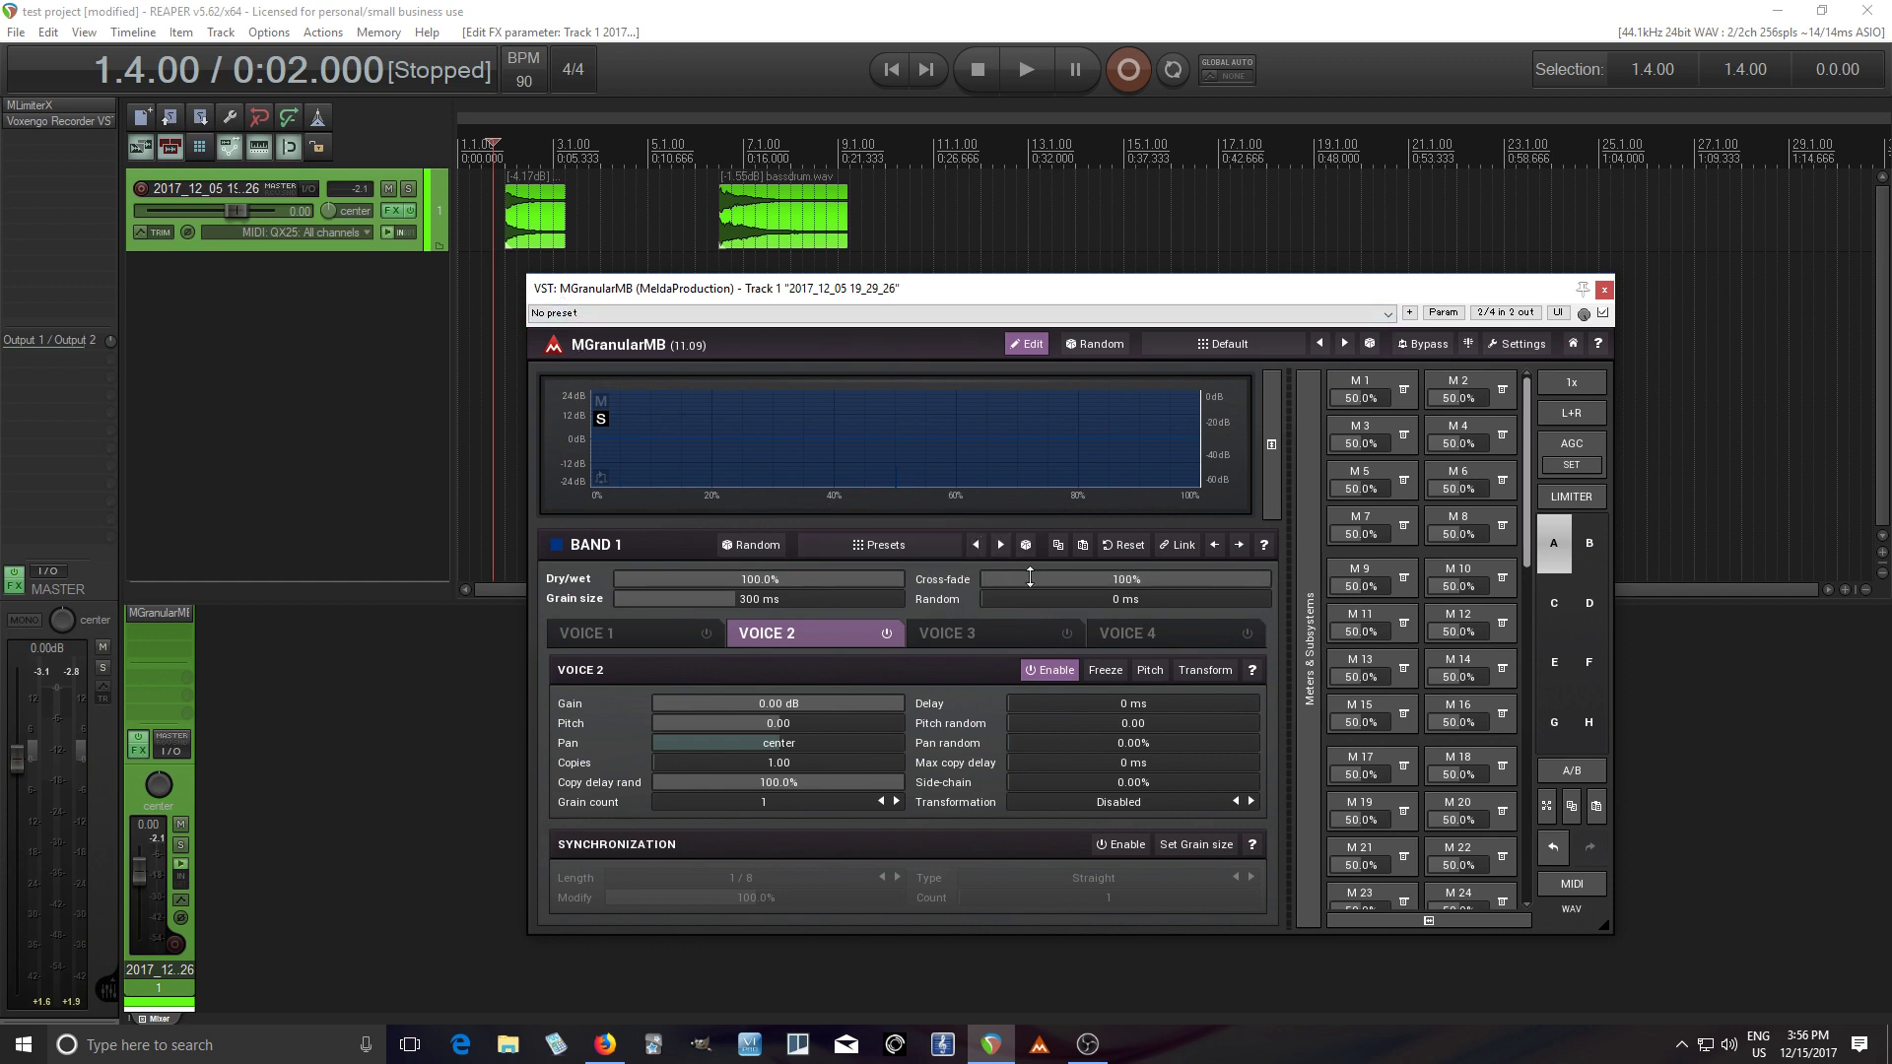
left_click(885, 633)
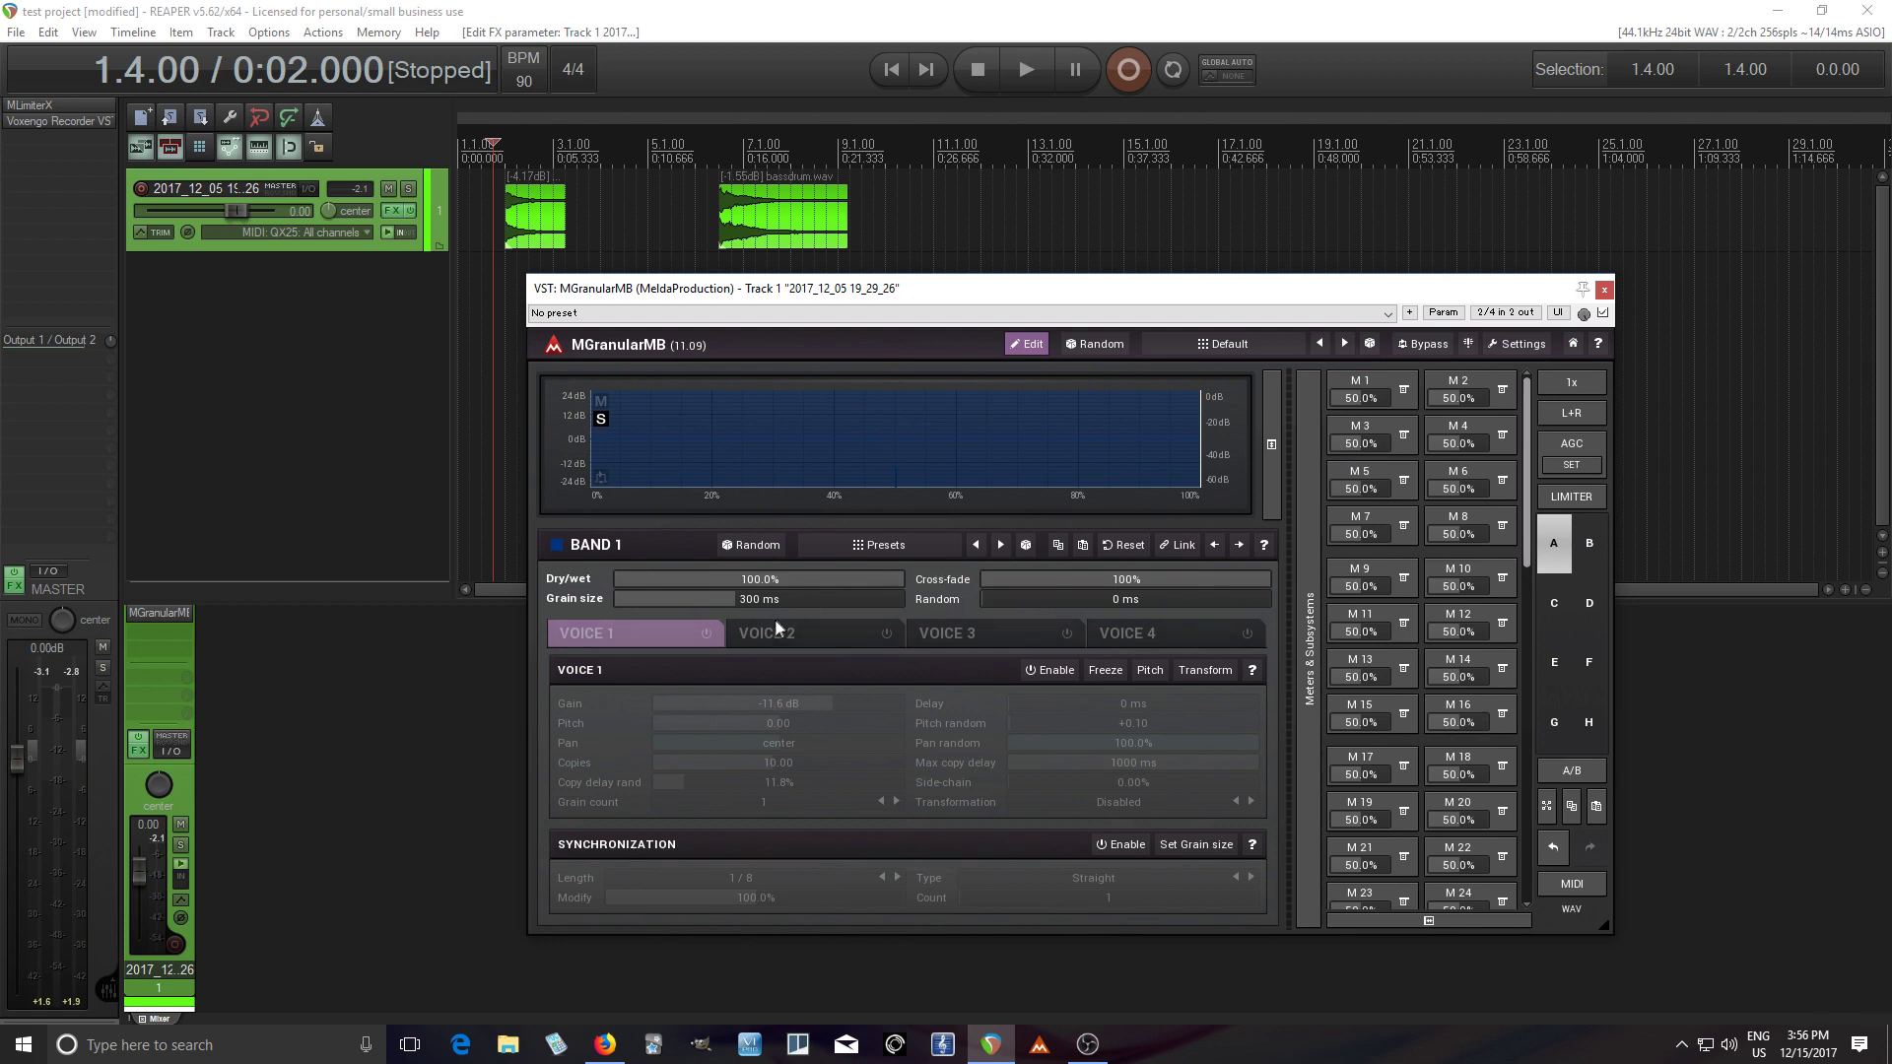
Step: Show Voice 1 settings, split the band at about 39%, and play from 6.2.00
left_click(690, 633)
left_click_drag(1200, 438, 833, 436)
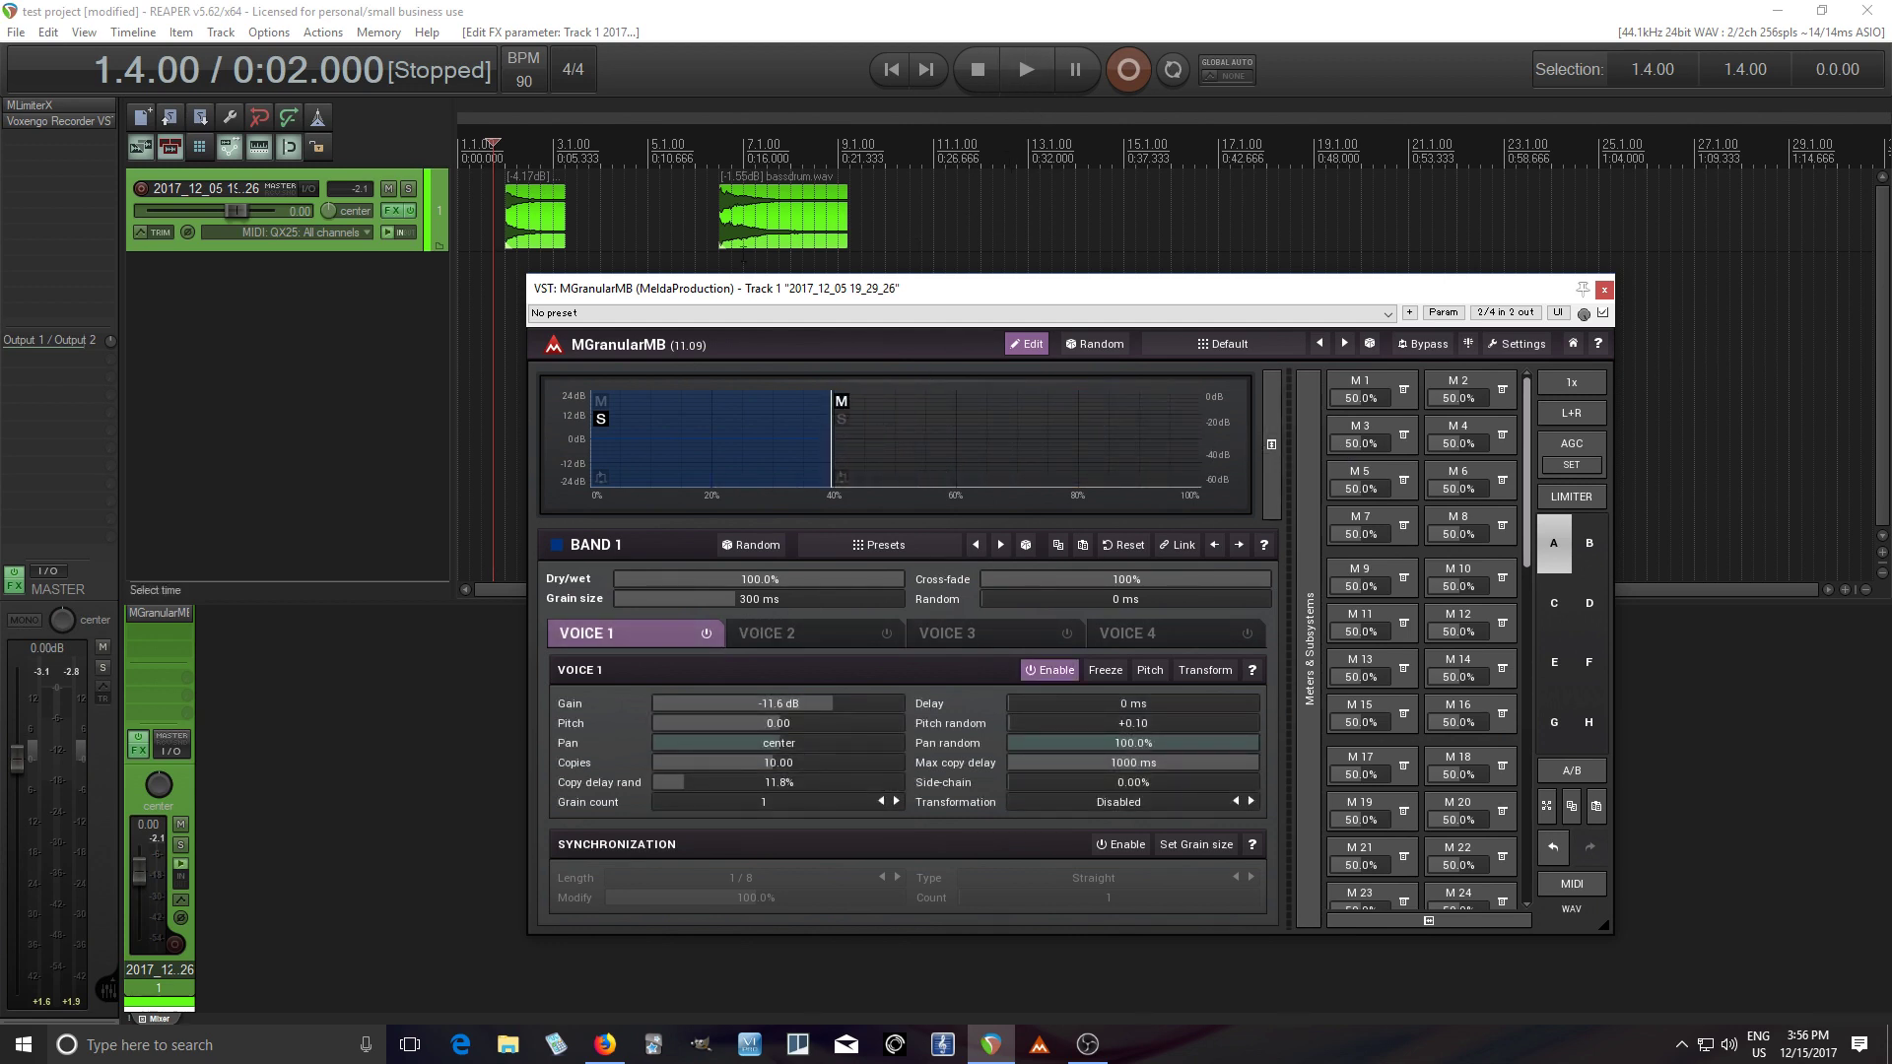
left_click(706, 208)
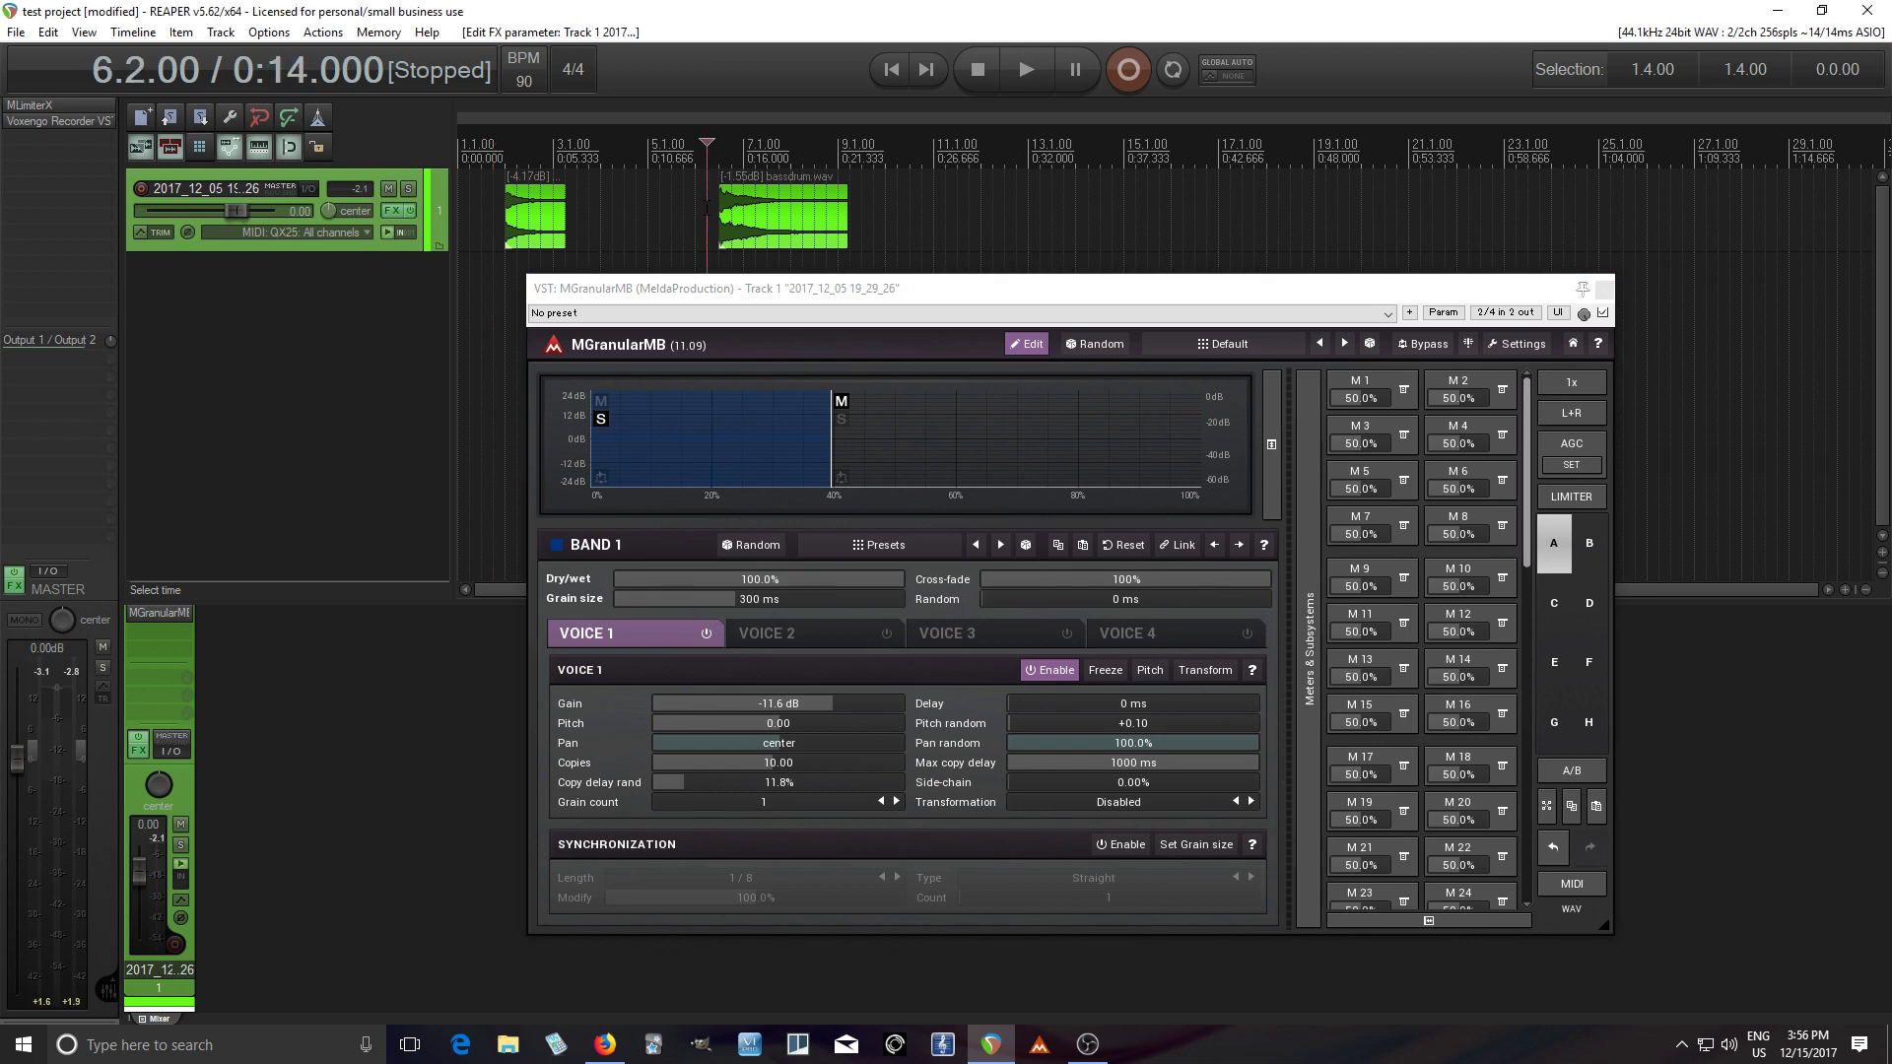
left_click(1020, 84)
Step: Freeze the Voice 1 grains, then unfreeze them and stop playback
left_click(1102, 670)
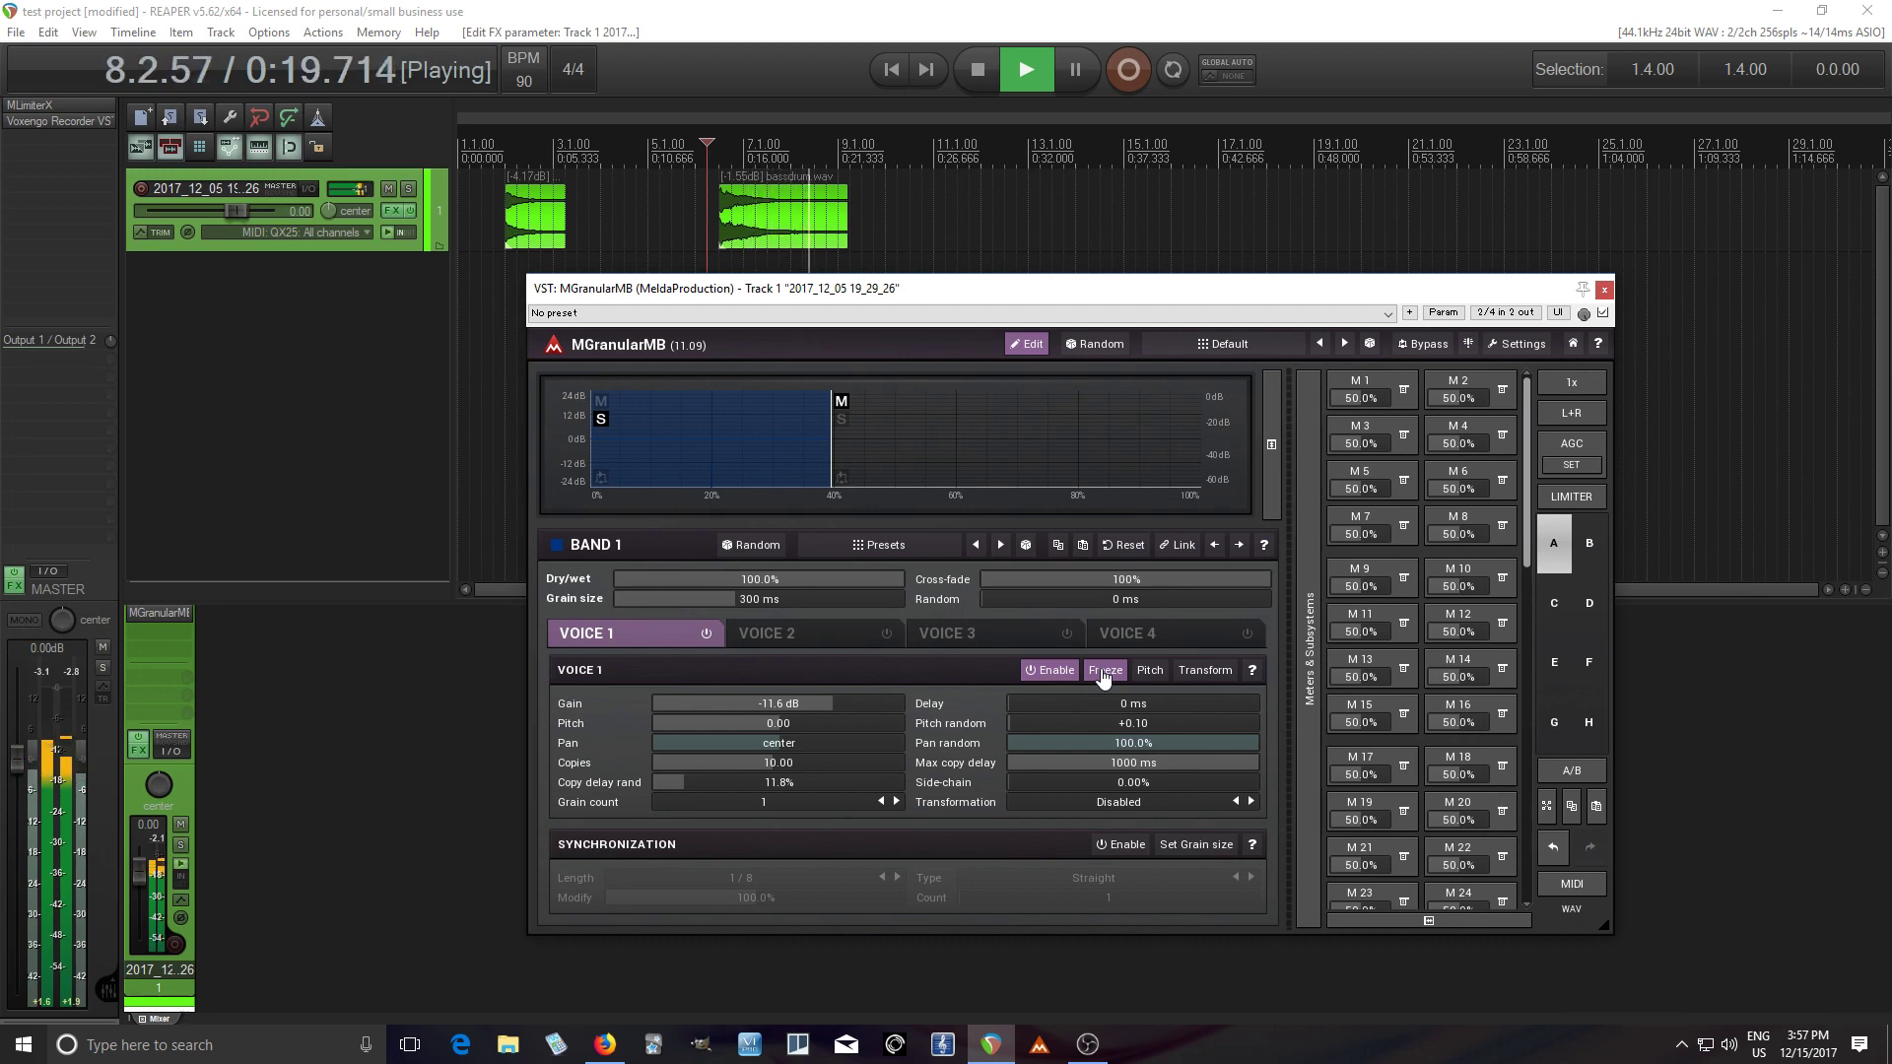
left_click(1102, 672)
left_click(978, 69)
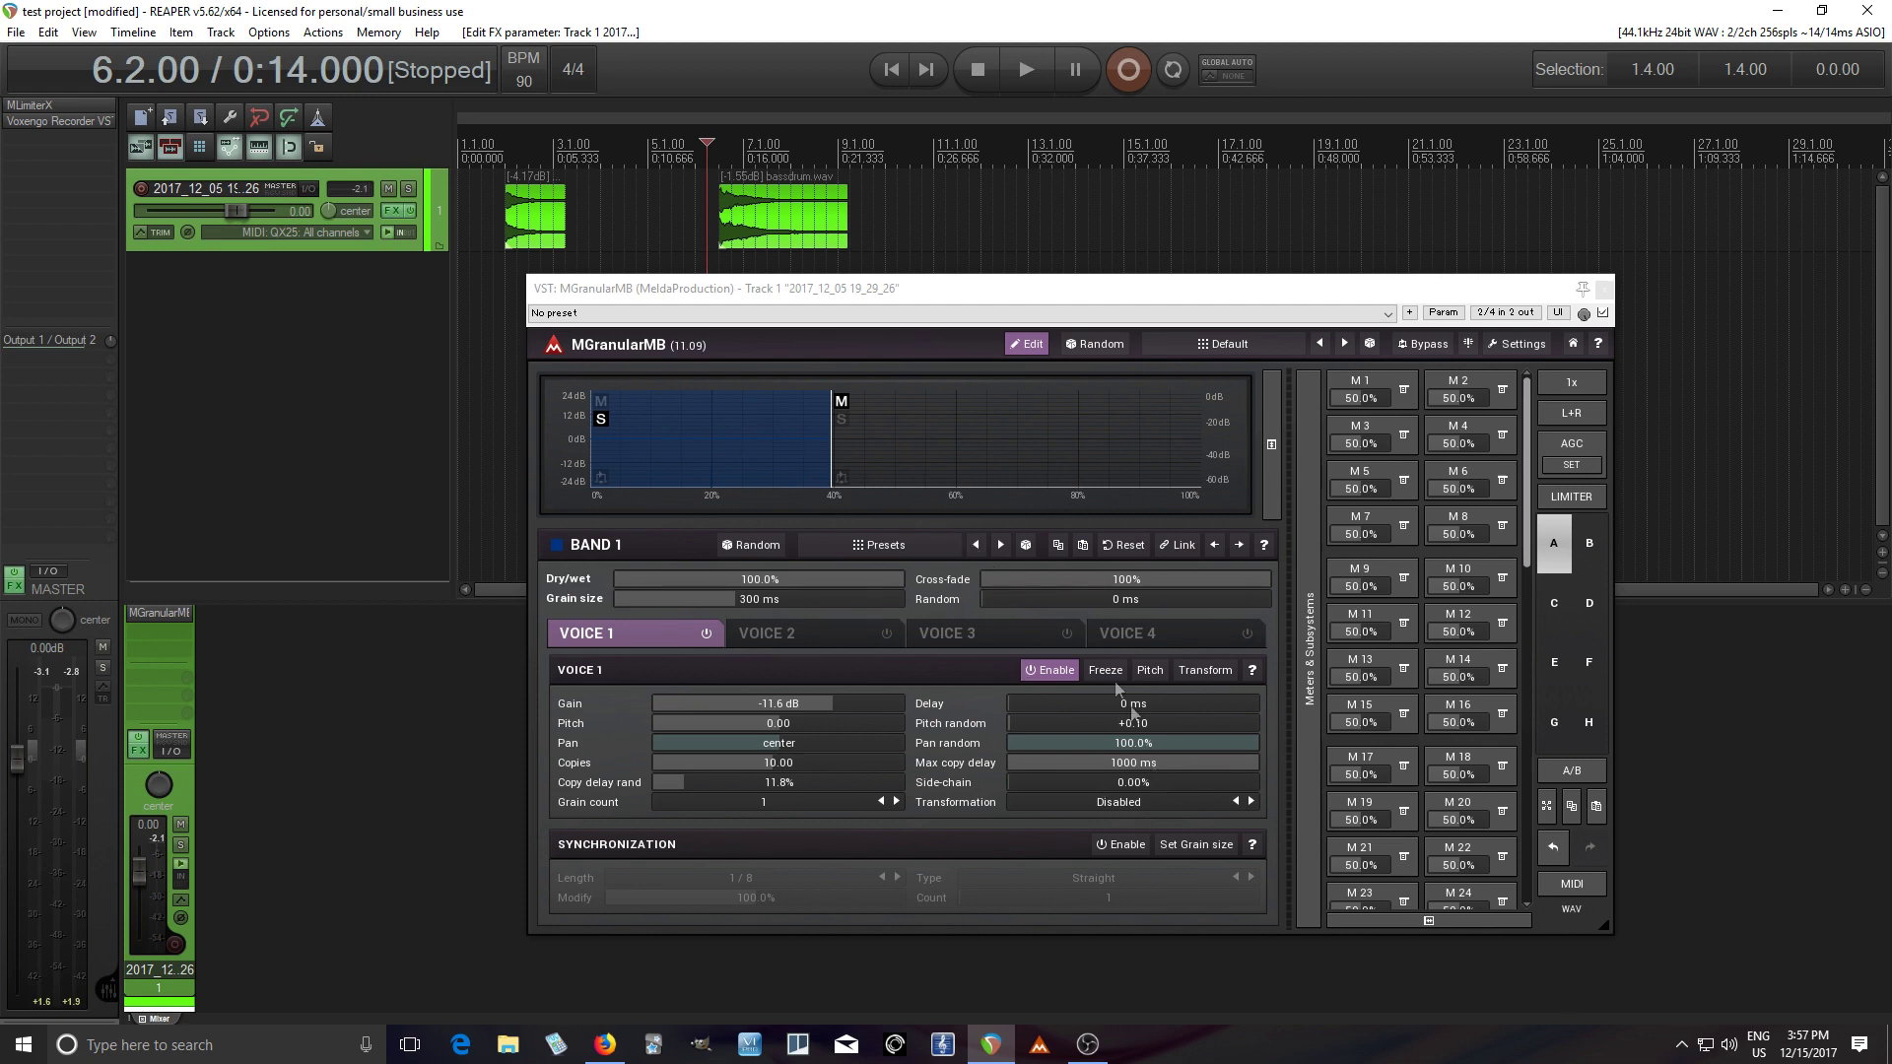
left_click(1405, 390)
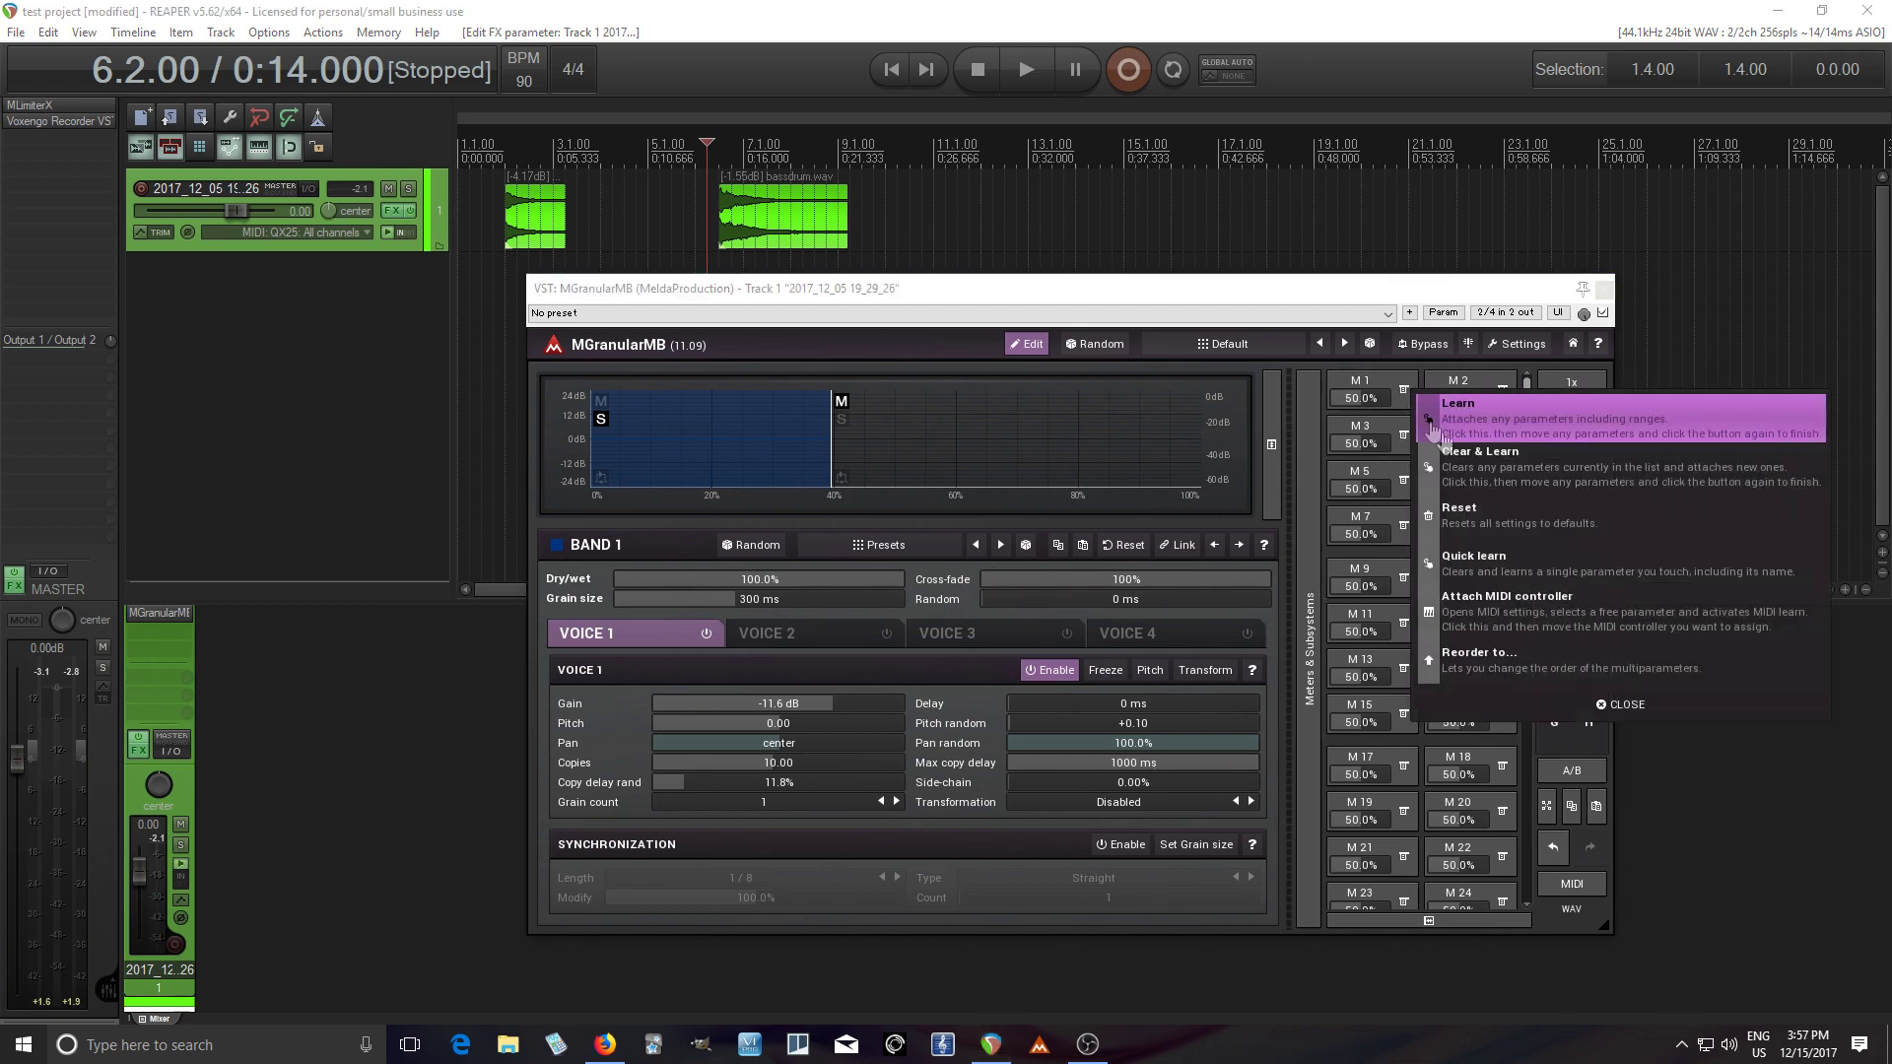
Step: Learn Voice 1's Freeze parameter onto the first macro
left_click(1453, 458)
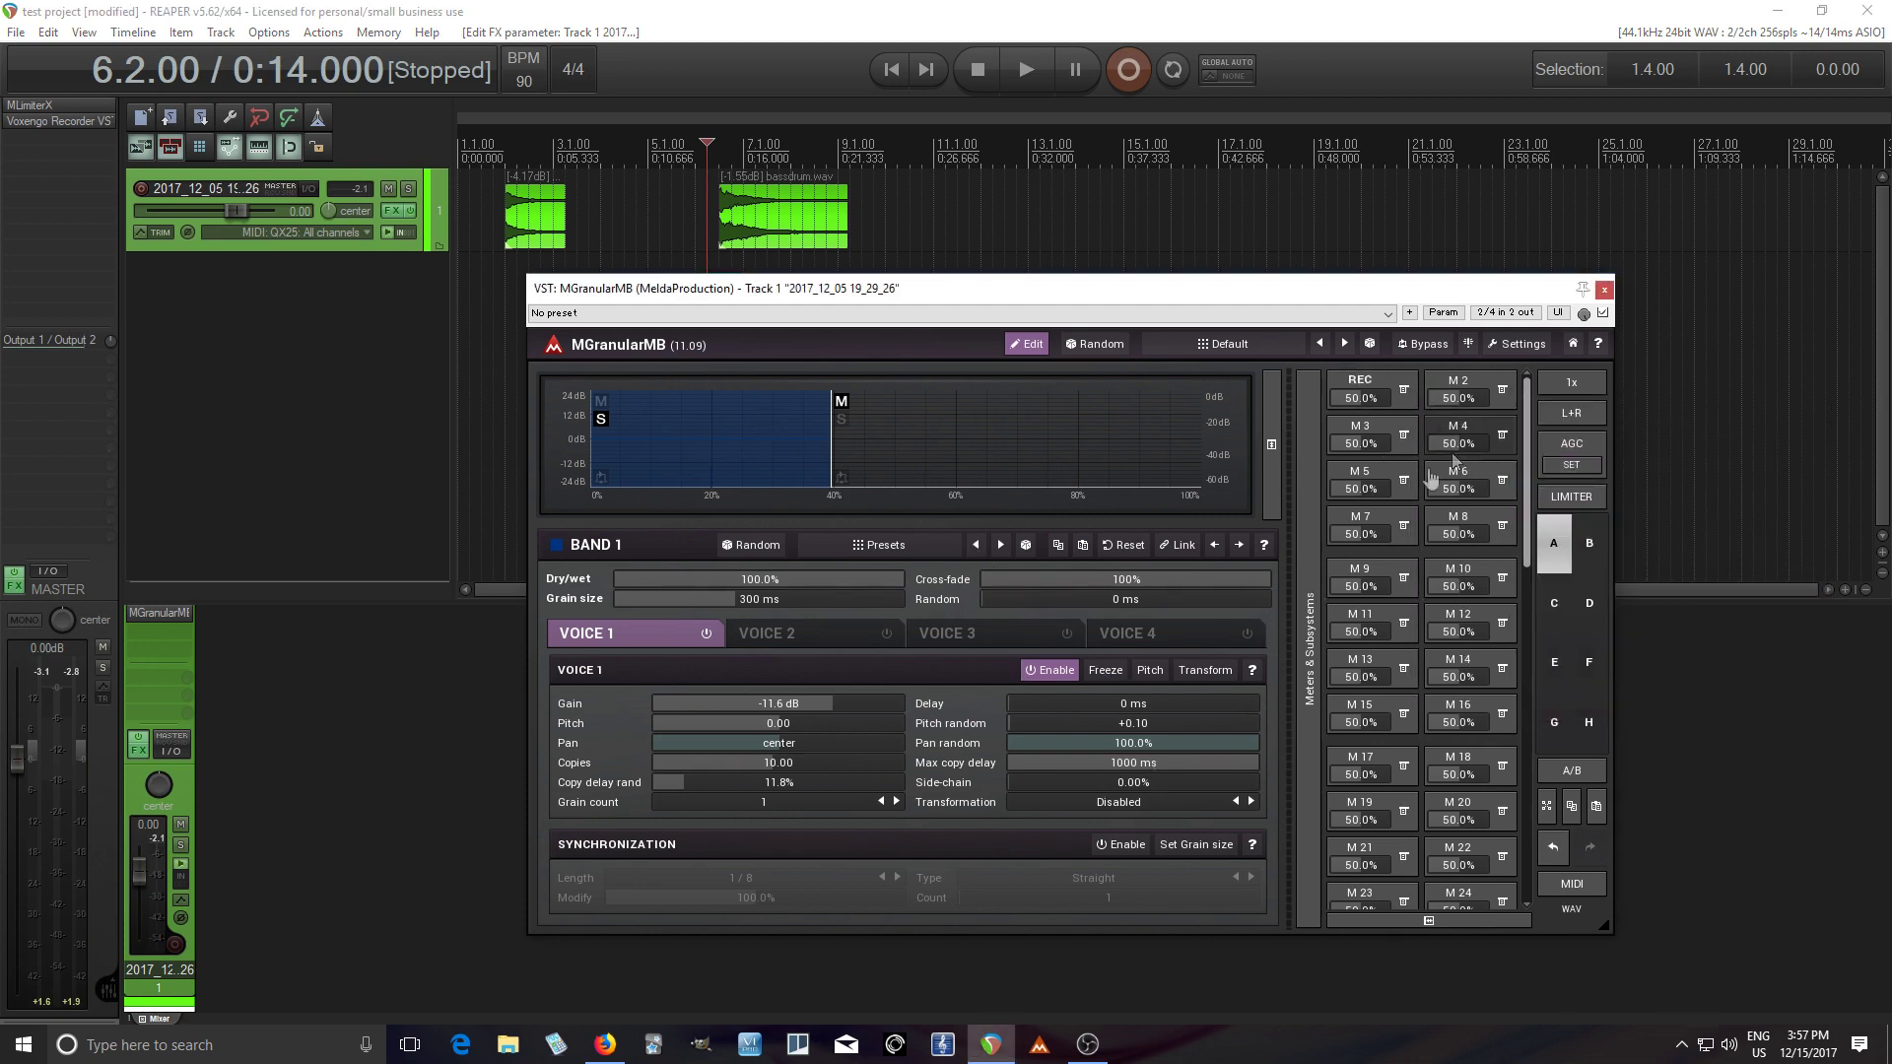
left_click(1101, 678)
left_click(1364, 388)
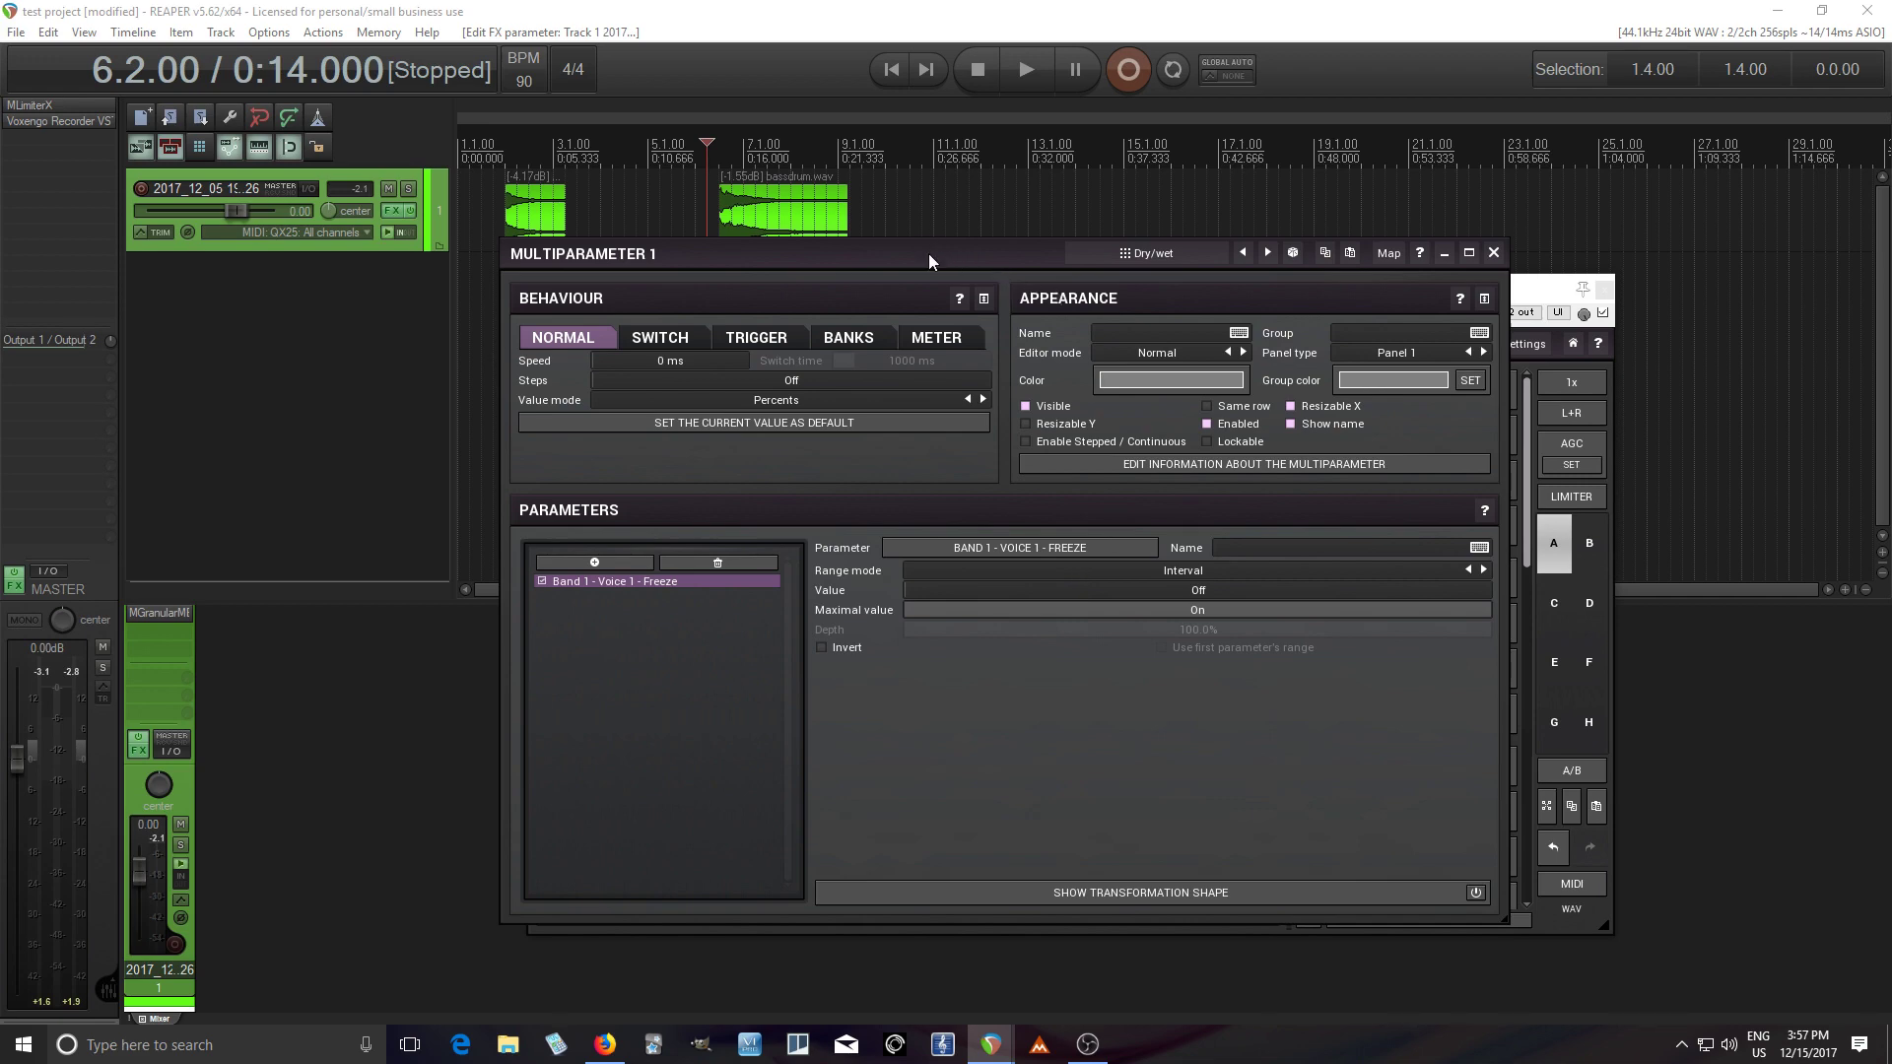
Step: Test the Freeze macro by raising it, then close its settings window
left_click_drag(928, 252, 331, 218)
left_click_drag(1378, 404, 1378, 384)
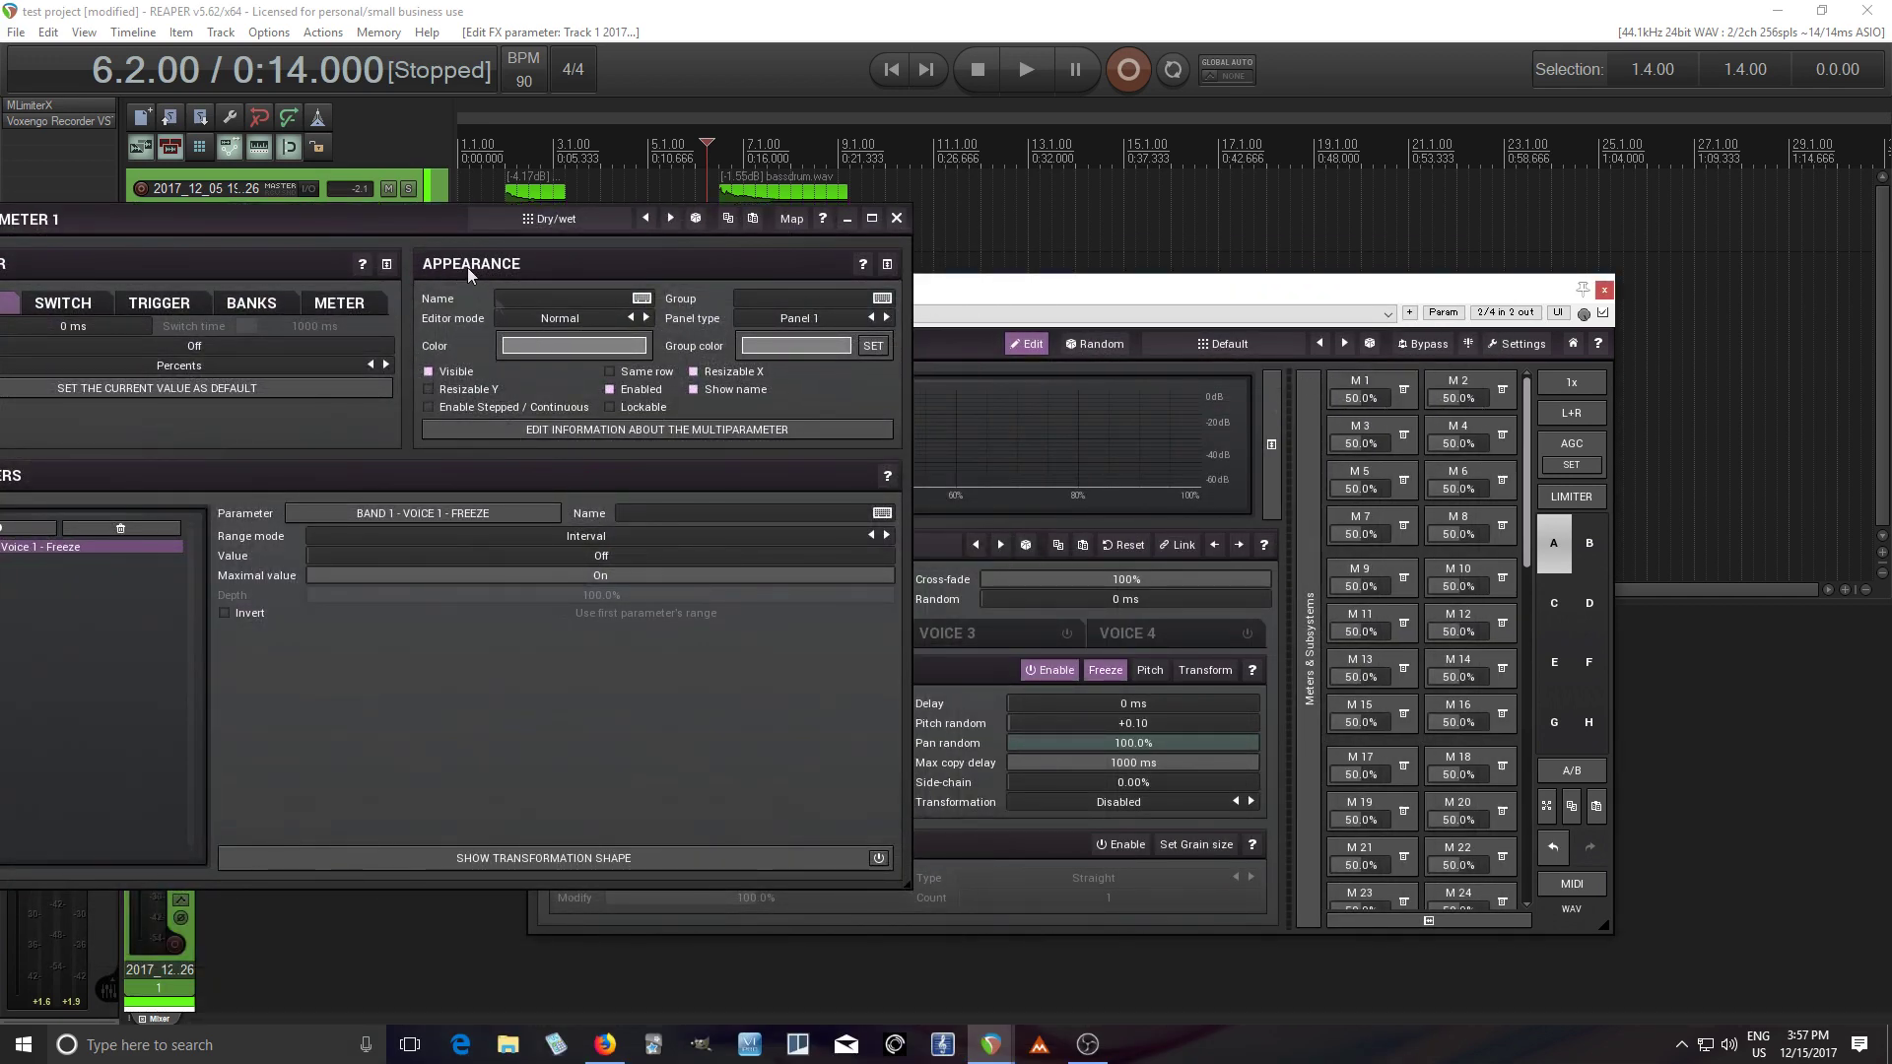
left_click_drag(415, 218, 824, 283)
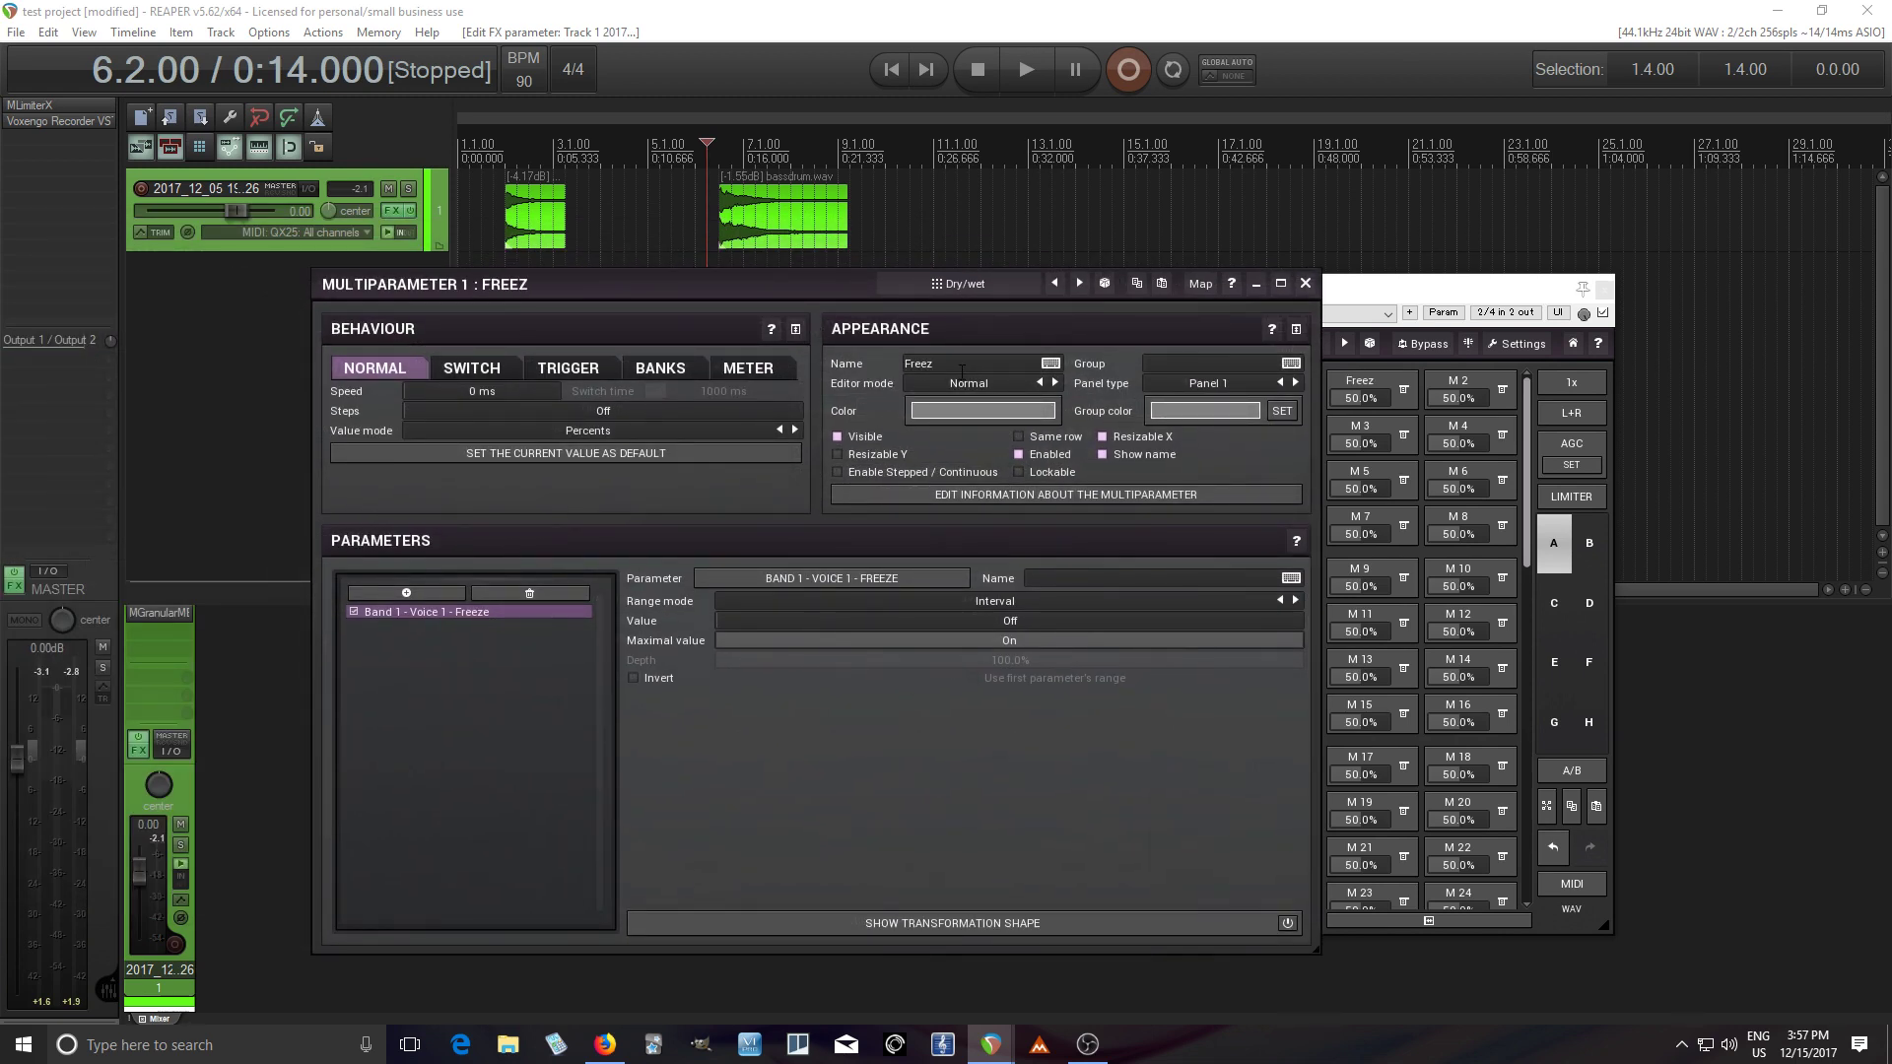
left_click(1304, 285)
left_click(1401, 391)
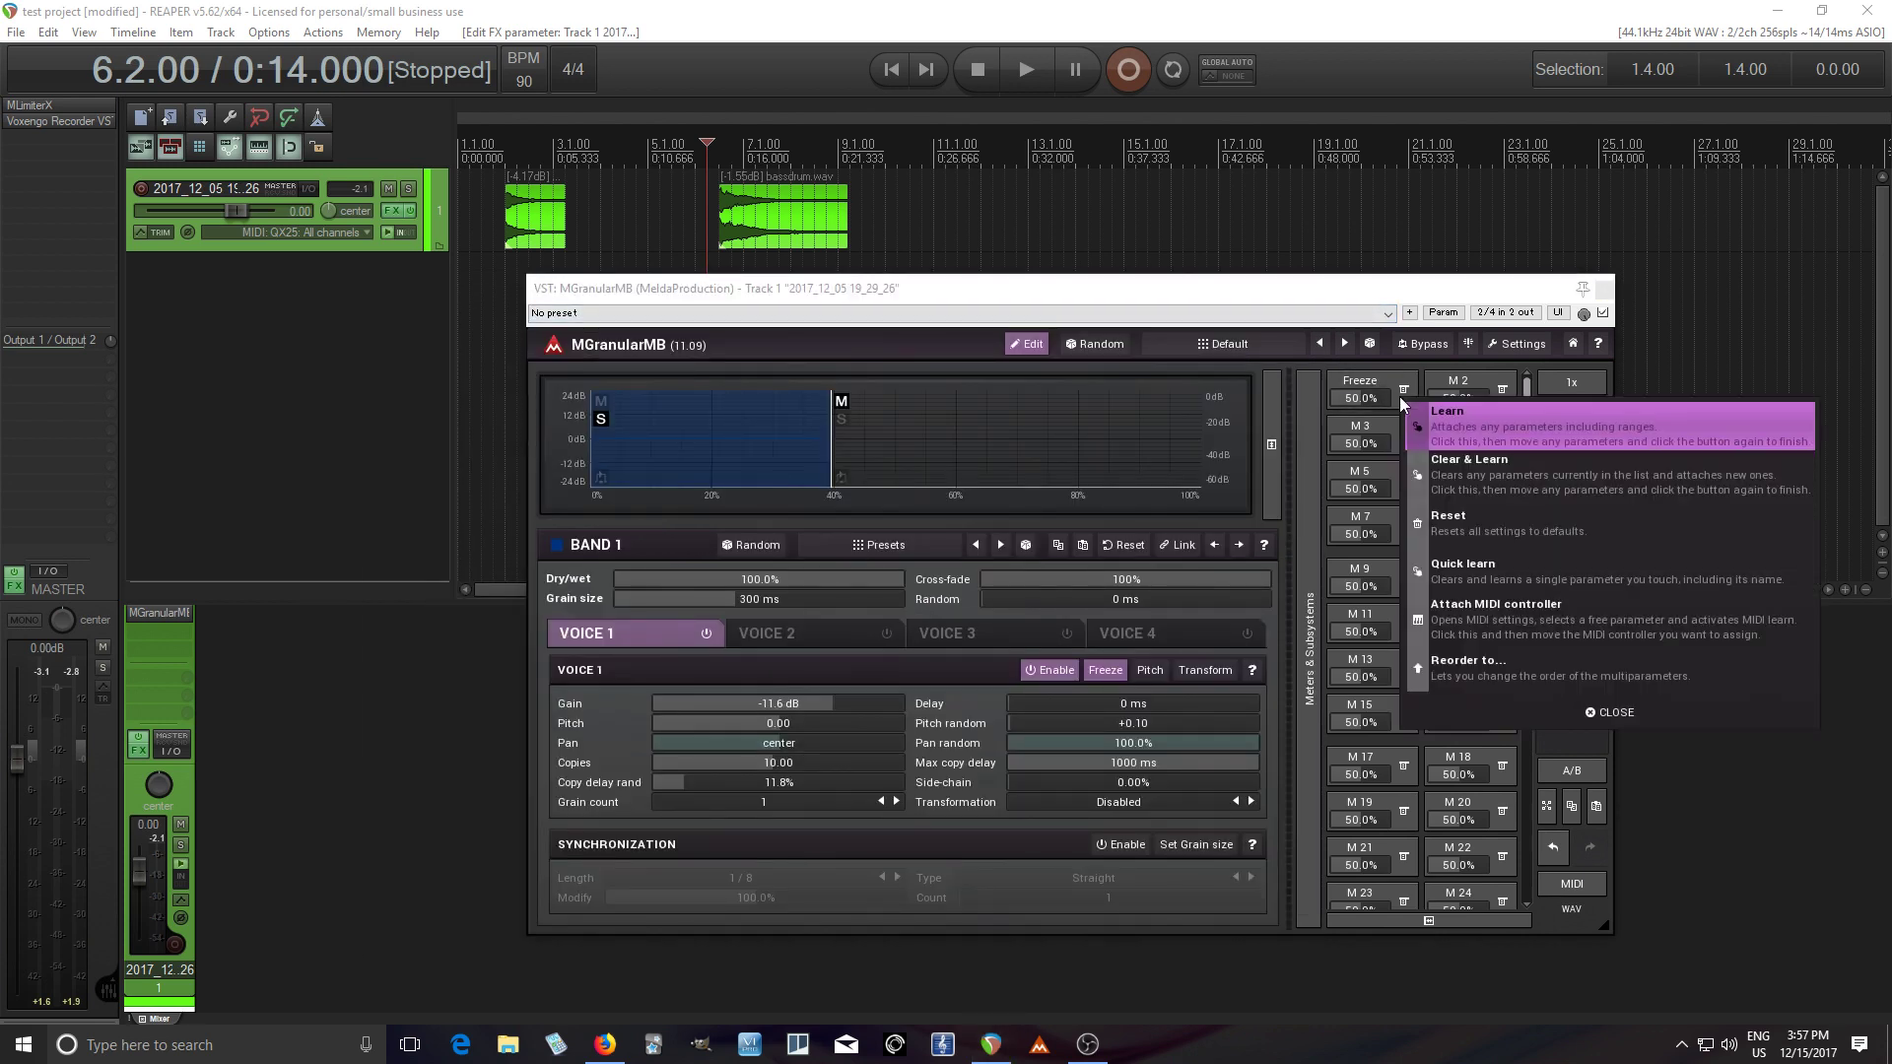
Step: Map the Freeze macro to MIDI note 60 (C3) instead of a controller
left_click(1554, 620)
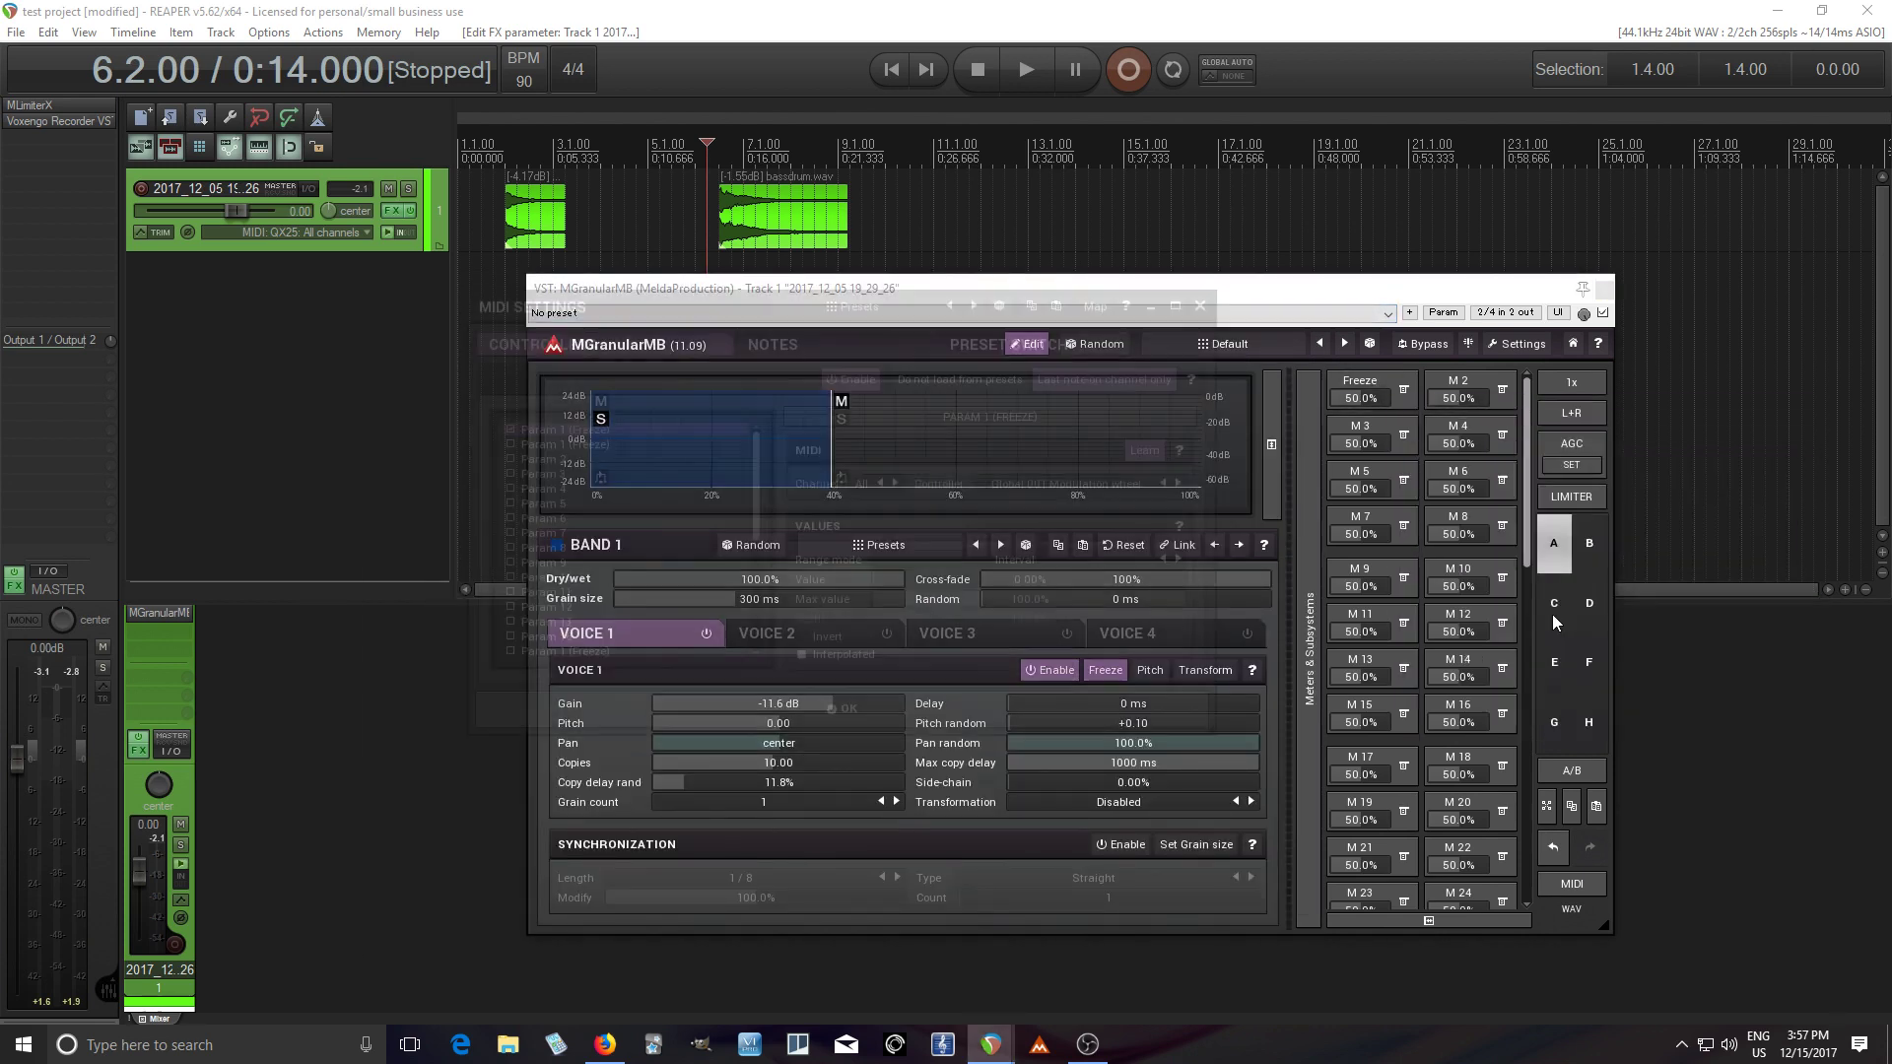
left_click(868, 383)
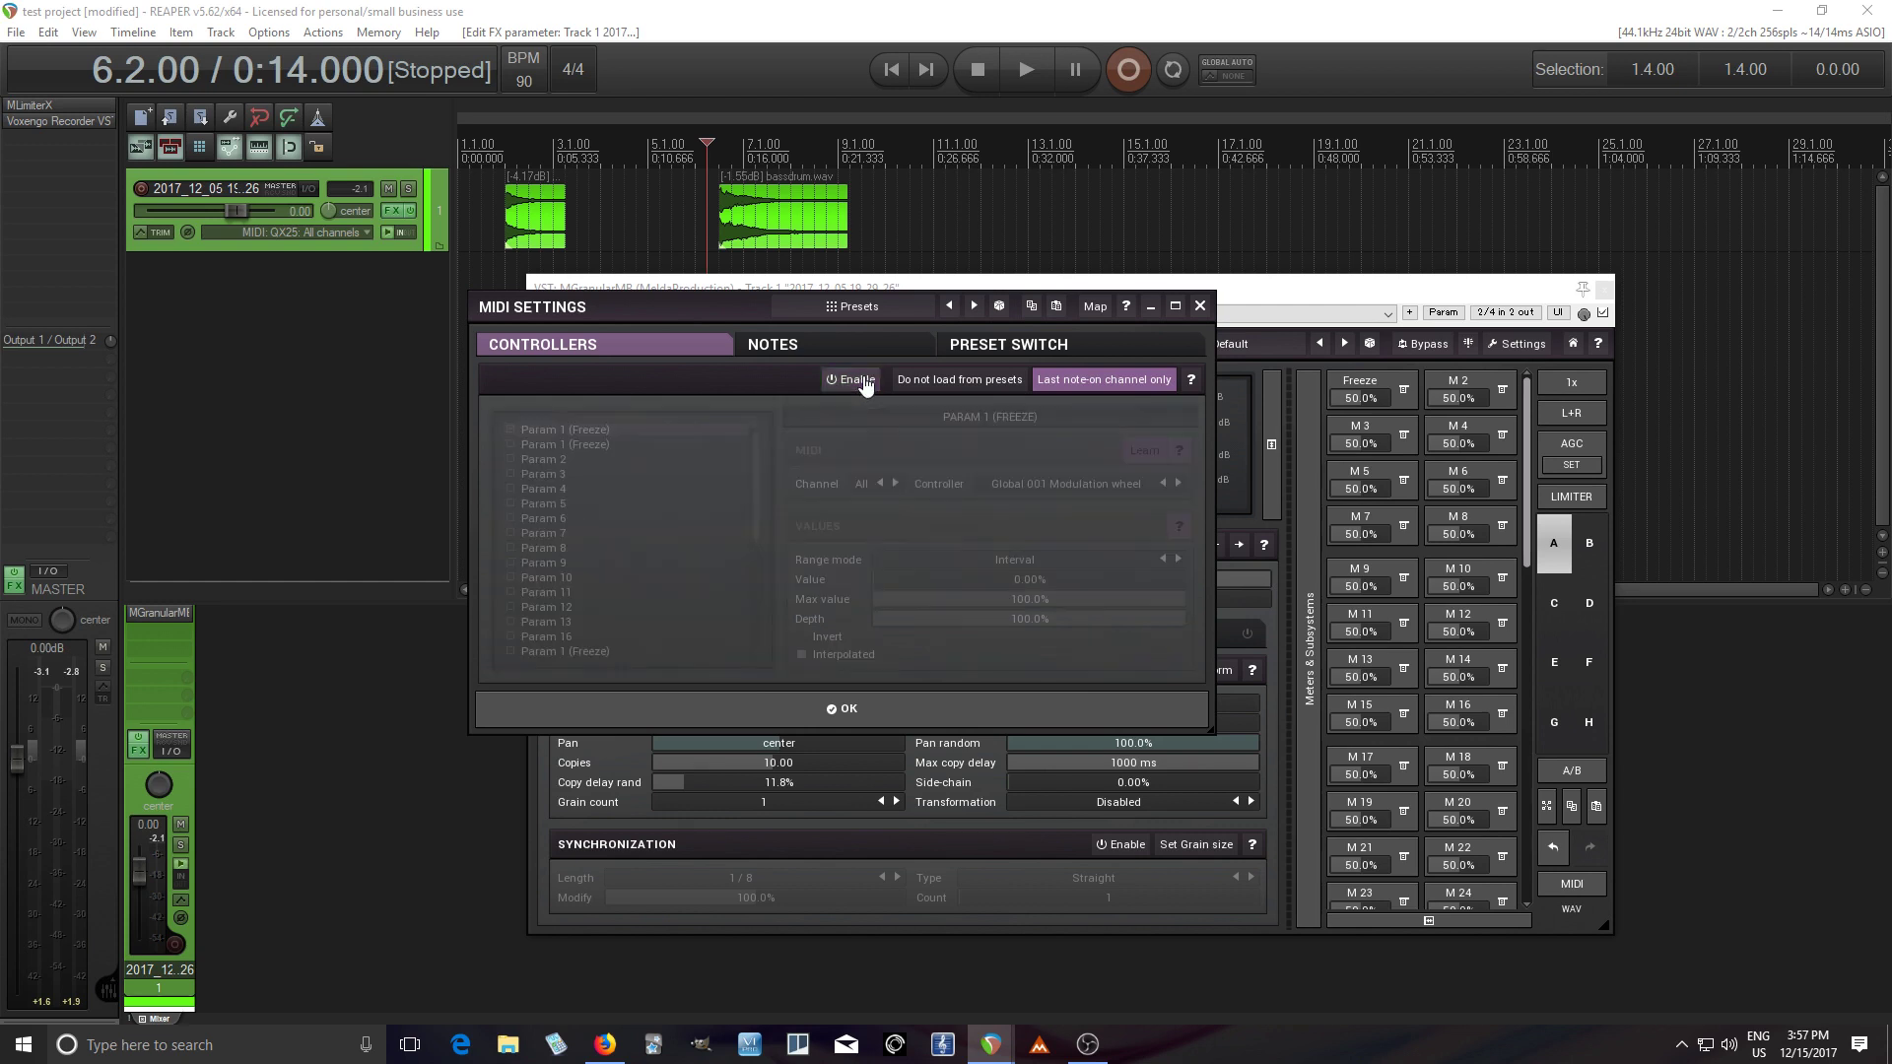
left_click(796, 343)
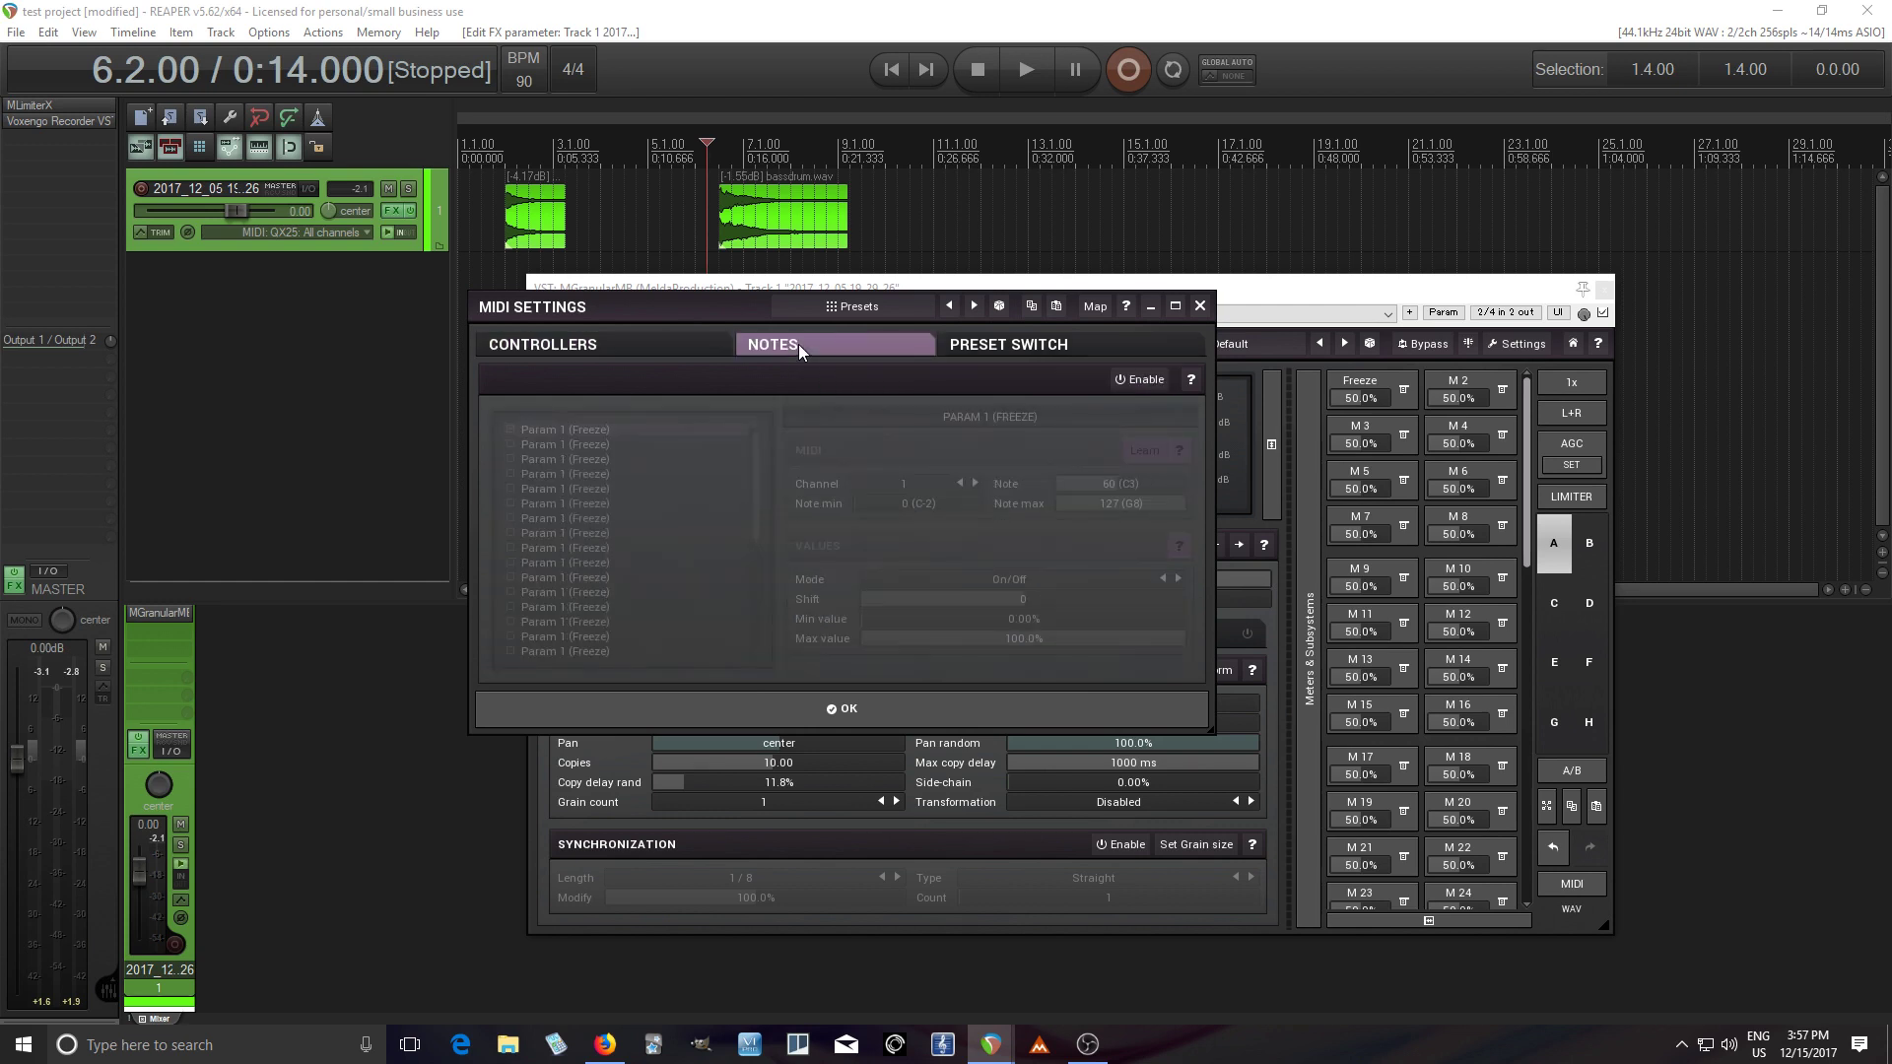
left_click(1143, 380)
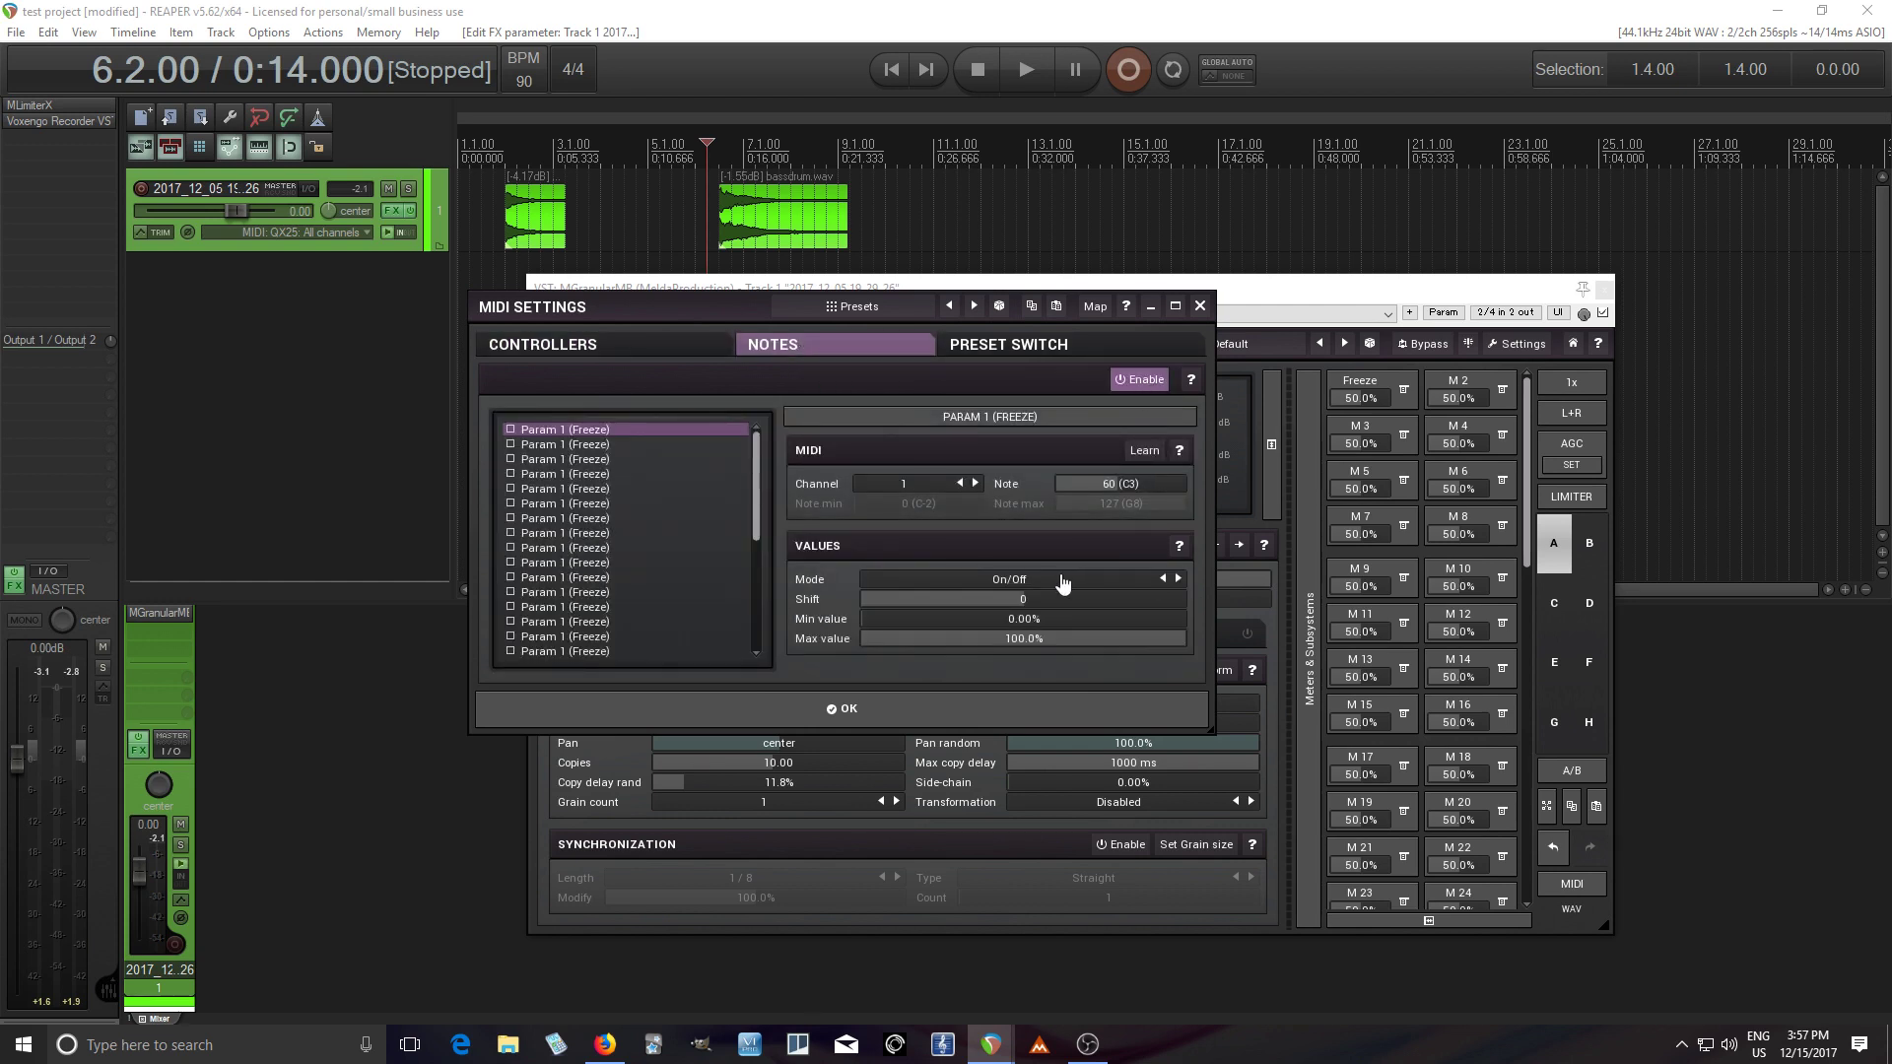
left_click(512, 431)
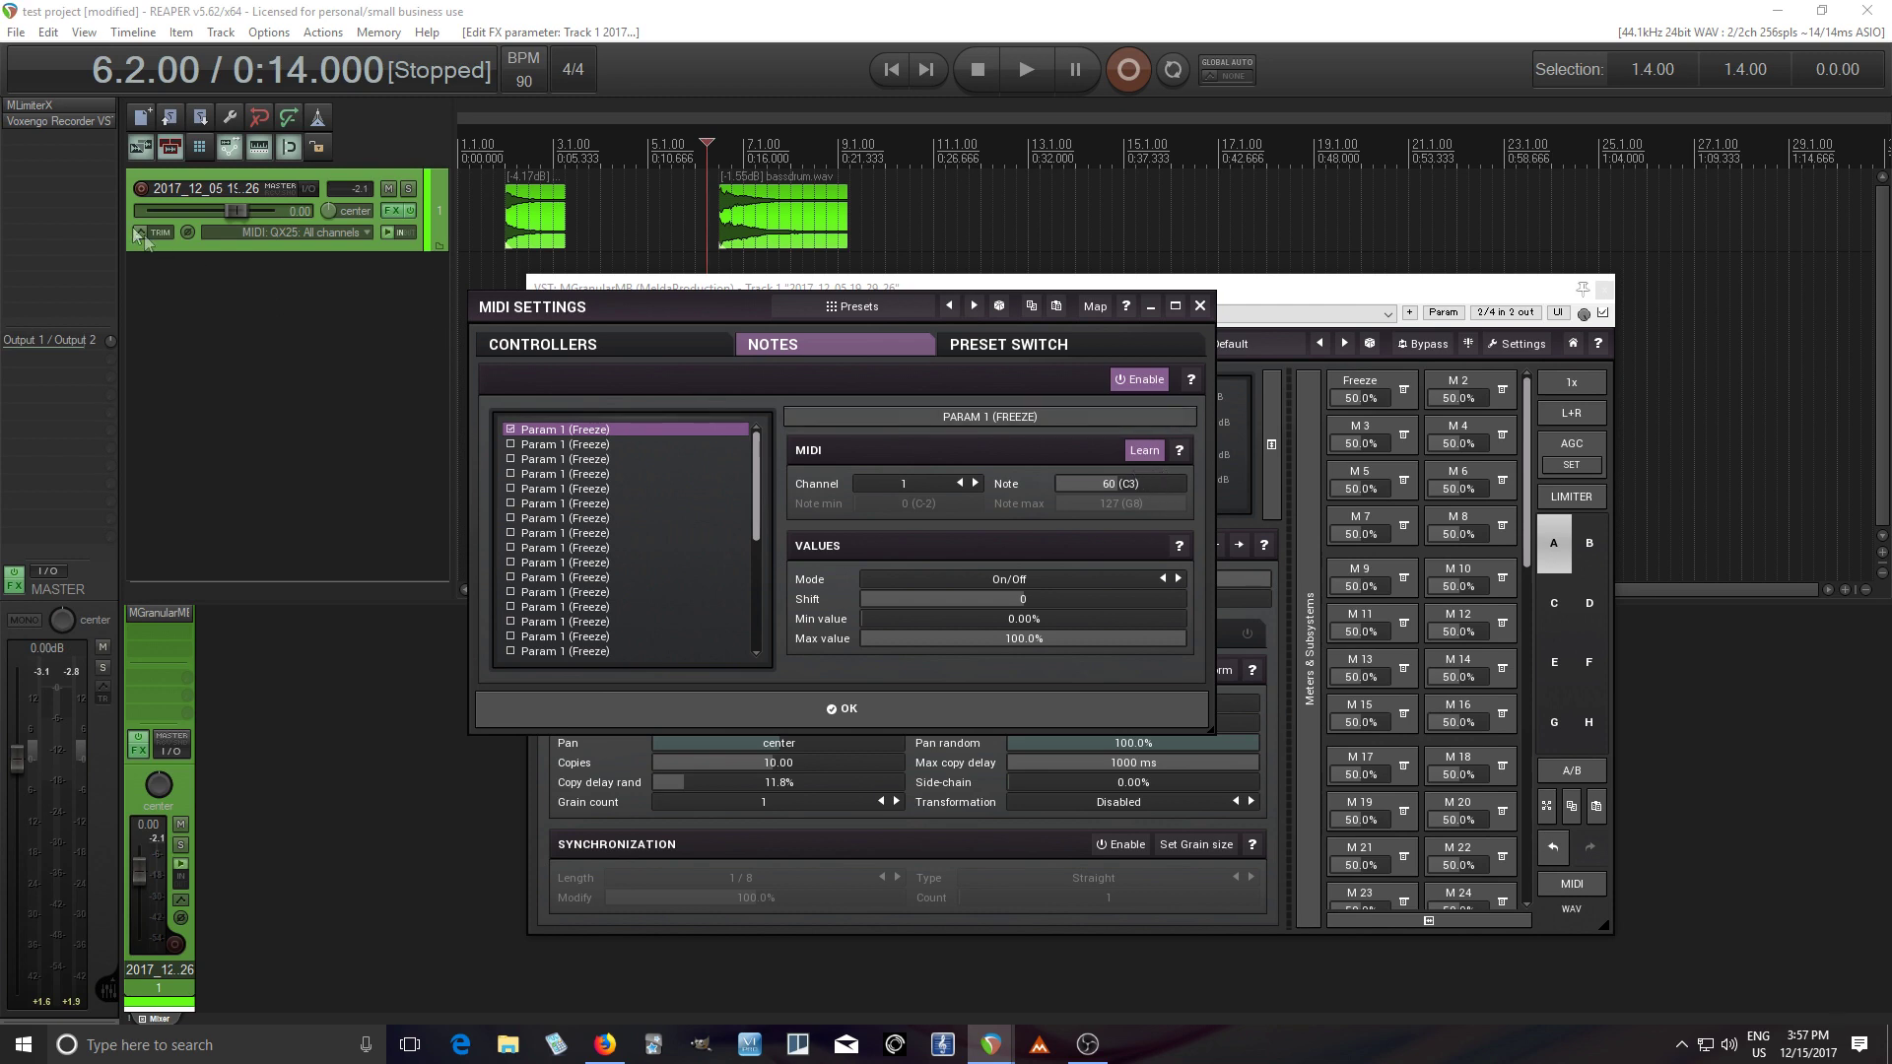
Step: Record-arm the track for MIDI input and confirm the note mapping settings
left_click(141, 190)
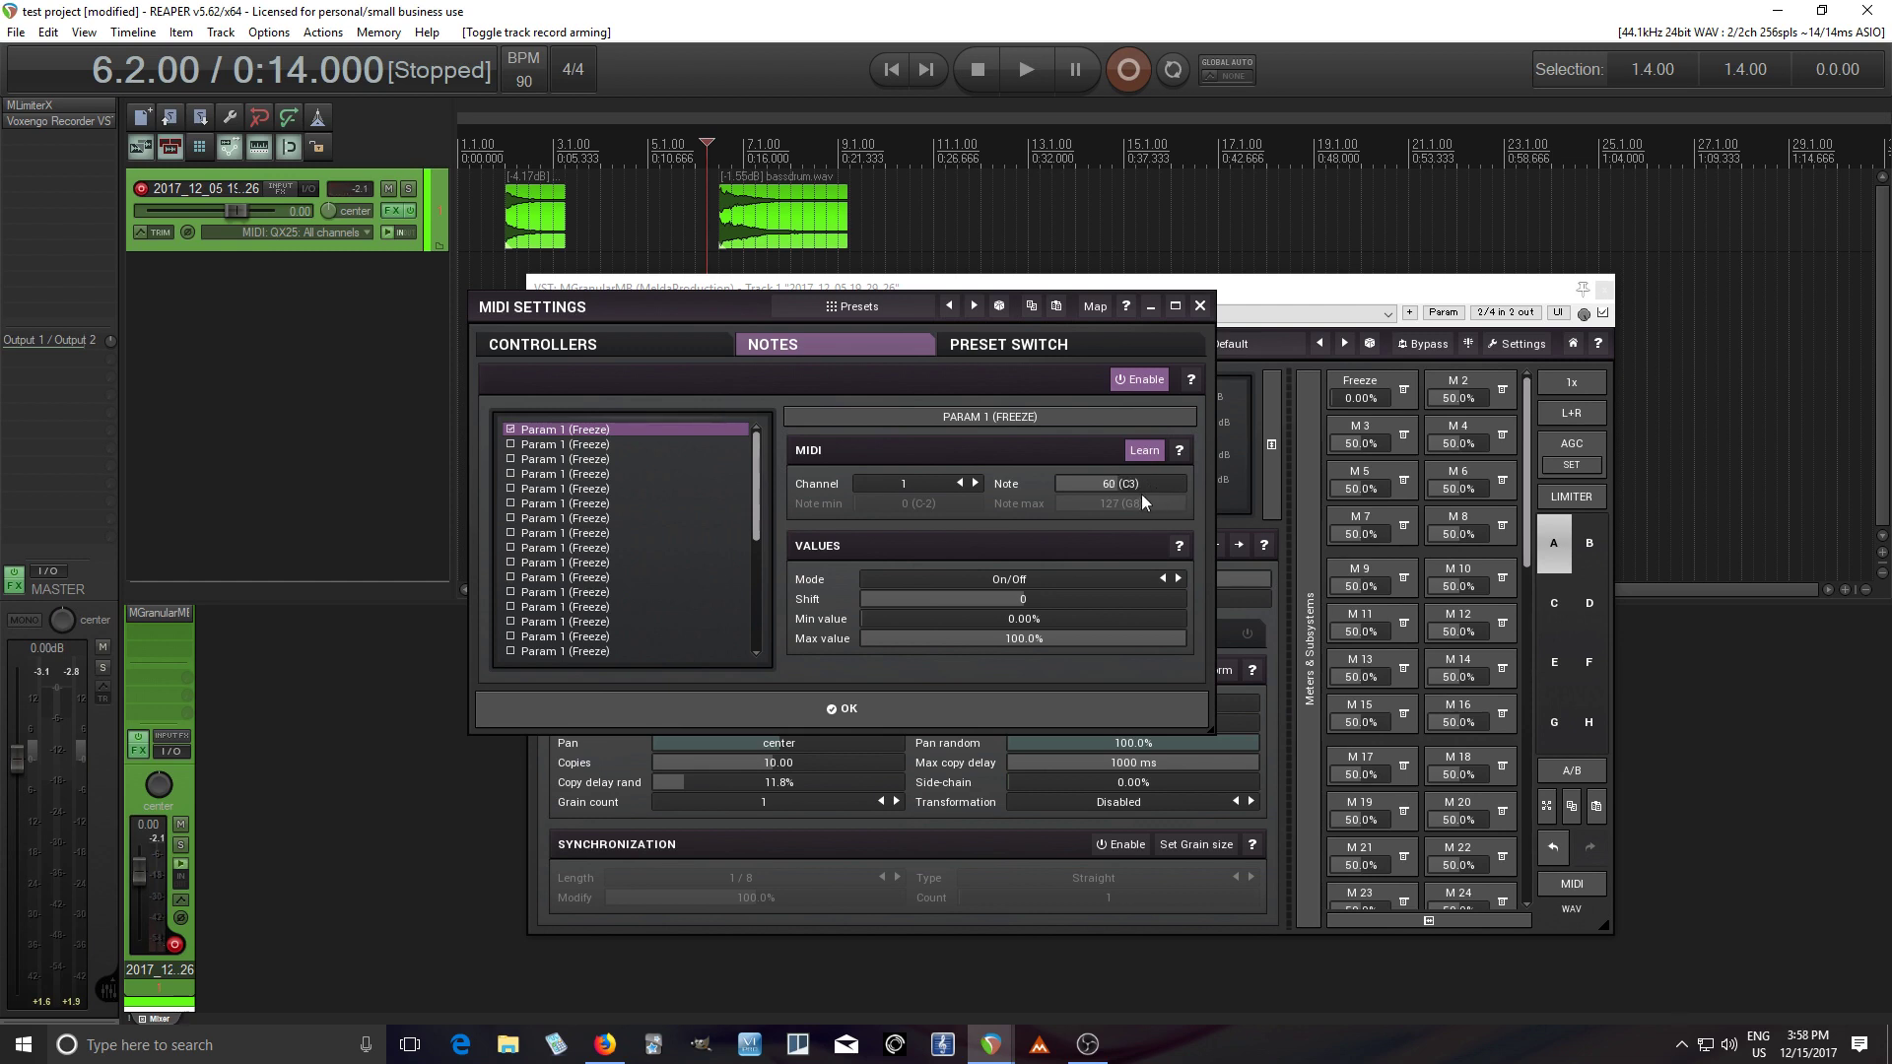
left_click(830, 709)
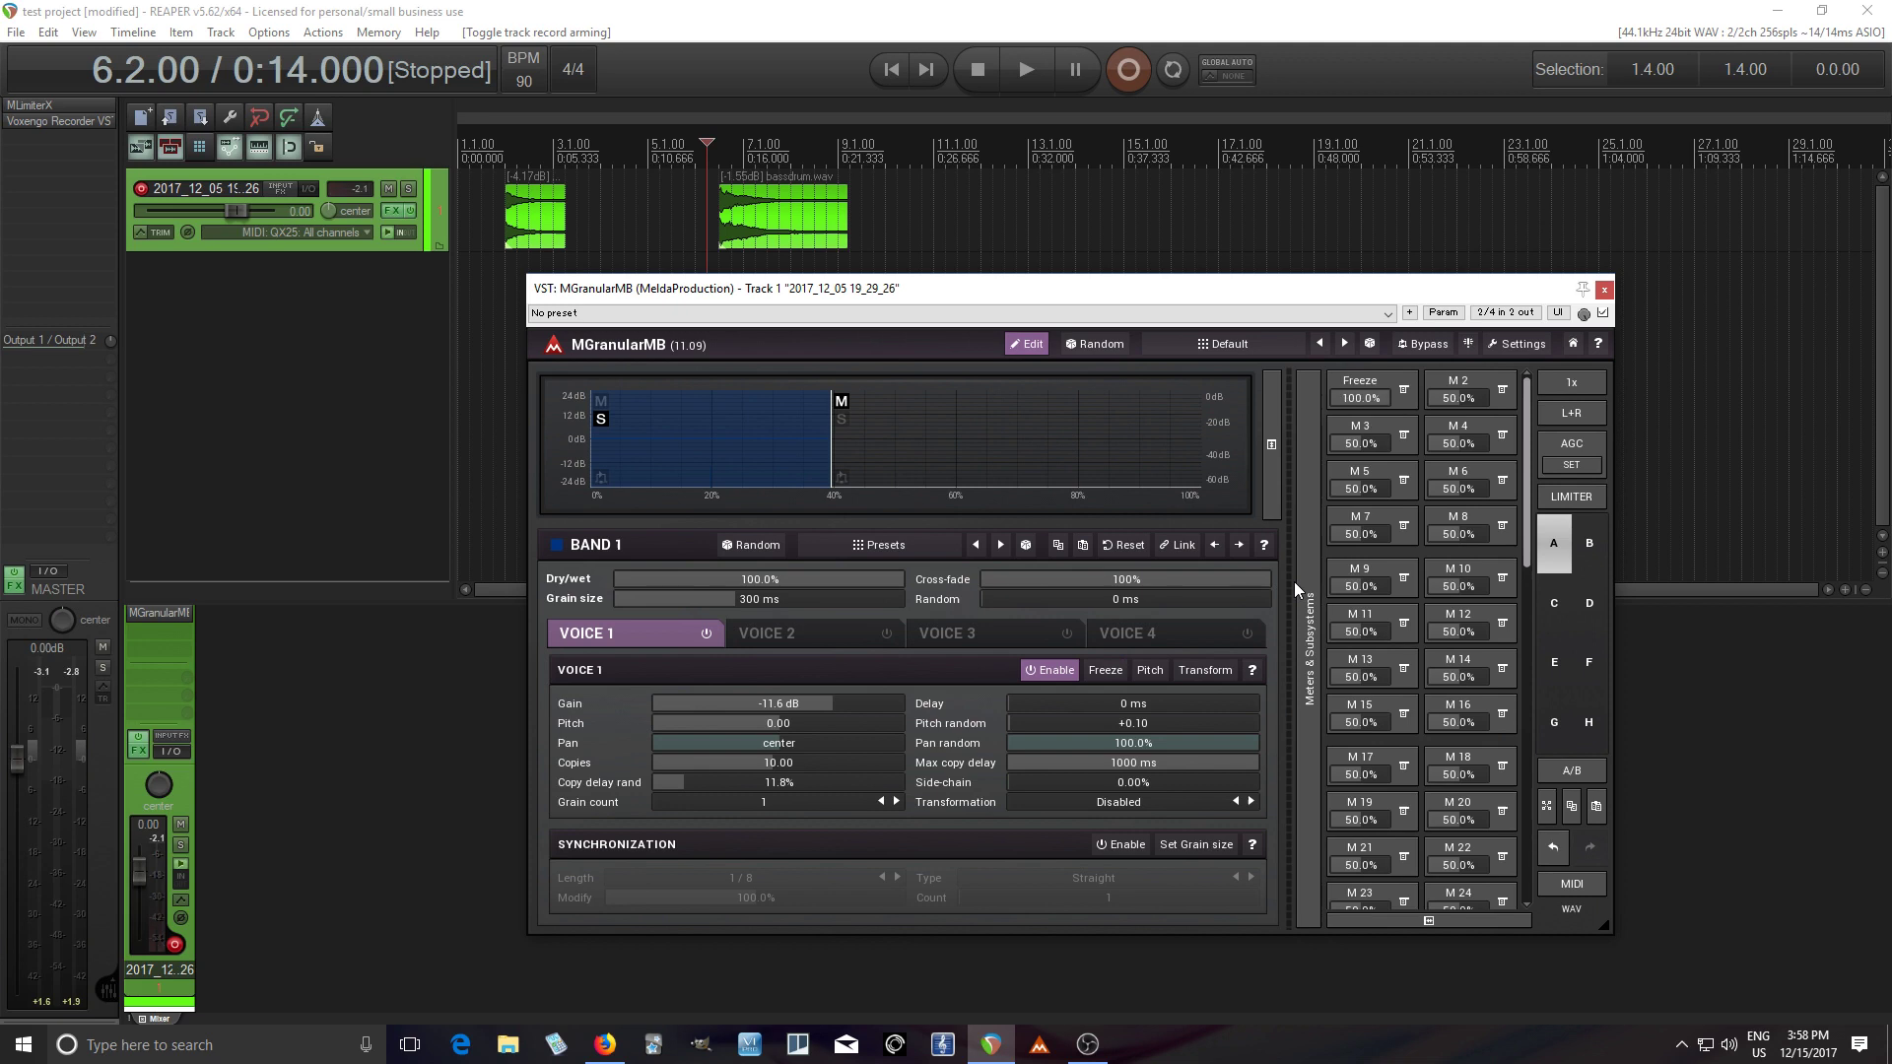
left_click(493, 190)
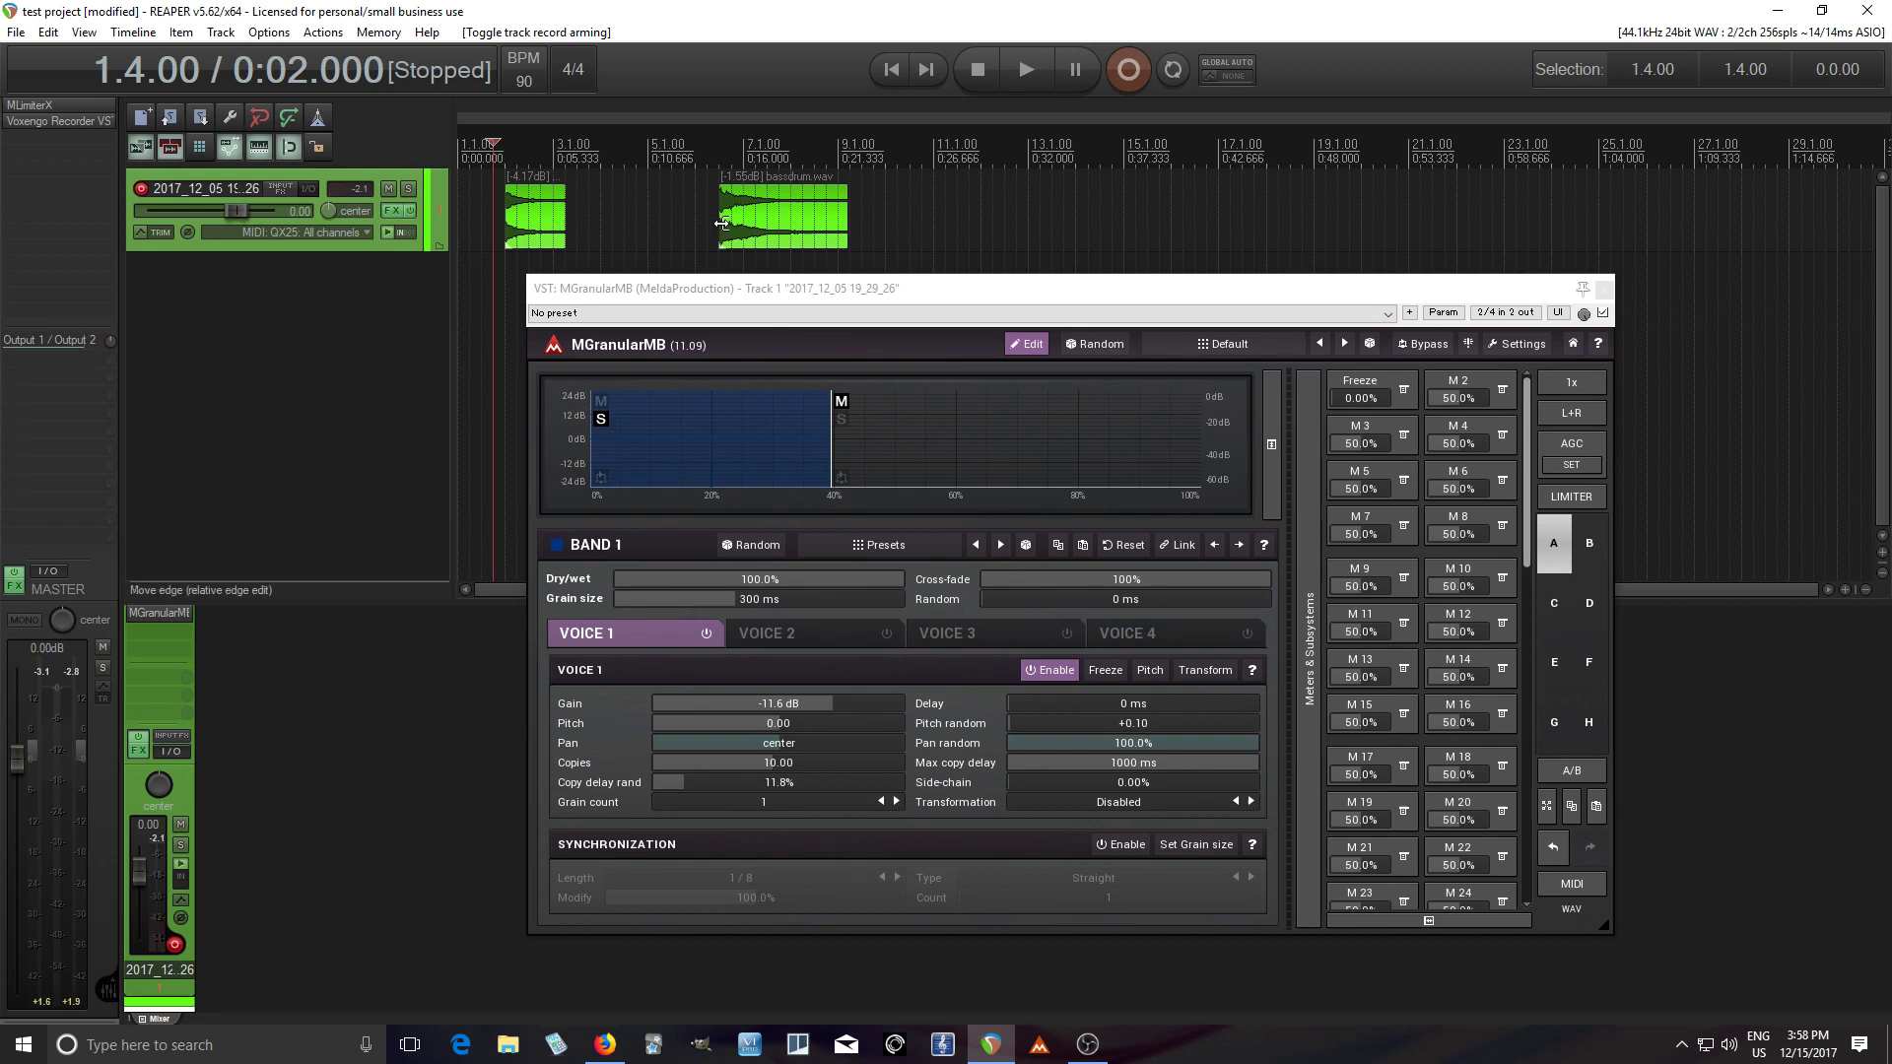
Step: Play from 1.4.00, freeze the grain cloud with note C3, then stop with Space
left_click(1024, 69)
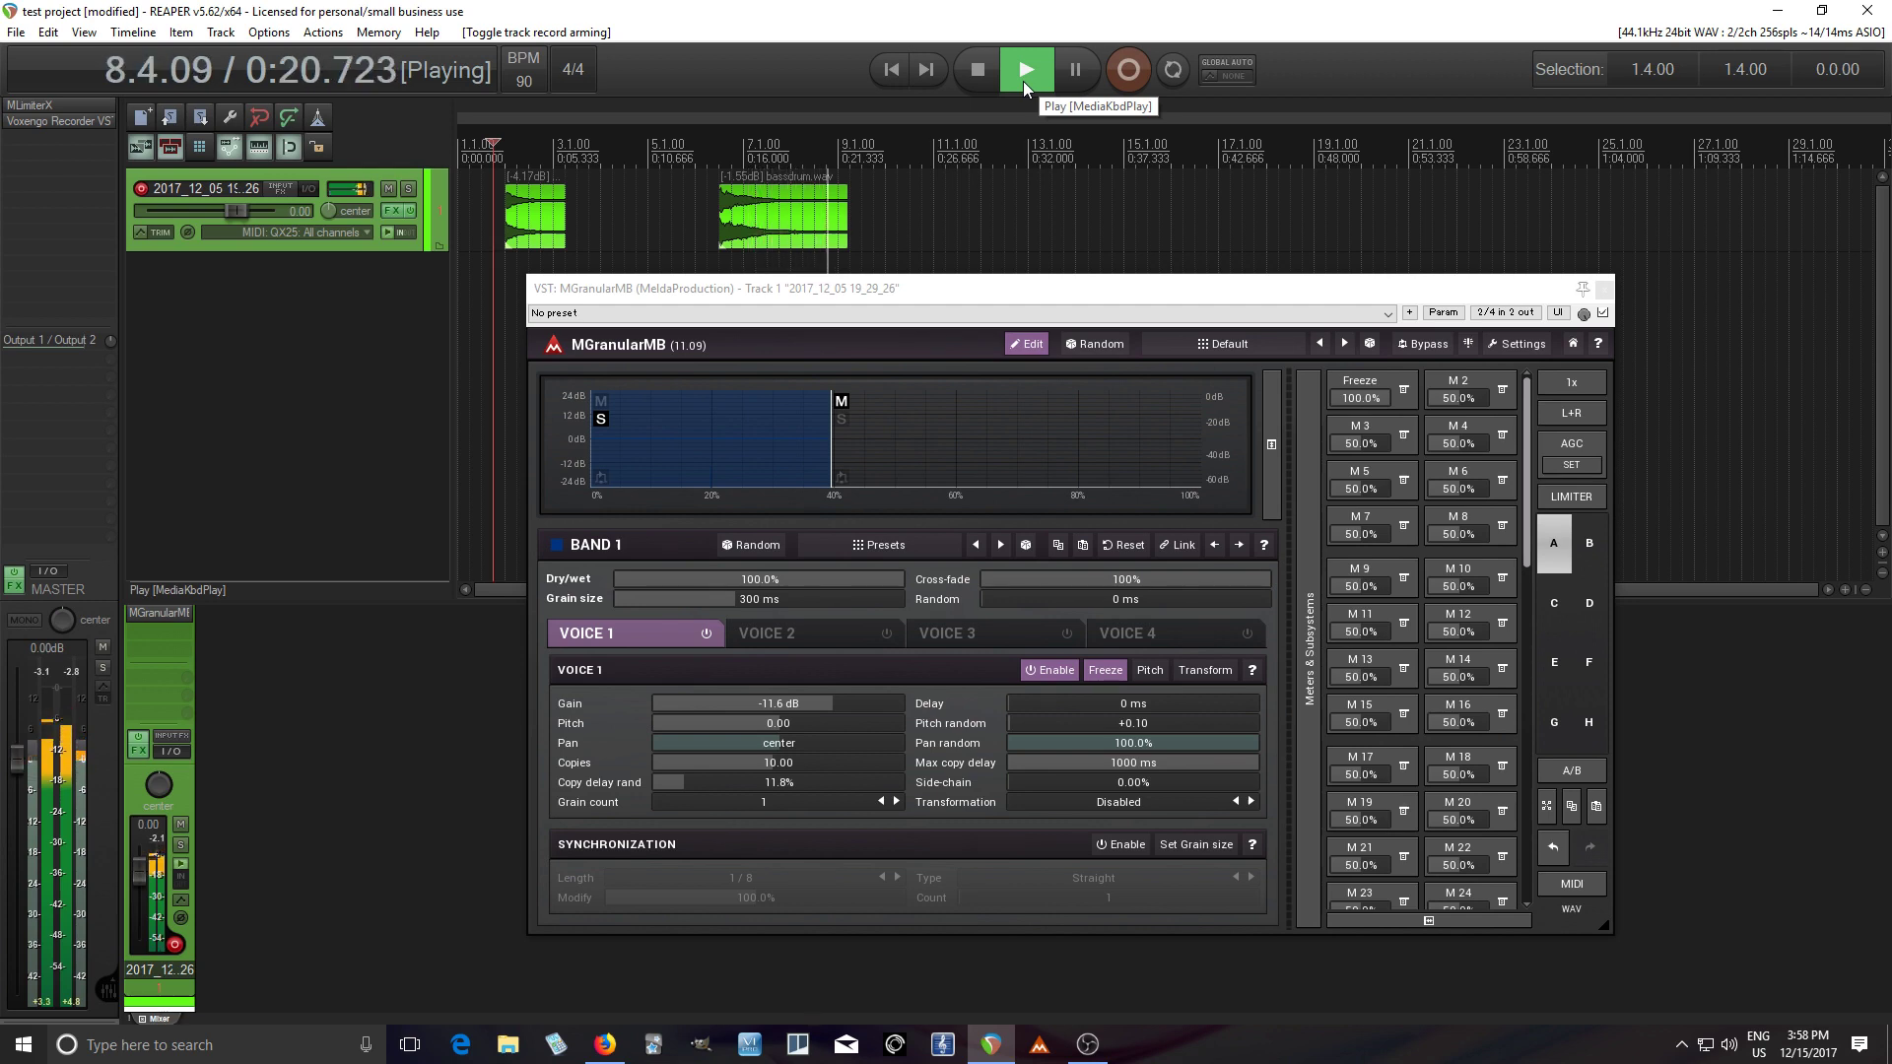
key("space")
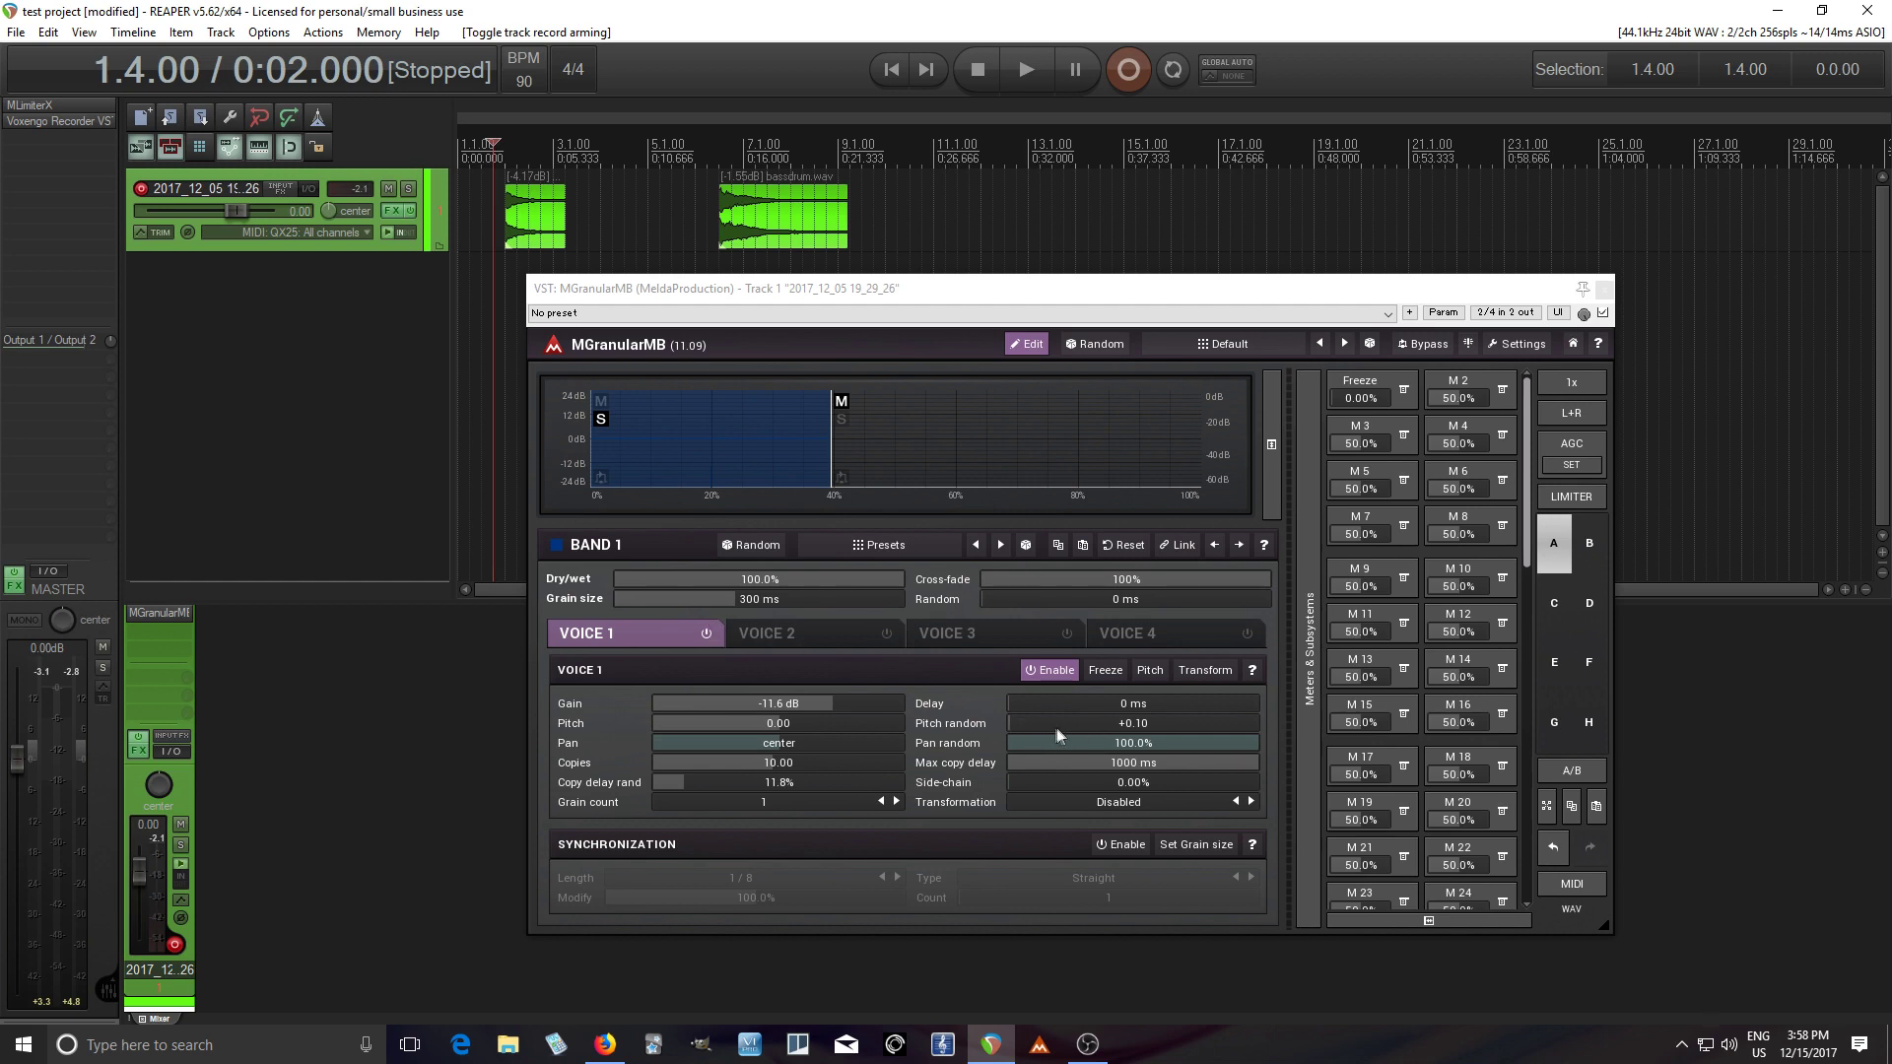
Step: Set Voice 1's pitch sequencer mode to Random (limited)
left_click(1148, 675)
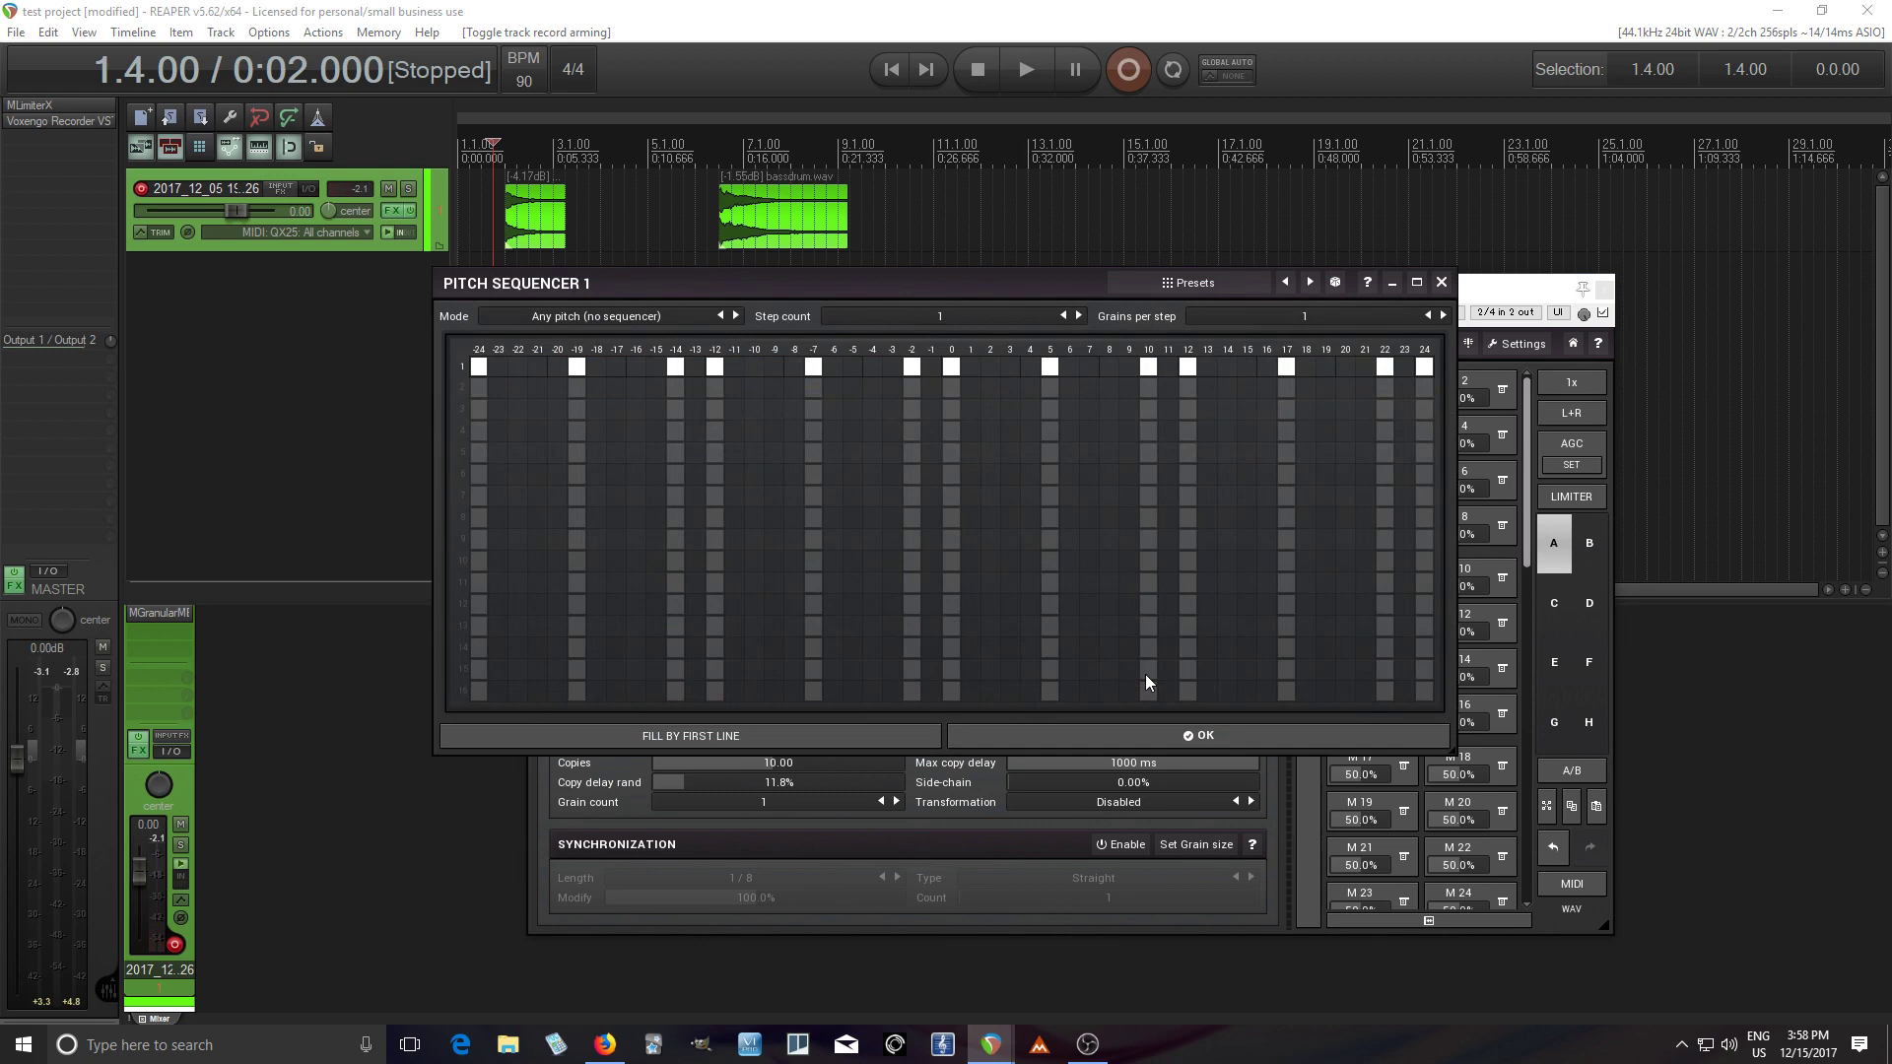
left_click(604, 318)
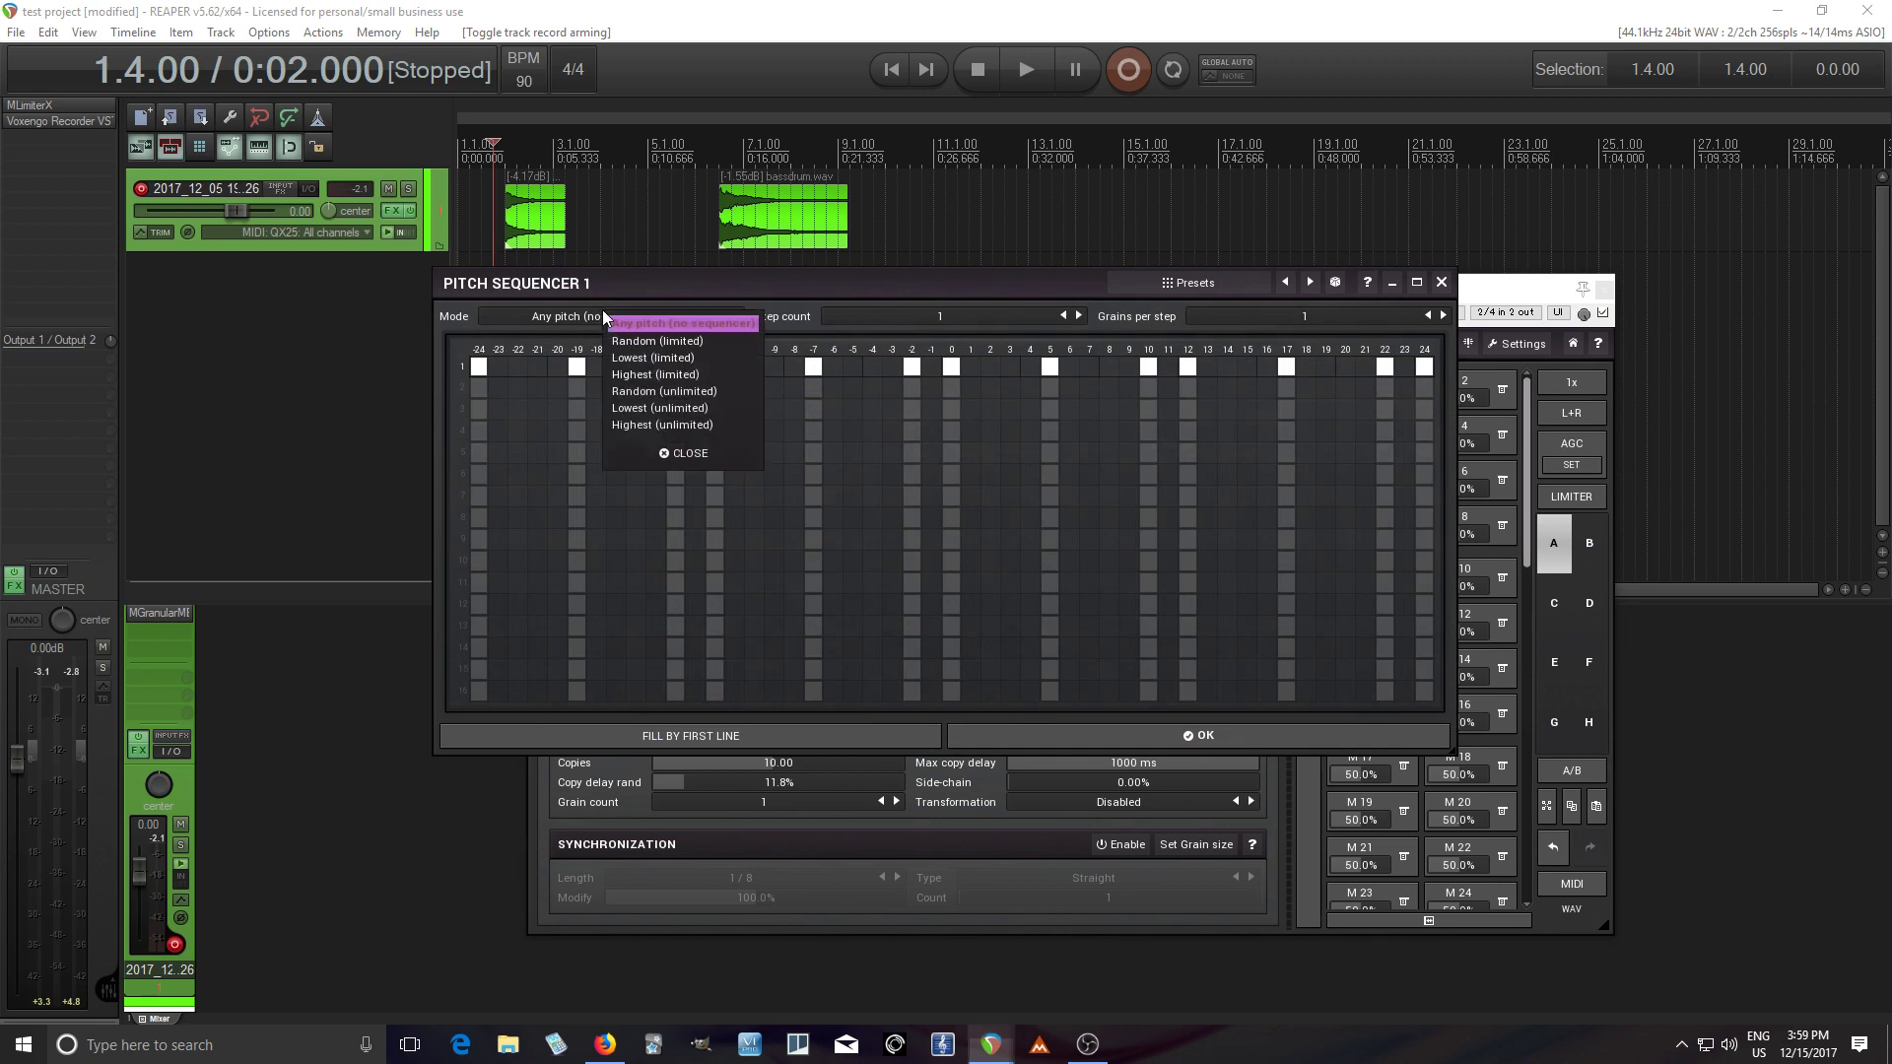
left_click(662, 345)
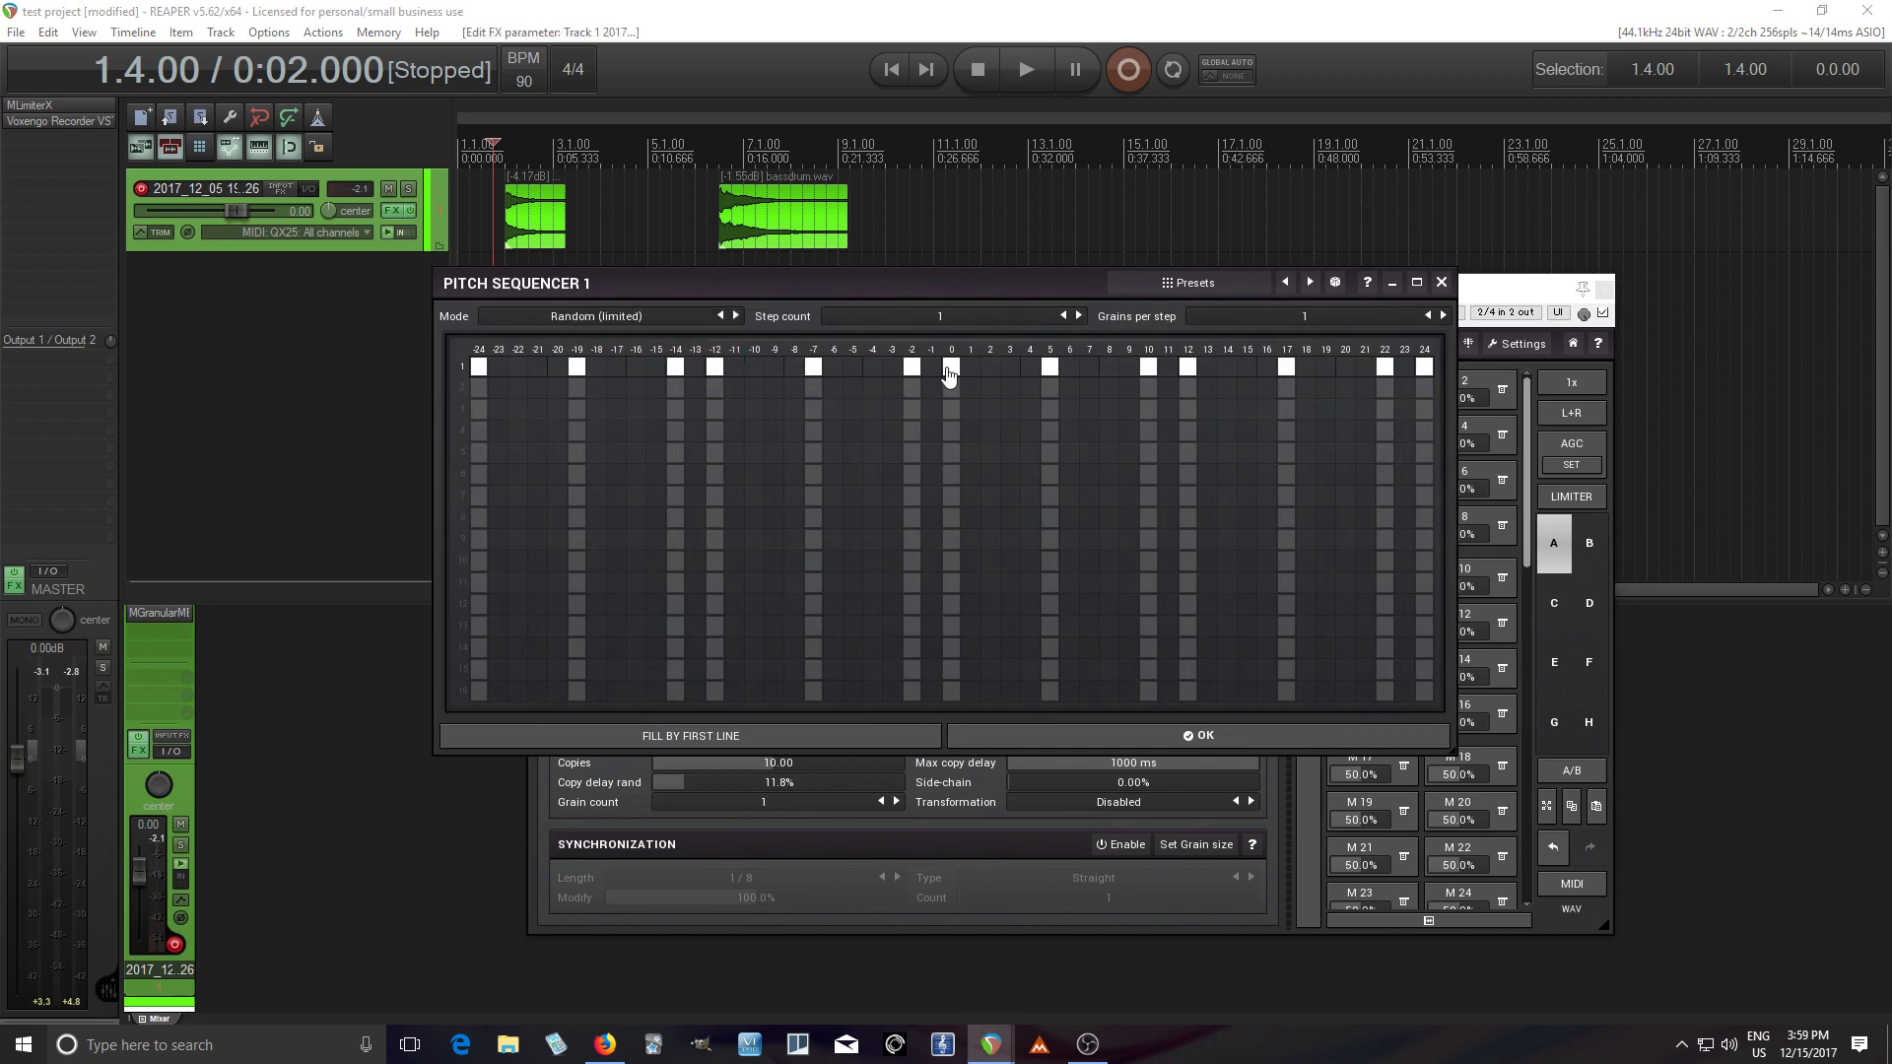
left_click(1105, 739)
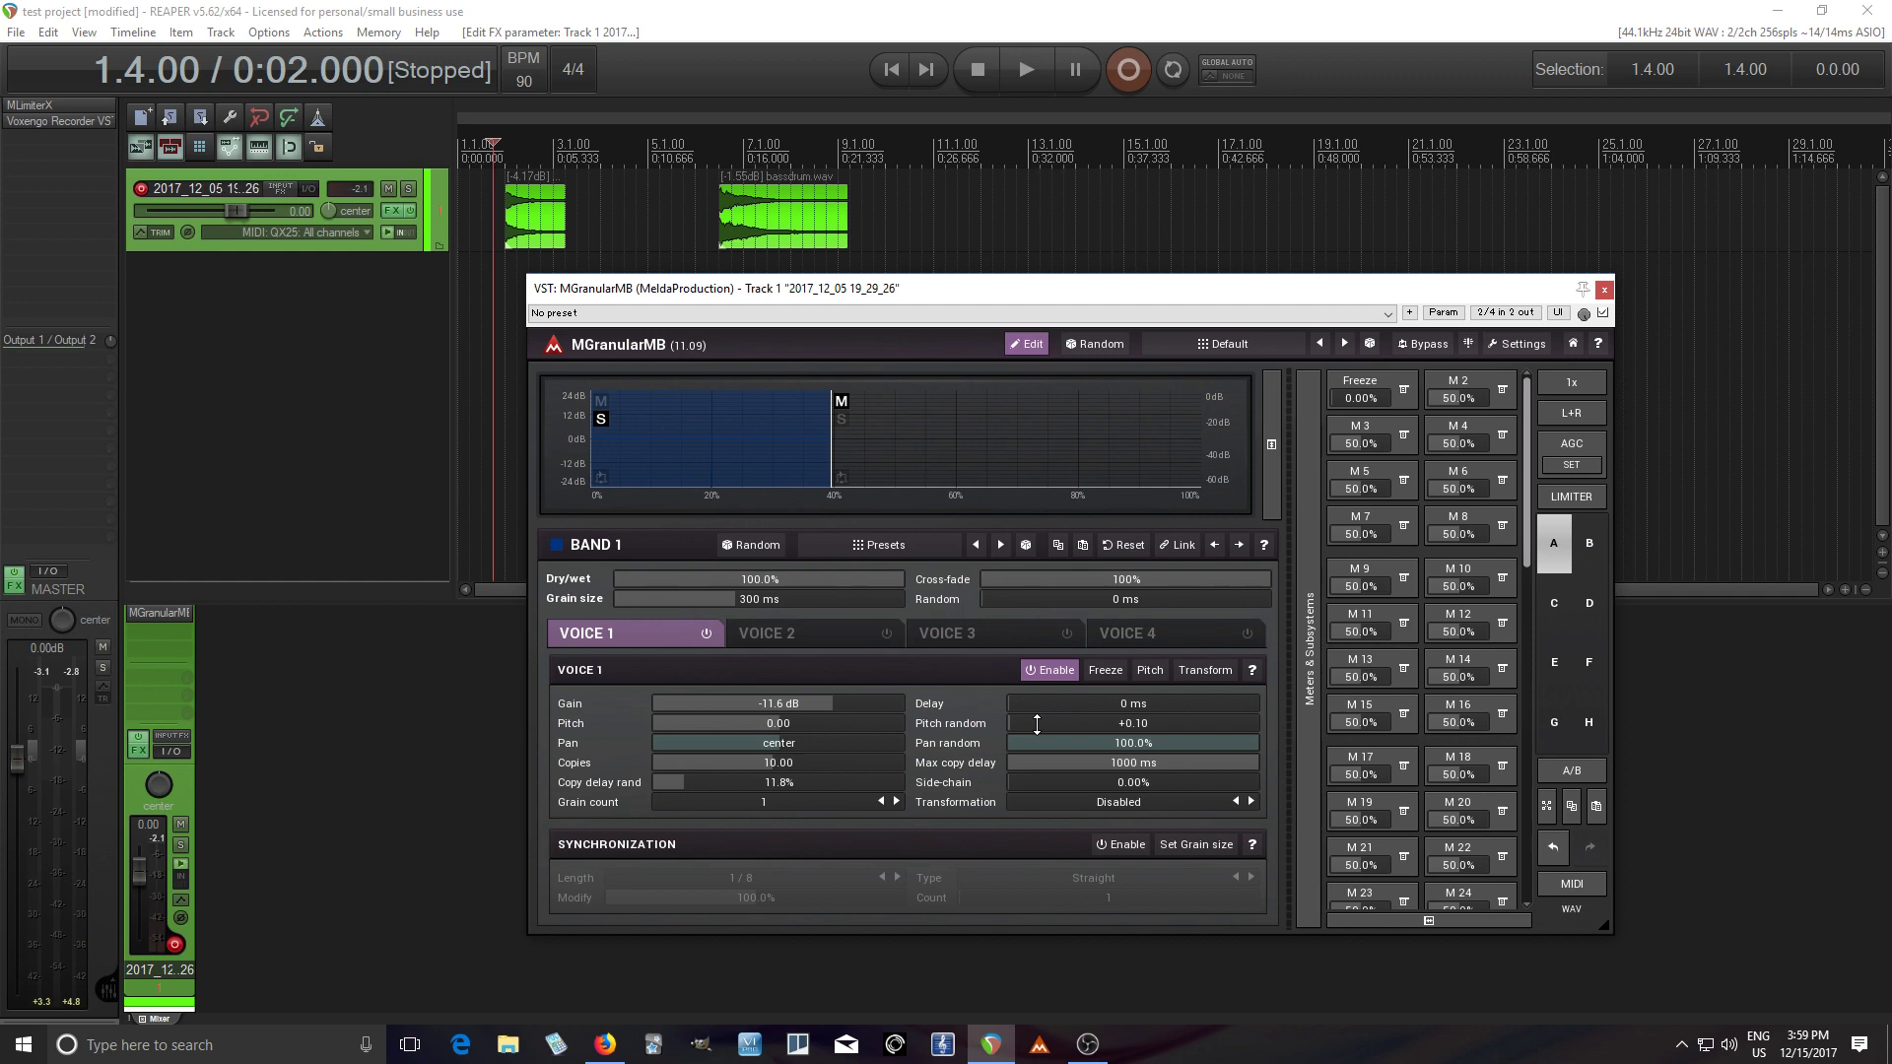
Step: During playback, raise Voice 1's Pitch random to +19.30, then stop
left_click(1025, 68)
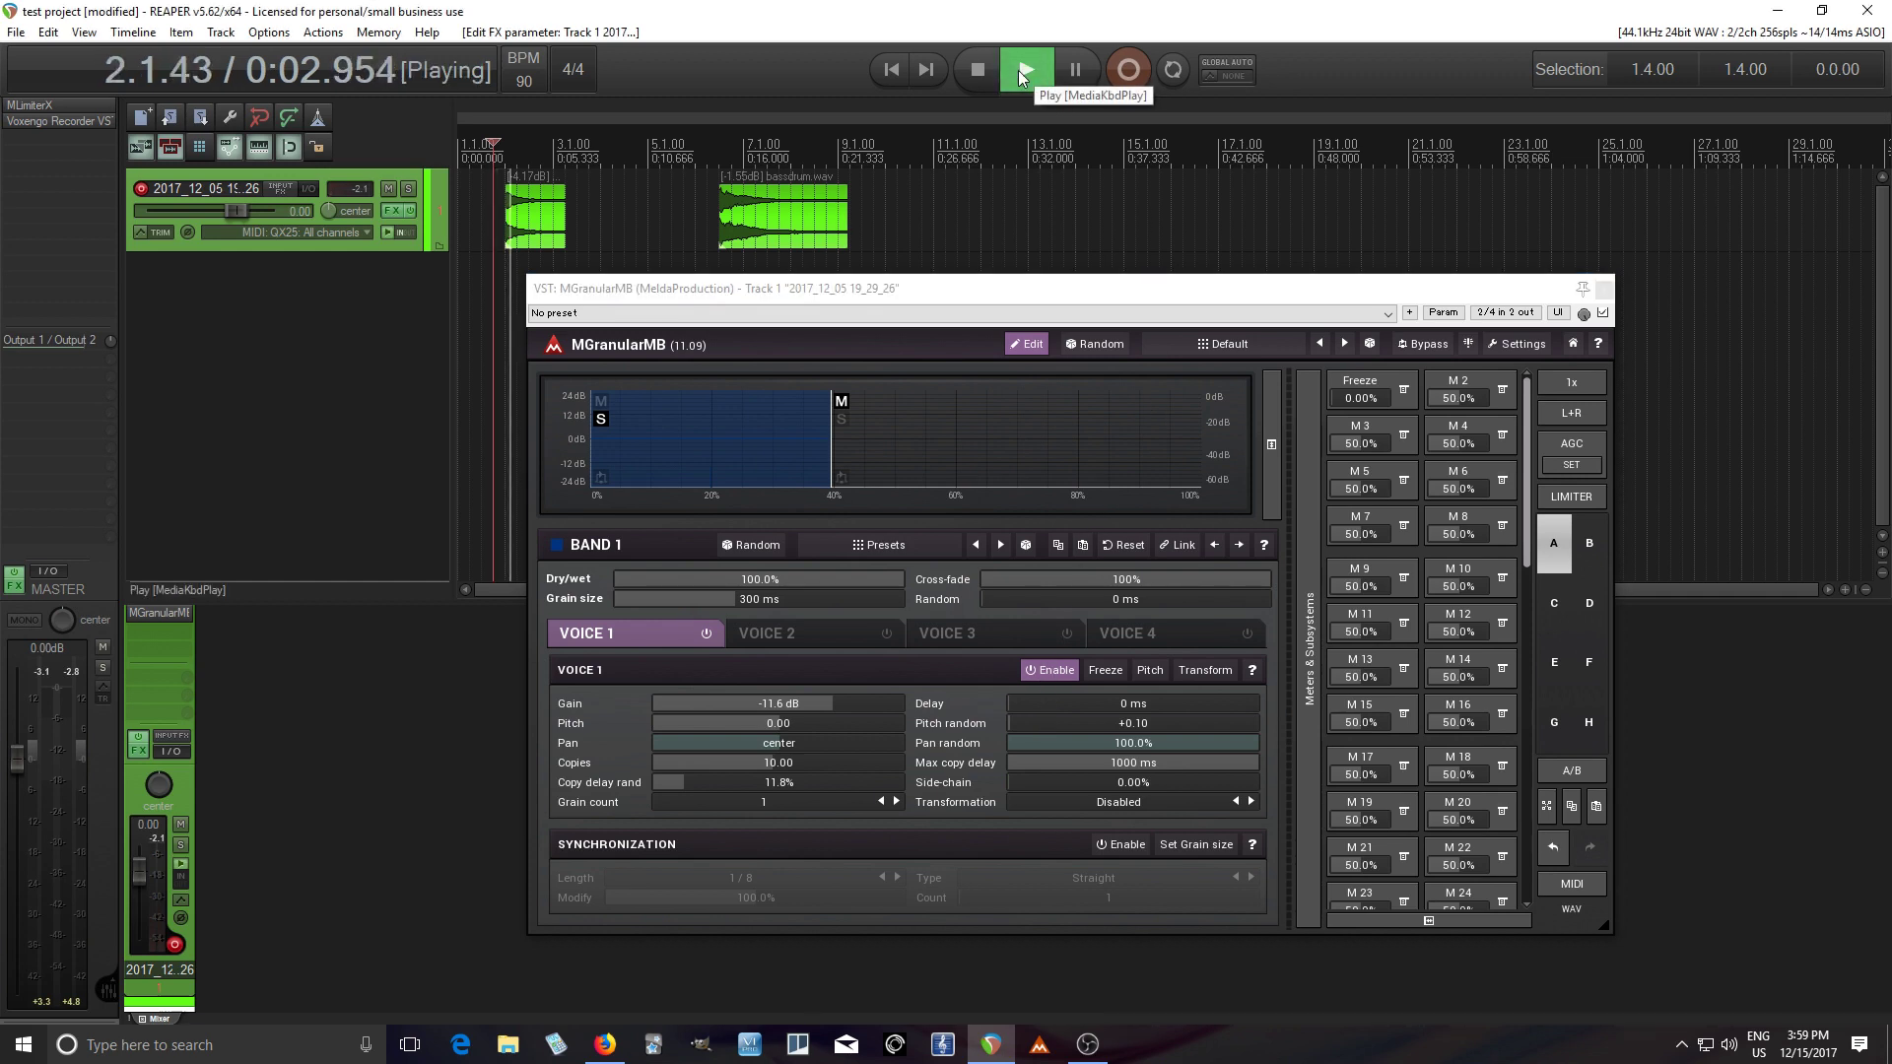
left_click_drag(1060, 723, 1057, 715)
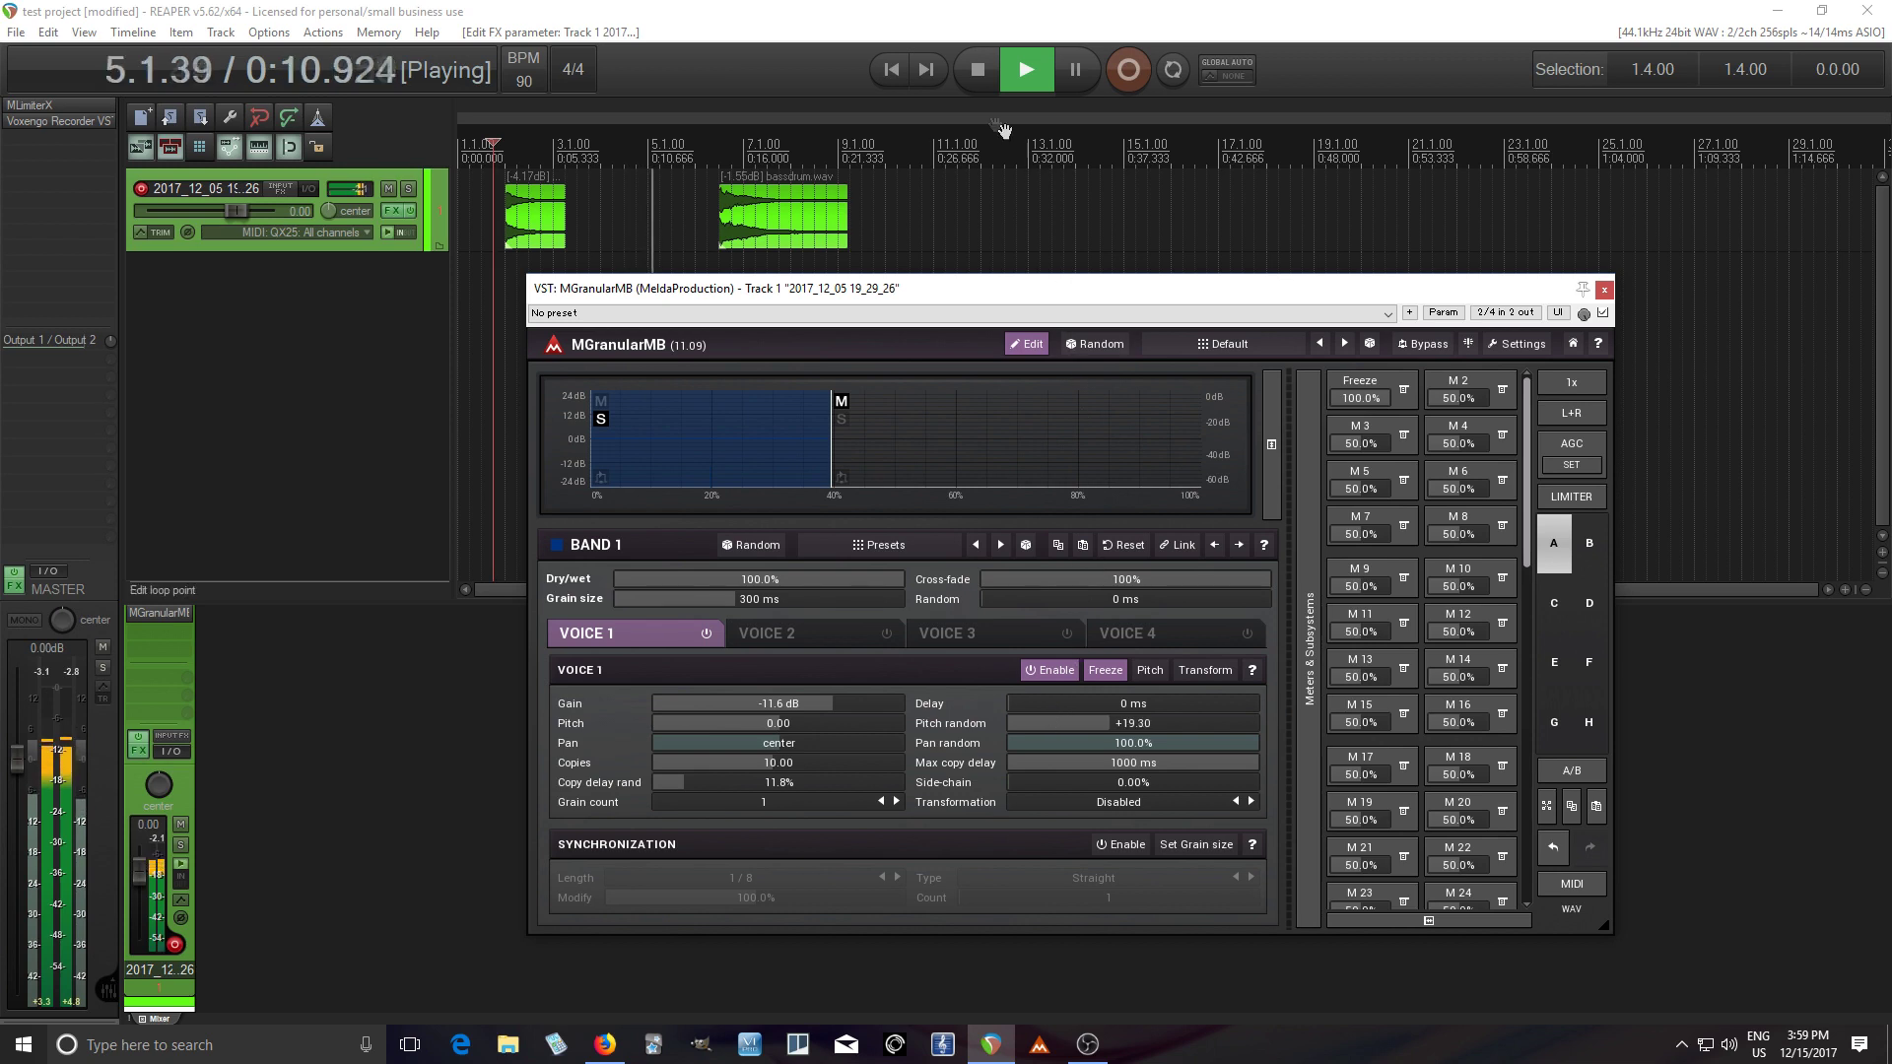
left_click(978, 75)
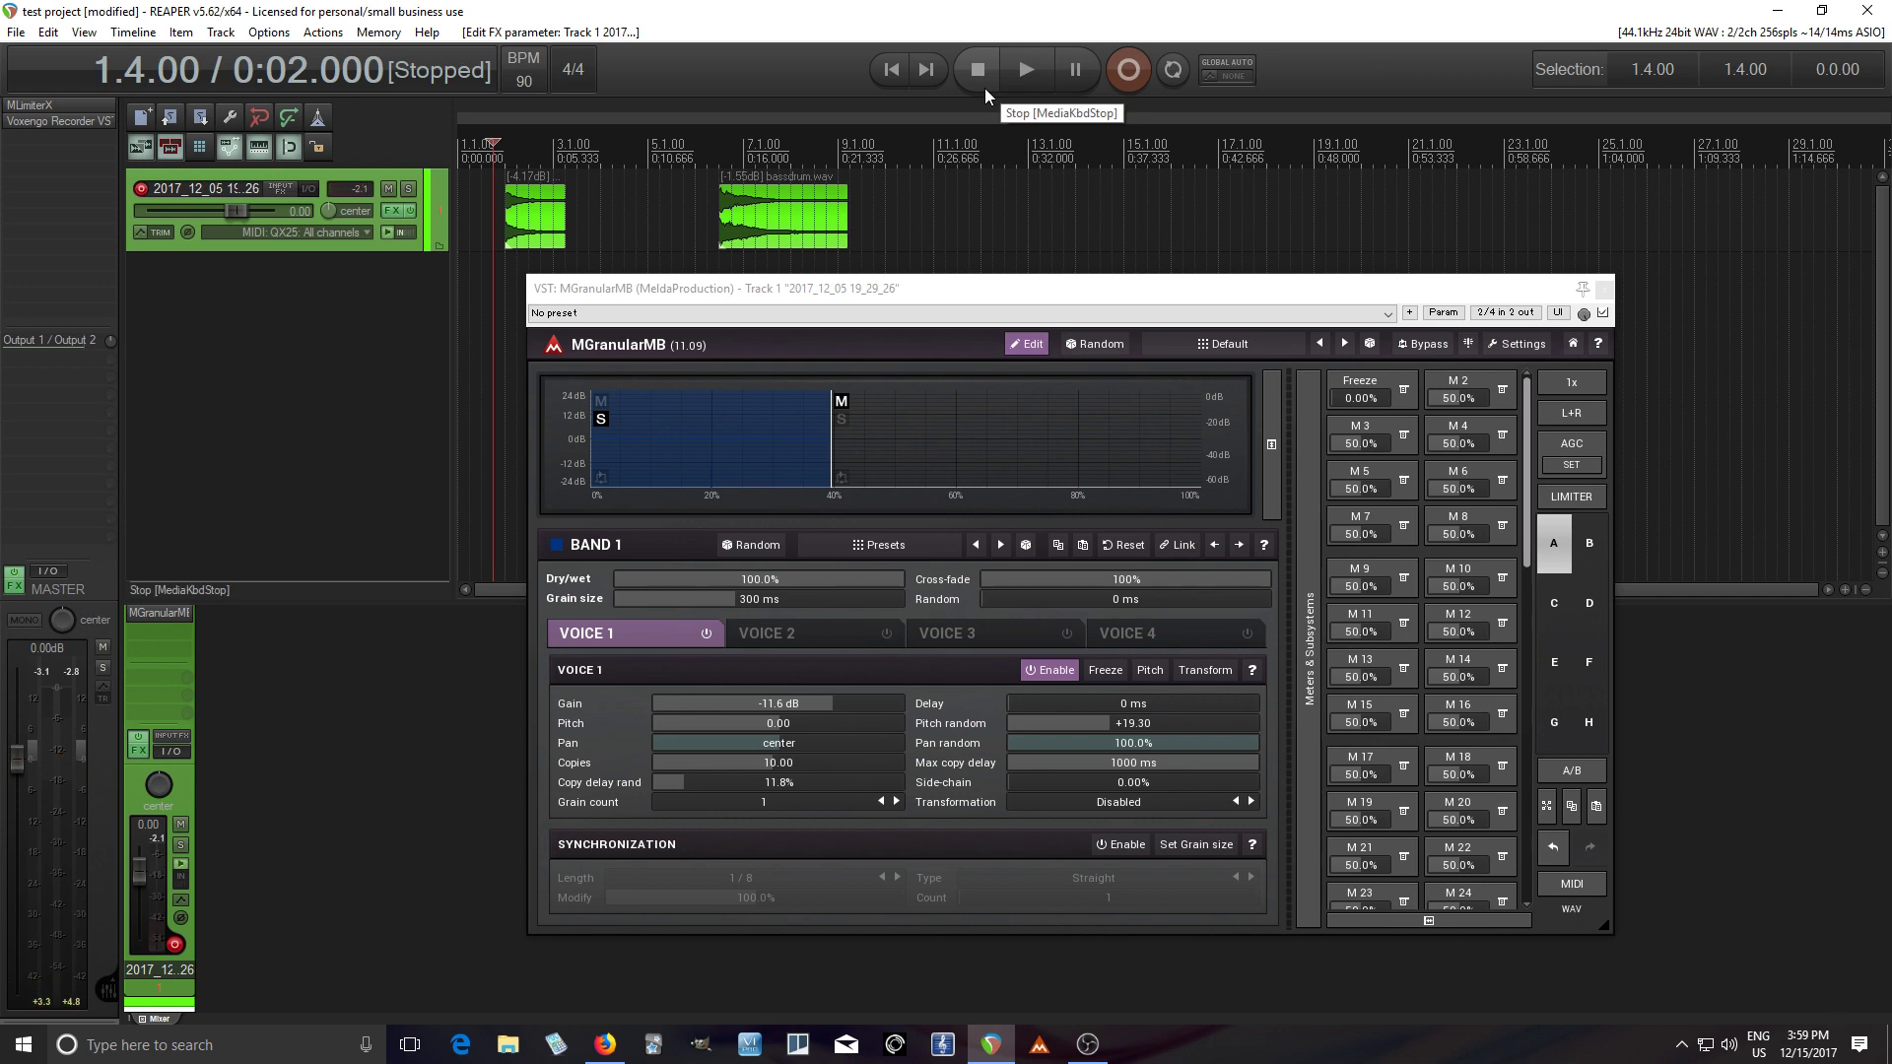
left_click(1026, 298)
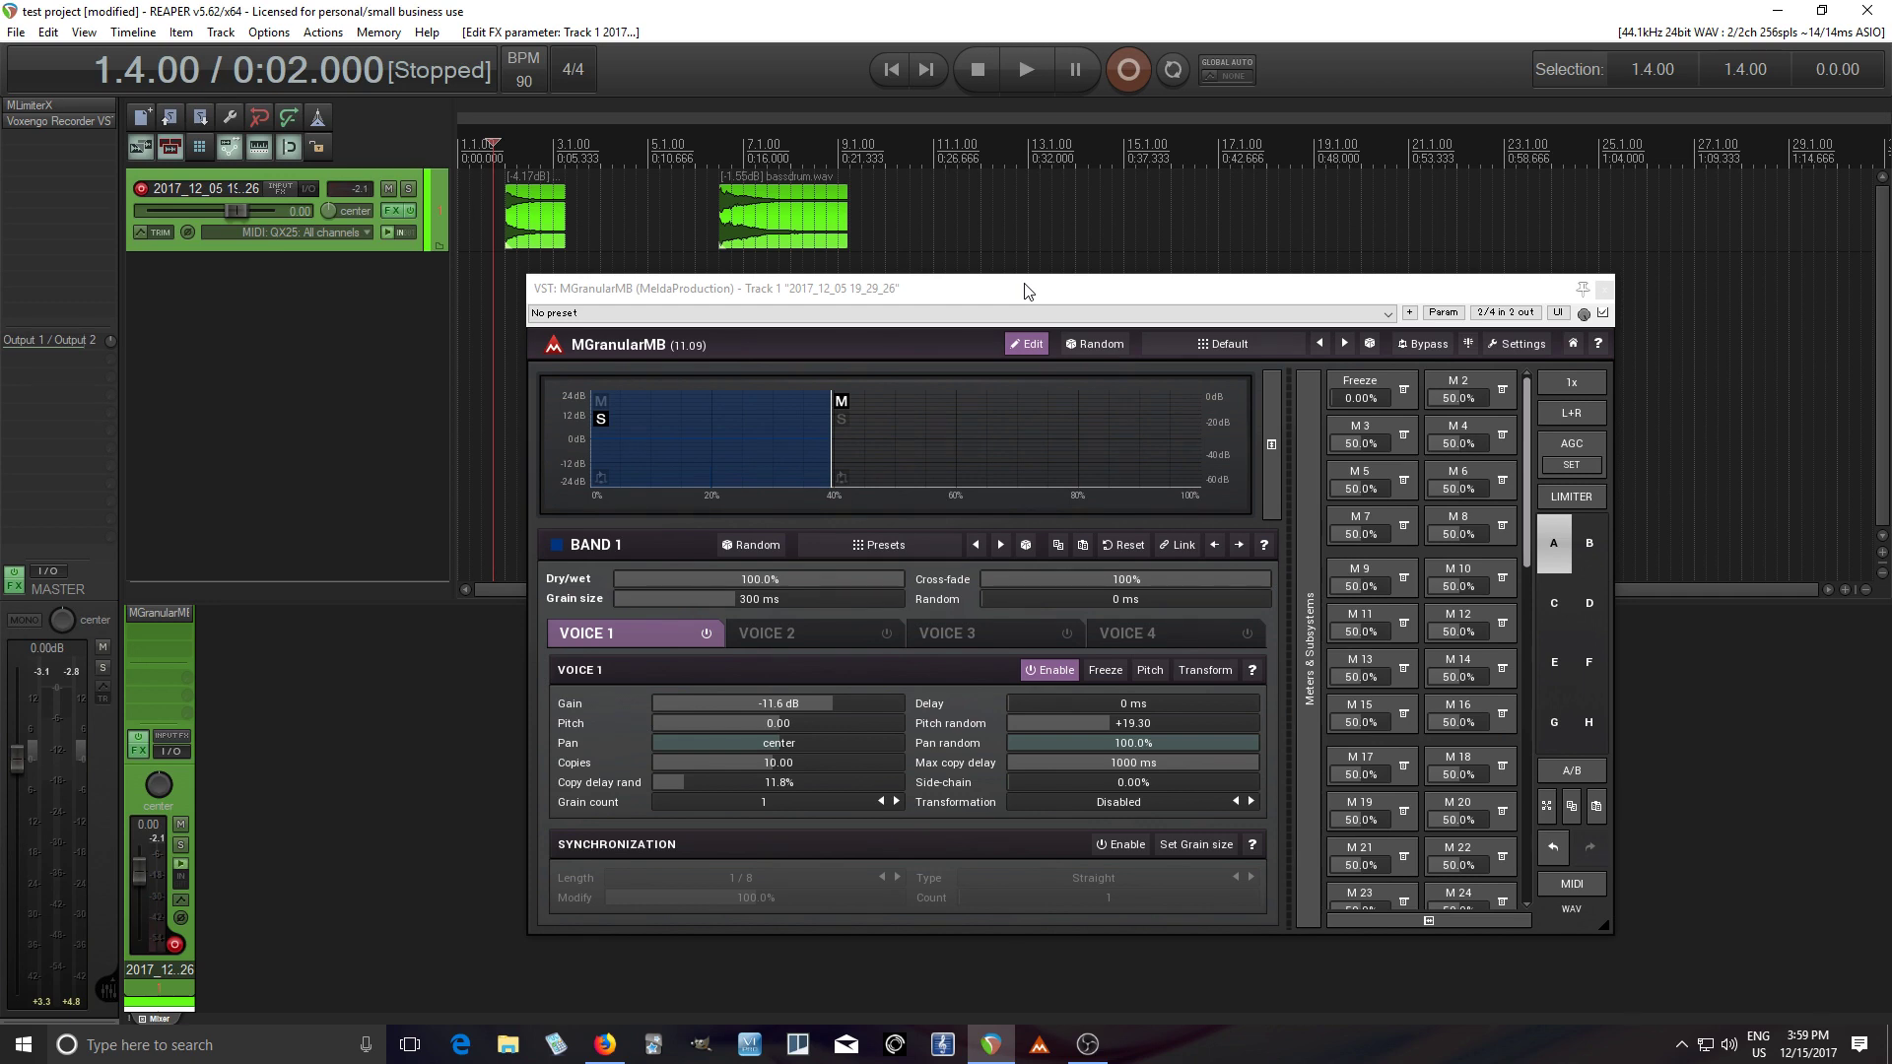
left_click(1149, 671)
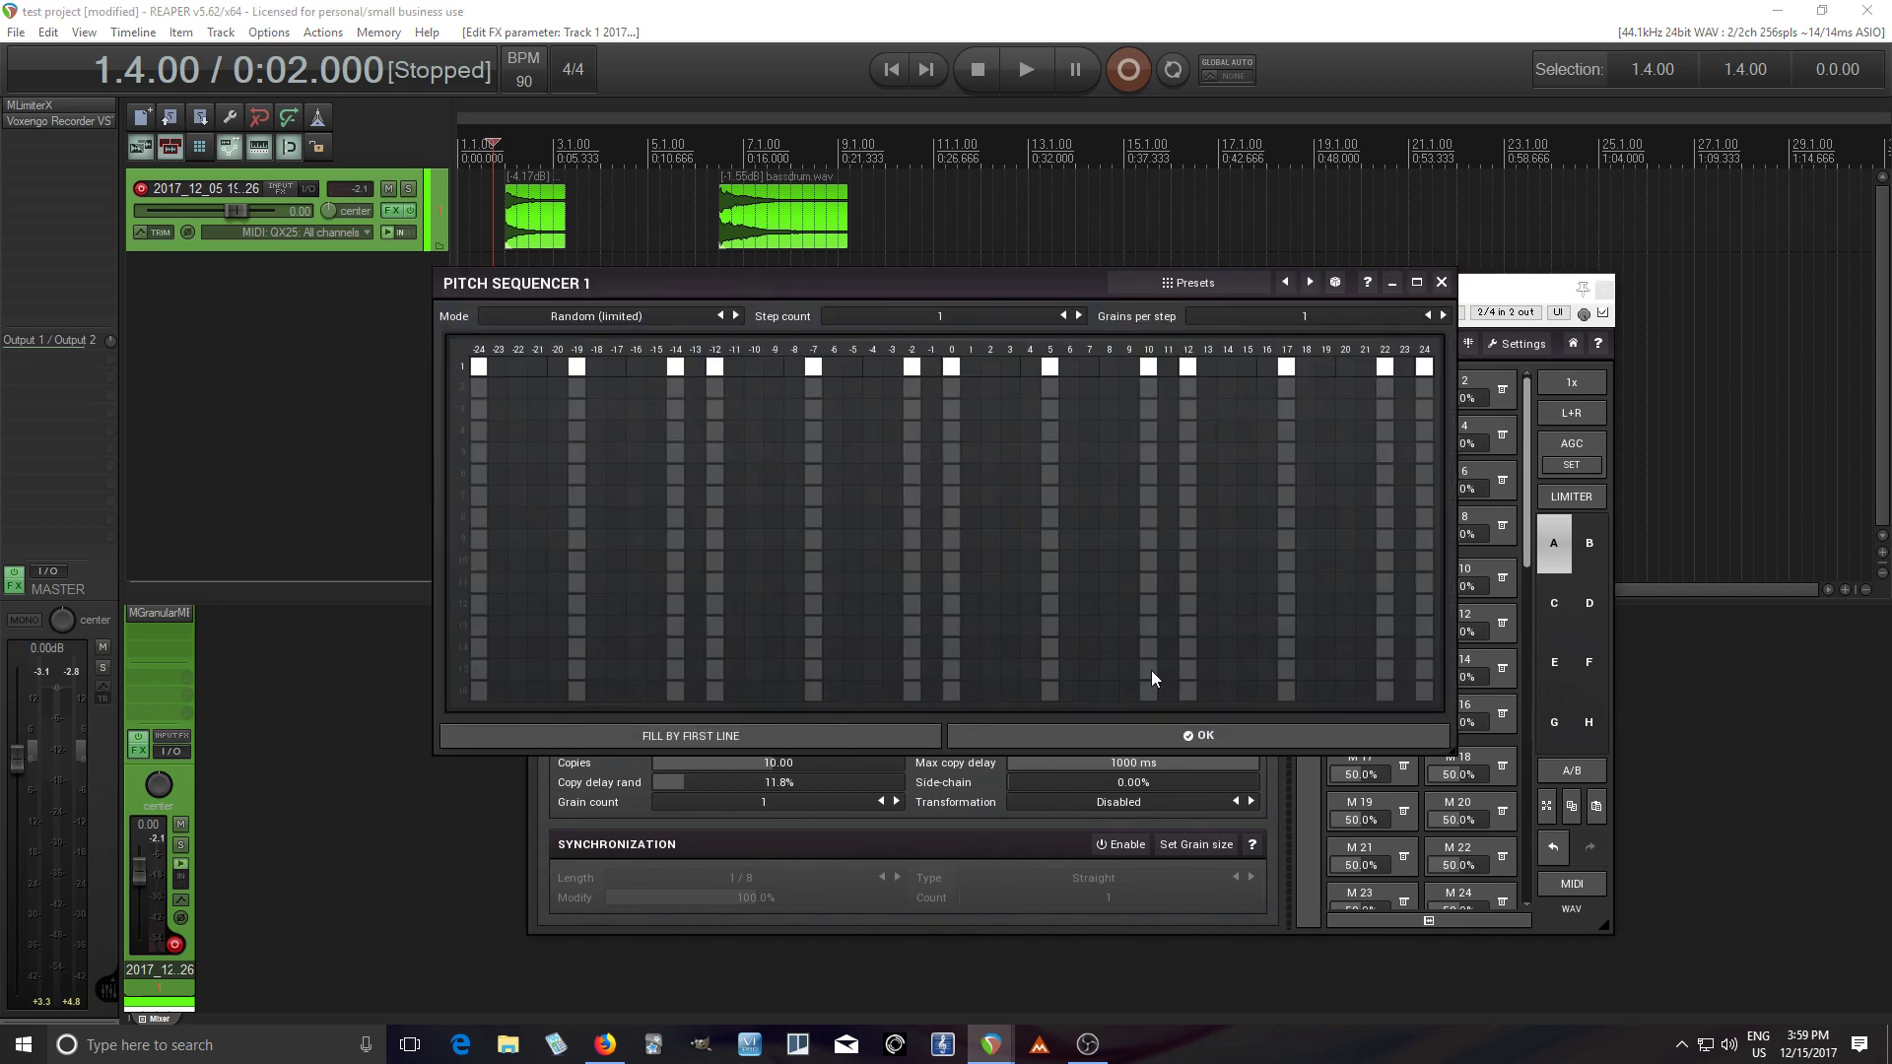
left_click(1440, 283)
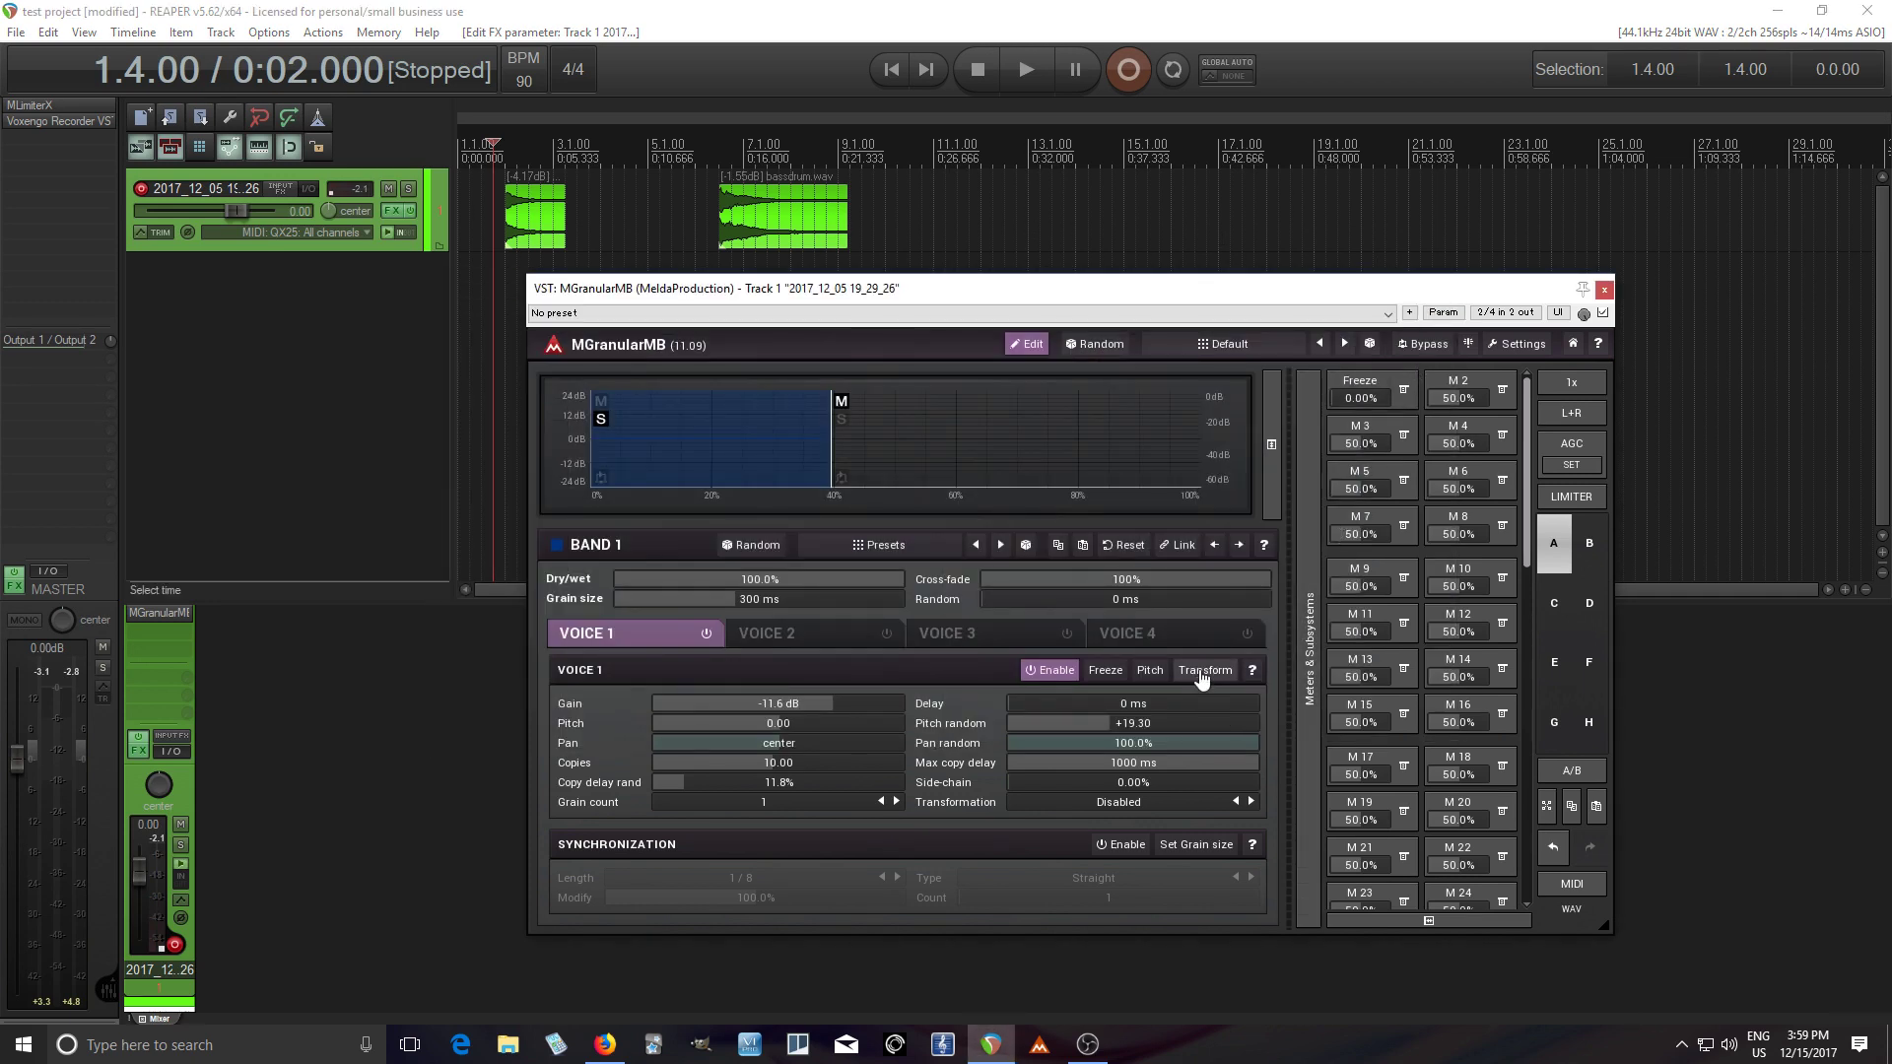